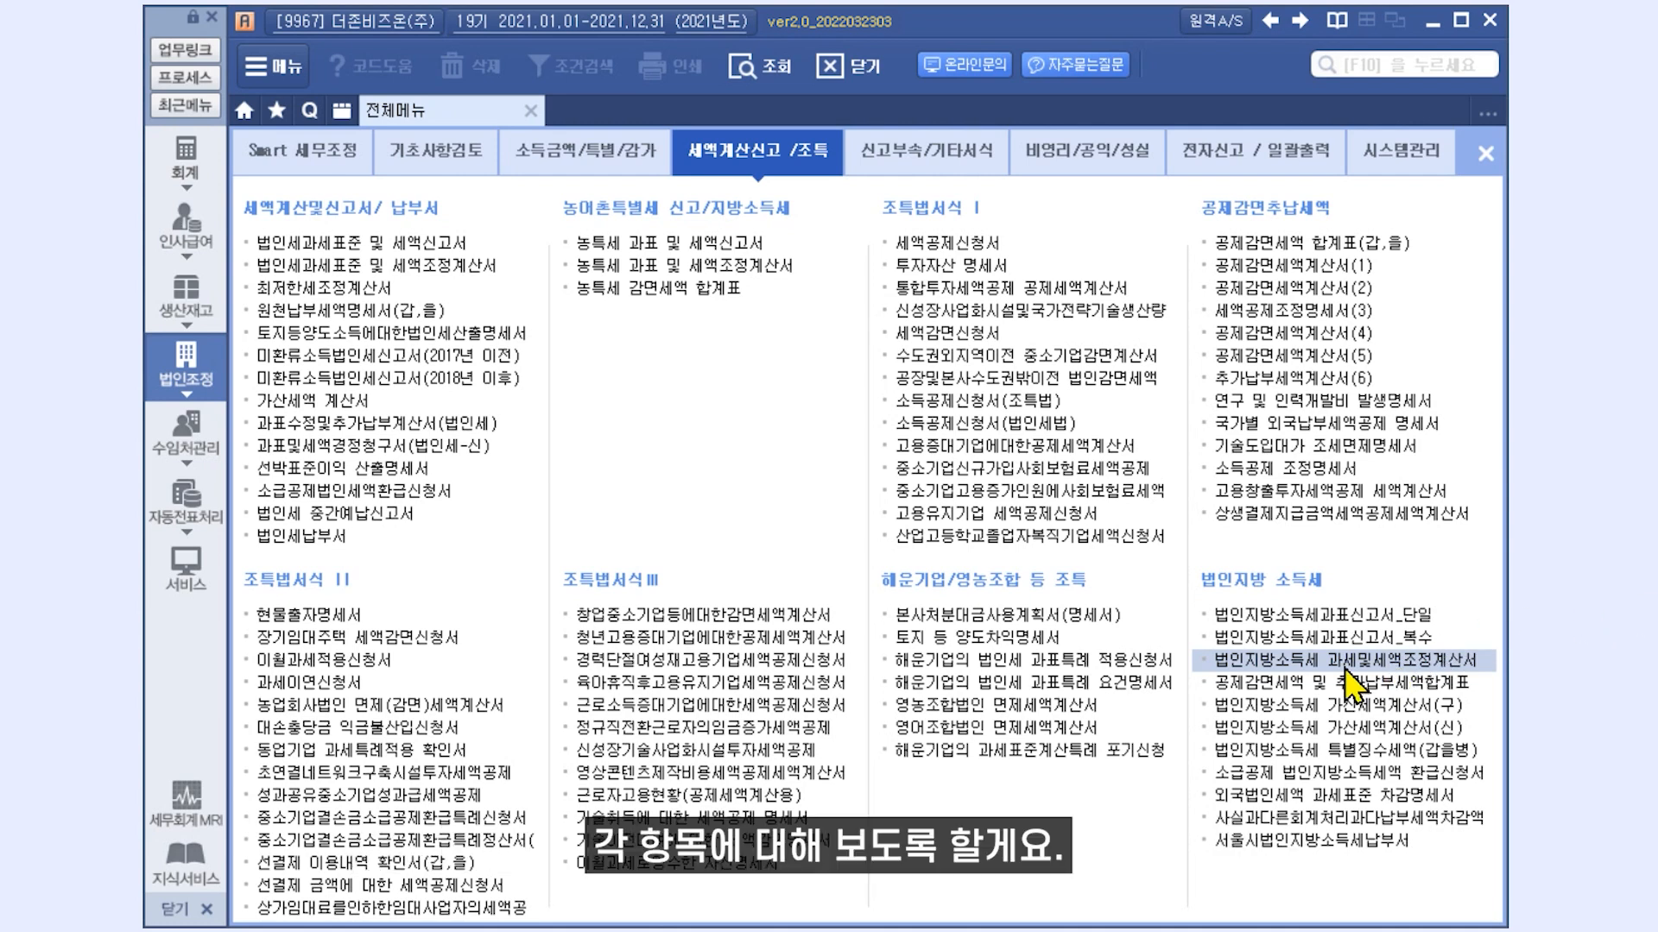
Open the 법인지방소득세 과세및세액조정계산서 form and reload its items from the related forms
click(1345, 674)
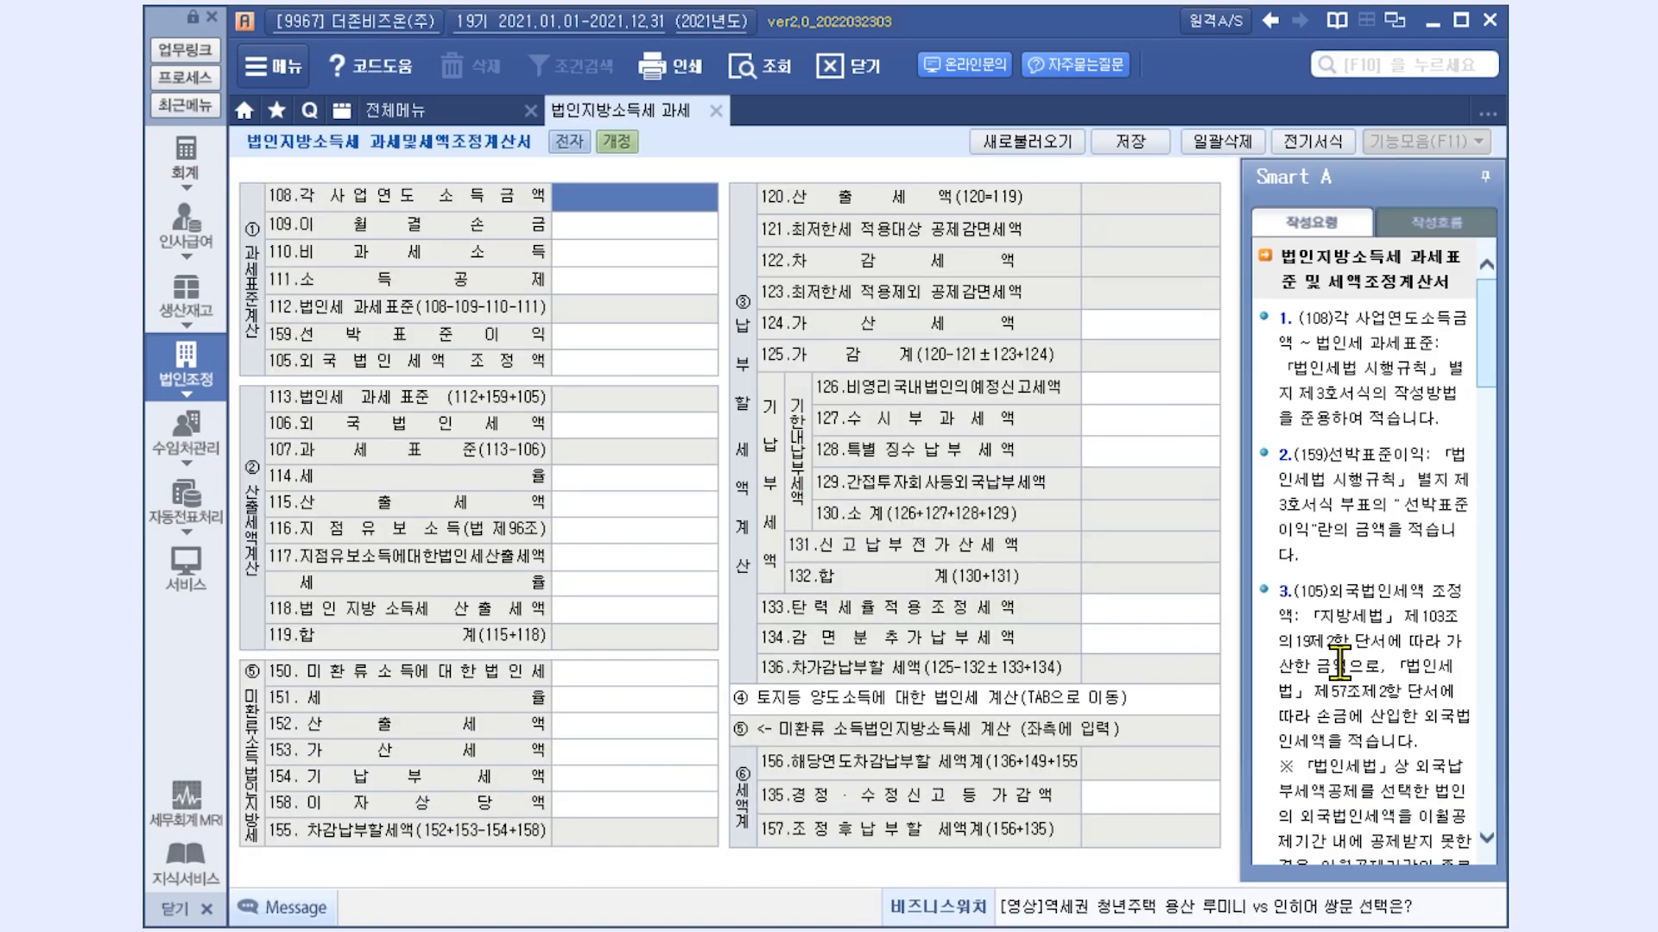
click(1051, 150)
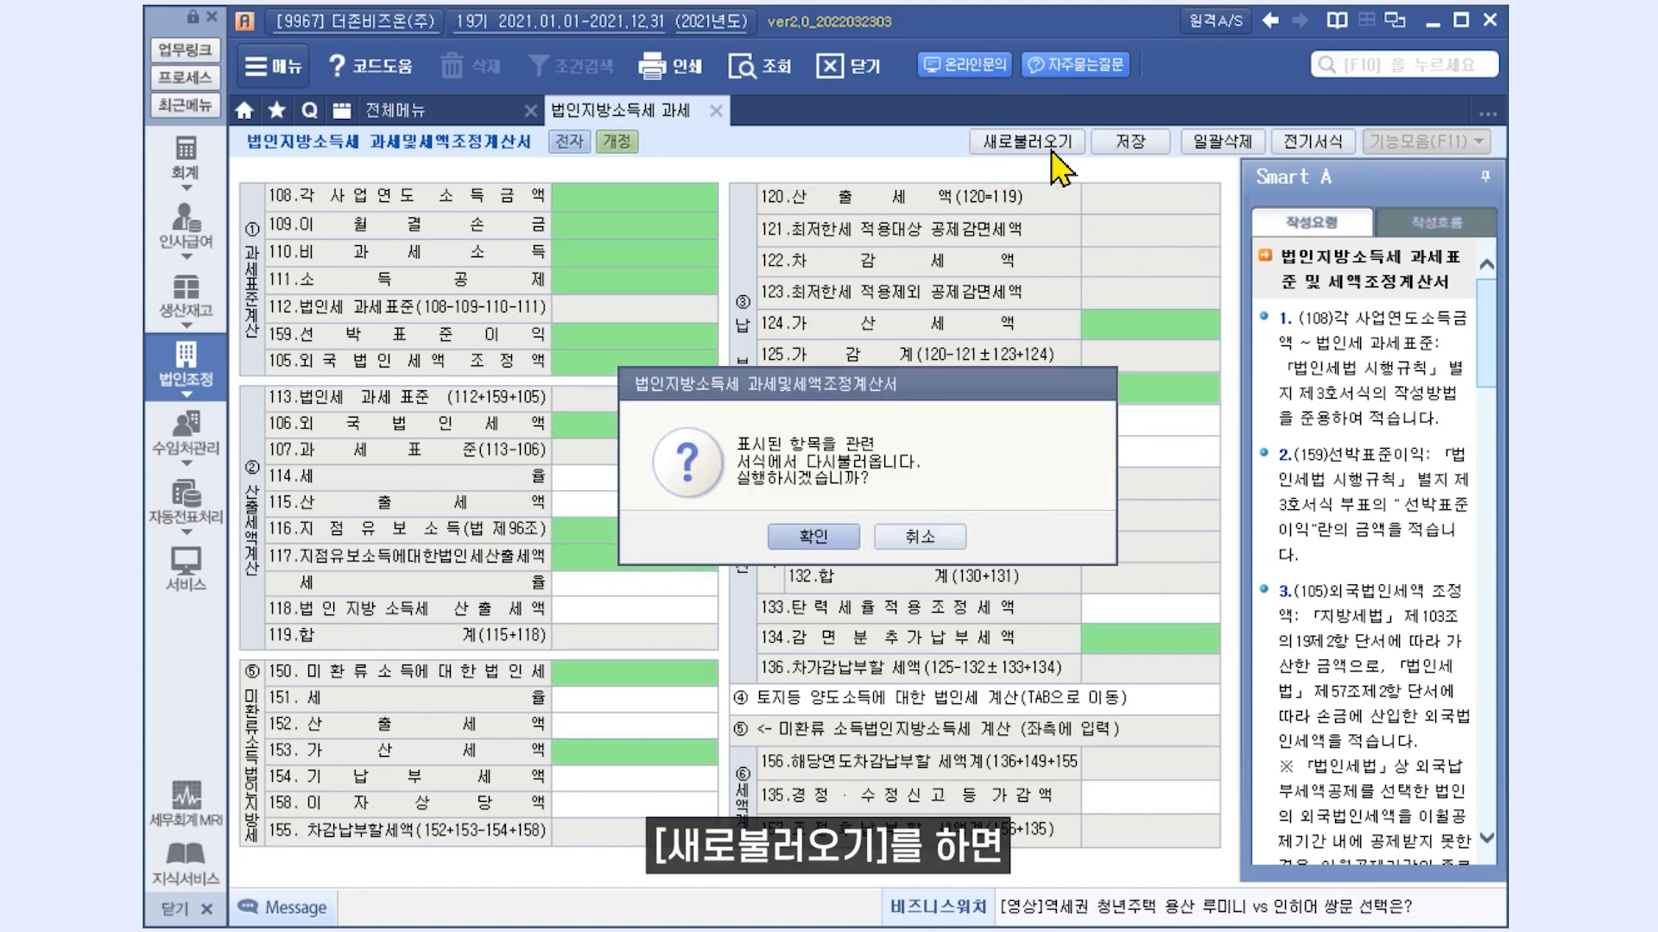
click(843, 541)
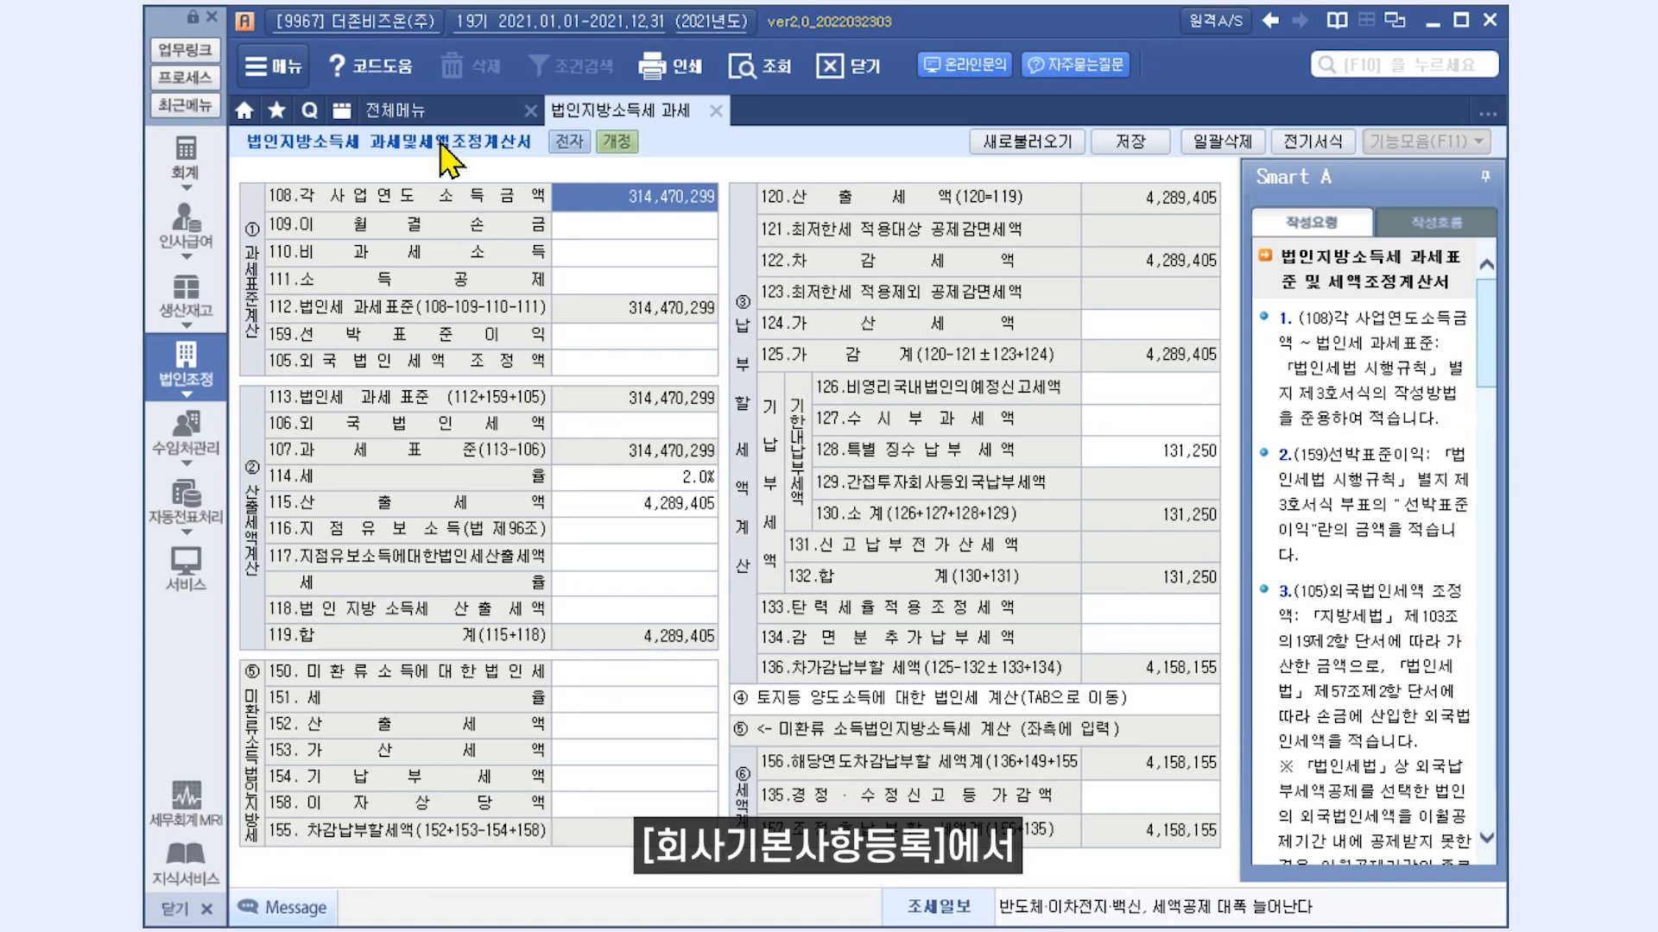
In 회사기본사항등록, set the company's 종류별구분 under the additional details to 6.비영리
click(439, 110)
click(443, 146)
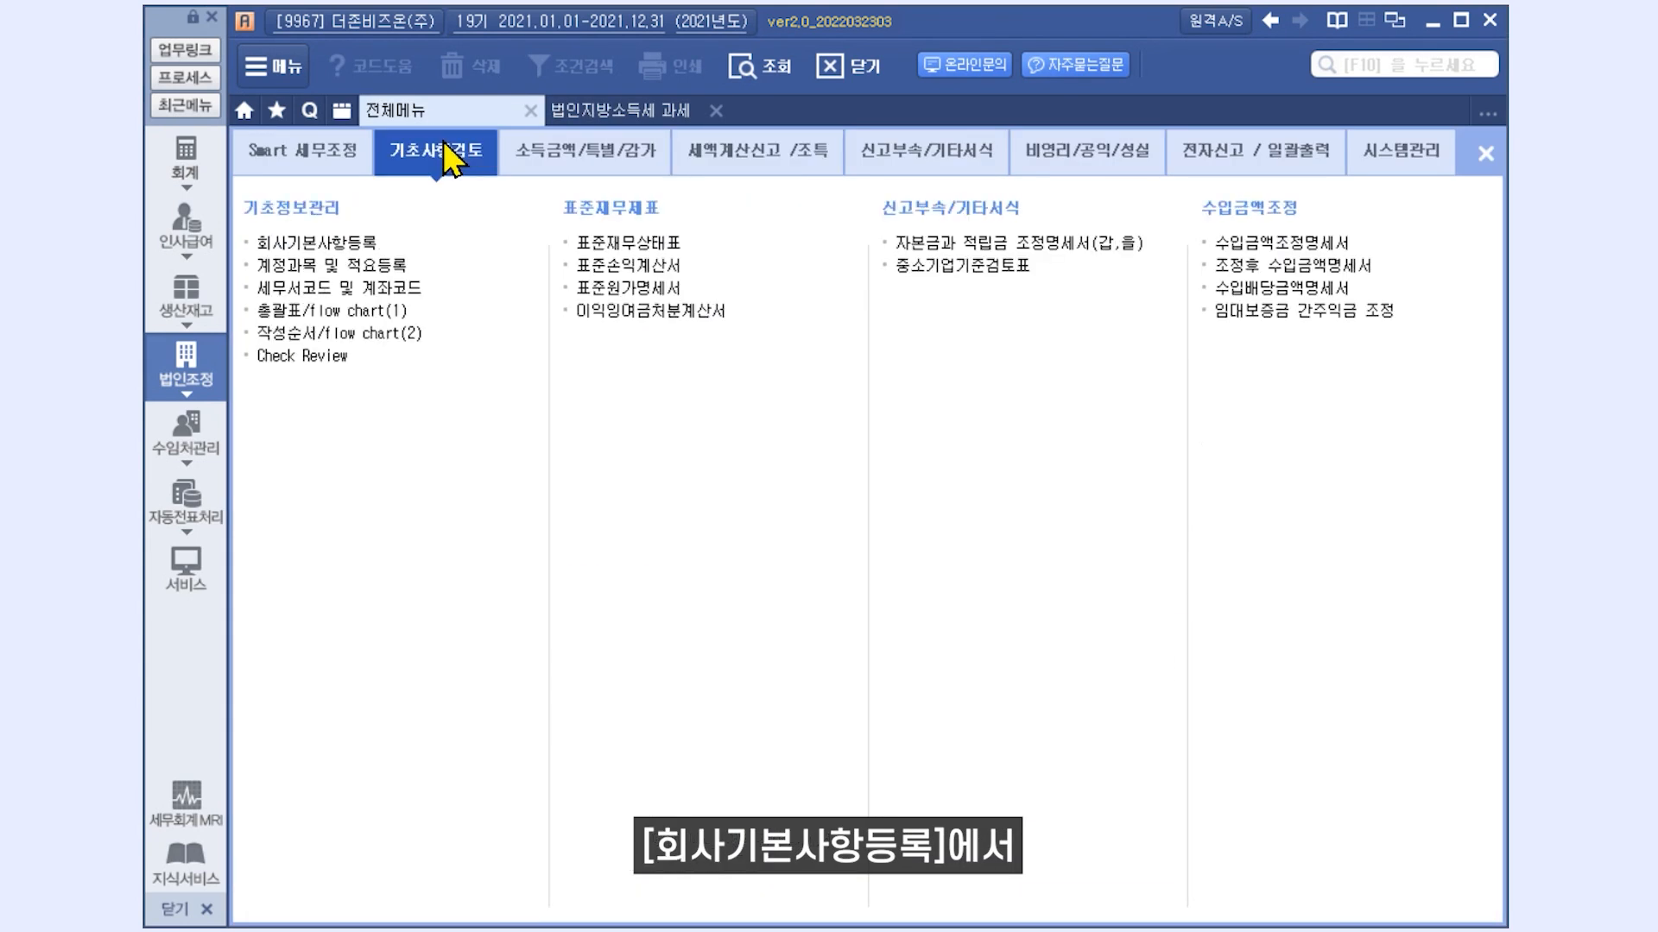
click(366, 245)
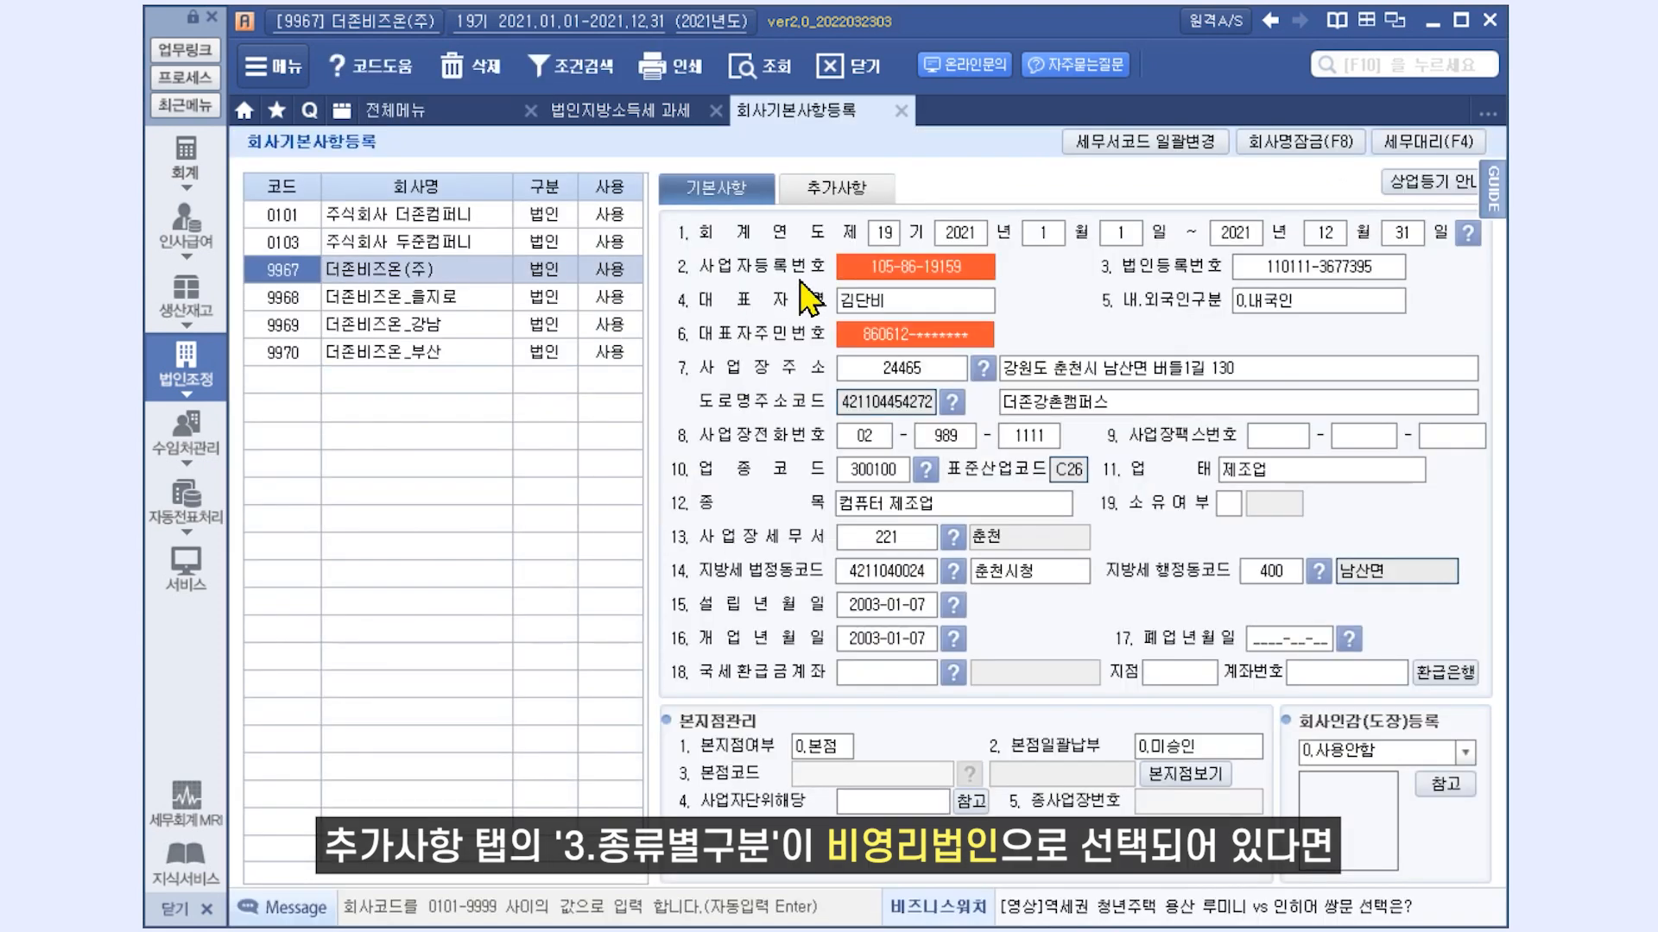
click(833, 190)
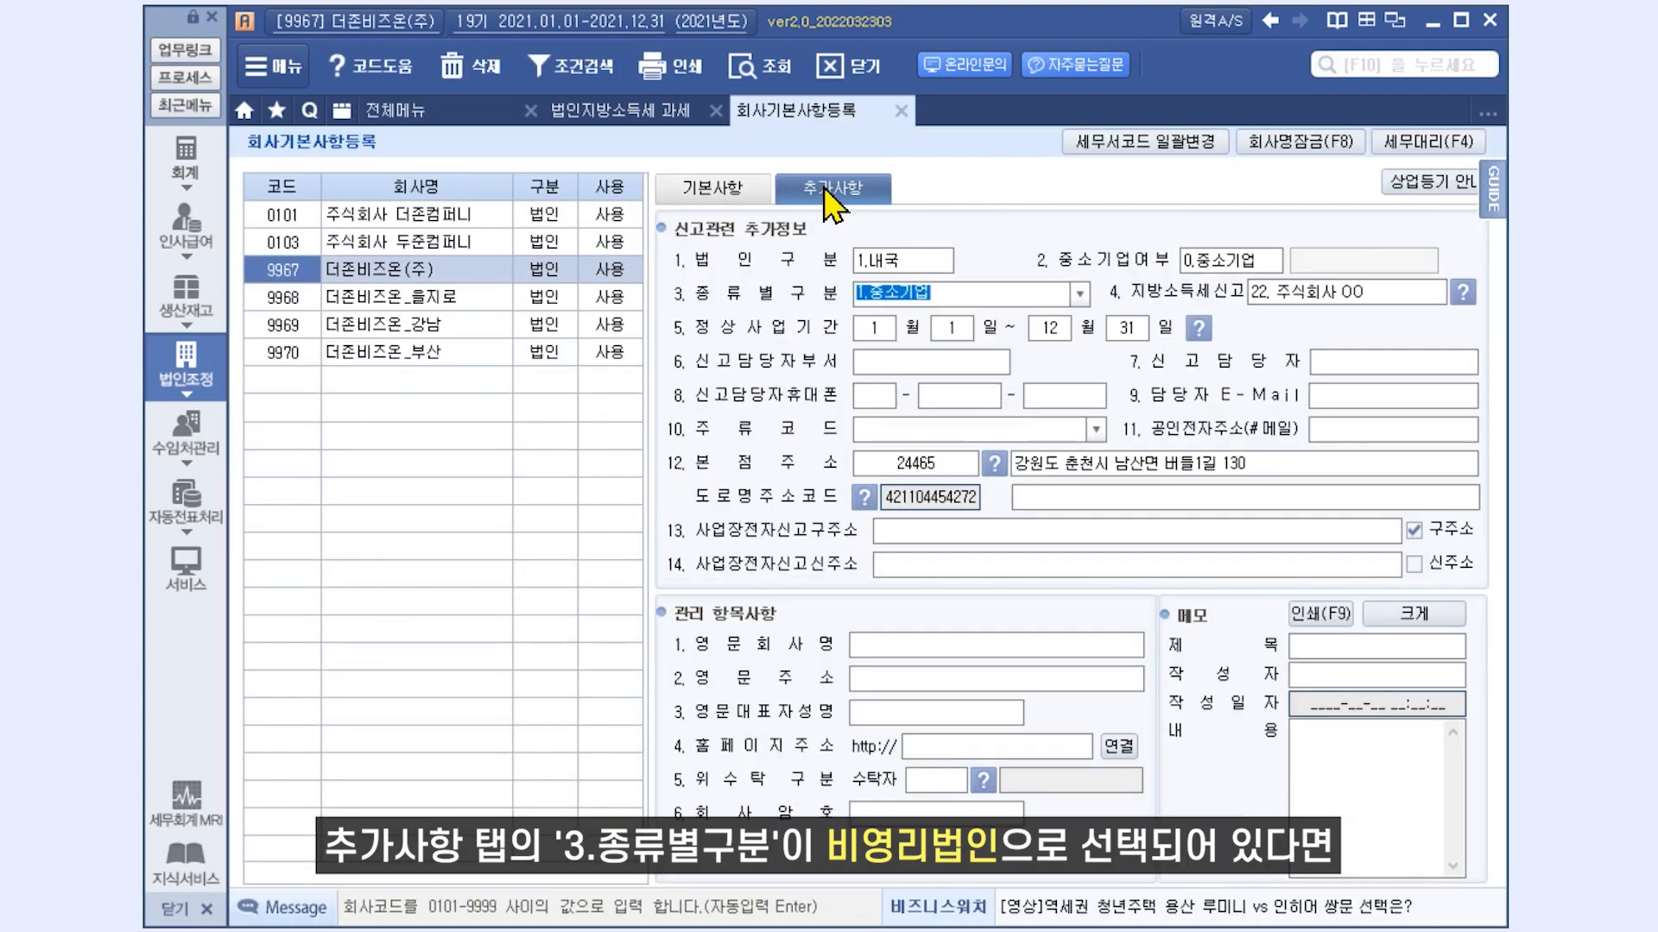
click(1079, 293)
click(993, 431)
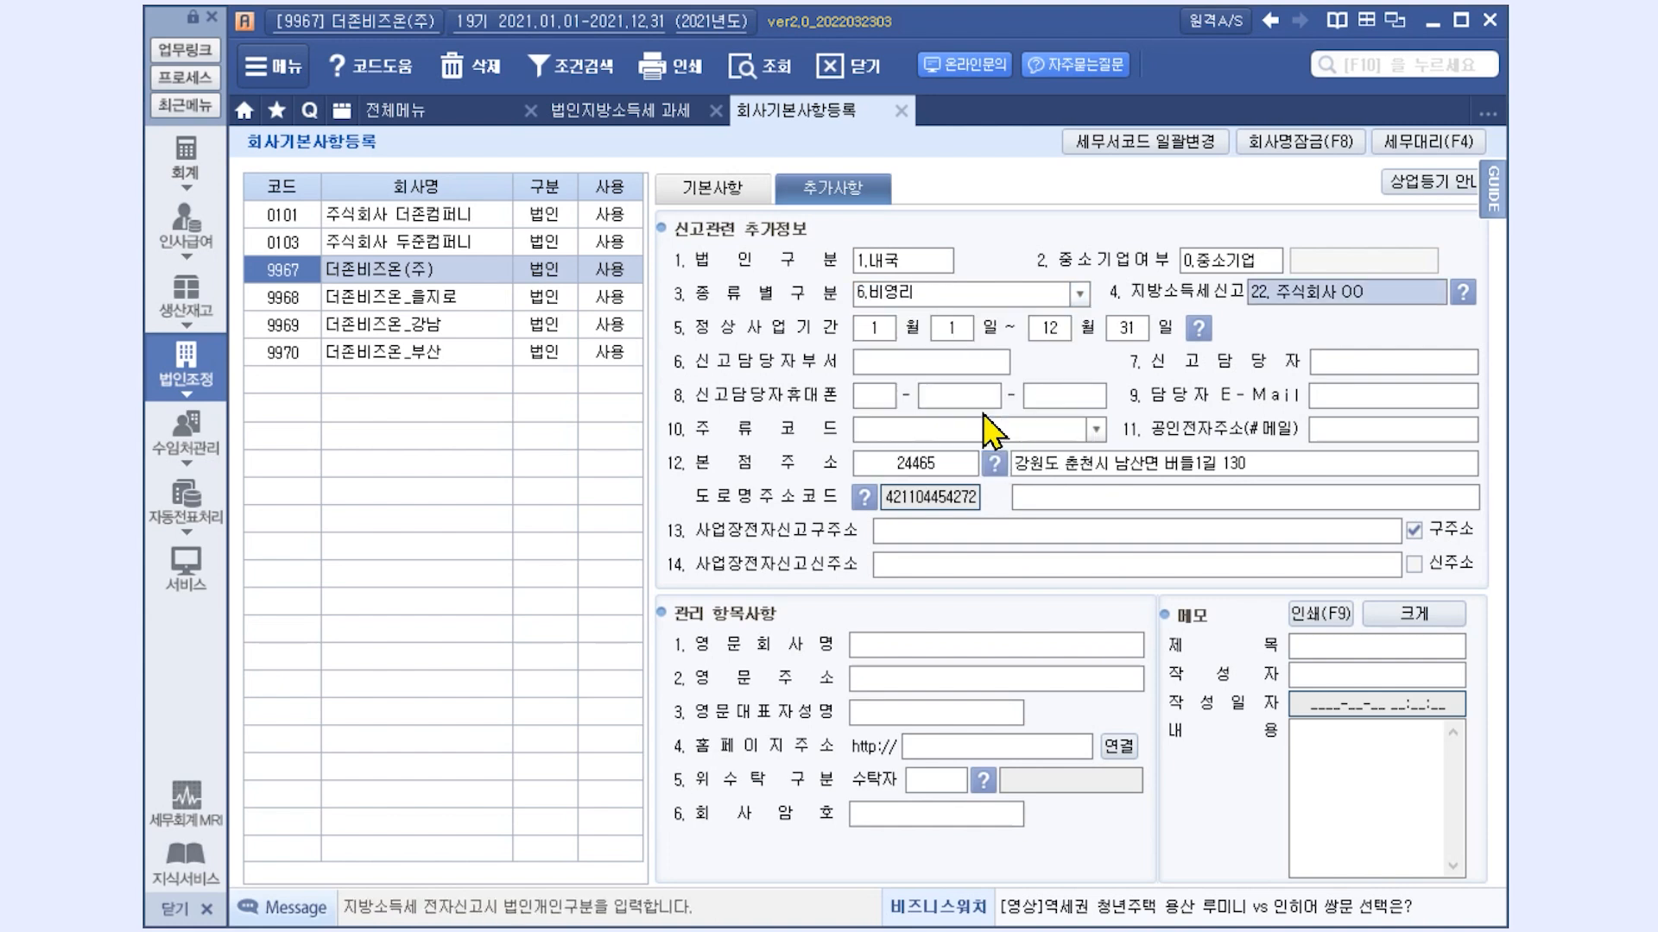
Reopen the 법인지방소득세 과세및세액조정계산서 form and look at the 소구분 options offered for a non-profit corporation
click(714, 110)
click(870, 548)
click(437, 116)
click(729, 159)
click(1318, 662)
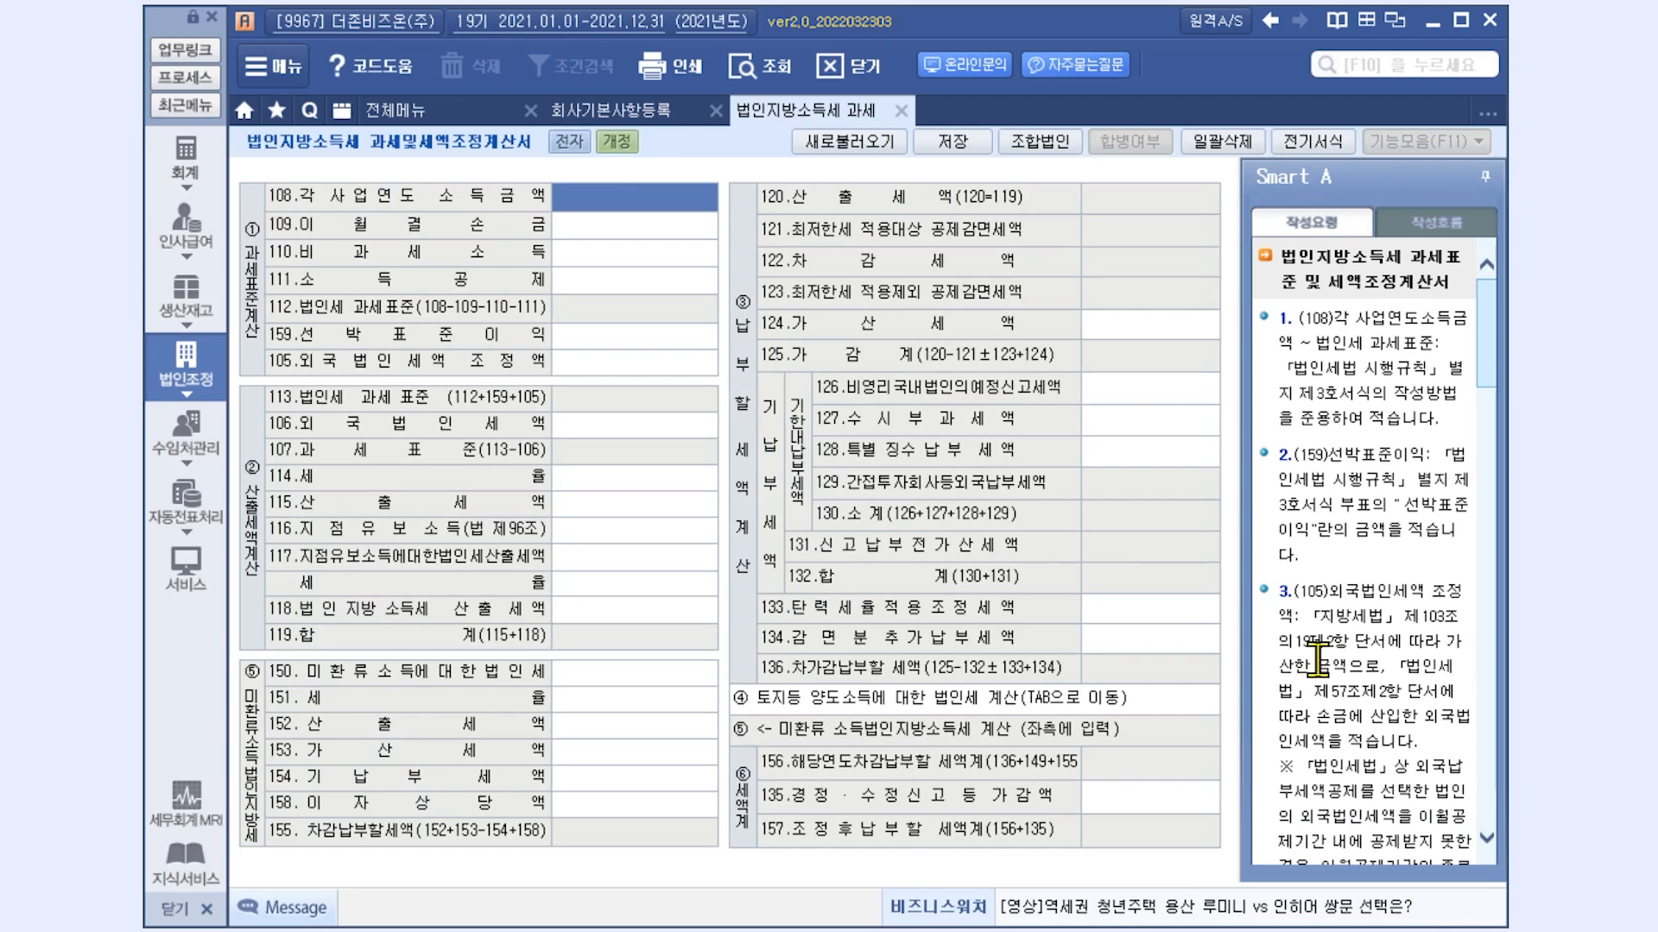
click(1060, 147)
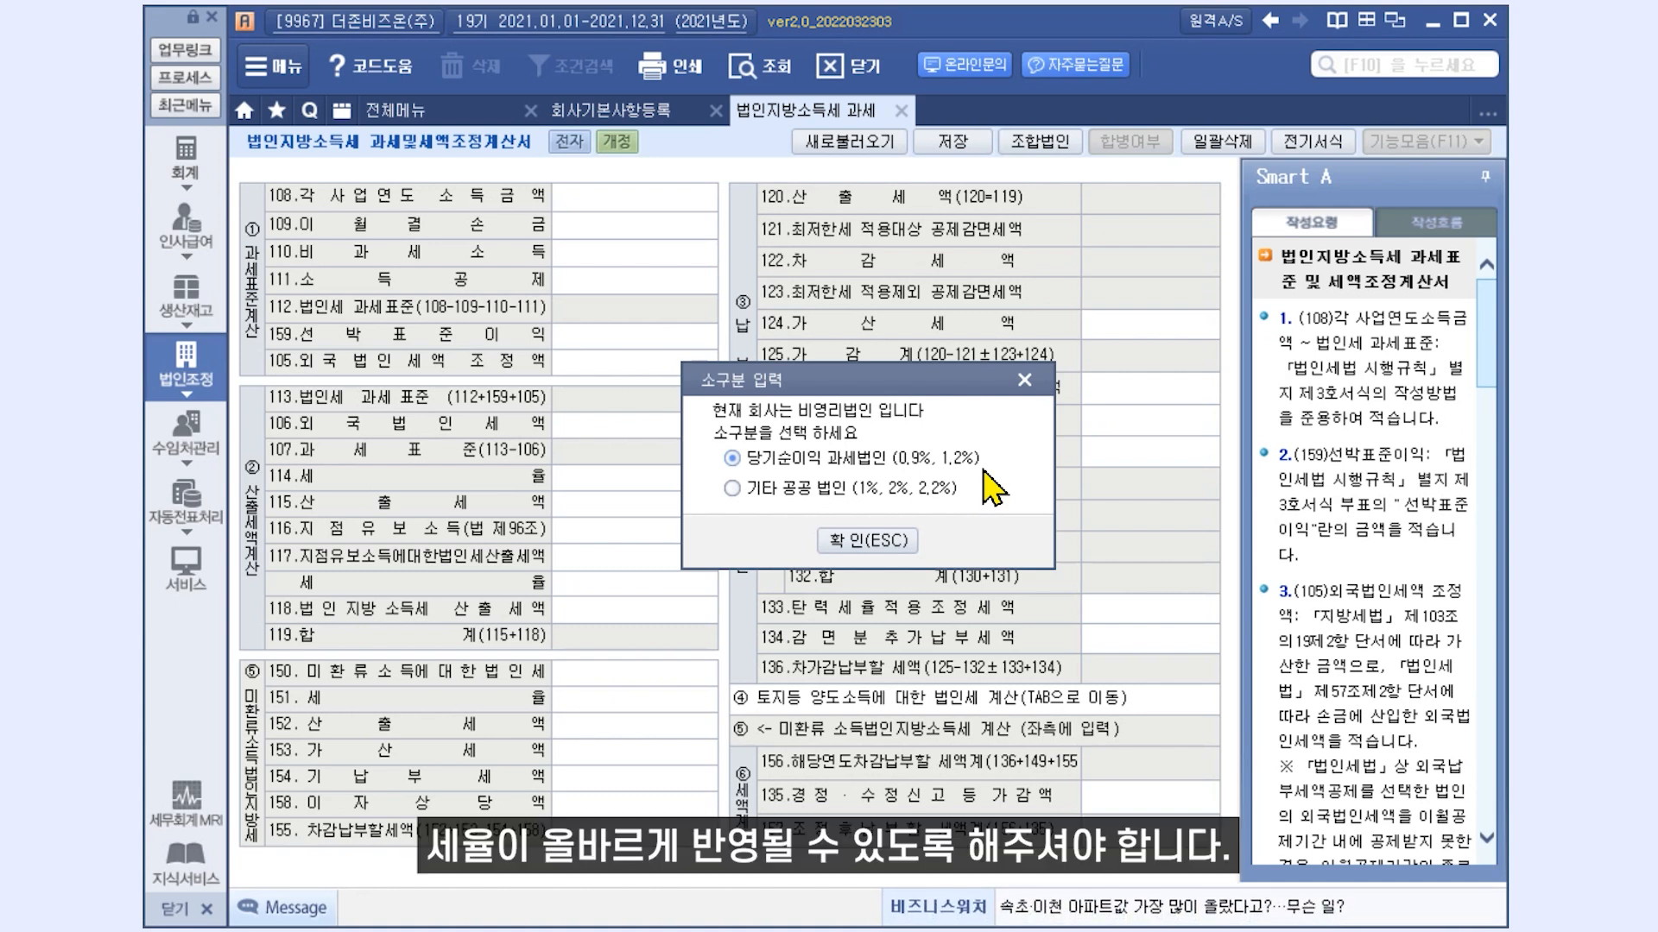
click(1025, 380)
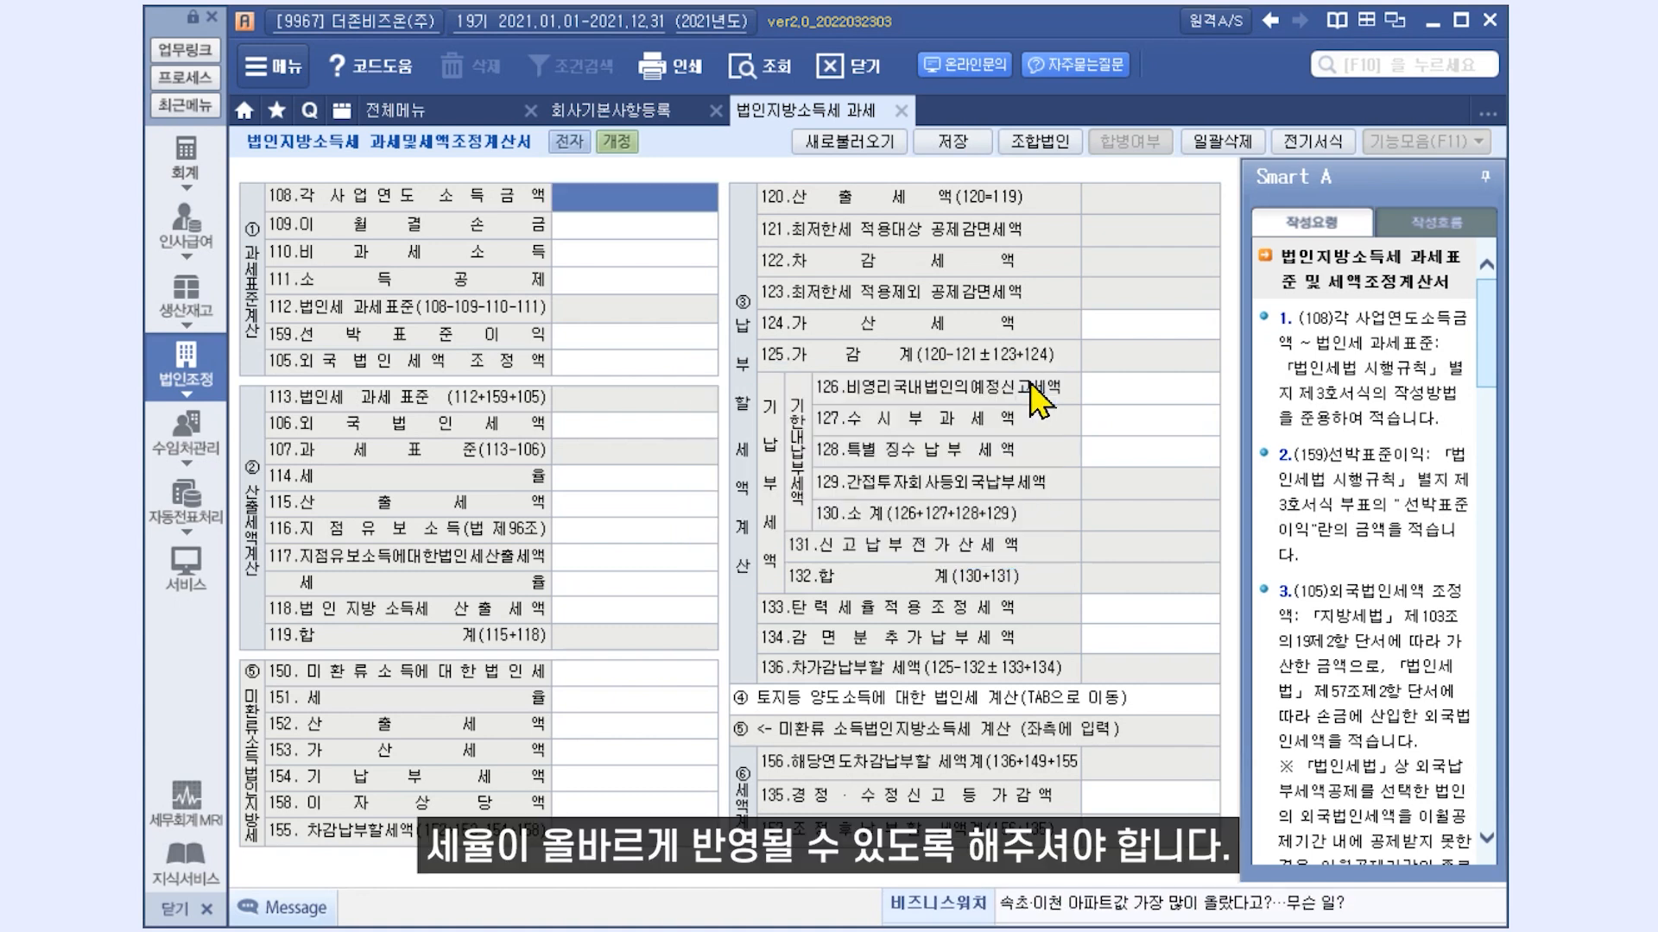
Close the tax adjustment form and set the company's 종류별구분 back to 1.중소기업
click(901, 109)
click(1079, 296)
click(1015, 320)
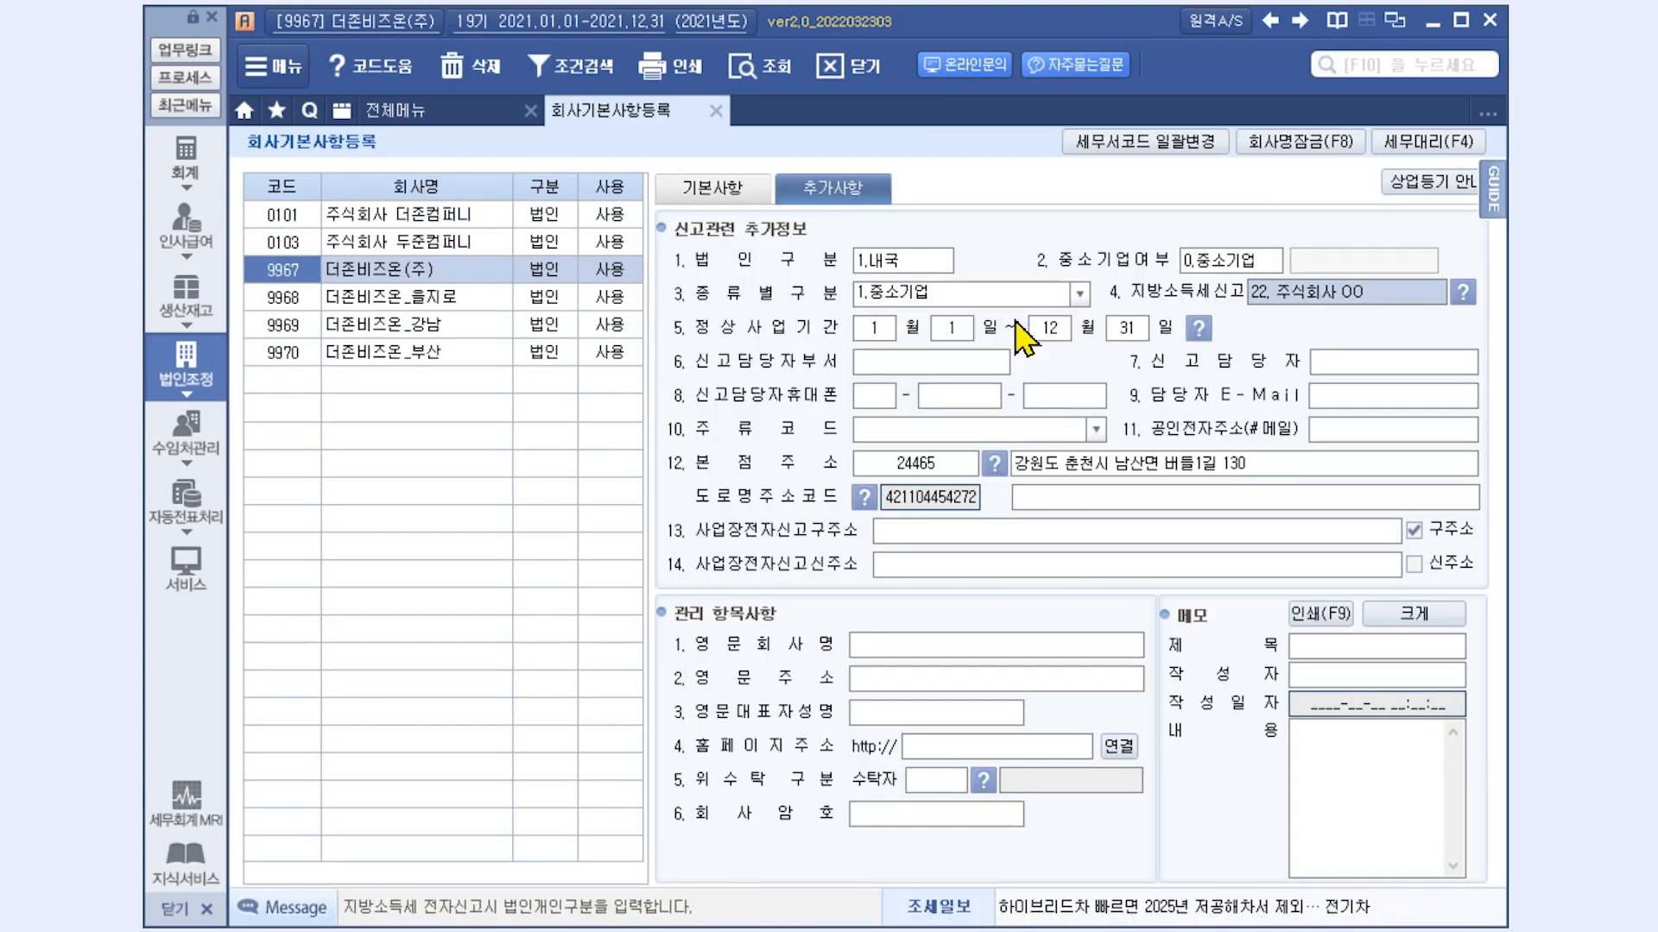
Open the 법인지방소득세 과세및세액조정계산서 form again and reload its data from the related forms
click(436, 112)
click(1316, 667)
click(1027, 141)
click(842, 537)
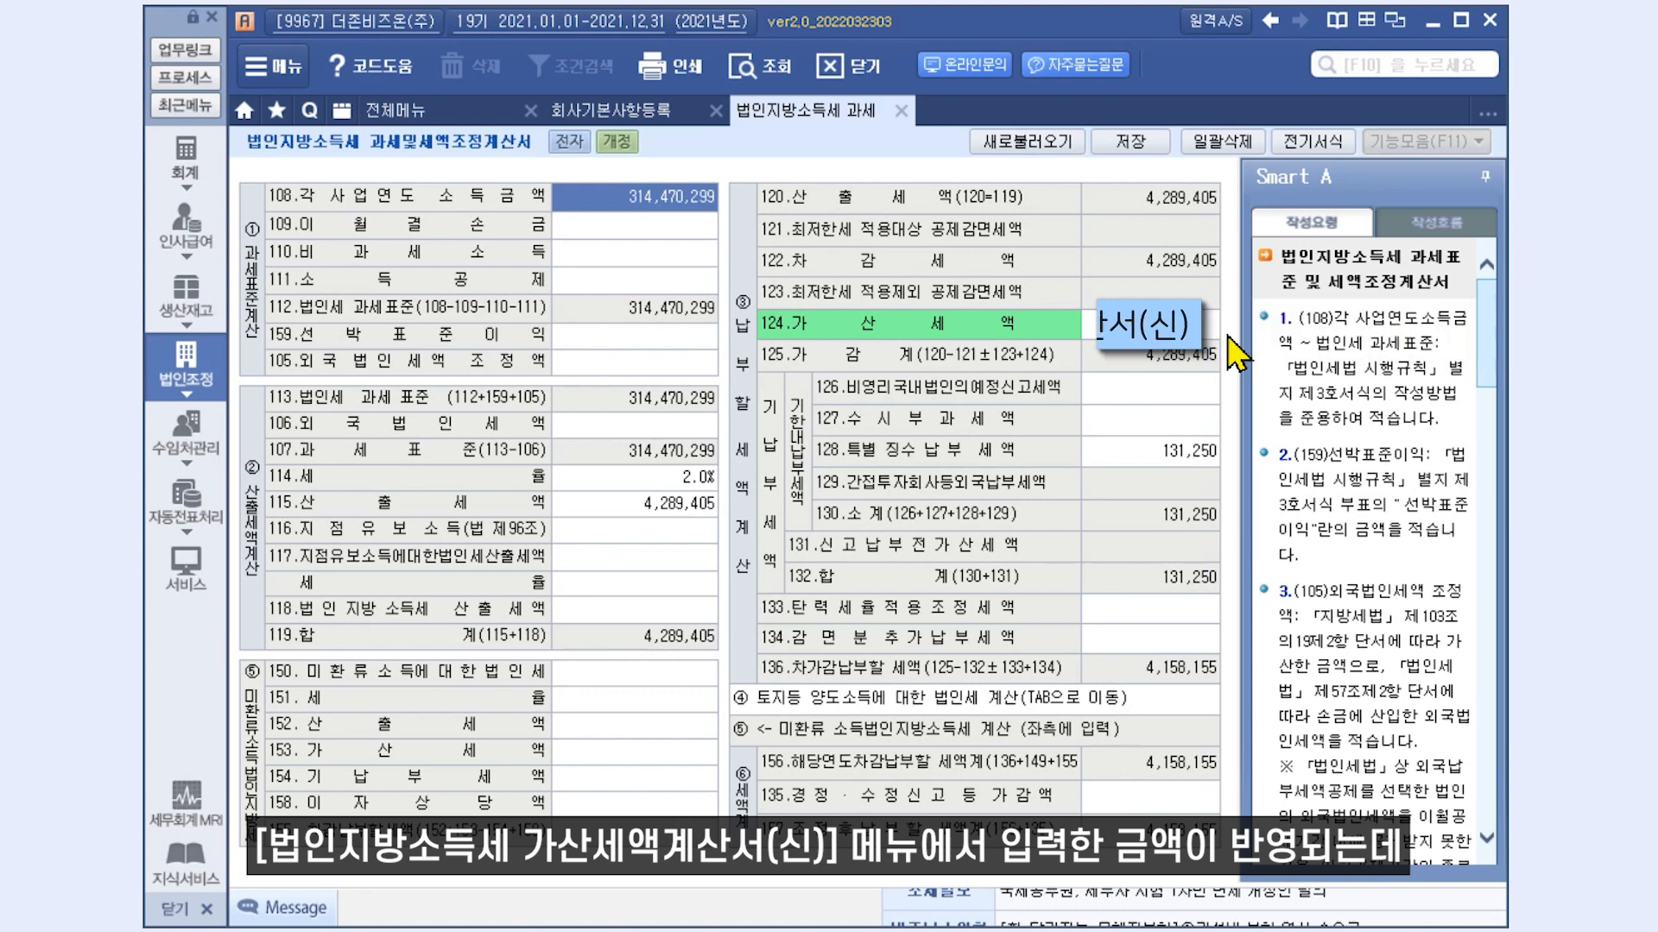
Examine the 토지등 양도소득에 대한 법인지방소득세 계산 section, including items 144 가산세액 and 149 차감납부할 세액, and return to the form
click(1088, 700)
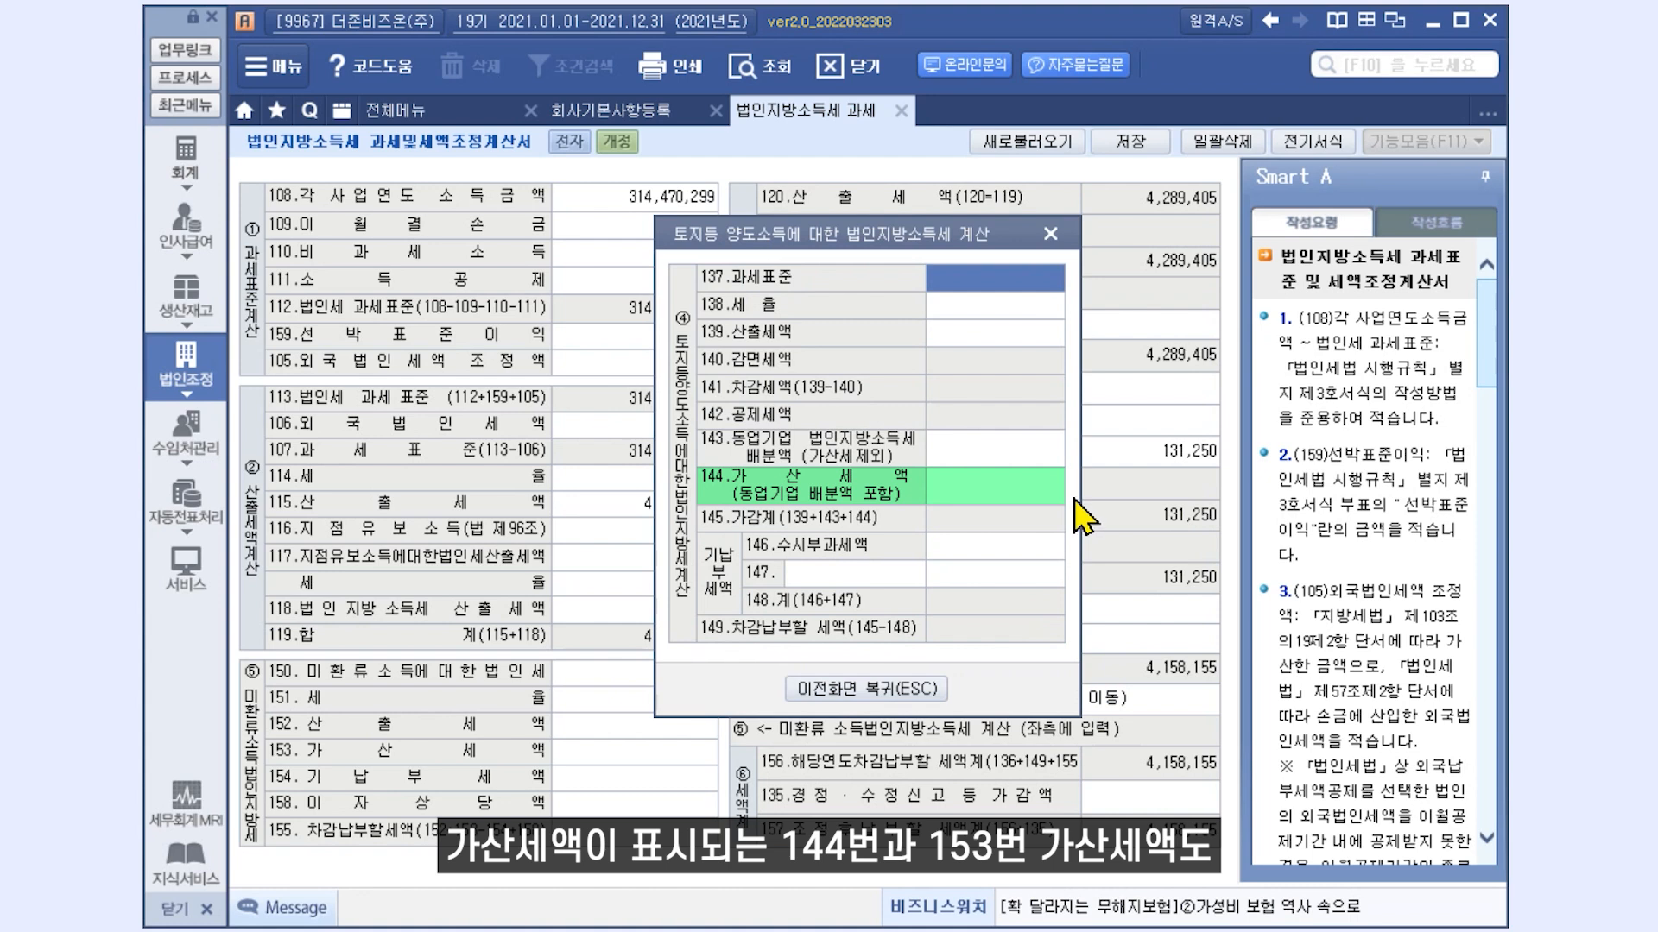
click(1050, 234)
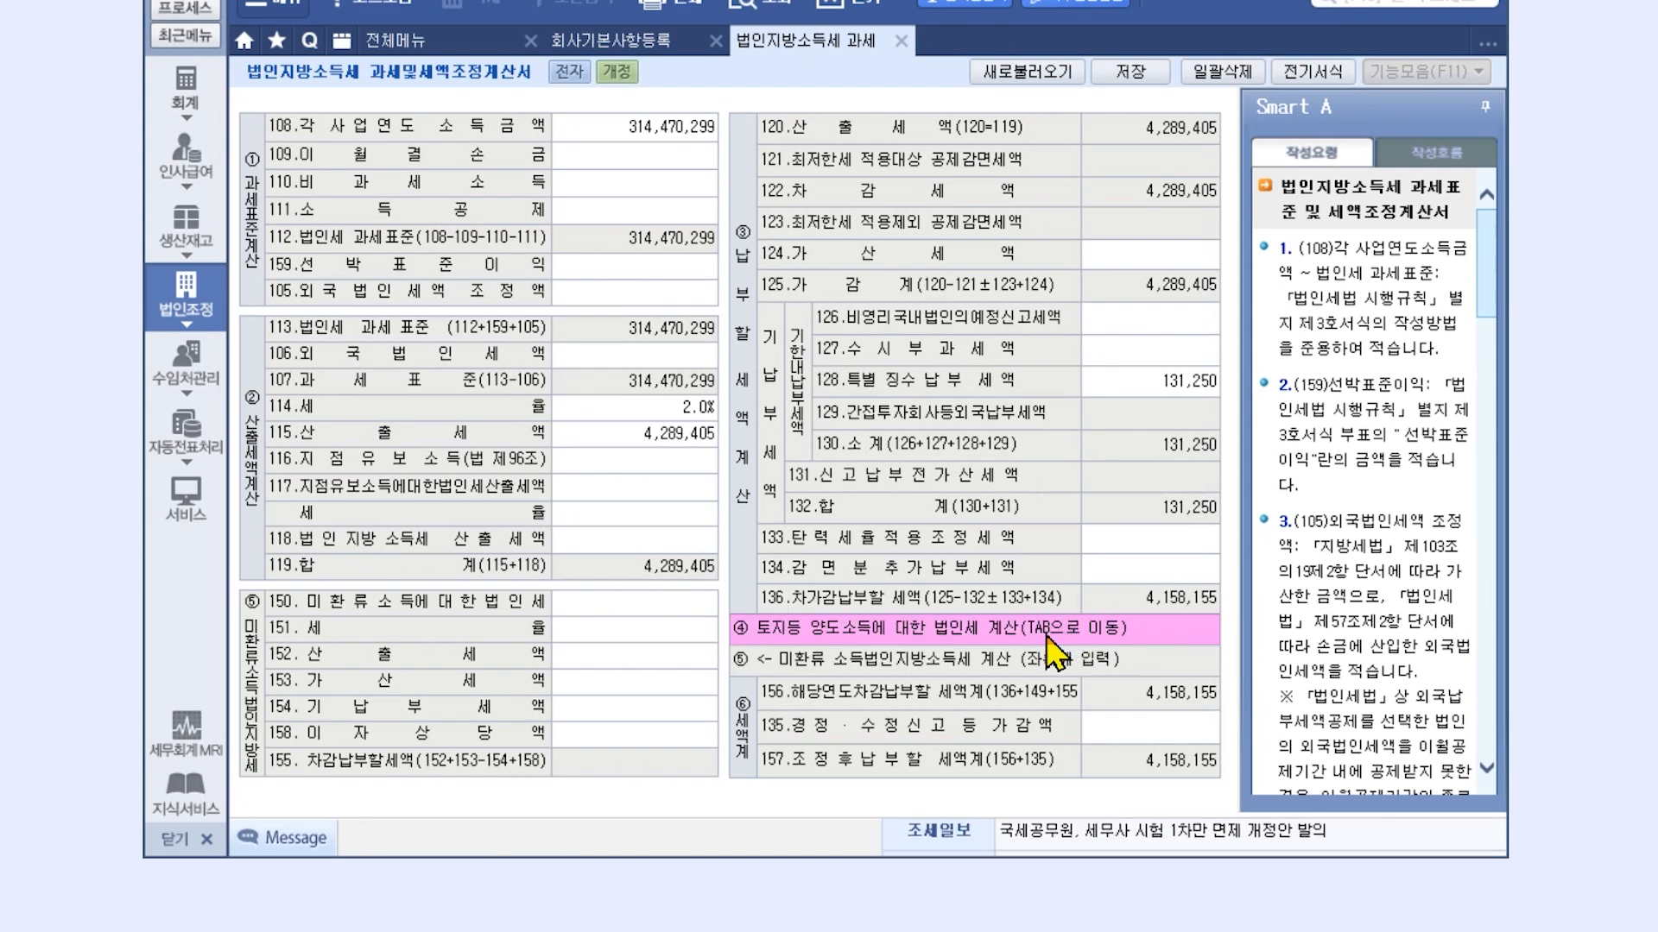
click(1048, 637)
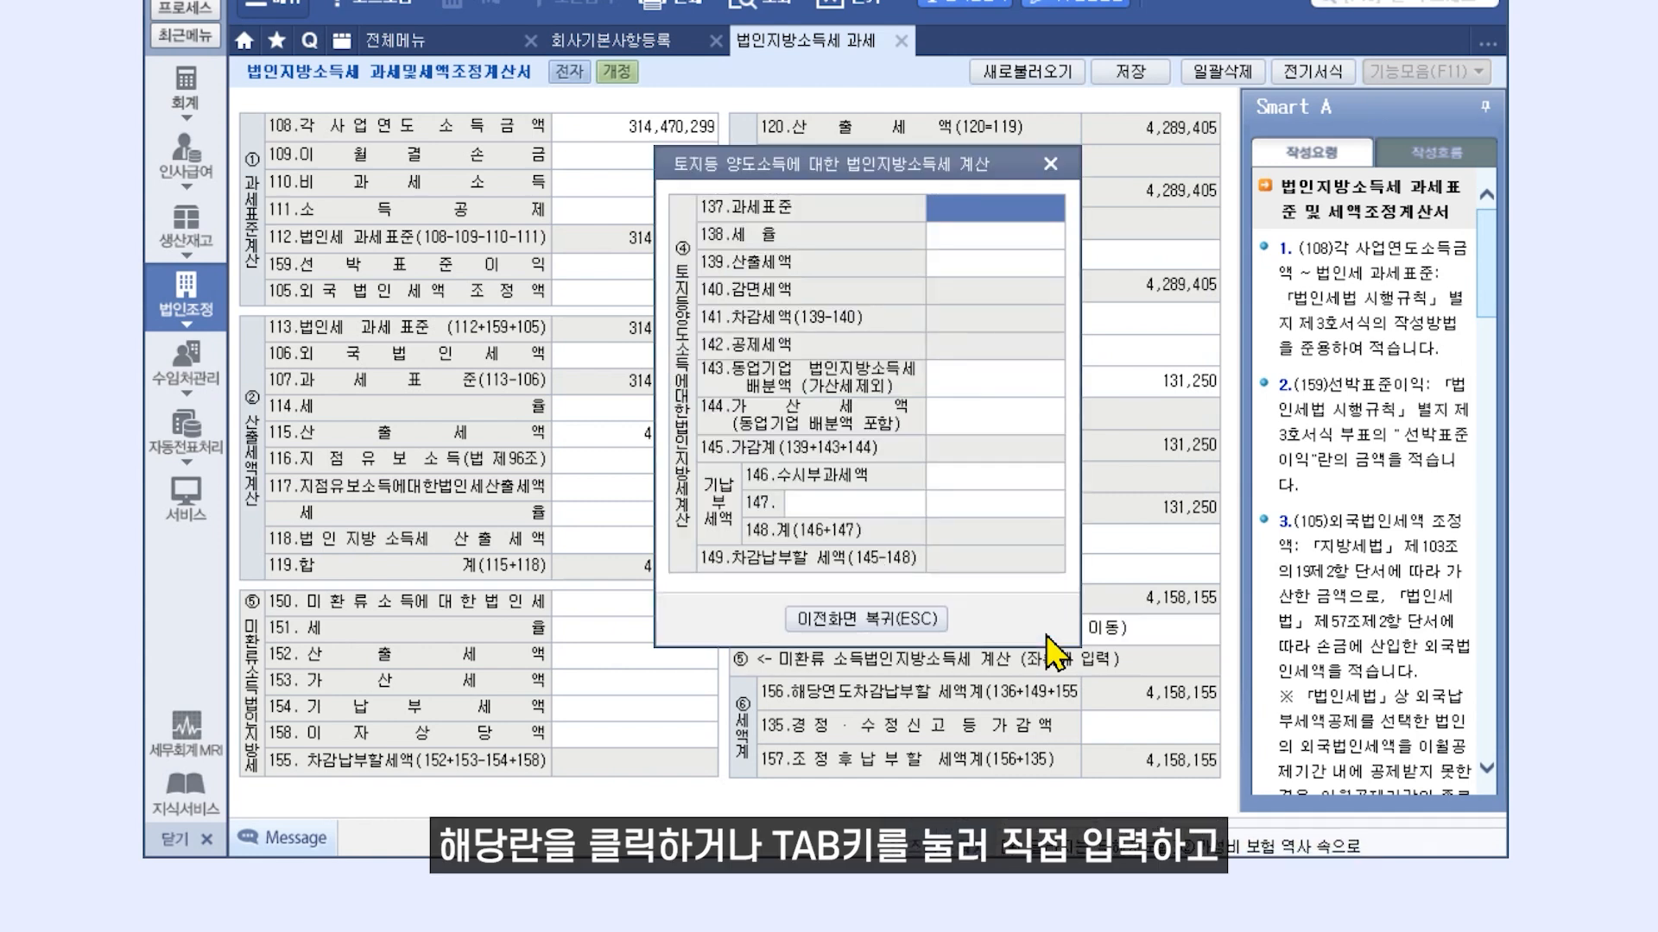
click(943, 627)
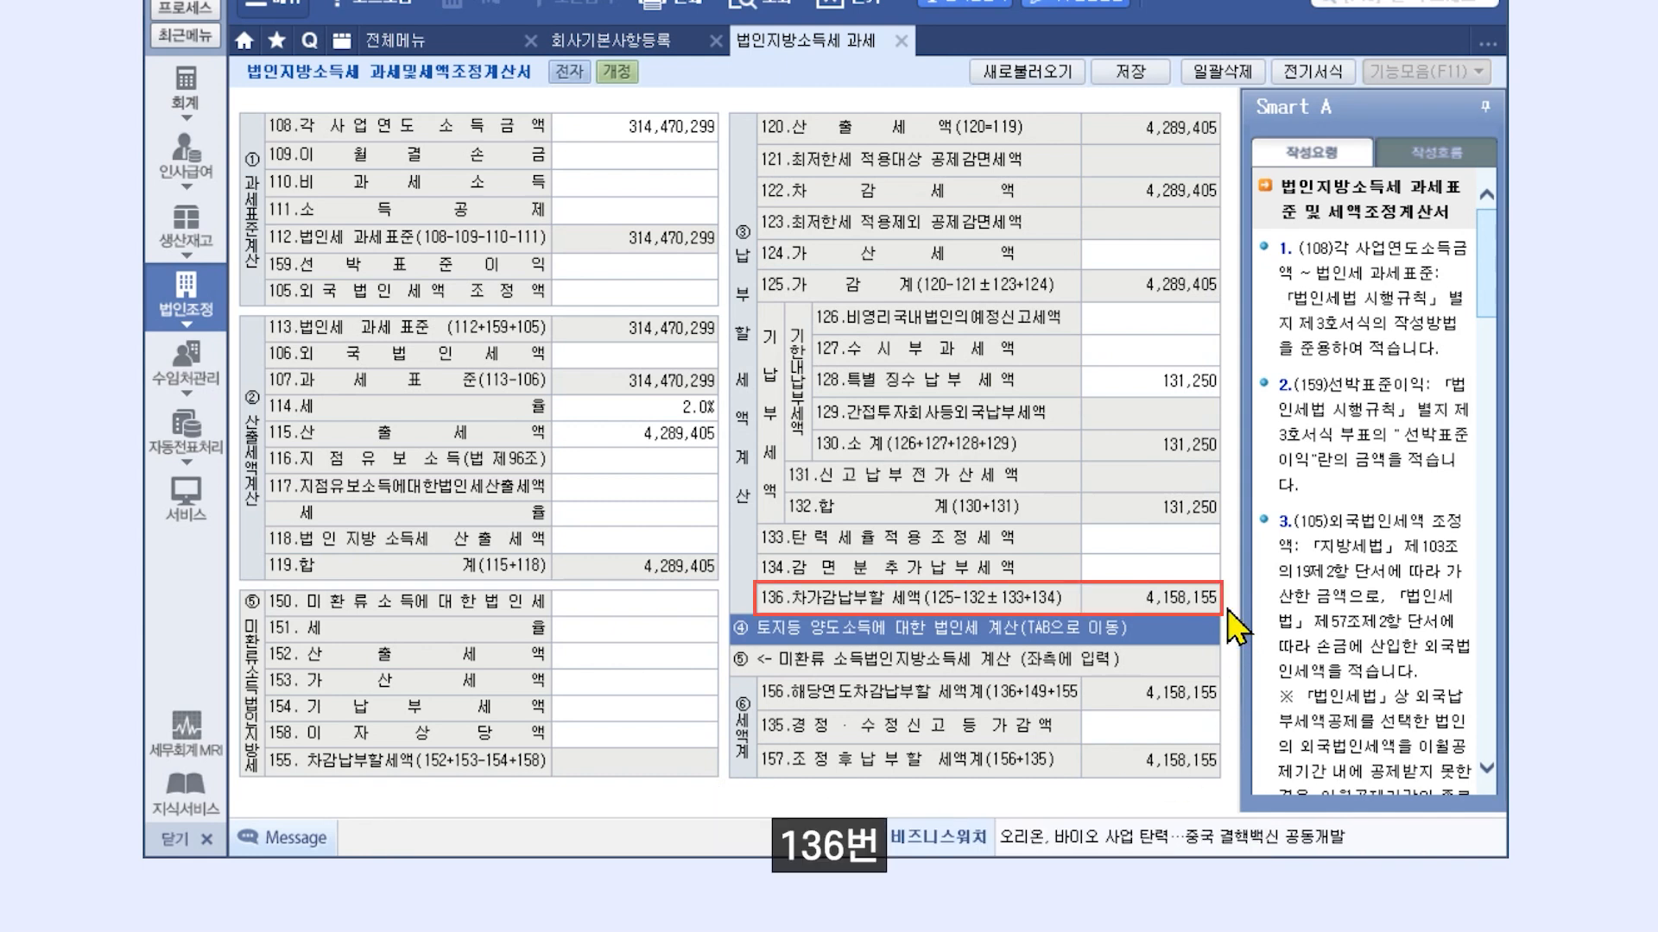
click(1106, 628)
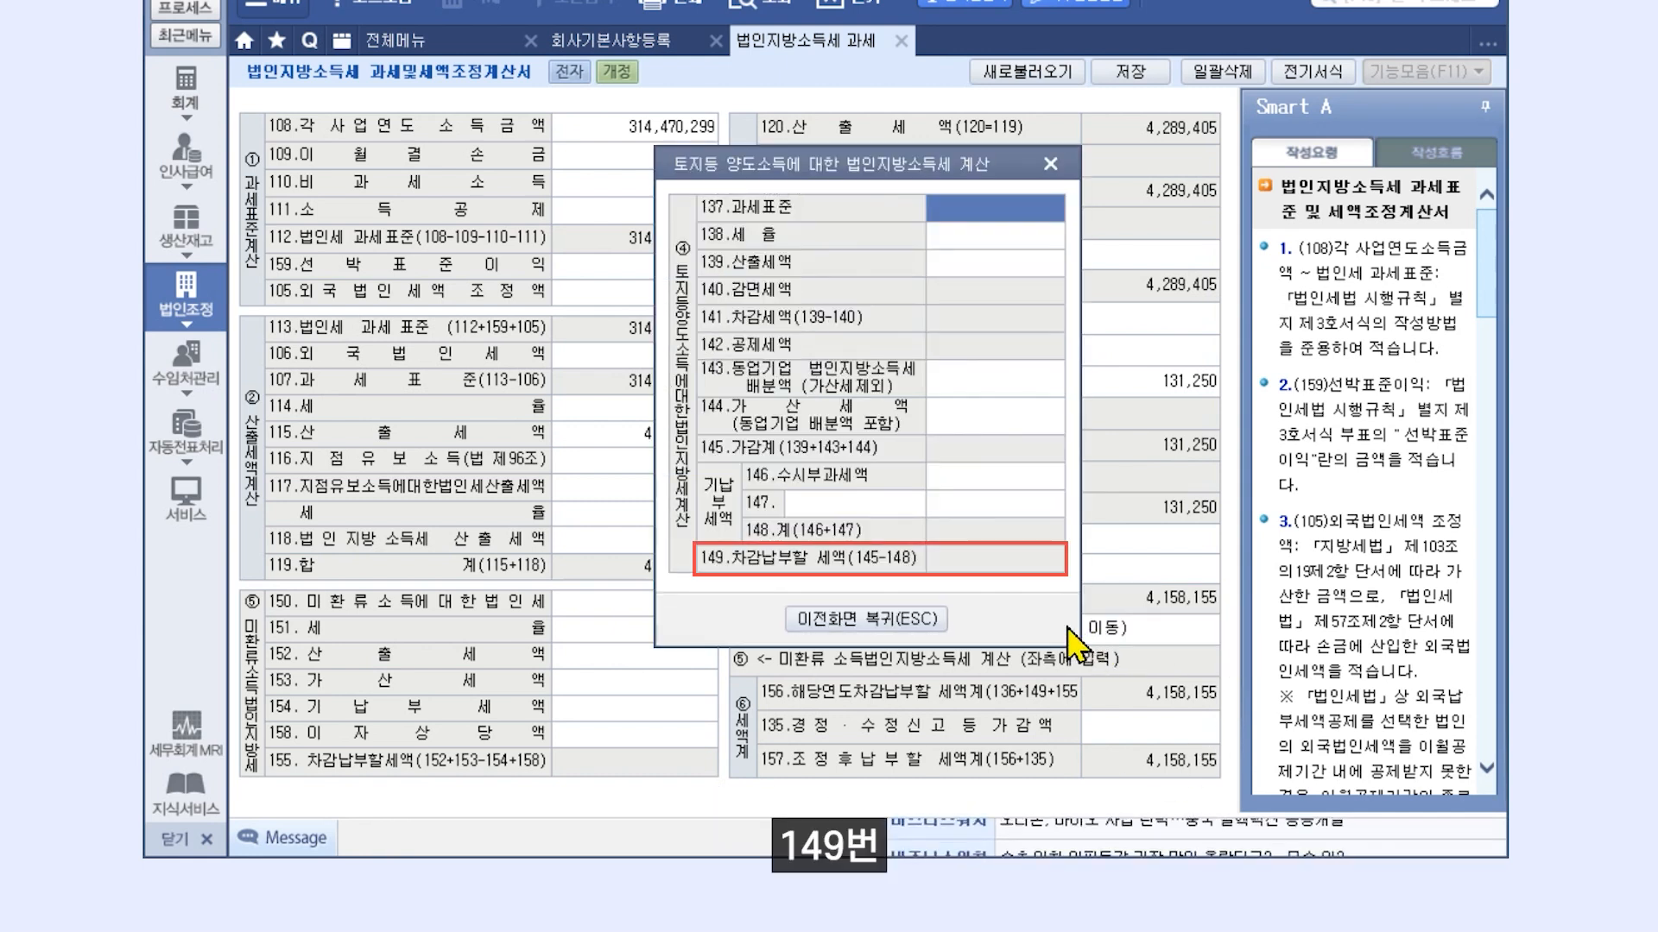
key(Escape)
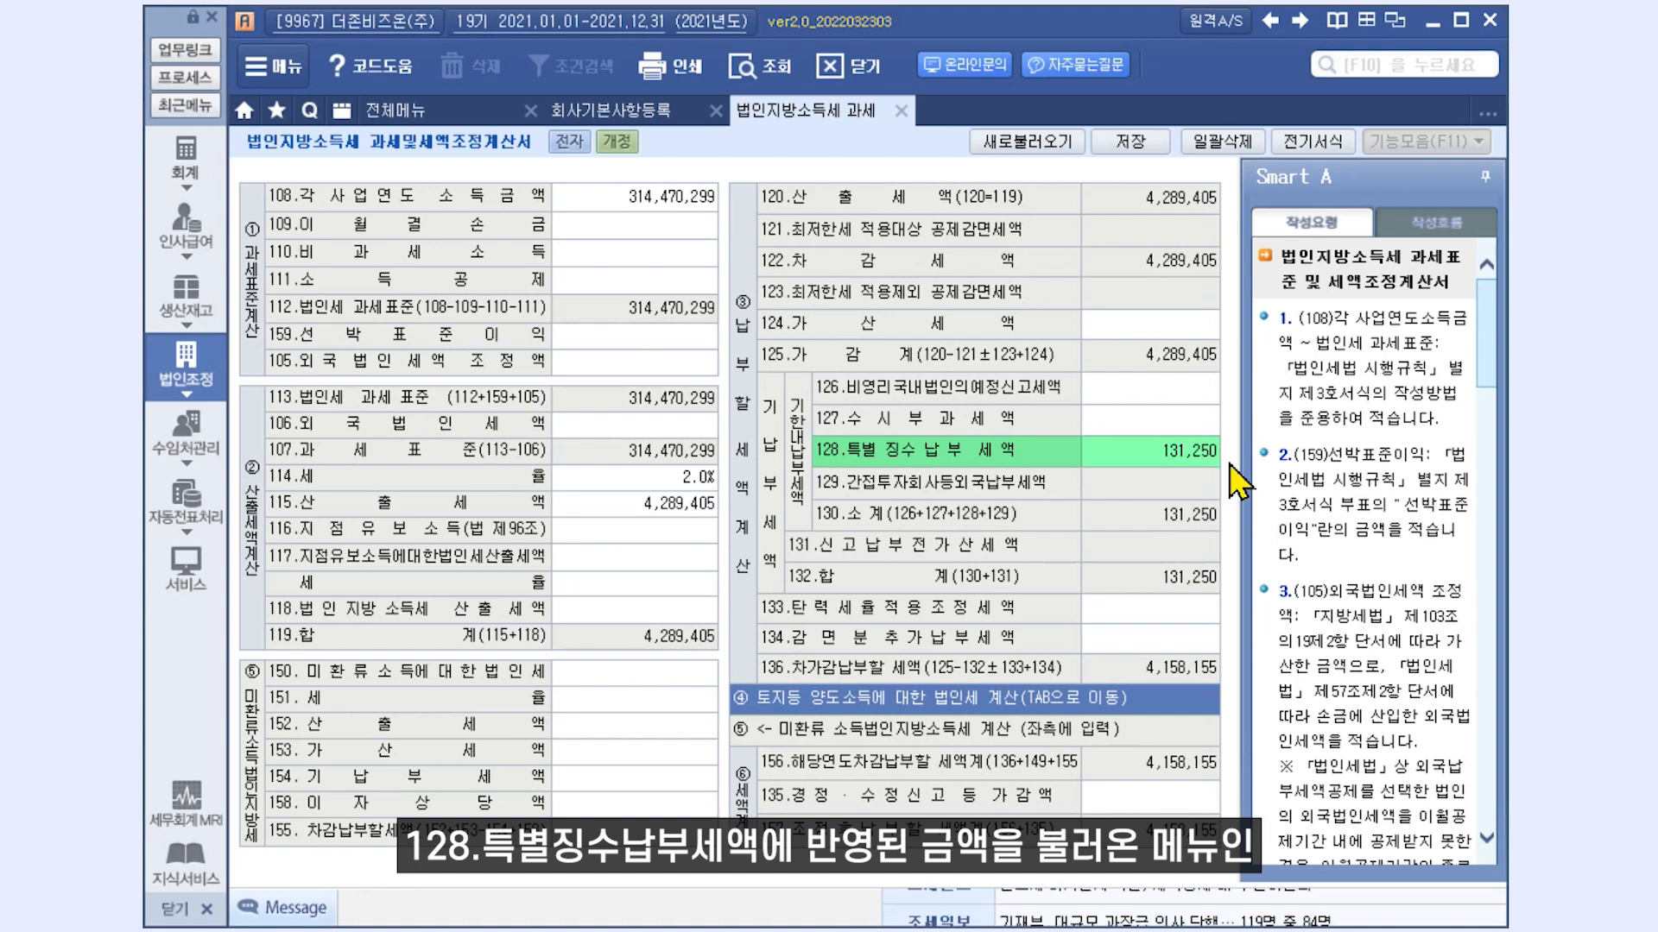
Open the 법인지방소득세 특별징수세액(갑을병) form and load the account ledger data for accounts 901, 902 and 903
click(426, 112)
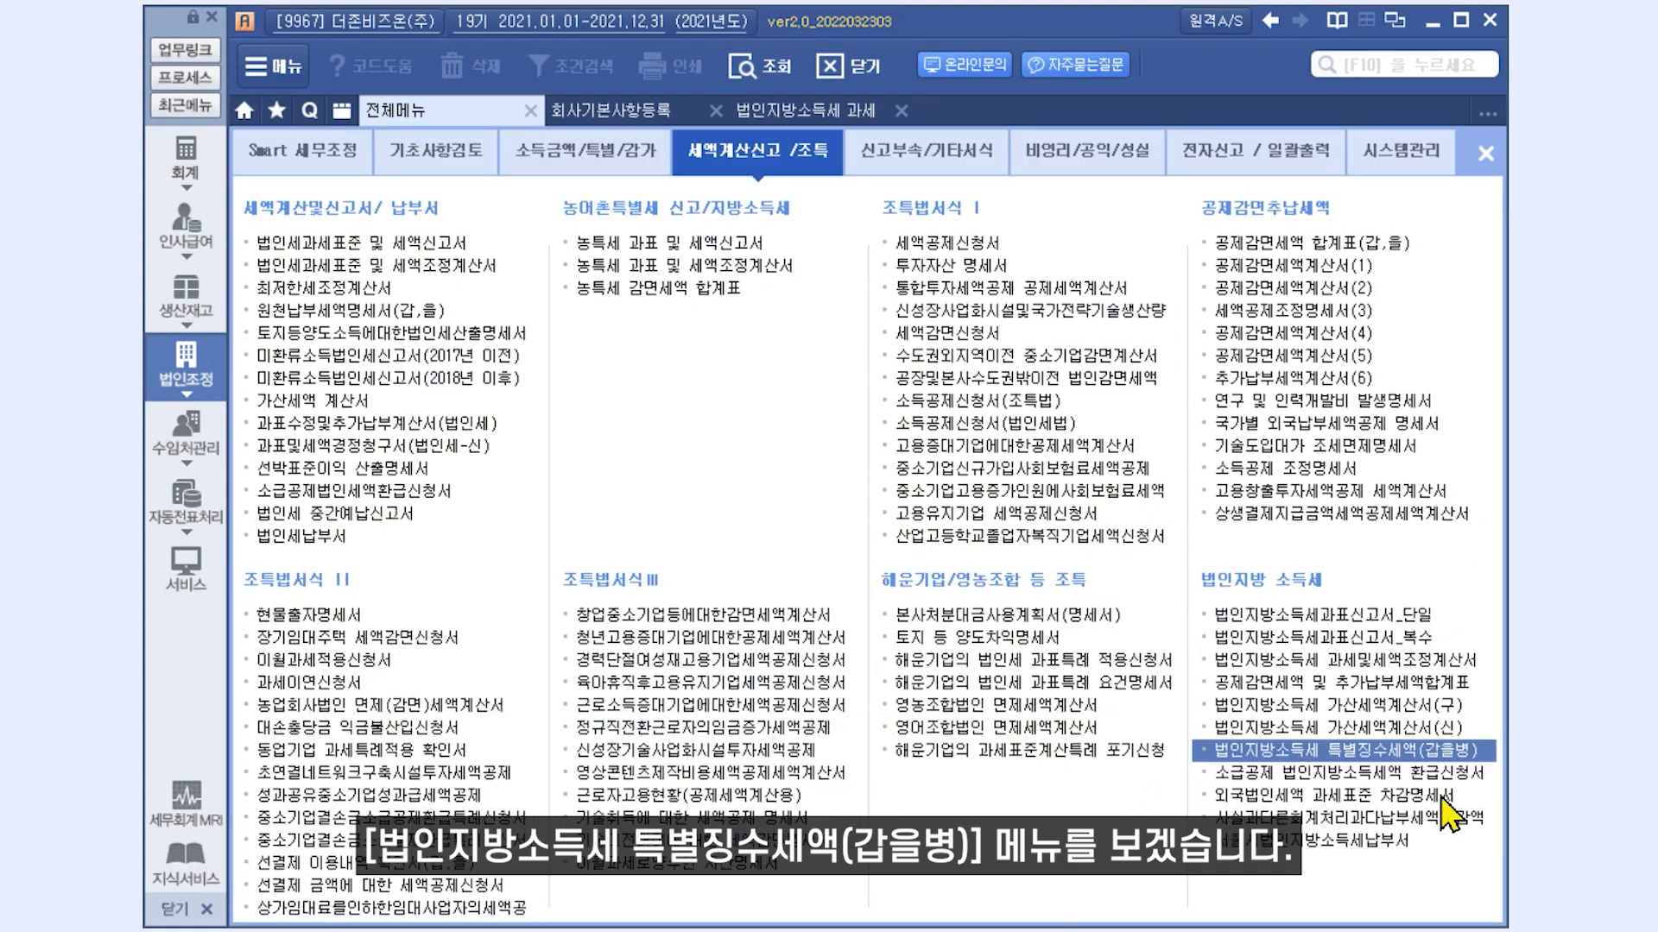
click(1459, 751)
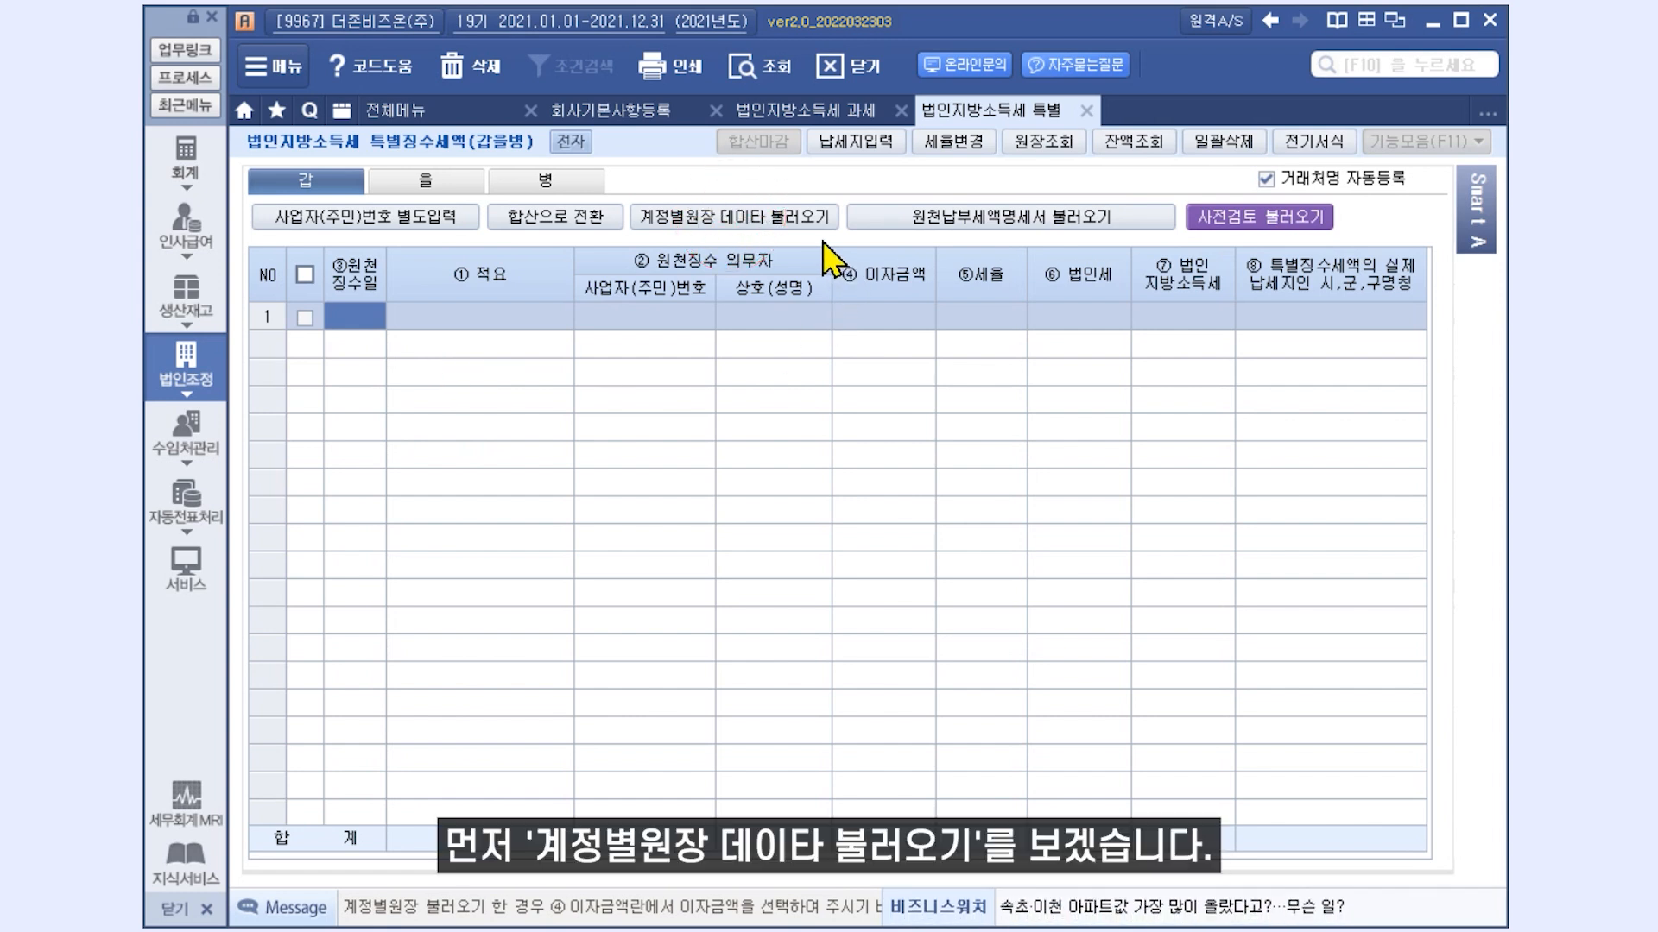
click(787, 221)
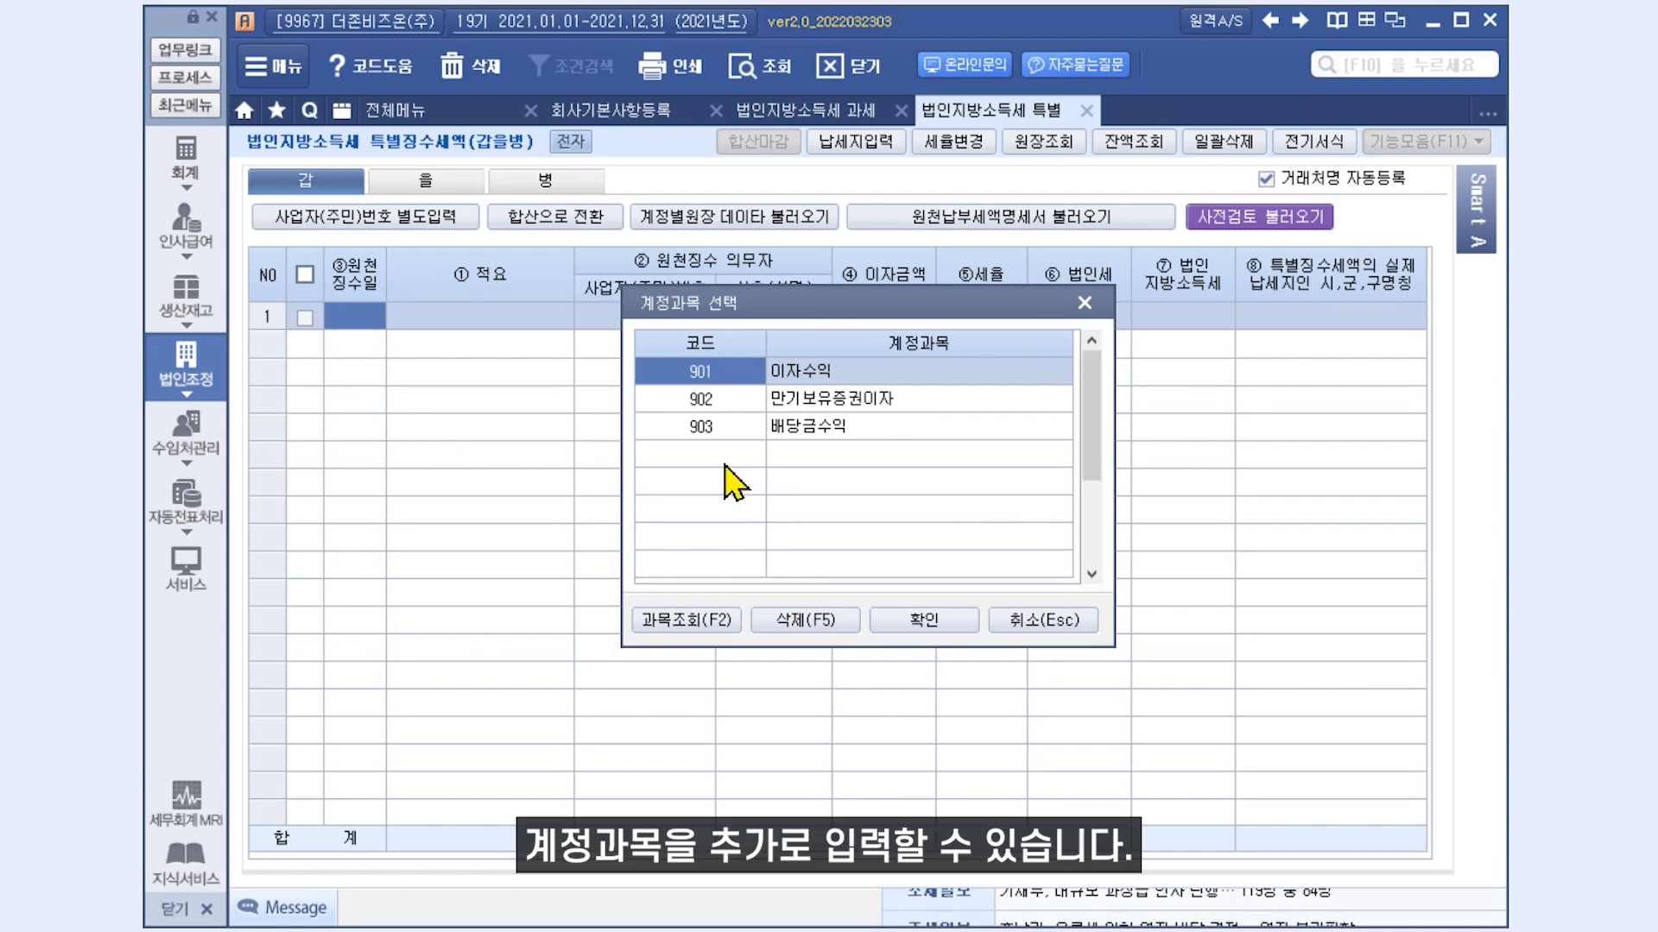
click(922, 619)
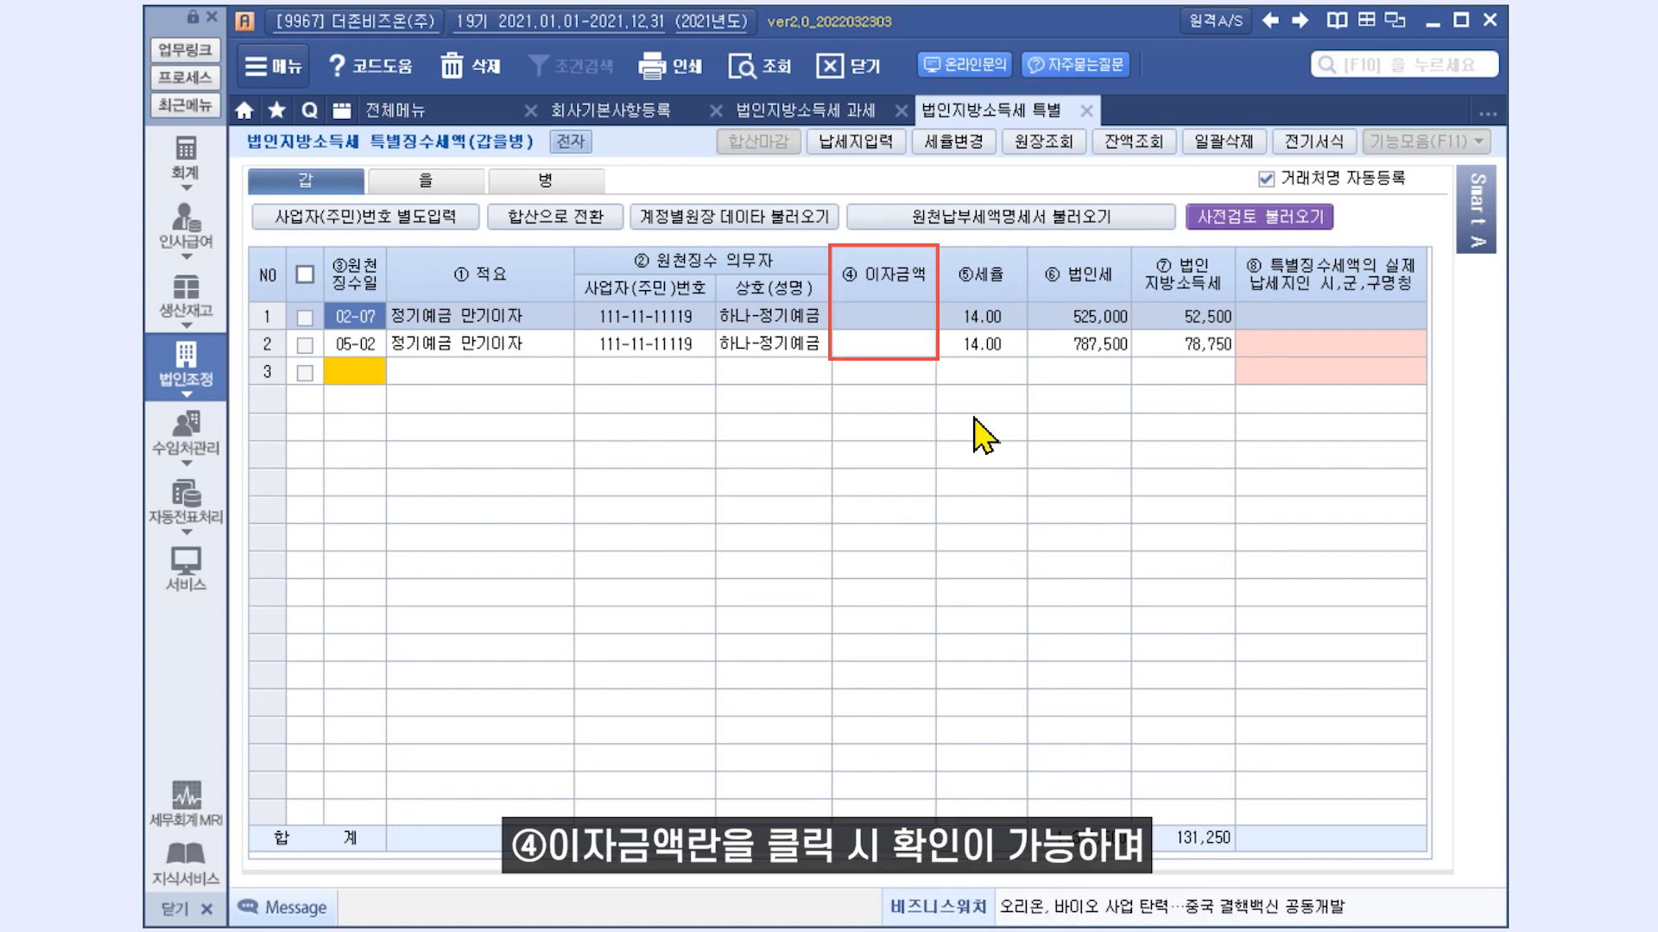
Fill in the 이자금액 of both 정기예금 만기이자 rows with 3,750,000 and 5,625,000 from the interest amount lookup
click(892, 320)
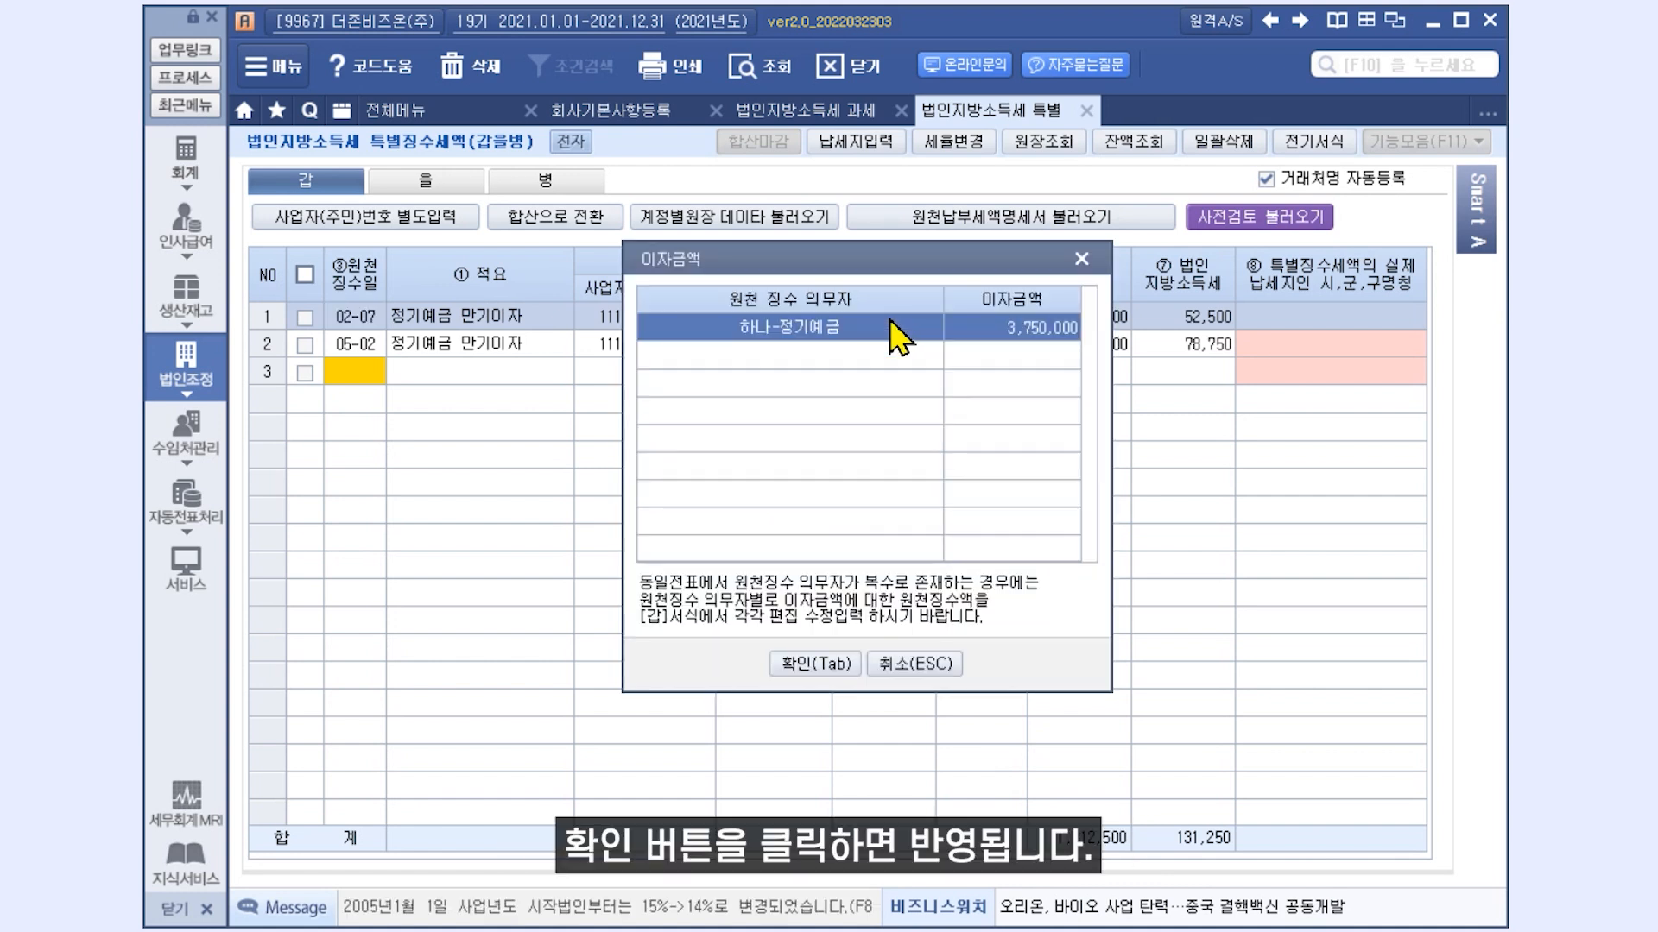
click(825, 675)
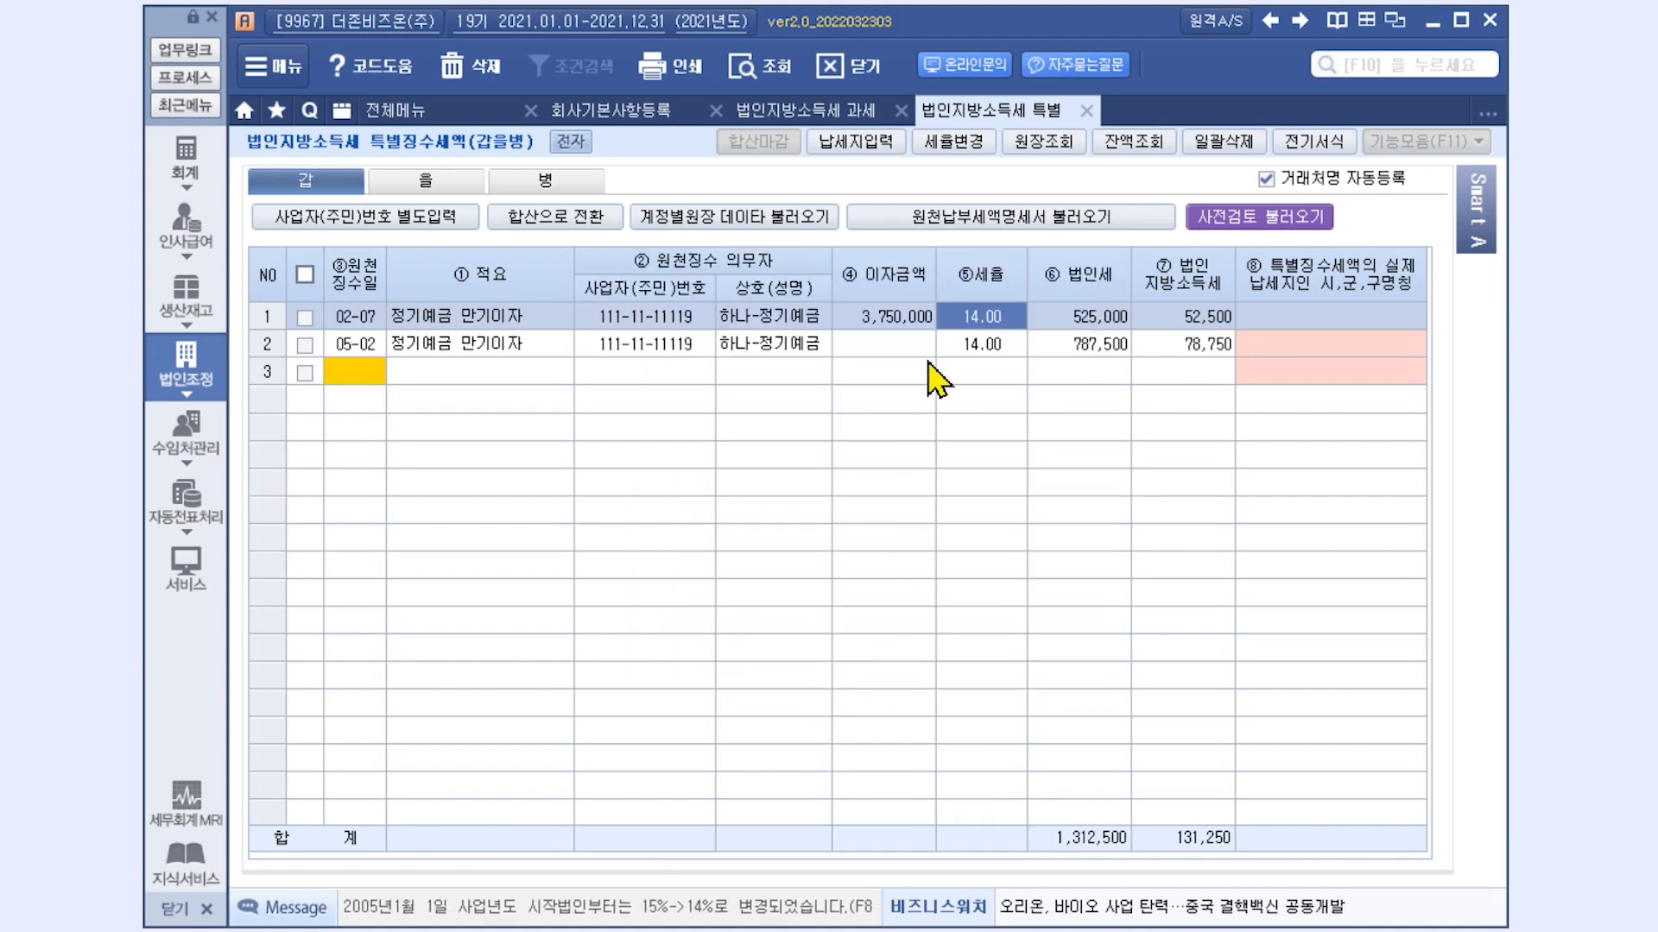
click(914, 347)
click(818, 667)
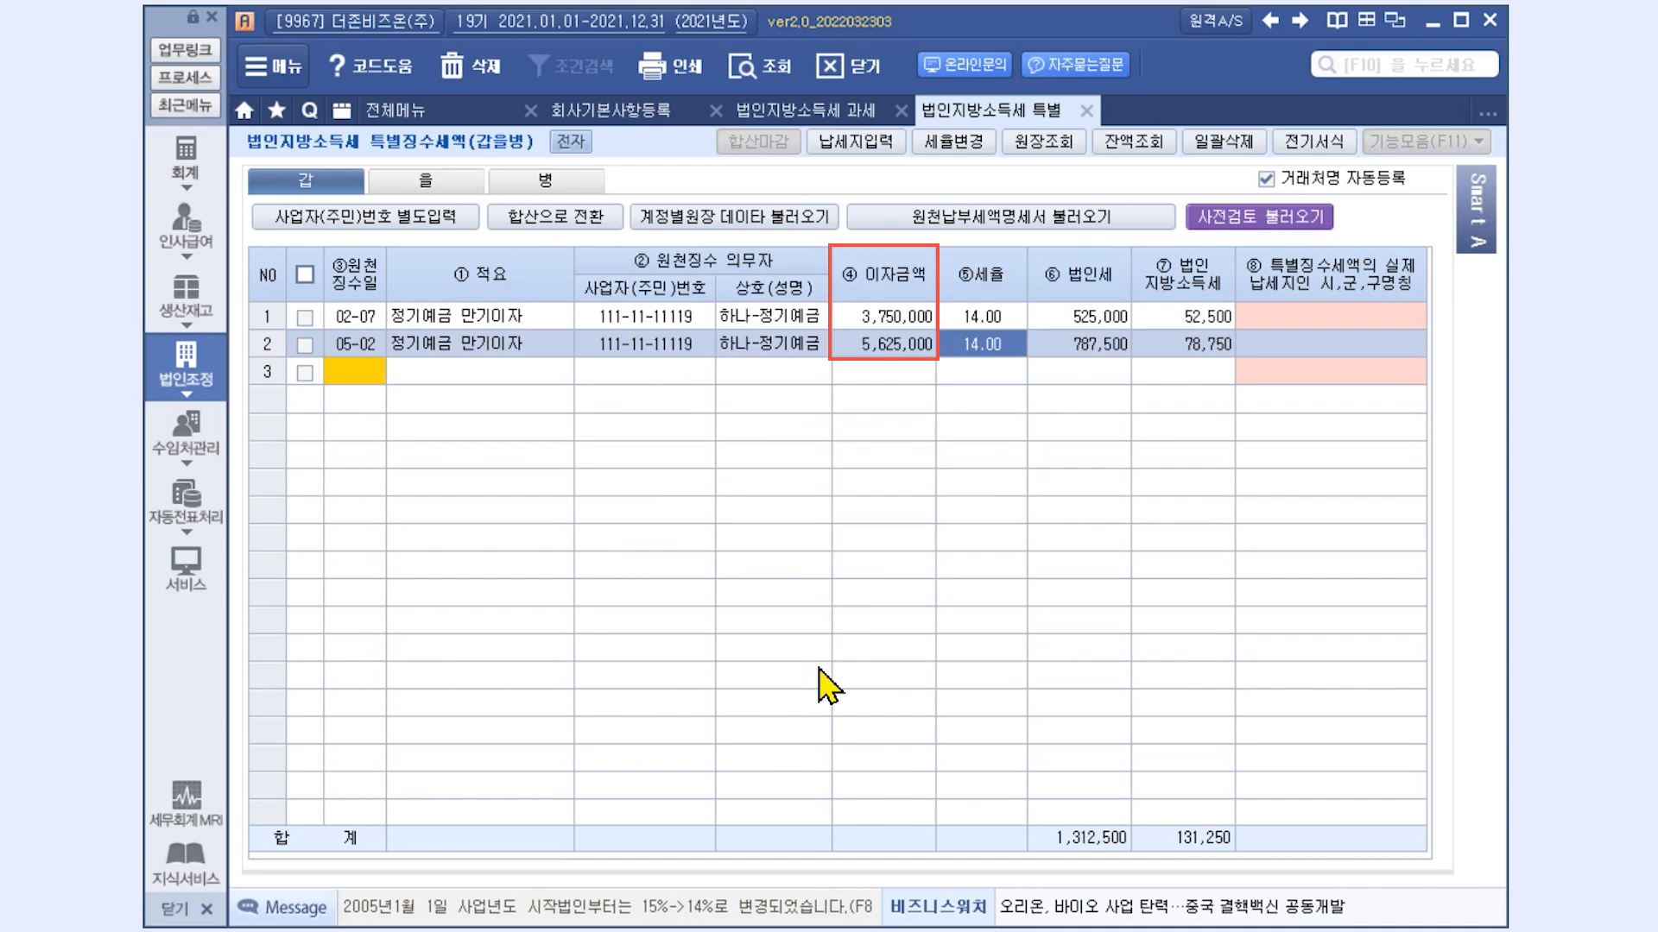
click(1001, 379)
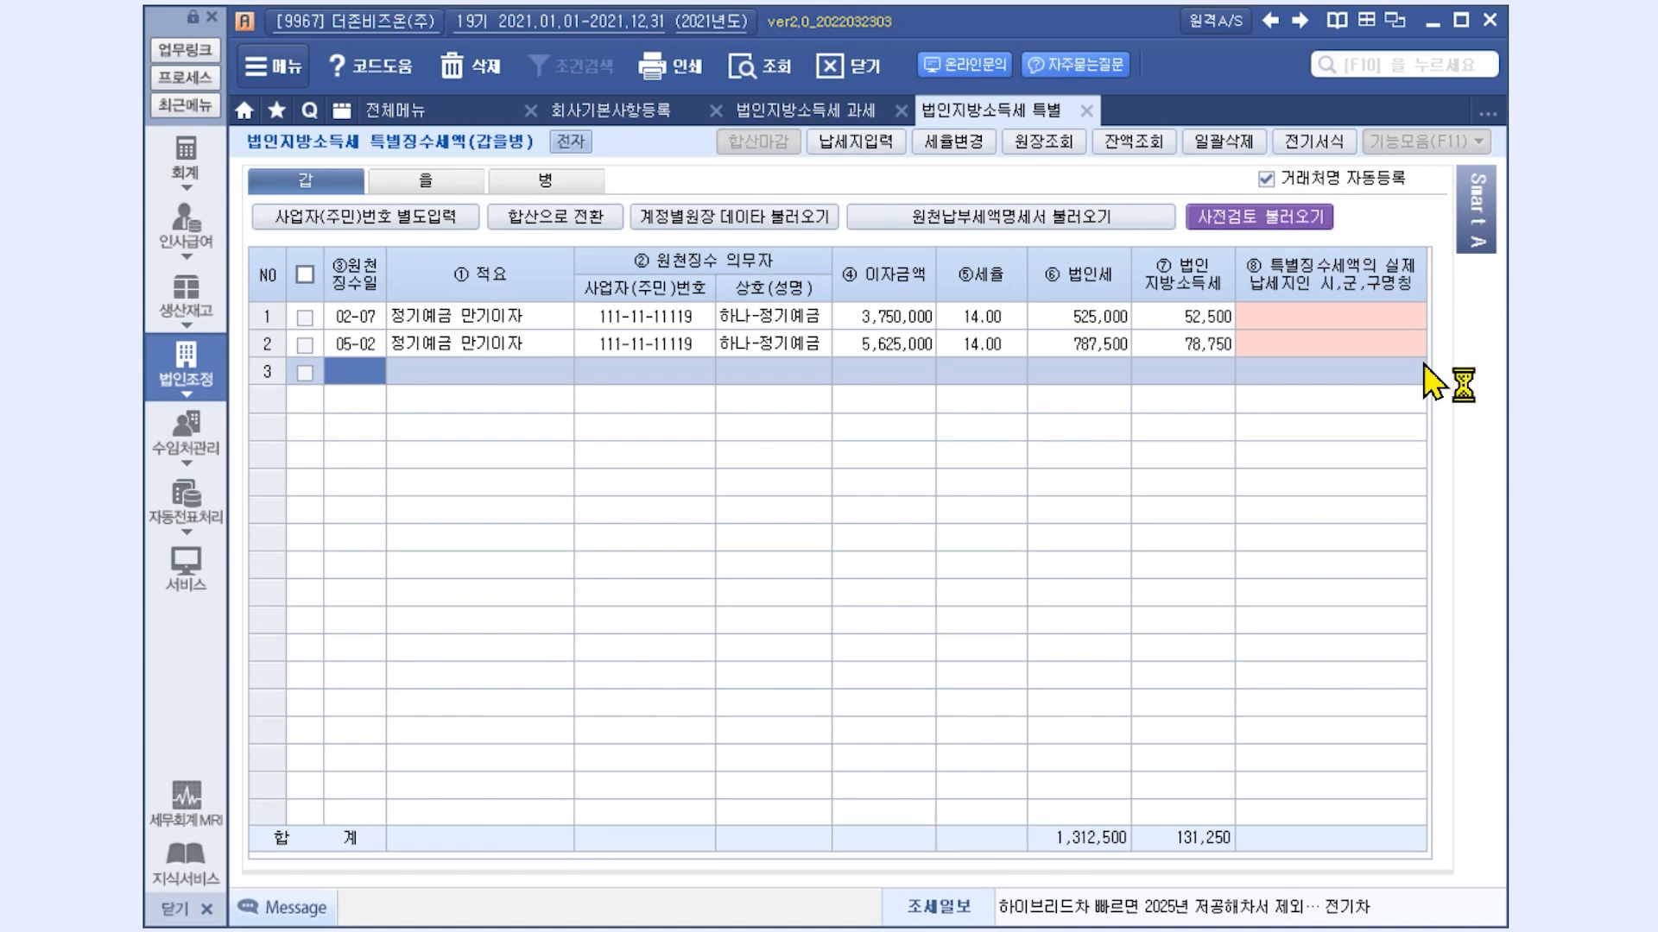
Look at the 지방세 법정동 code help and the 법인지방납세지명 일괄반영 option for the rows' tax jurisdiction column
click(1307, 318)
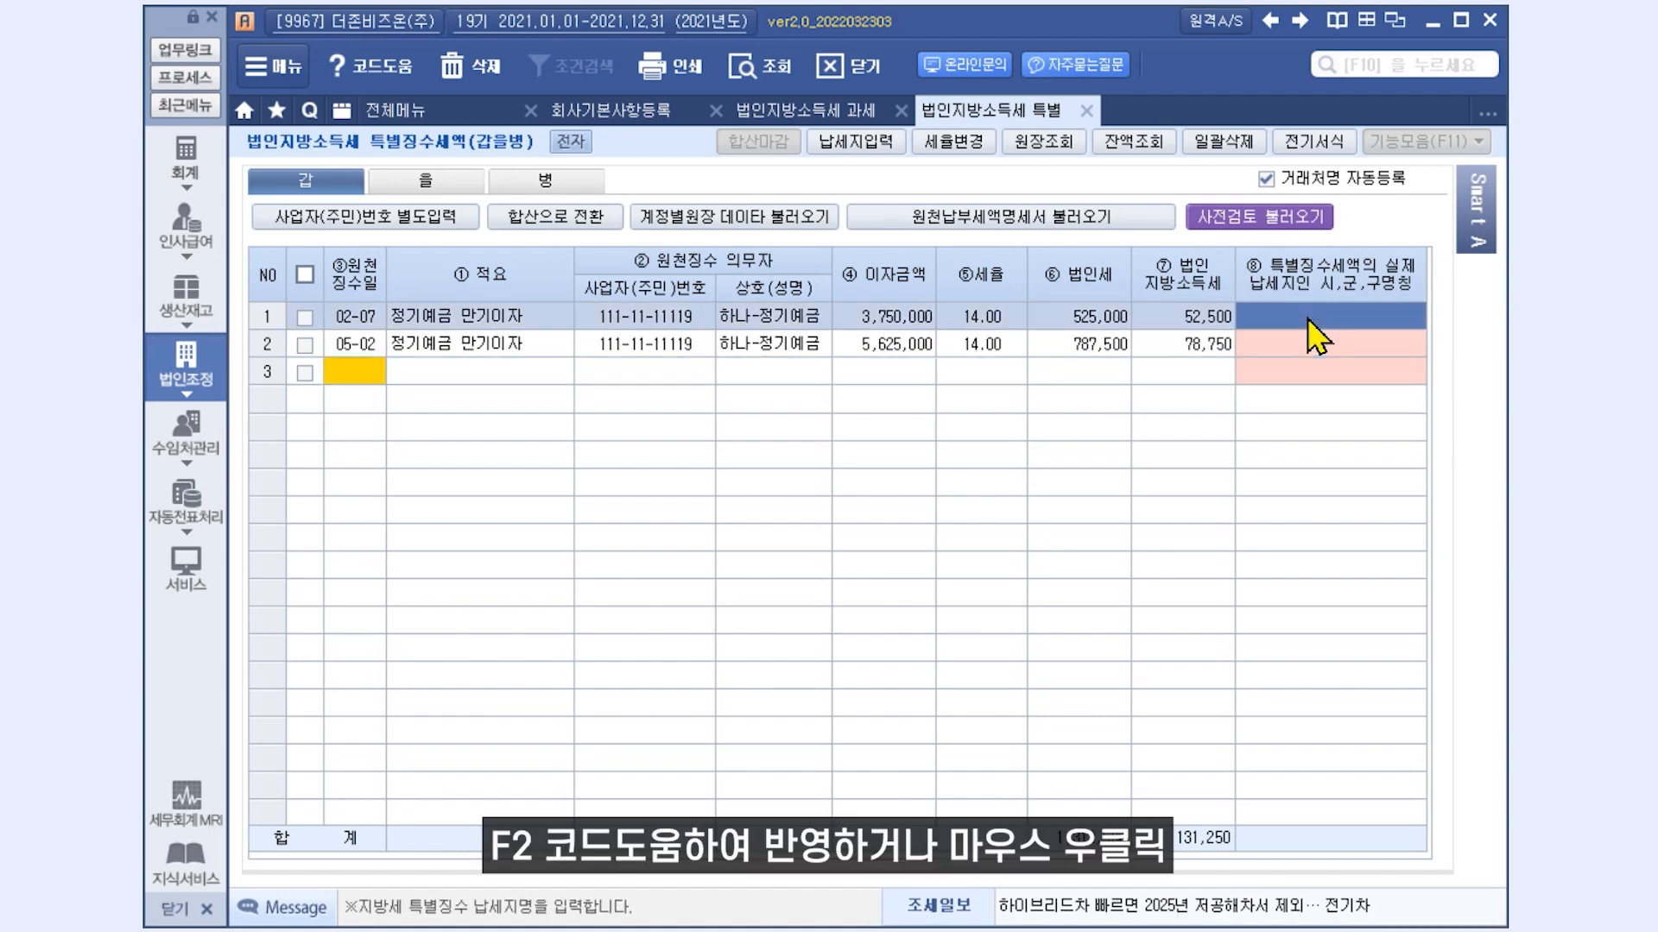
key(F2)
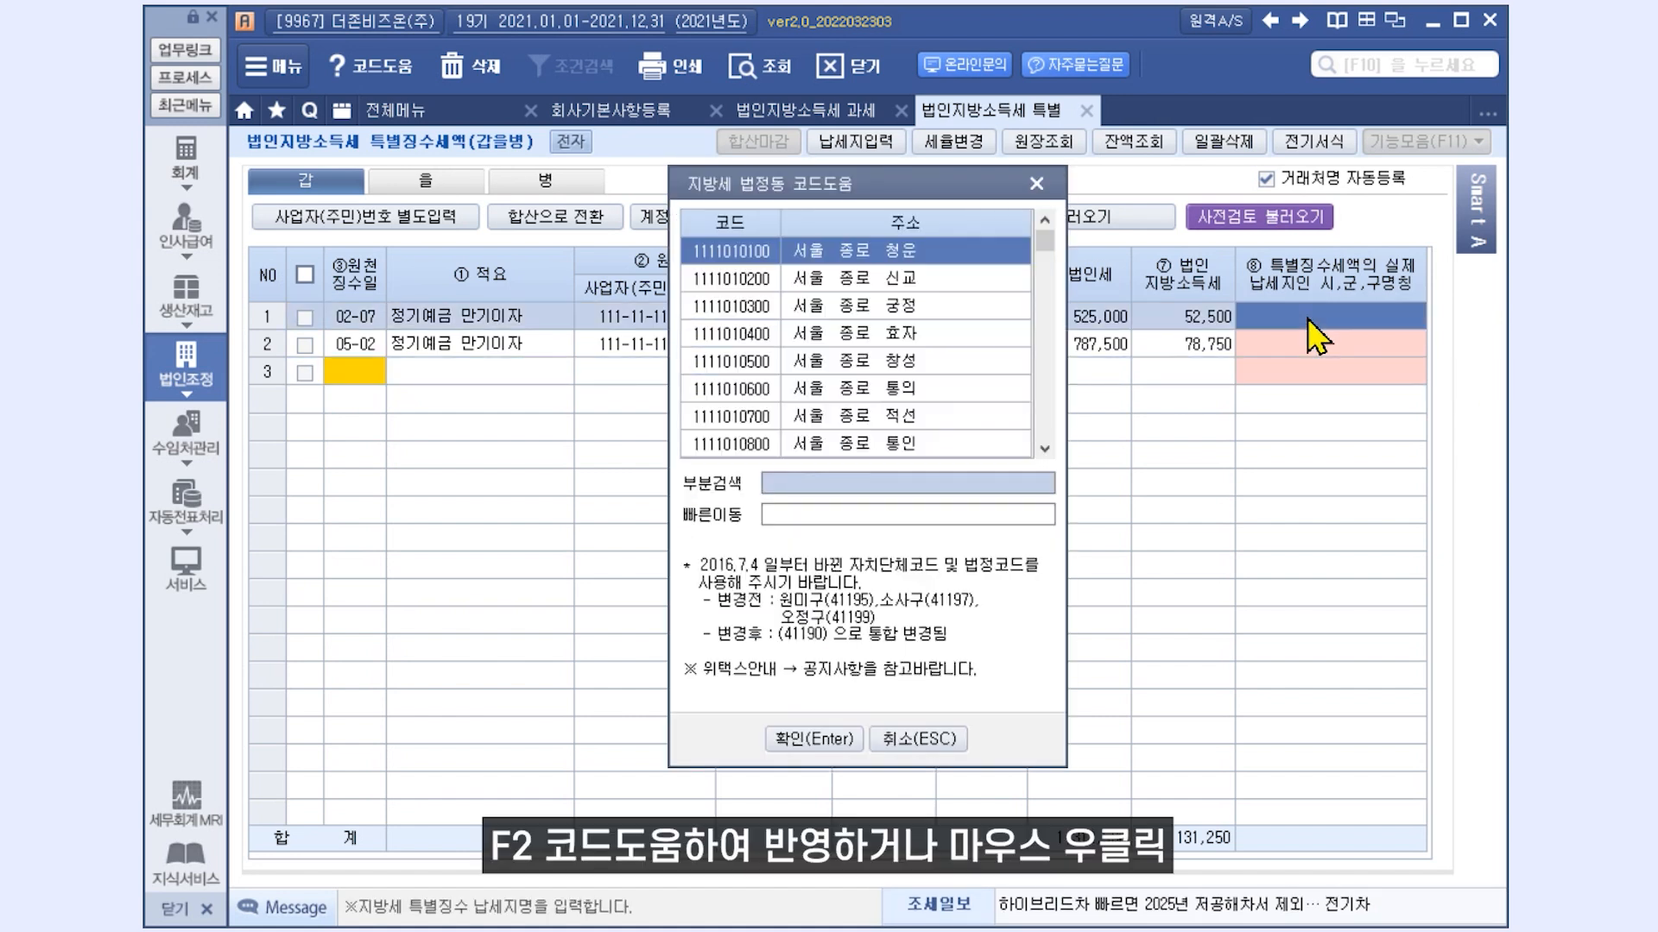
click(1038, 190)
right_click(1340, 347)
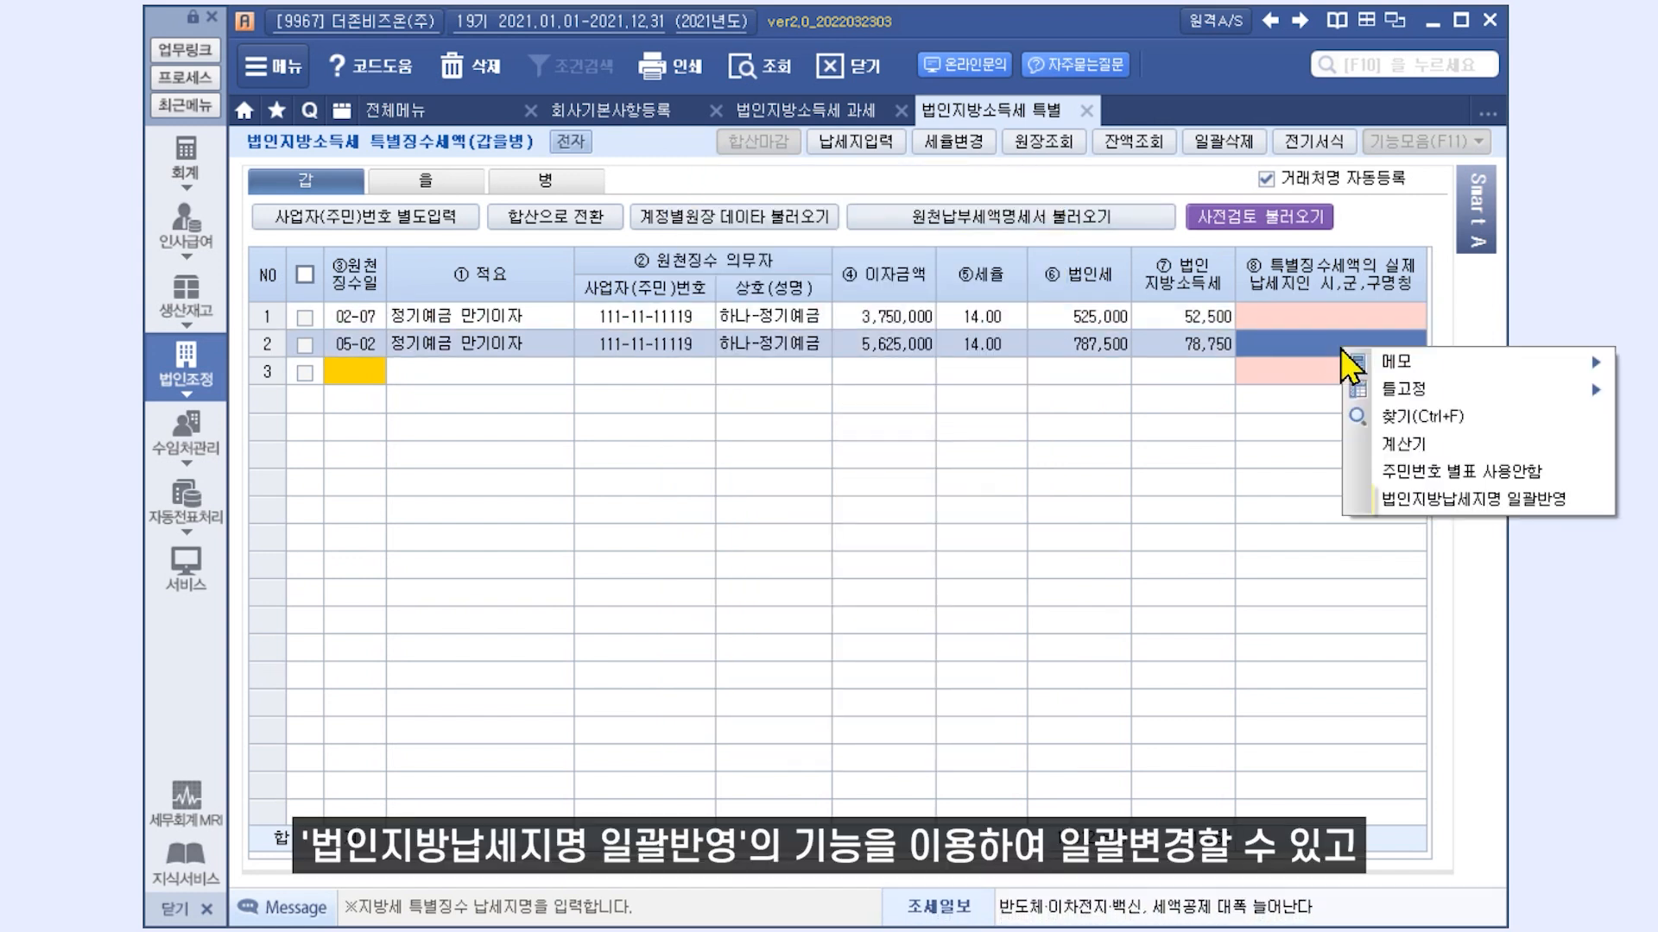
click(1480, 528)
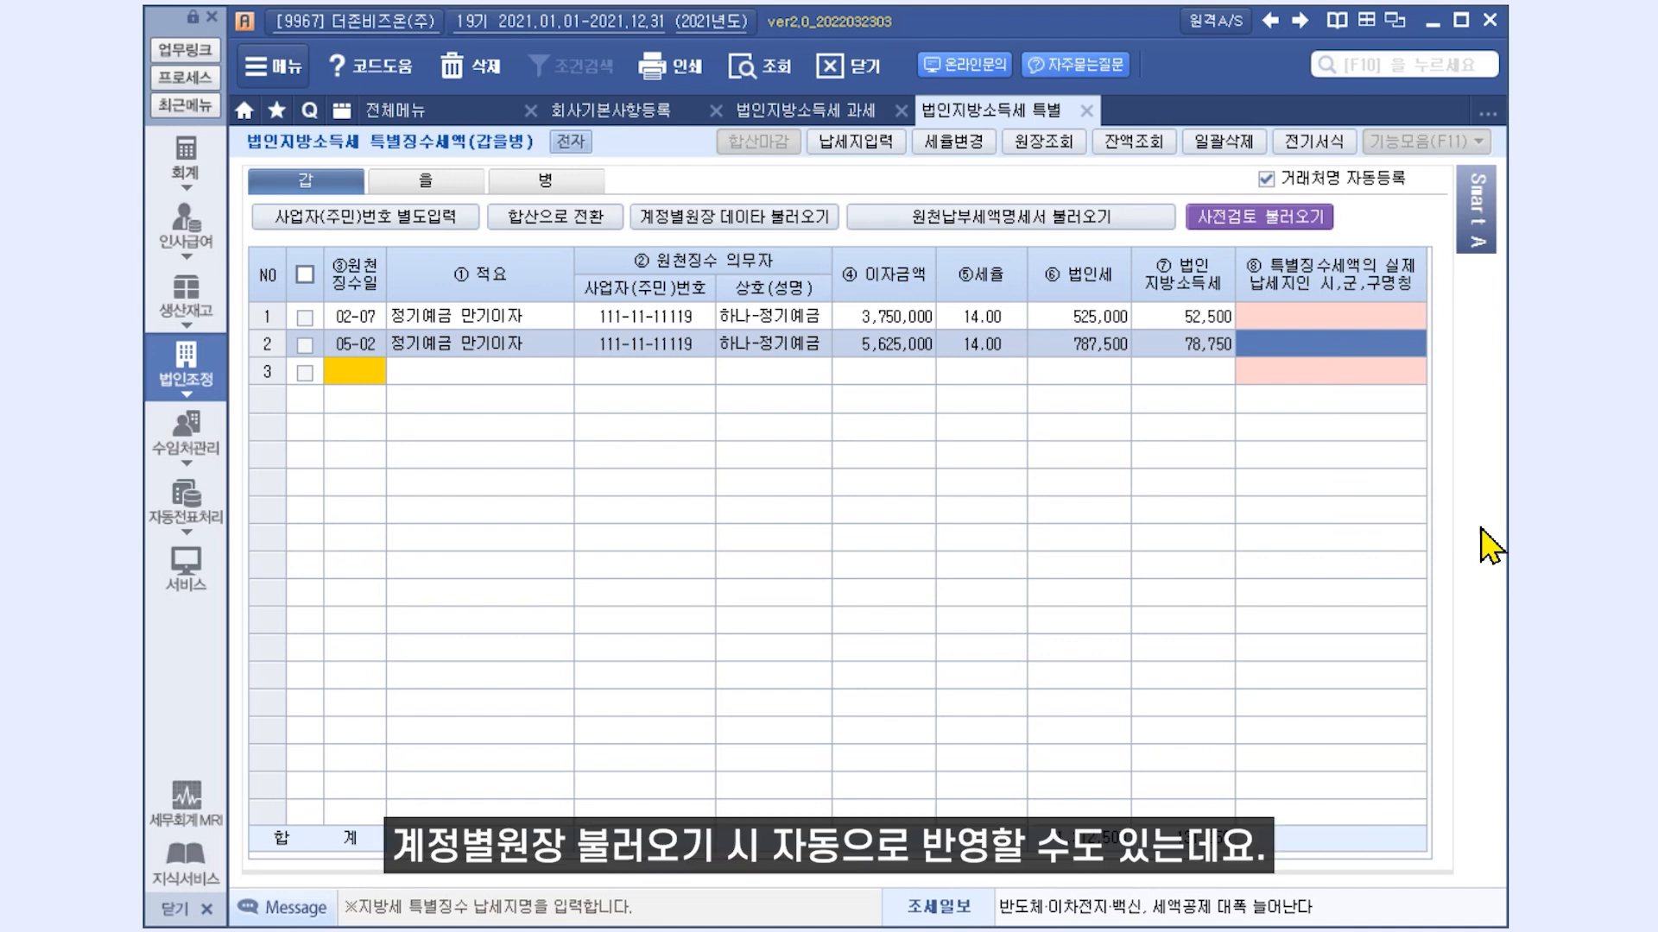
click(1369, 64)
text(거래처등ㄹ록)
click(1036, 108)
click(416, 179)
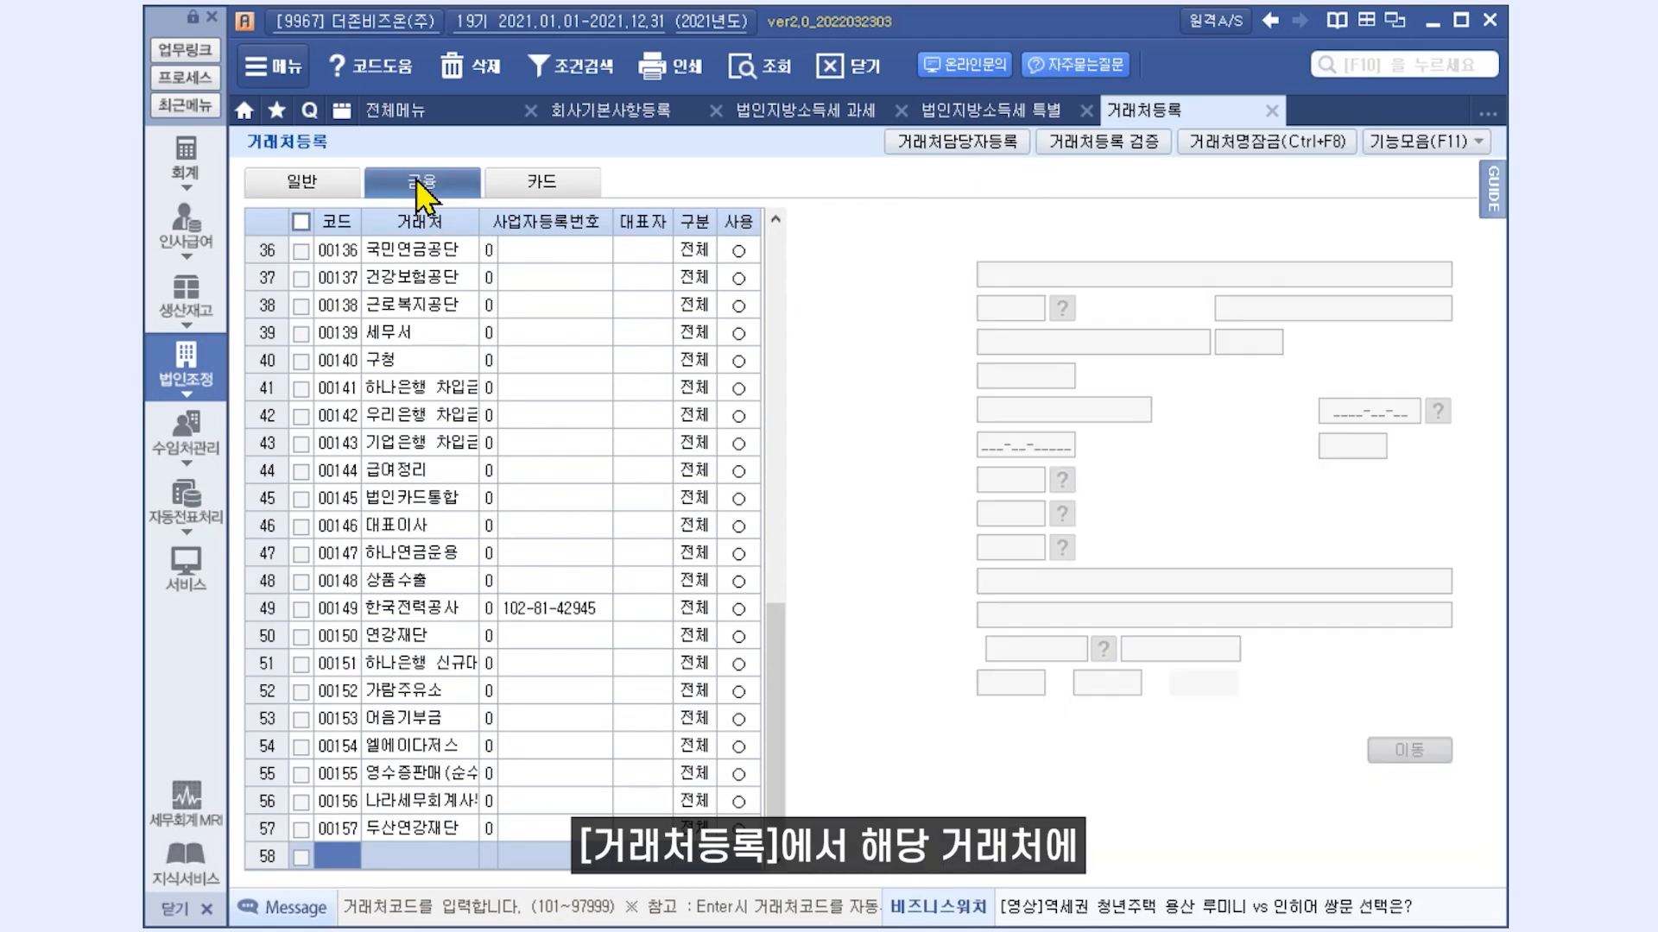
click(413, 309)
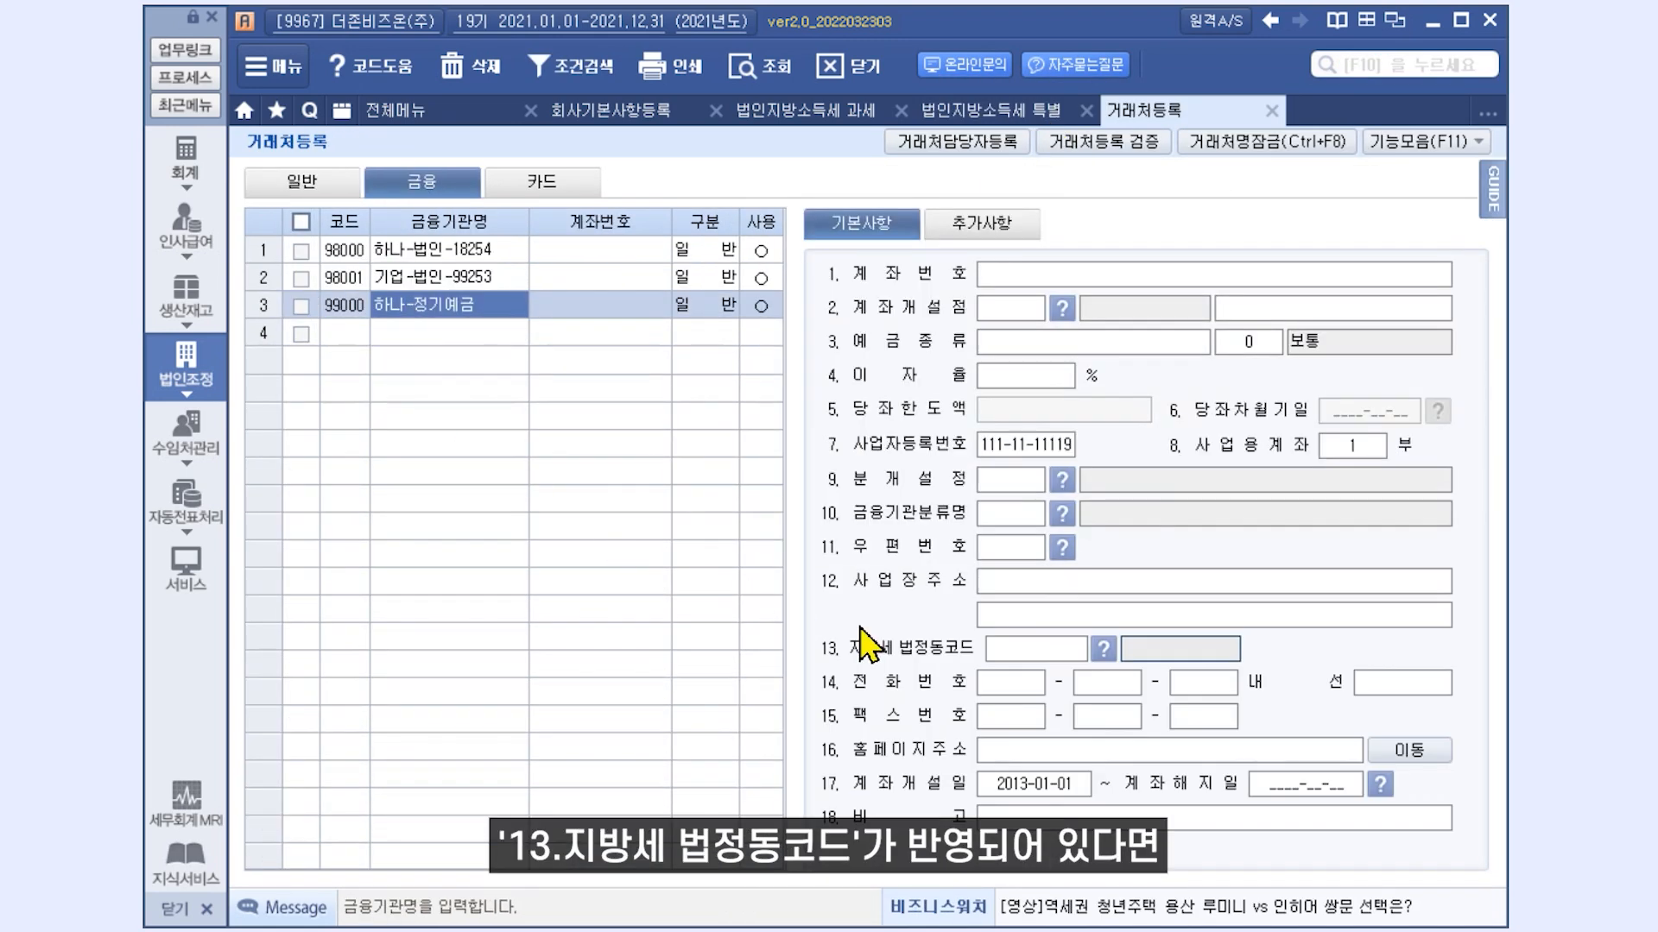
click(1103, 647)
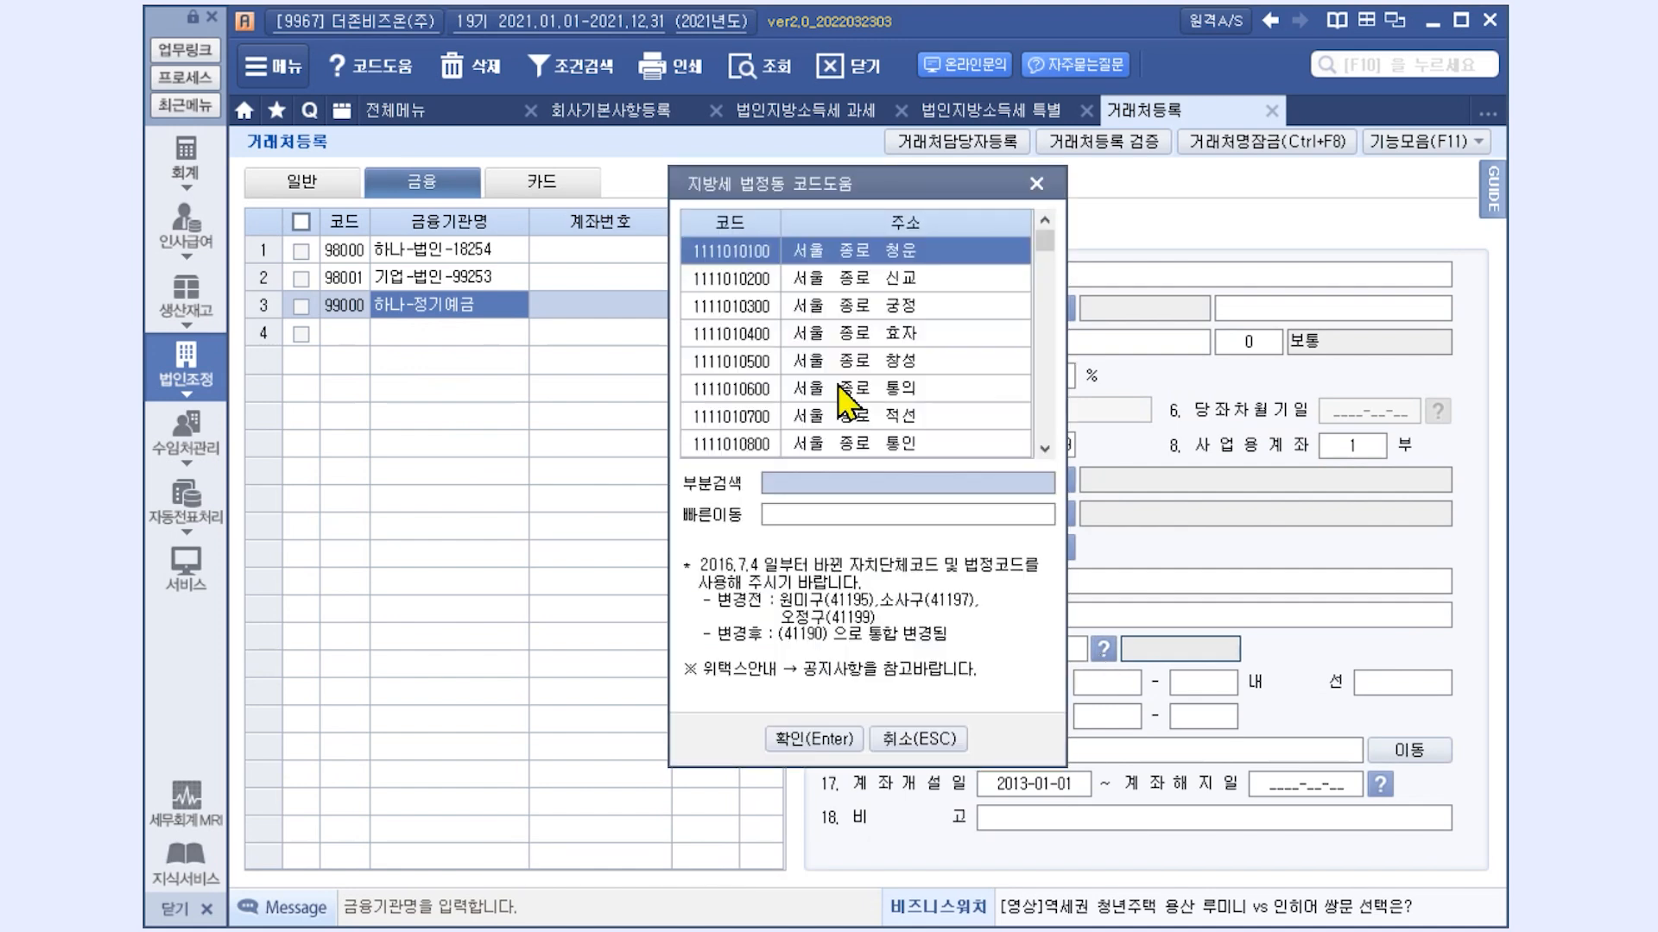
double_click(847, 257)
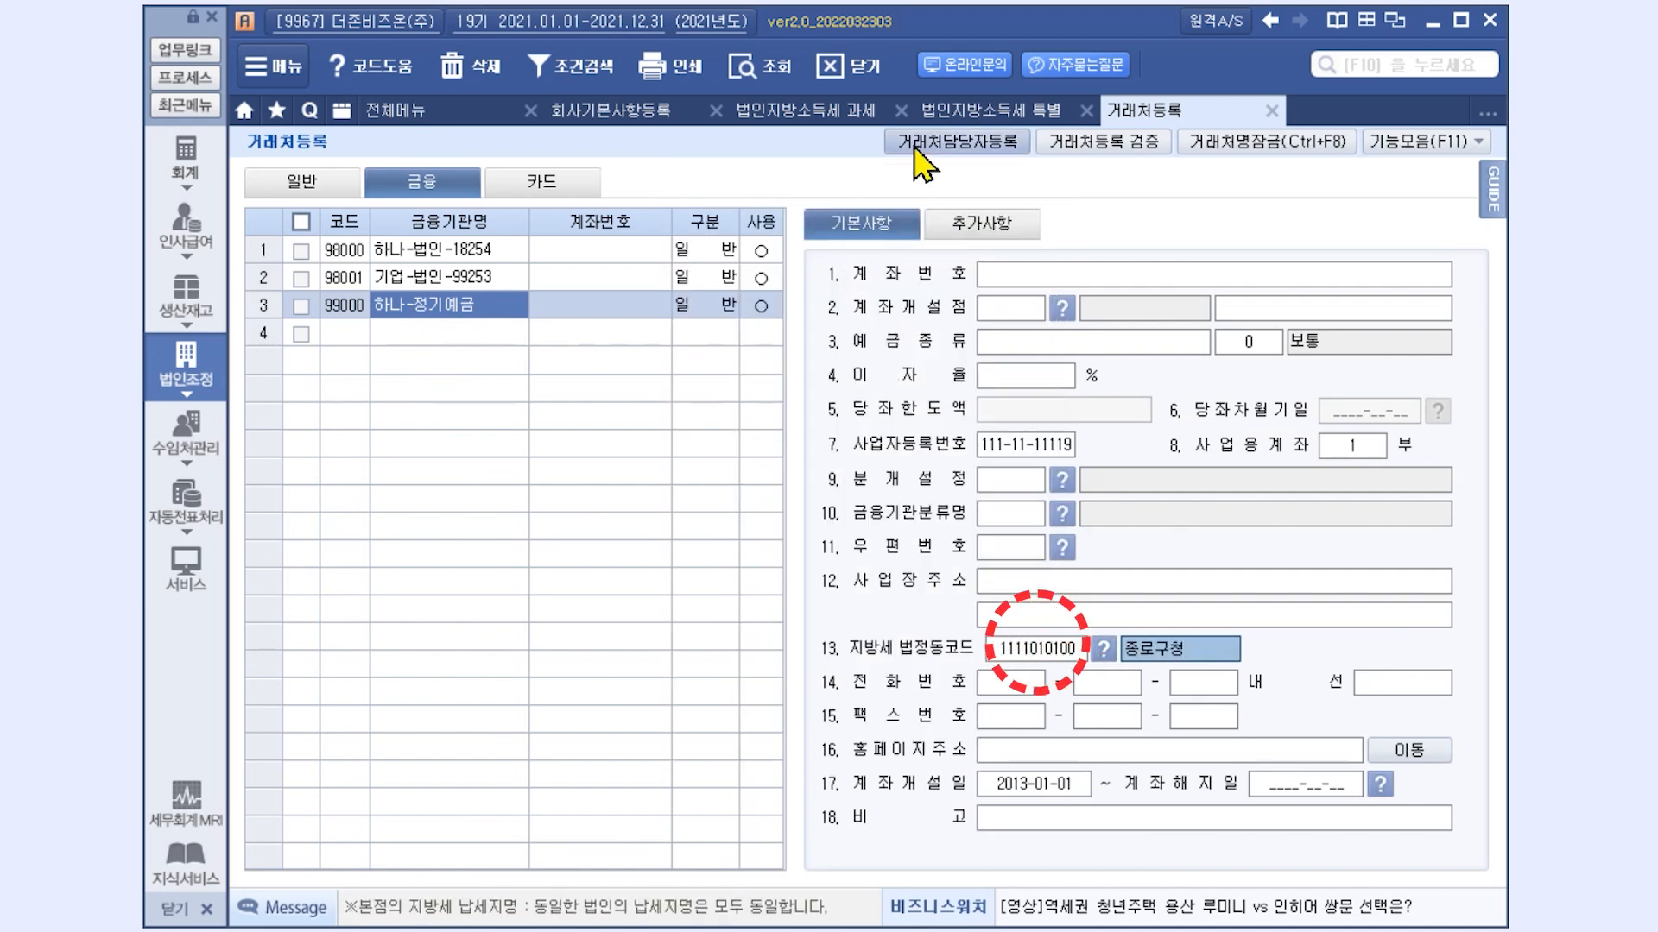
Return to the 법인지방소득세 특별징수세액(갑을병) form and reload the account ledger data for accounts 901, 902 and 903
click(964, 116)
click(729, 219)
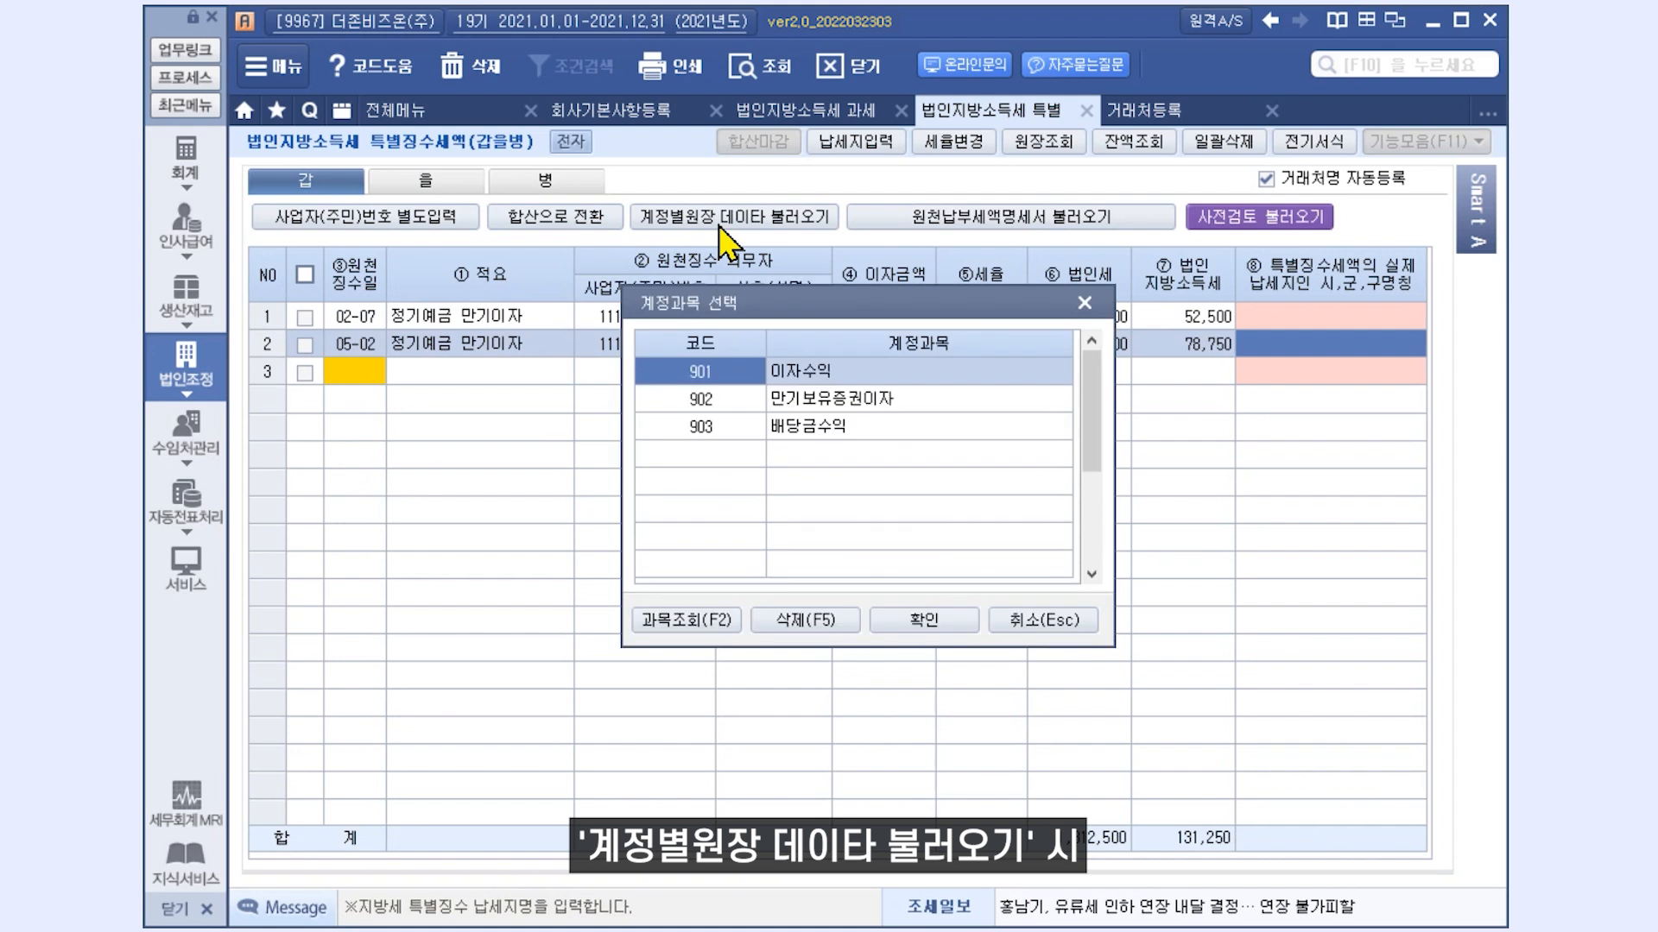
click(920, 625)
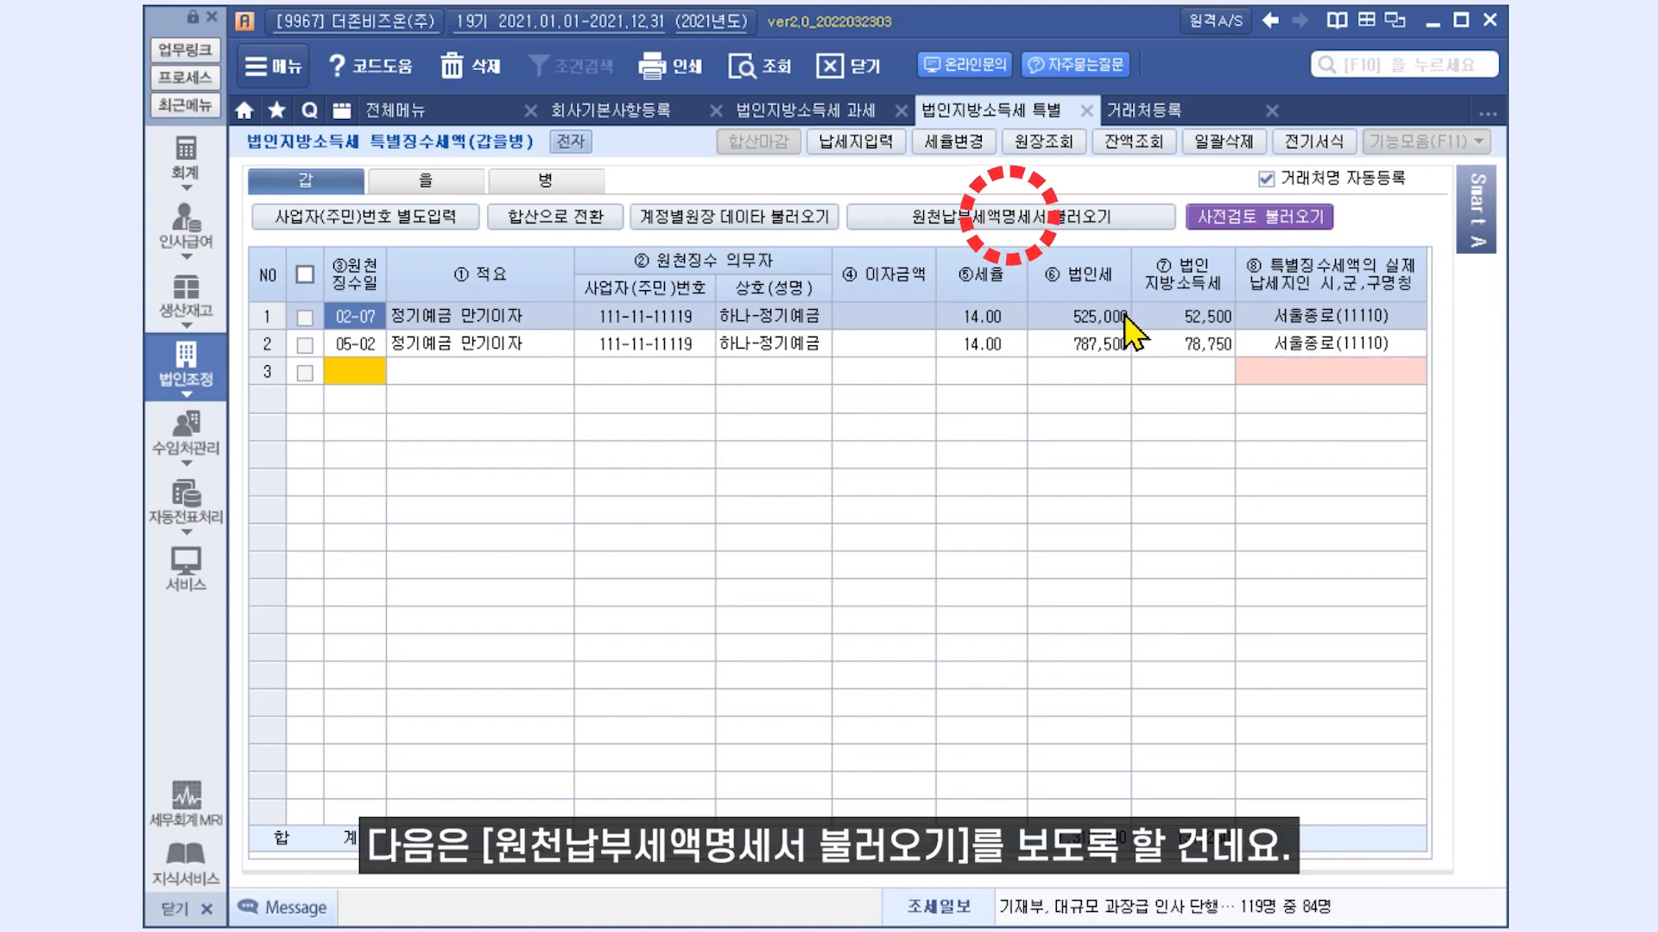
Load the 원천납부세액명세서 data into the 갑 sheet of the special withholding tax form
click(1014, 224)
click(833, 535)
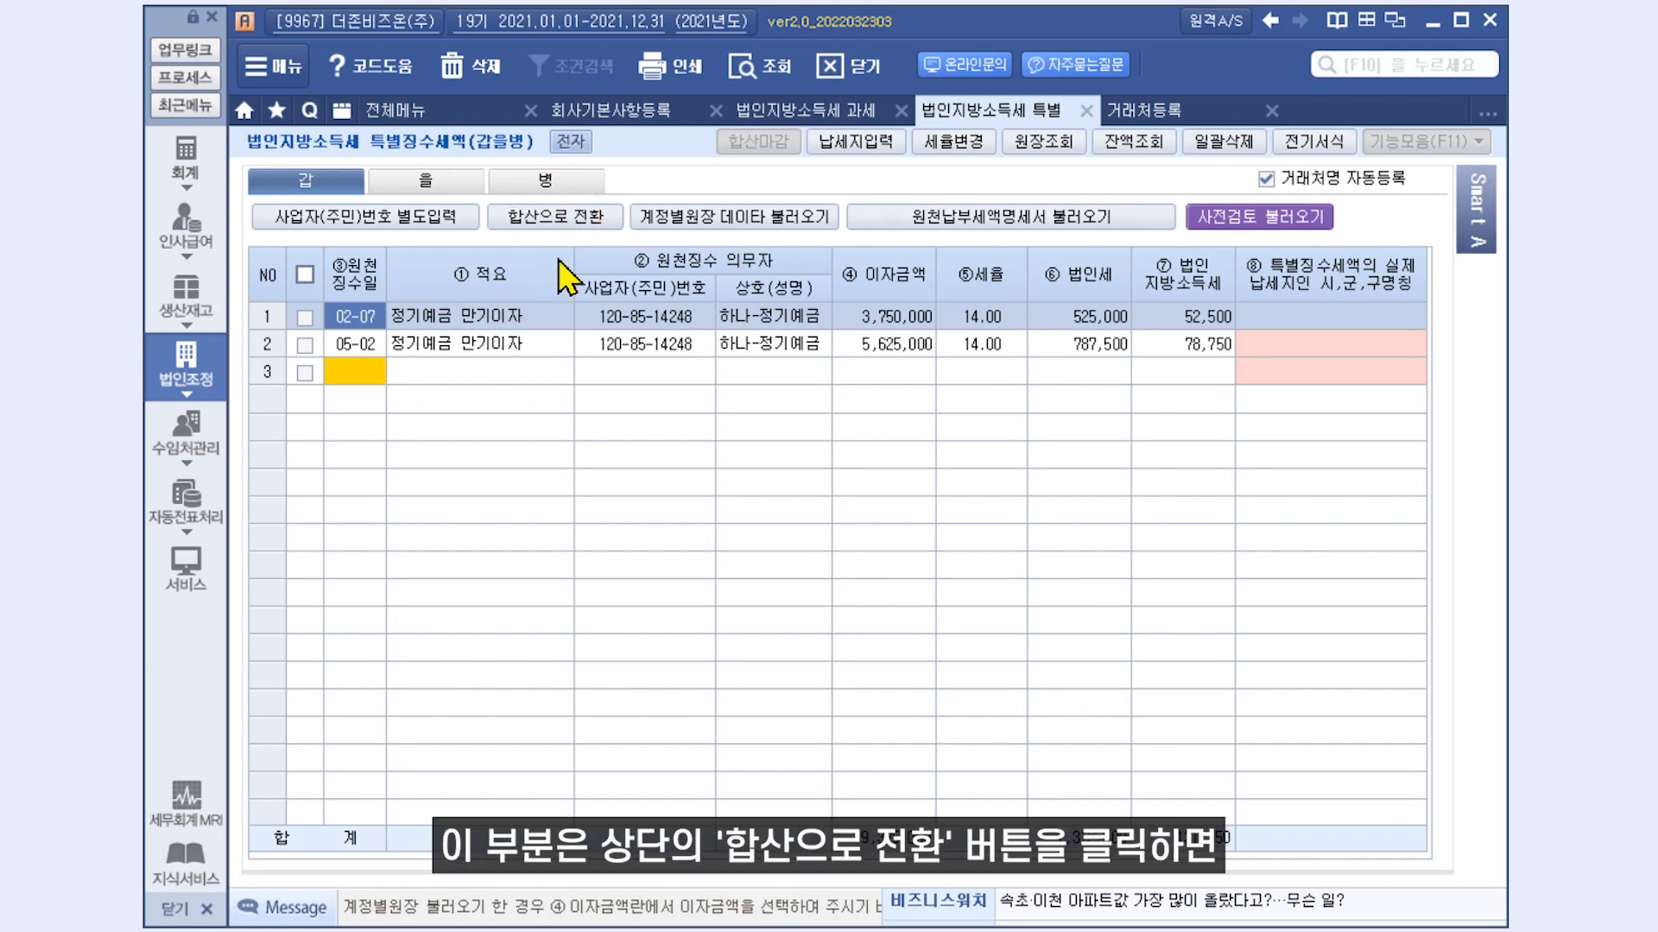
Try combining the 정기예금 만기이자 rows with 합산 and 합산마감, and release both again
click(575, 226)
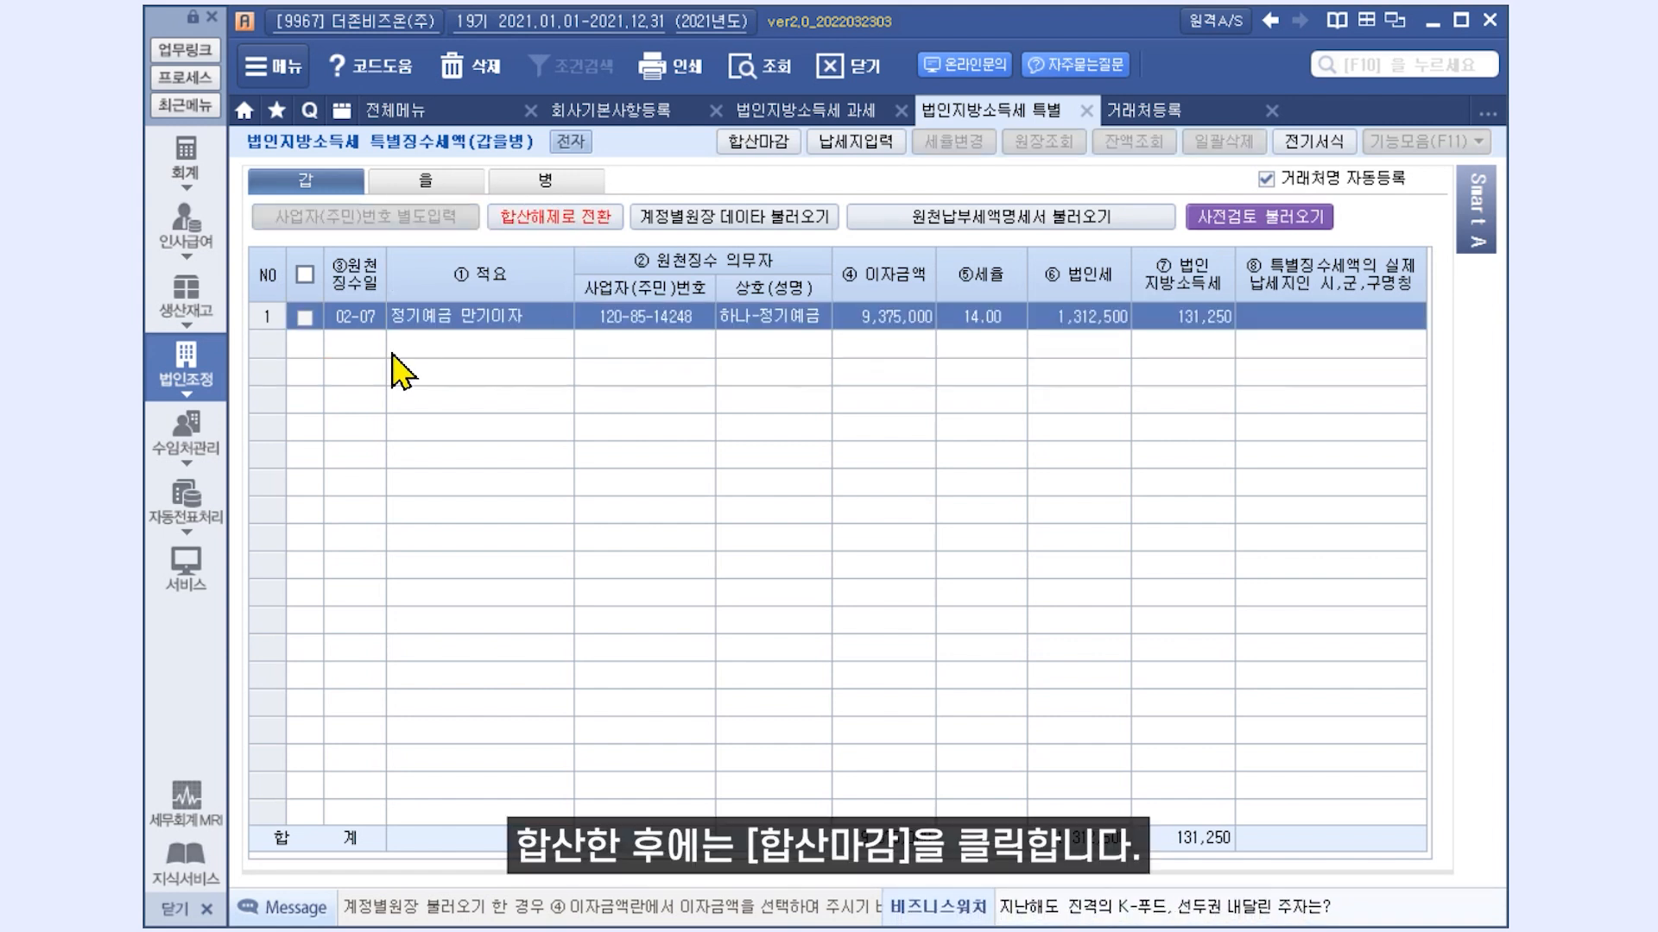
click(766, 144)
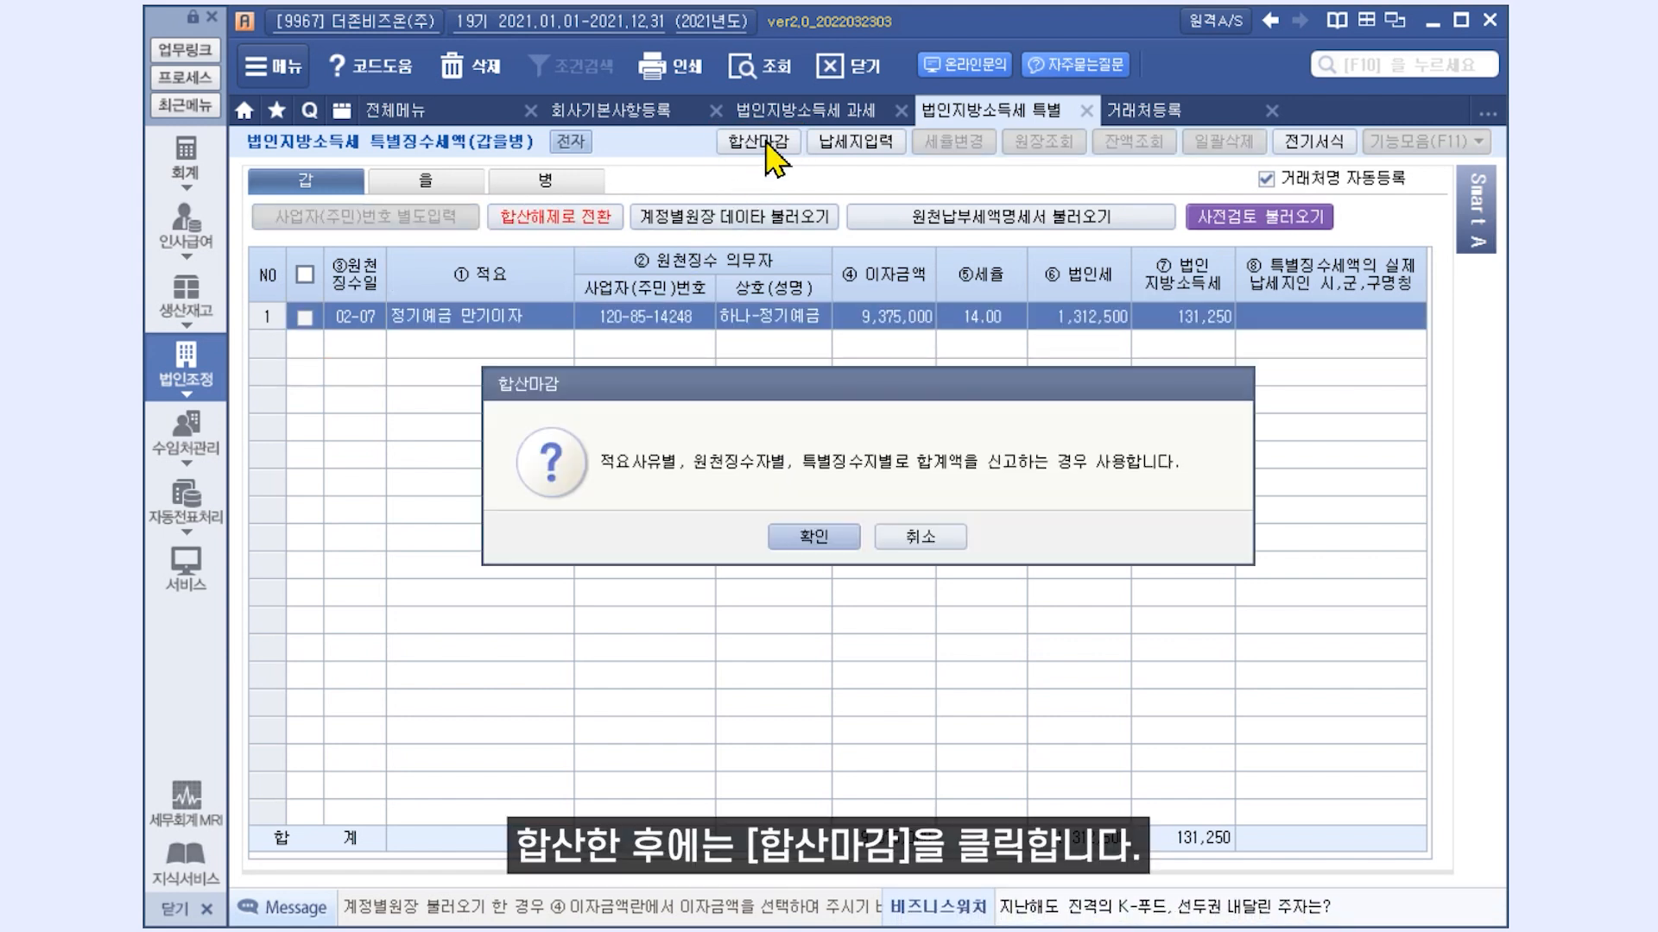
click(830, 539)
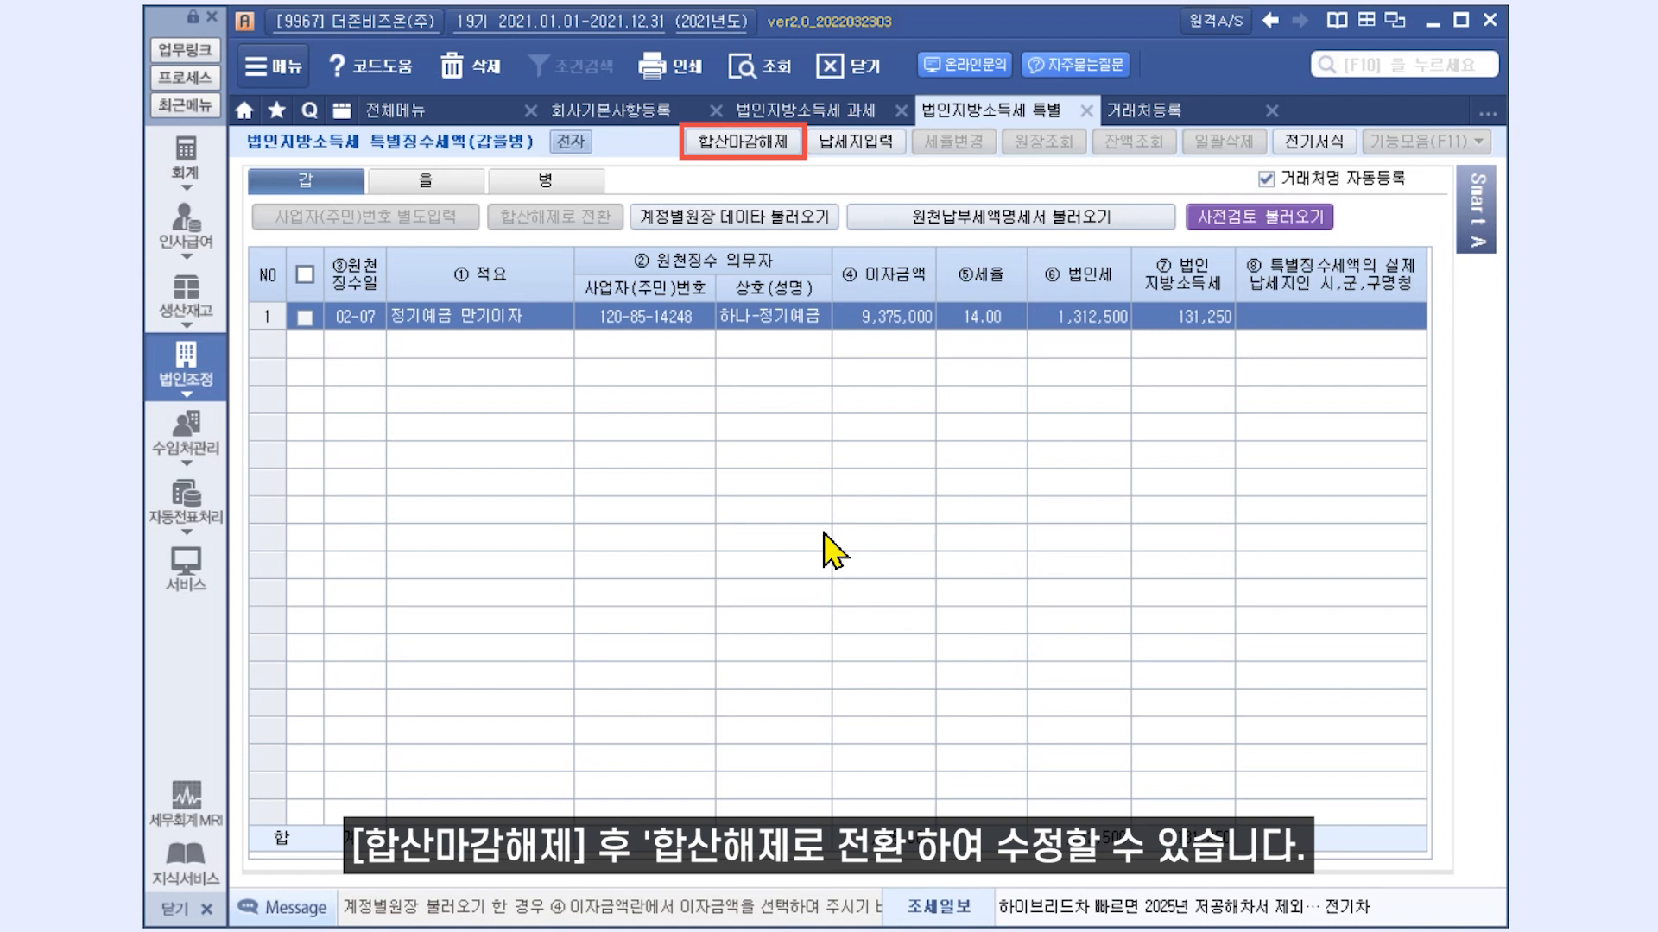
click(774, 150)
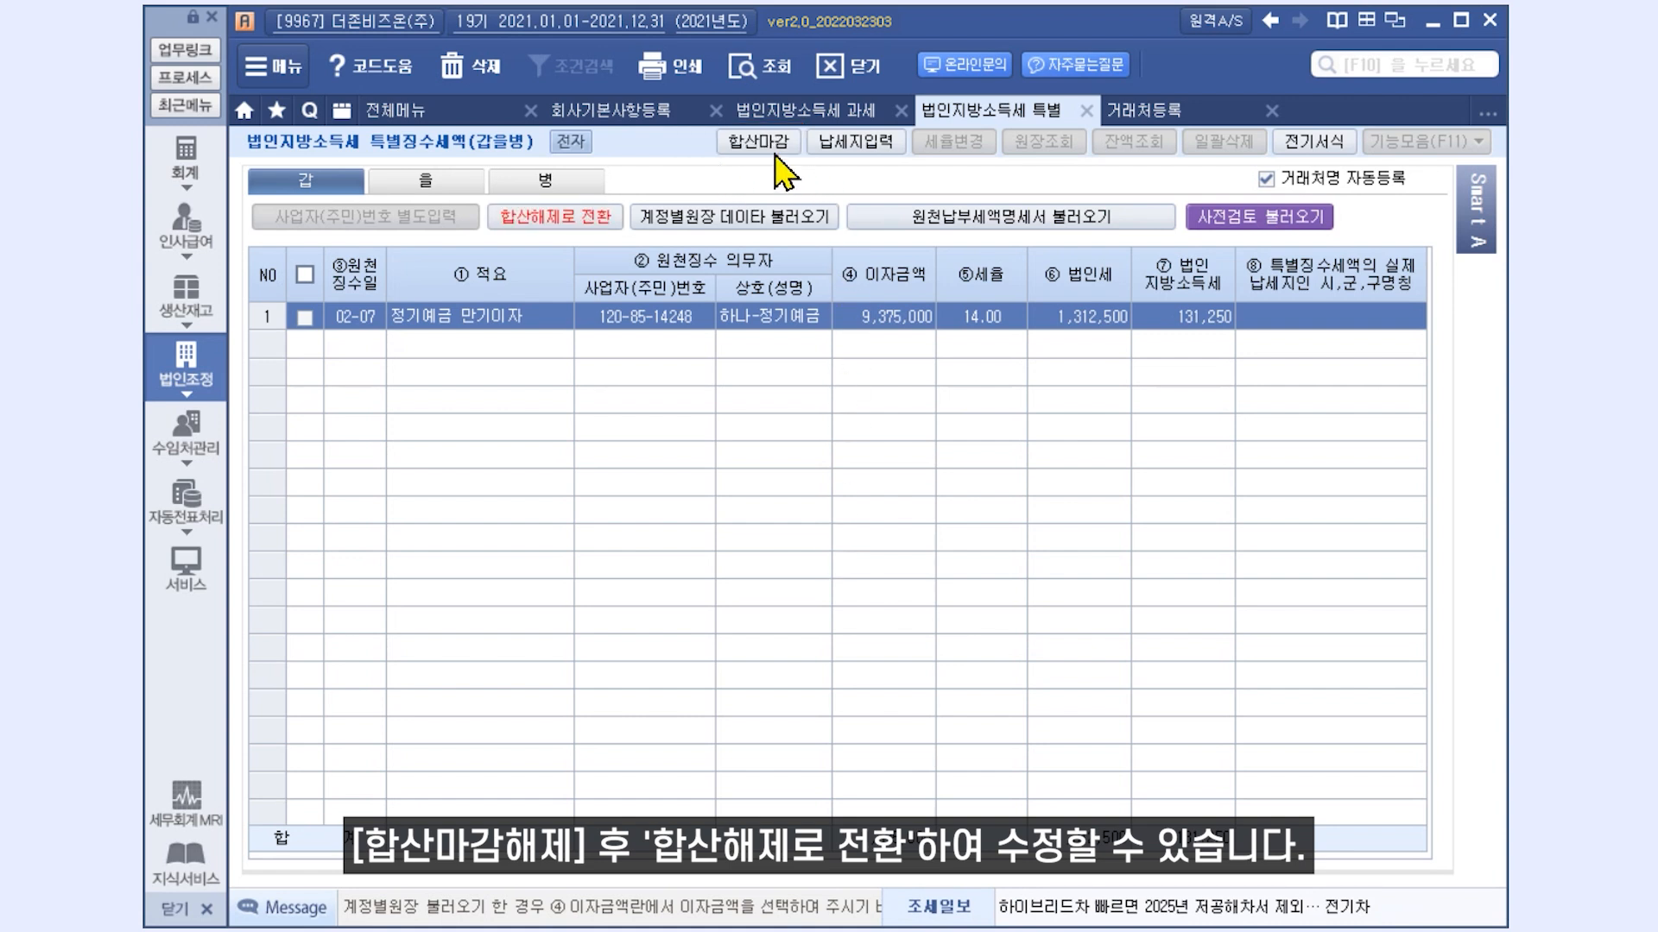
click(570, 220)
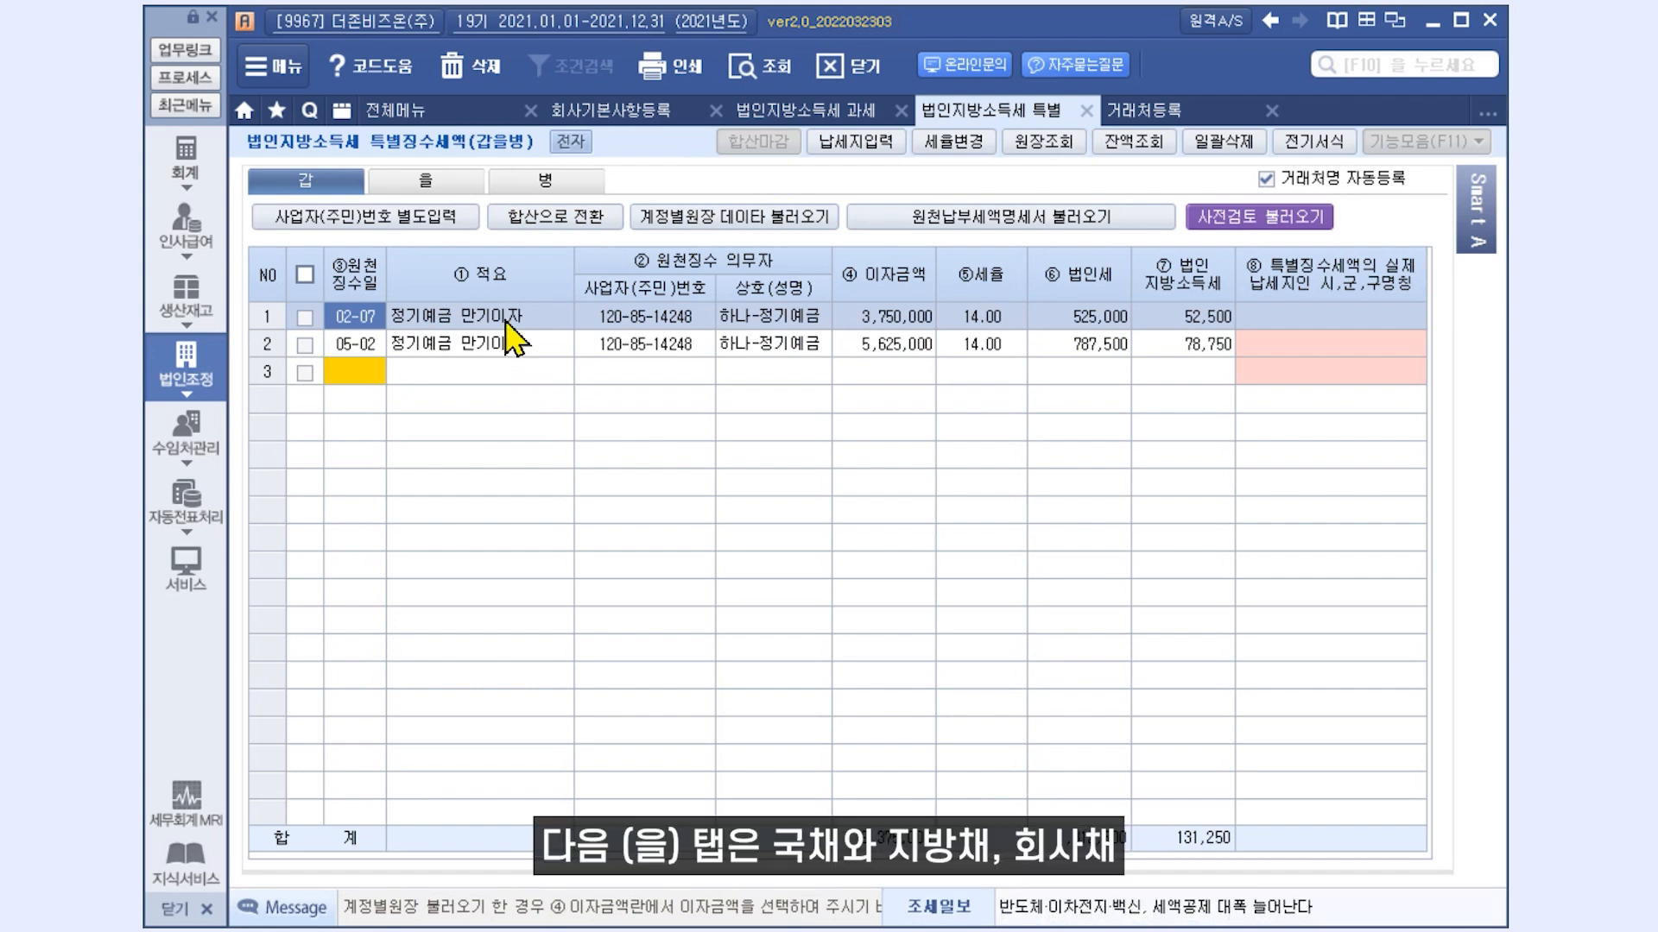
Examine the 을 and 병 sheets and the 법인지방소득세 total fields of all three sheets in the special withholding form
click(450, 184)
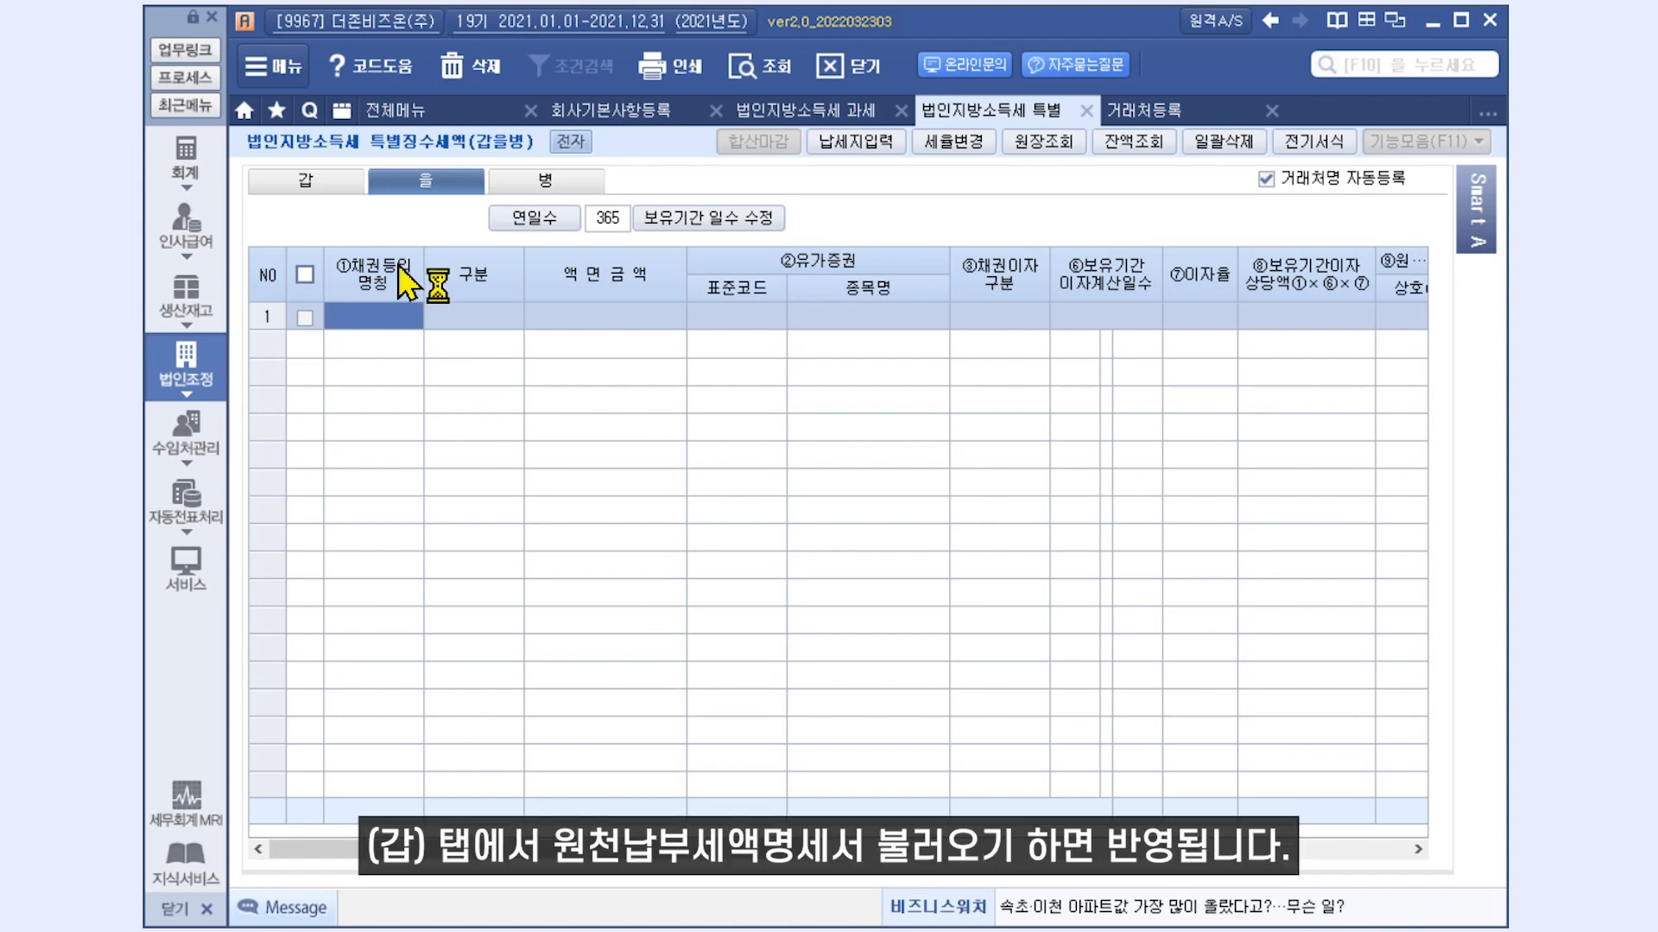
click(338, 183)
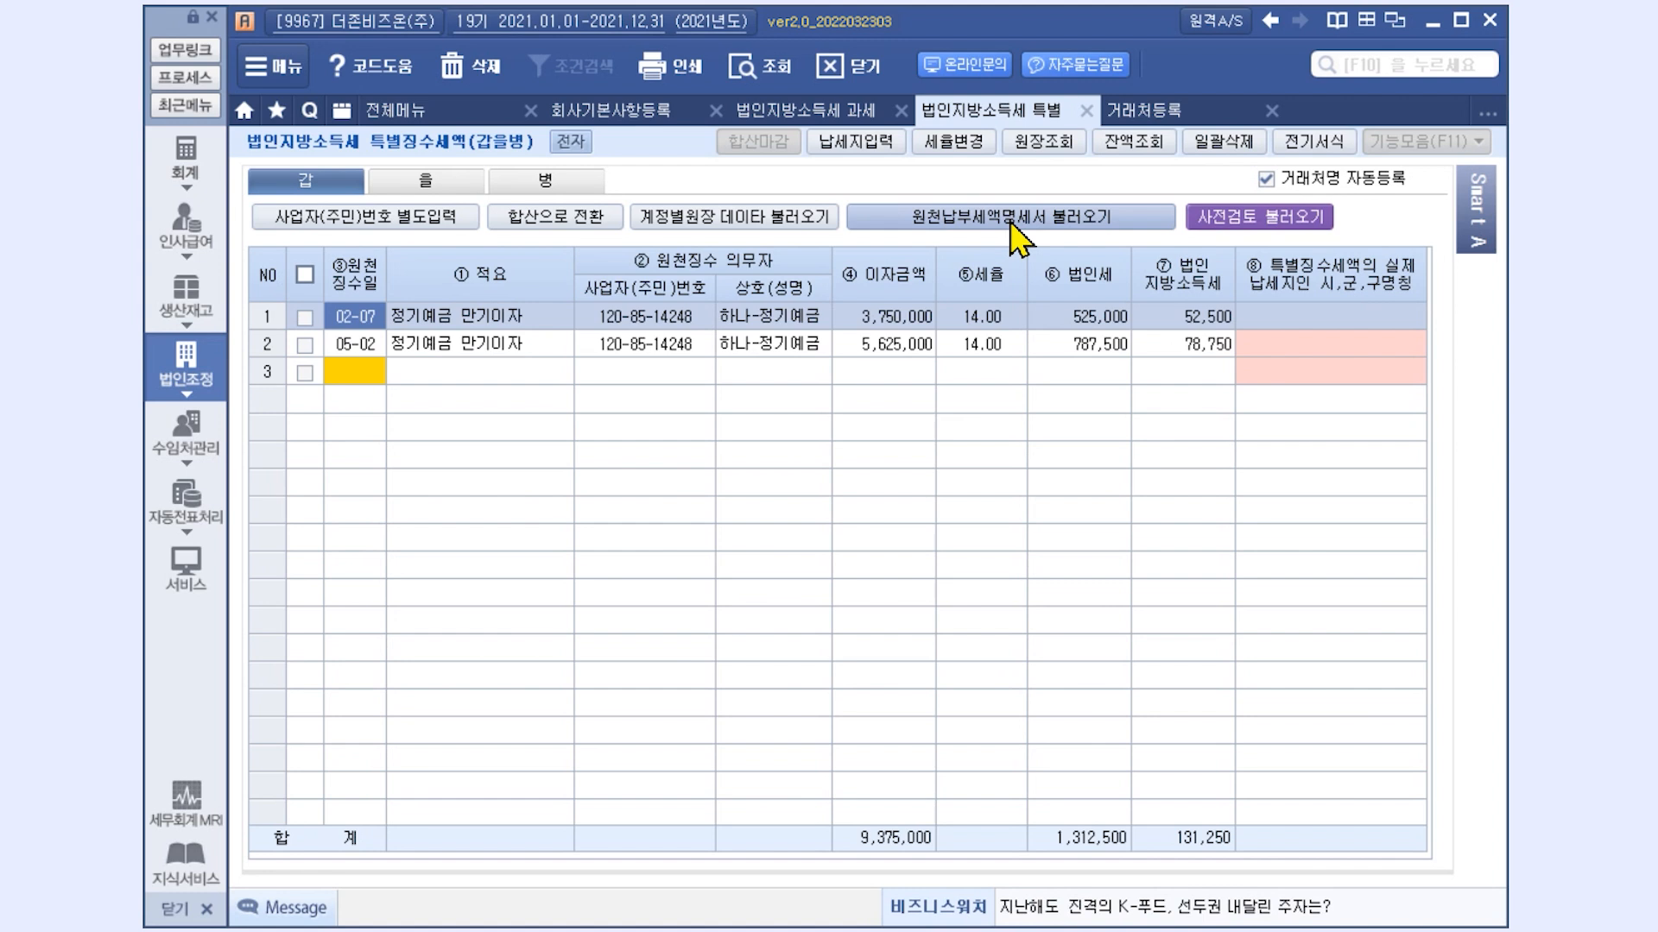
click(548, 183)
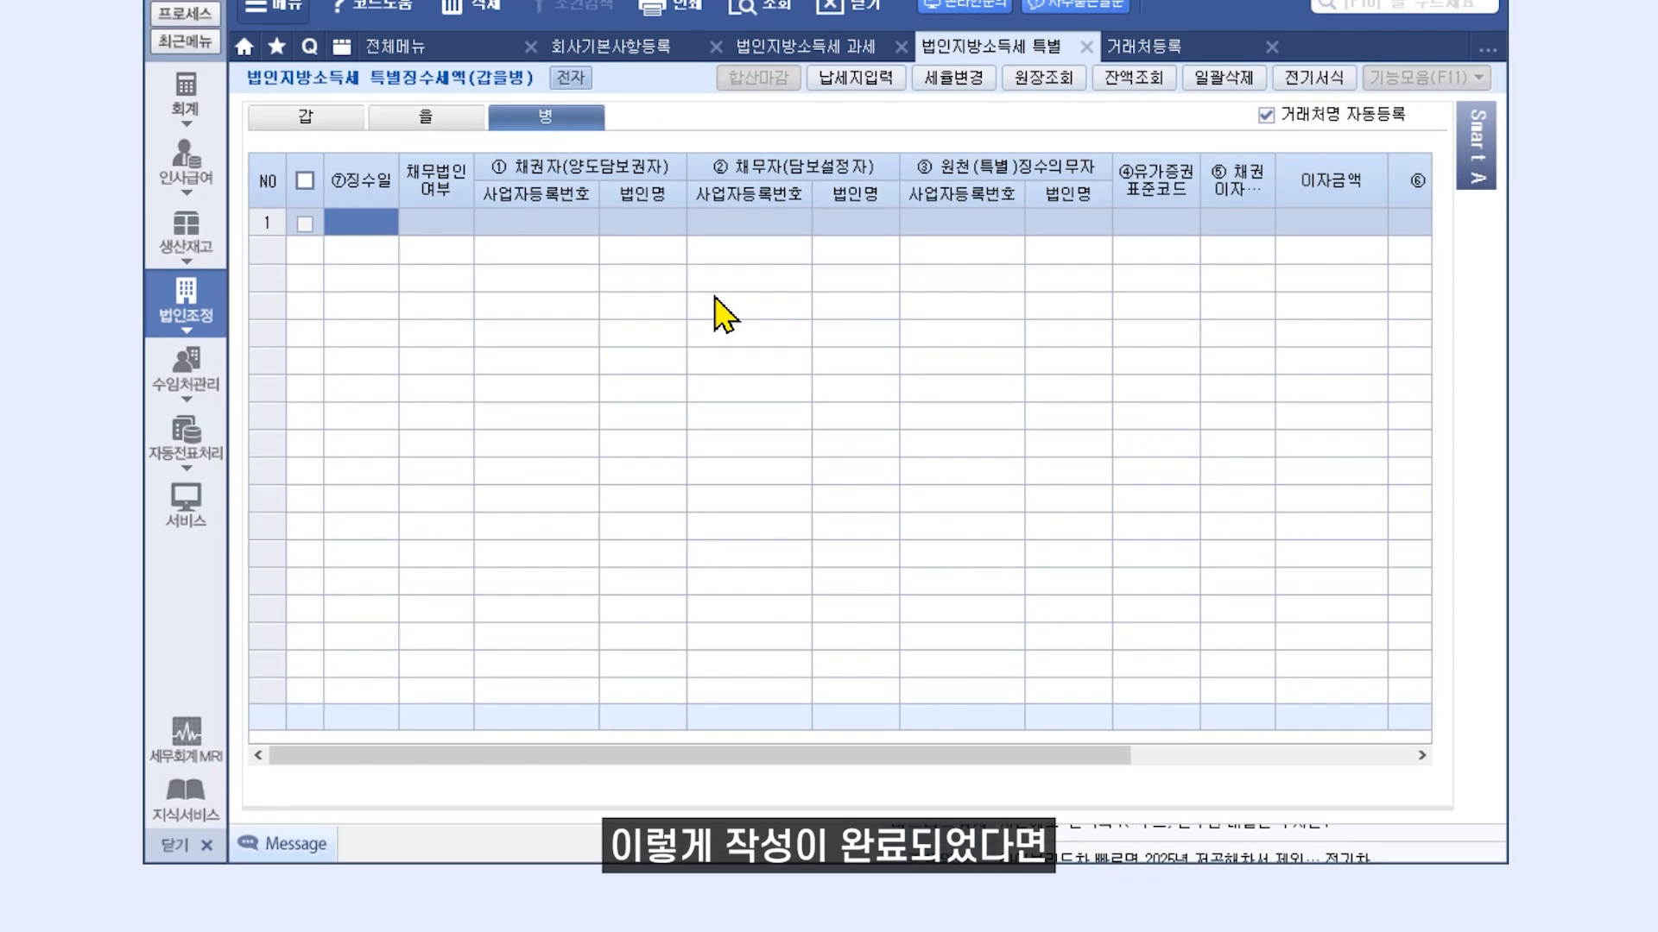
click(315, 120)
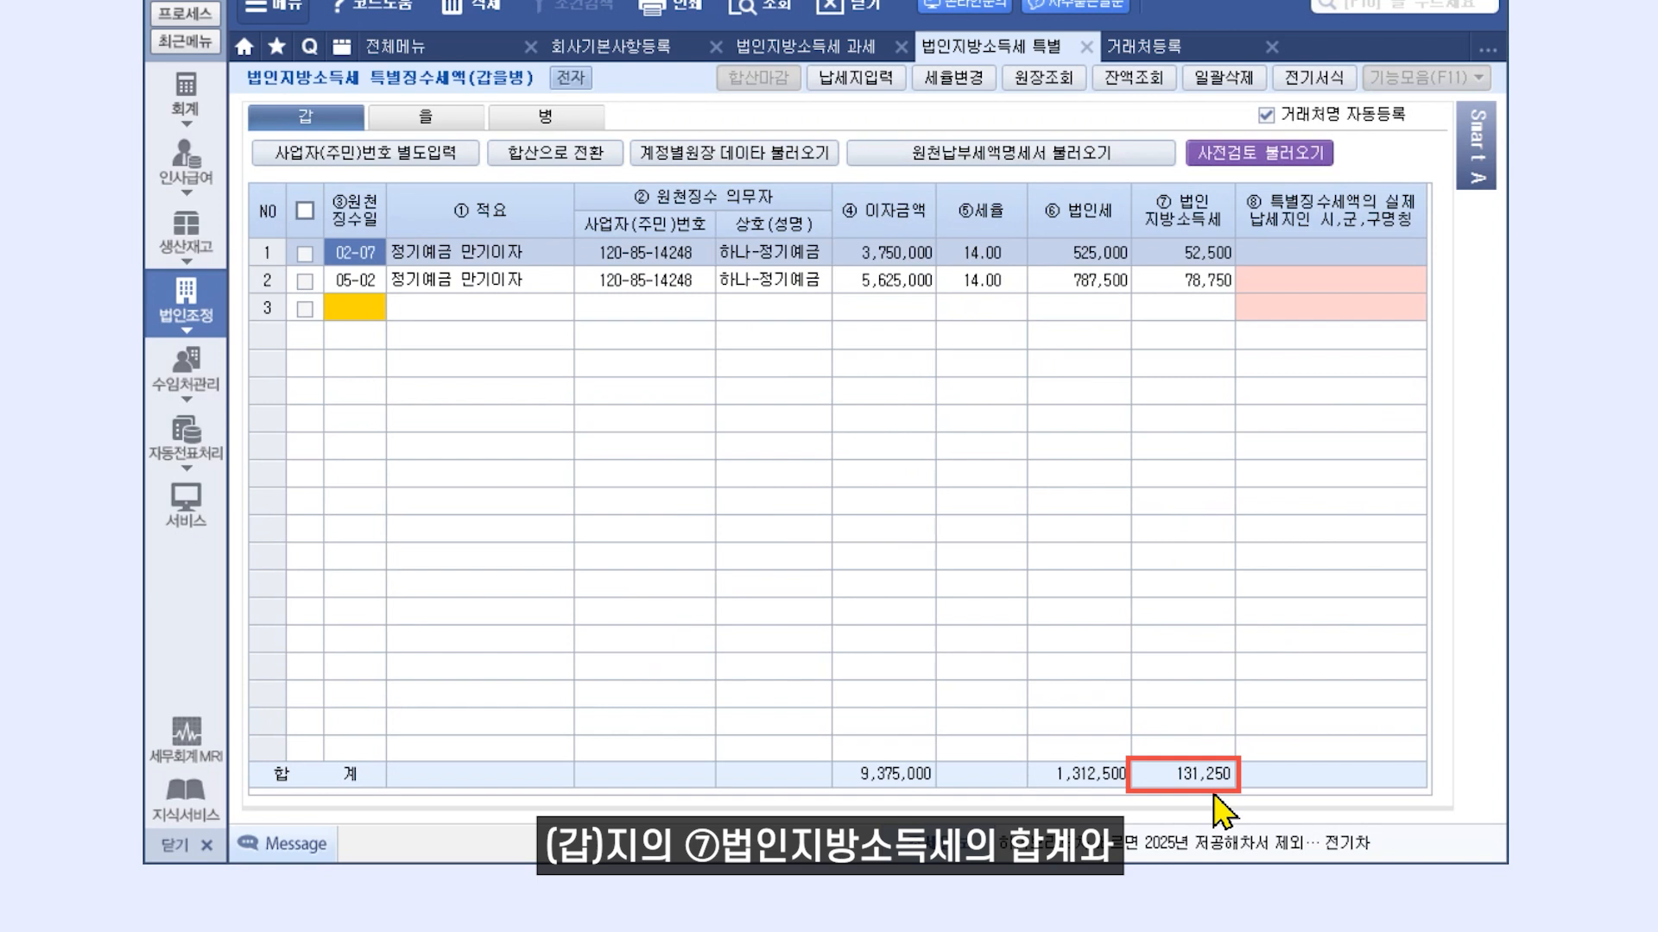
click(454, 121)
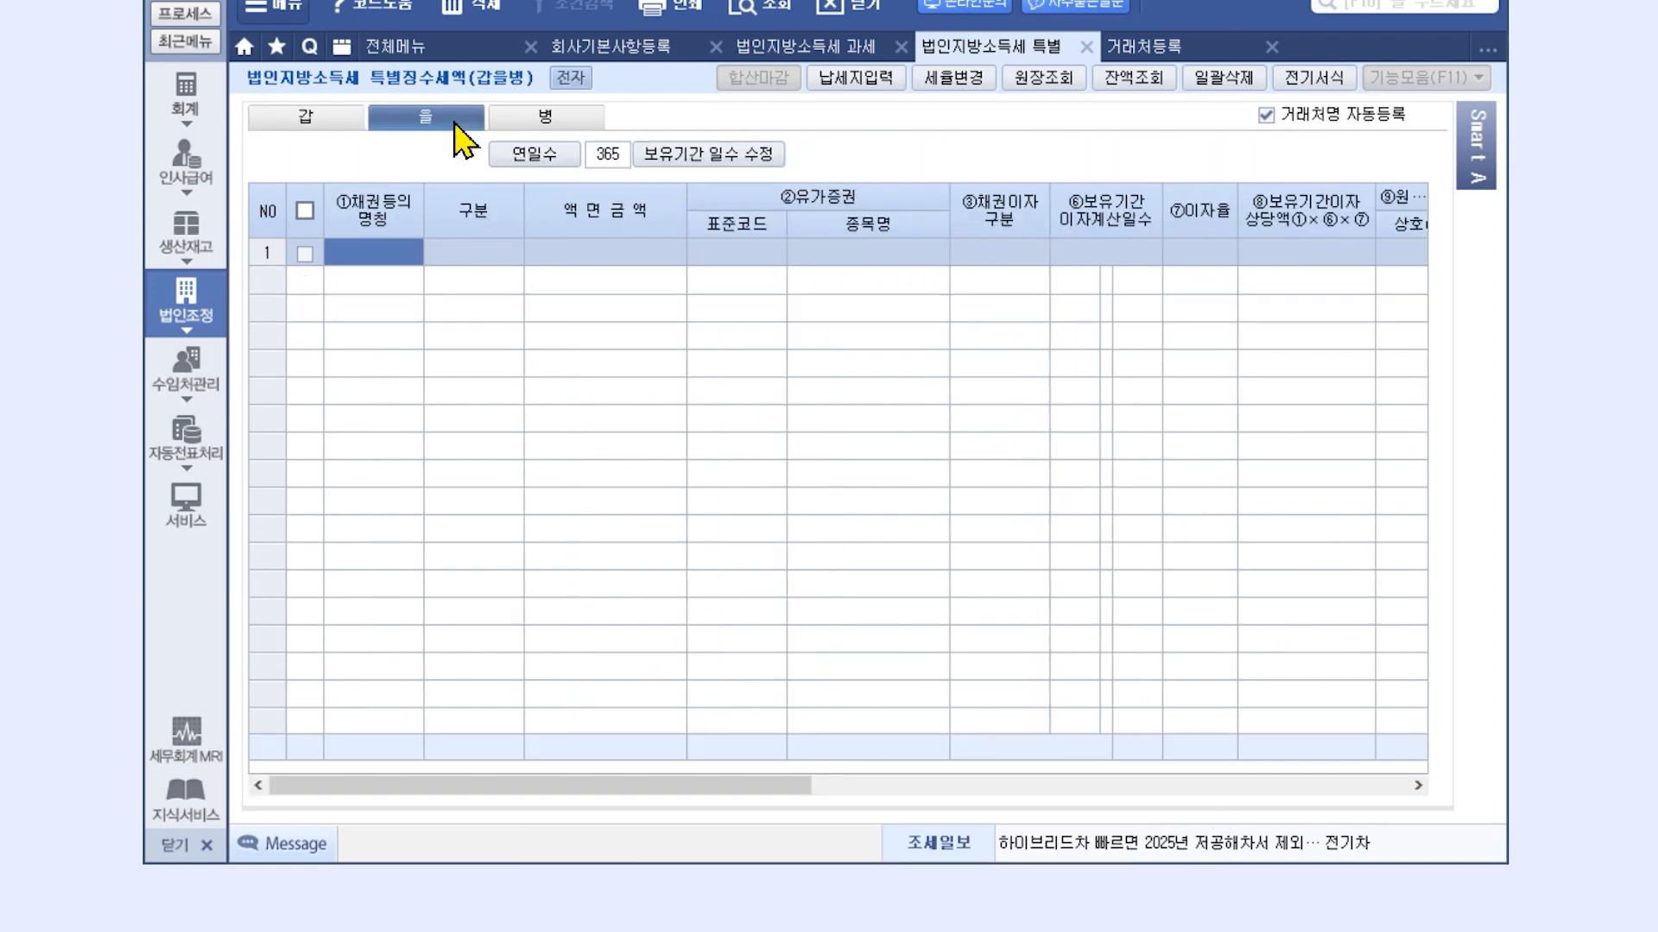
drag(743, 782, 1269, 784)
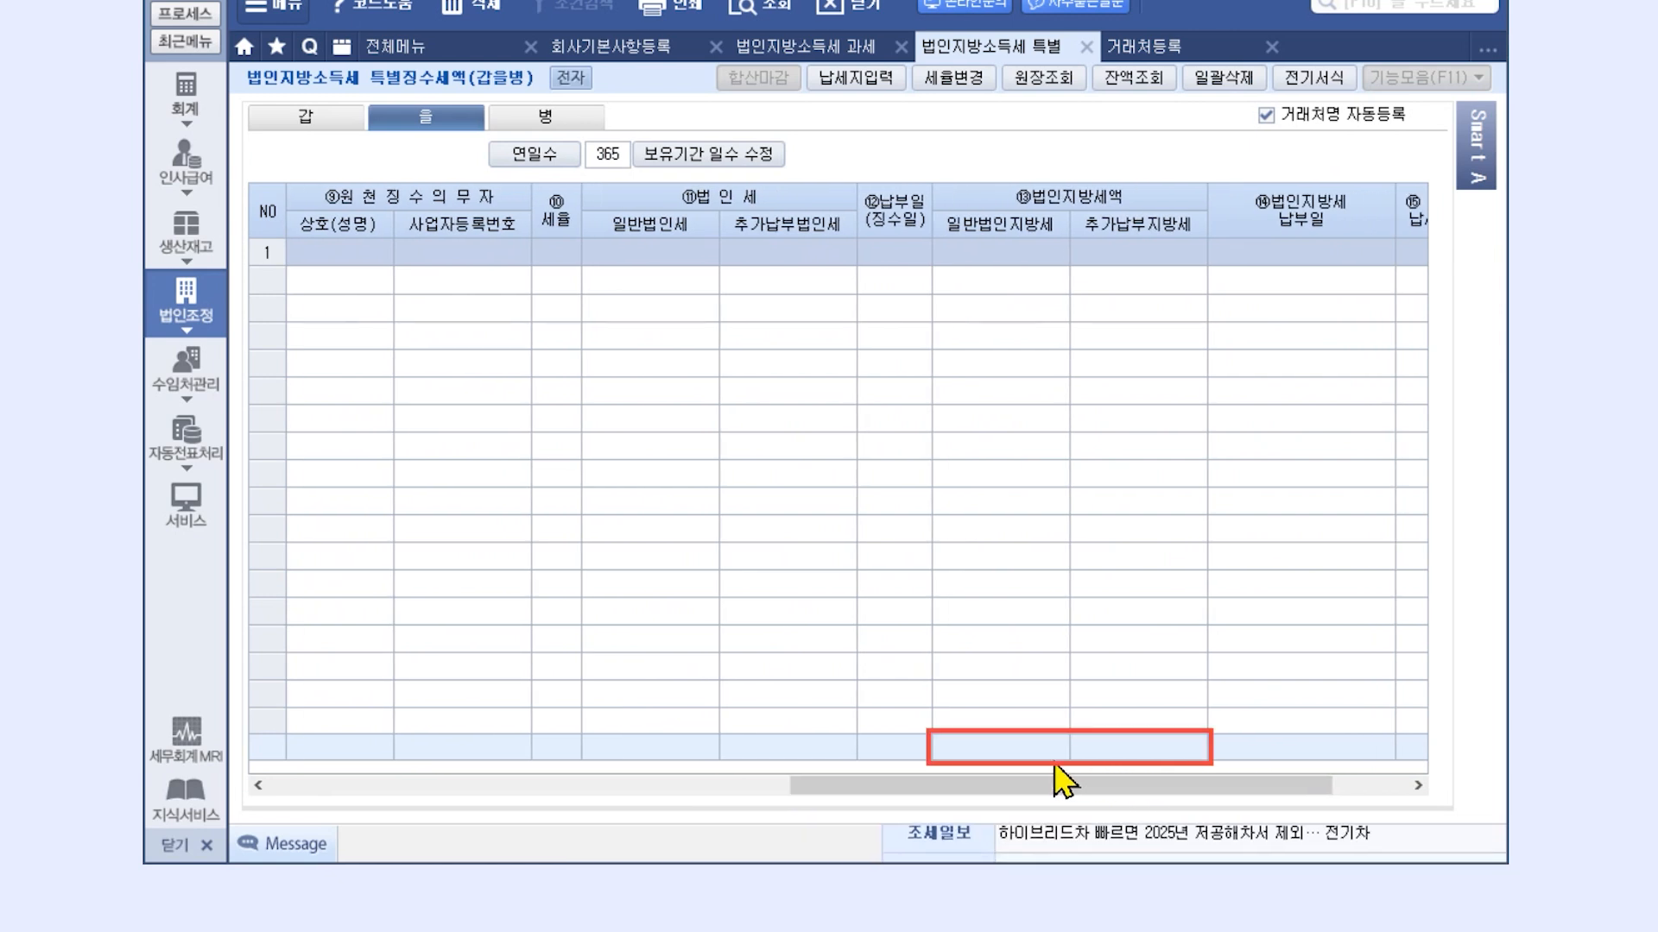
click(562, 121)
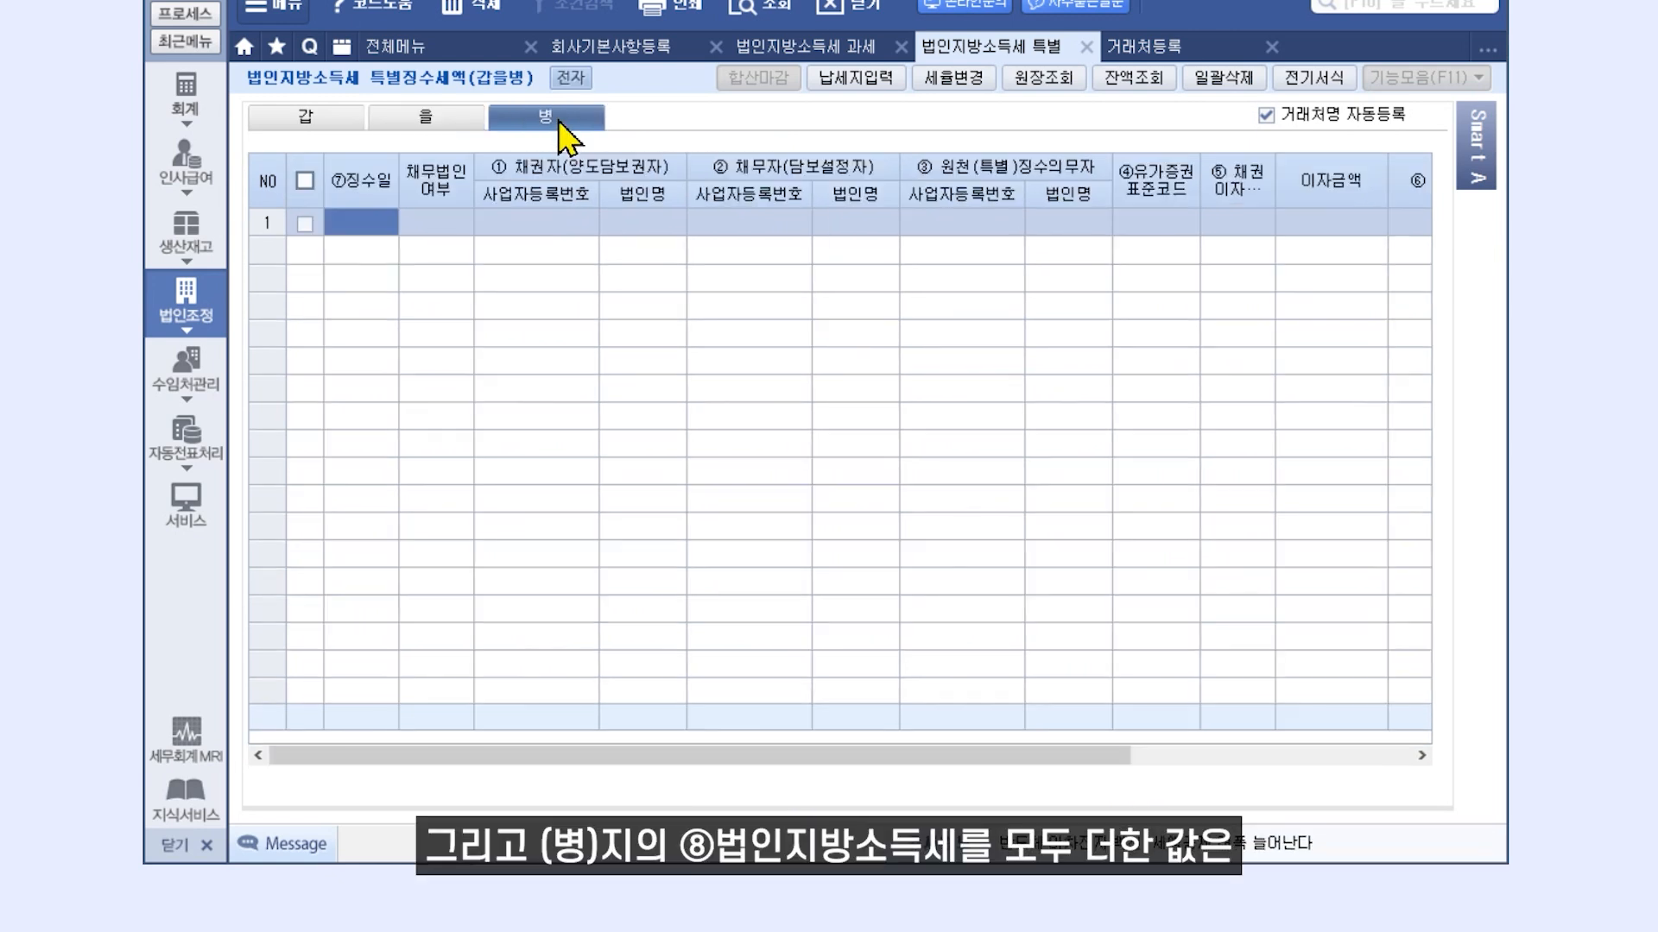
drag(1002, 771, 1382, 750)
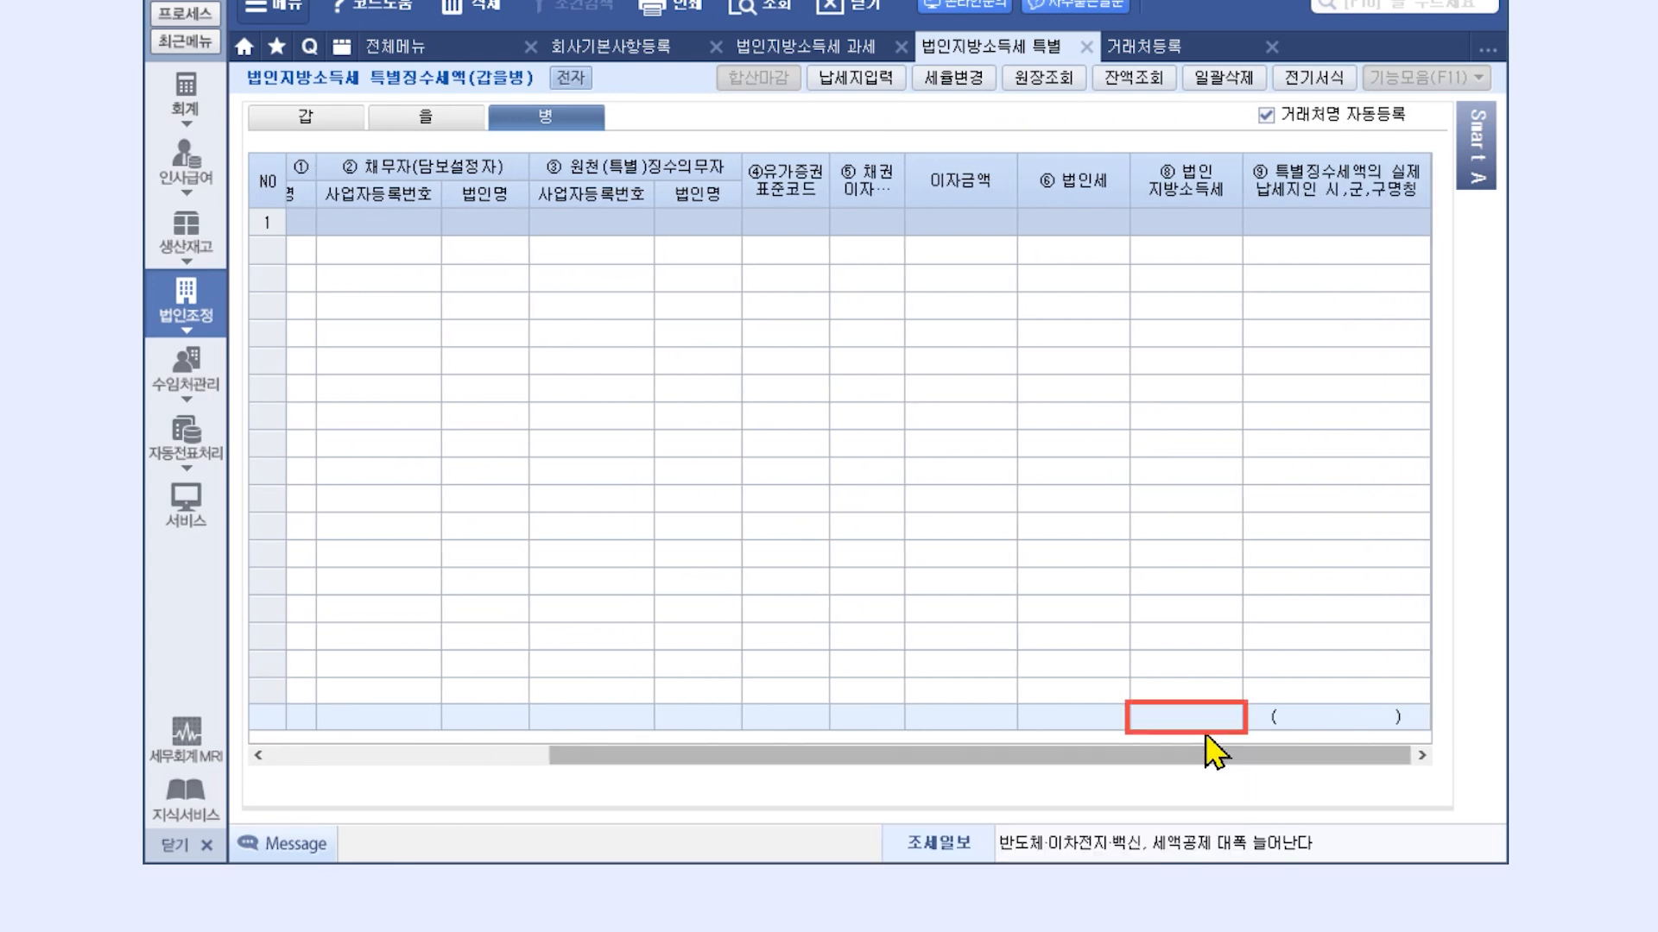
Reload the related form data into the 법인지방소득세 과세및세액조정계산서
click(820, 47)
click(1027, 77)
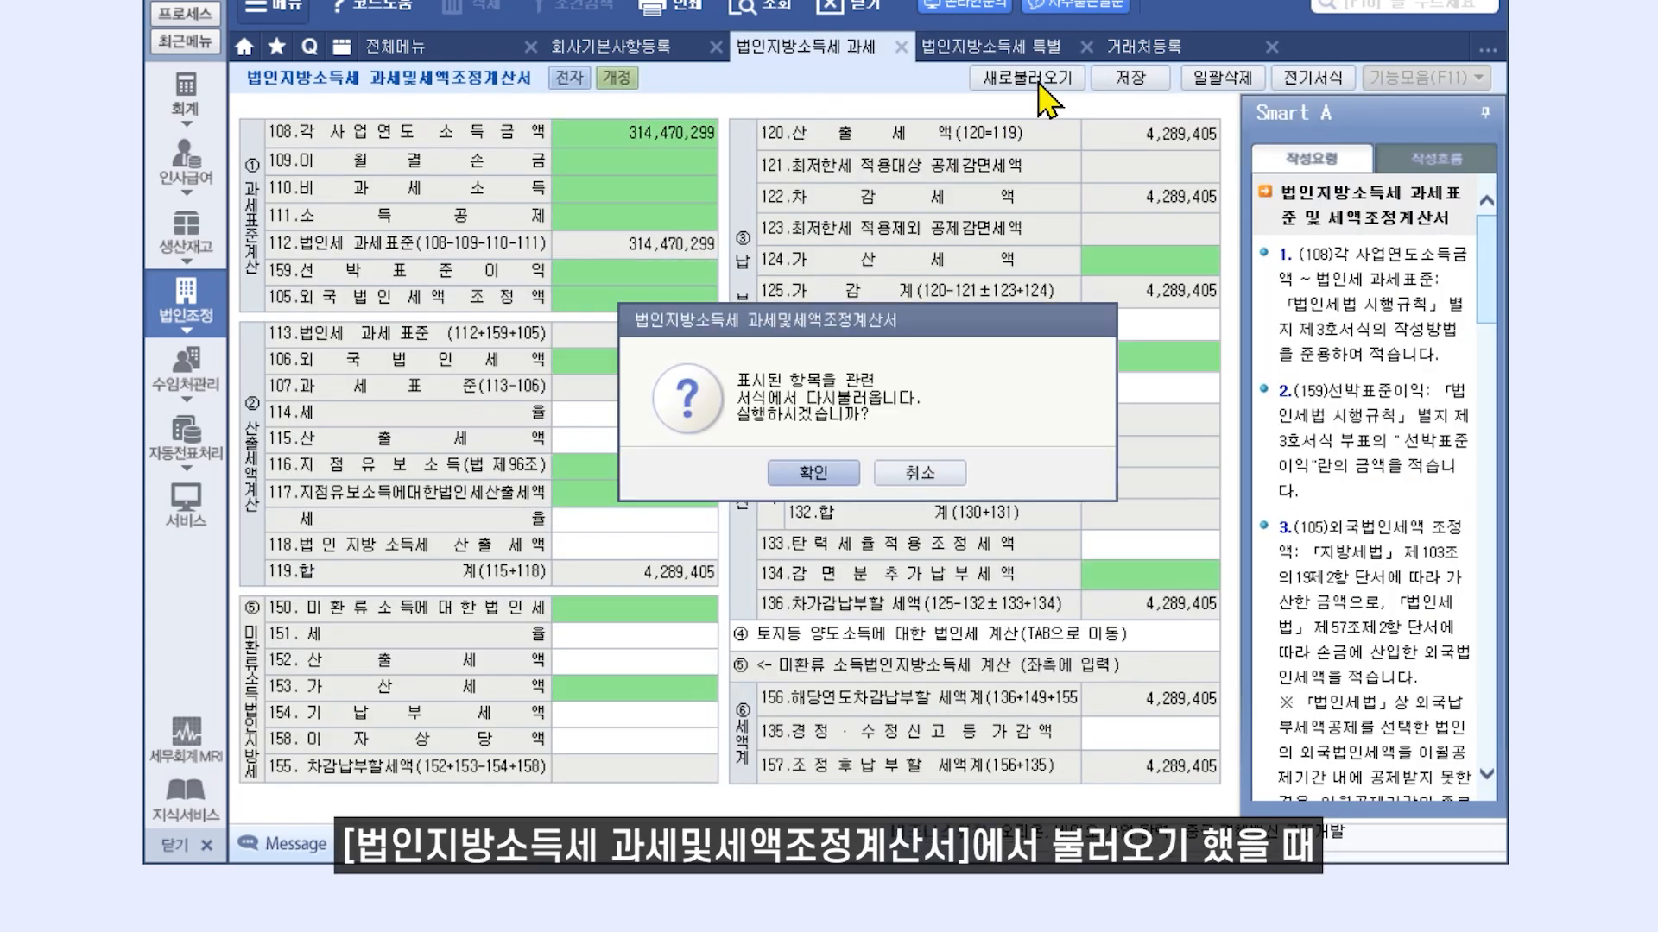
click(827, 485)
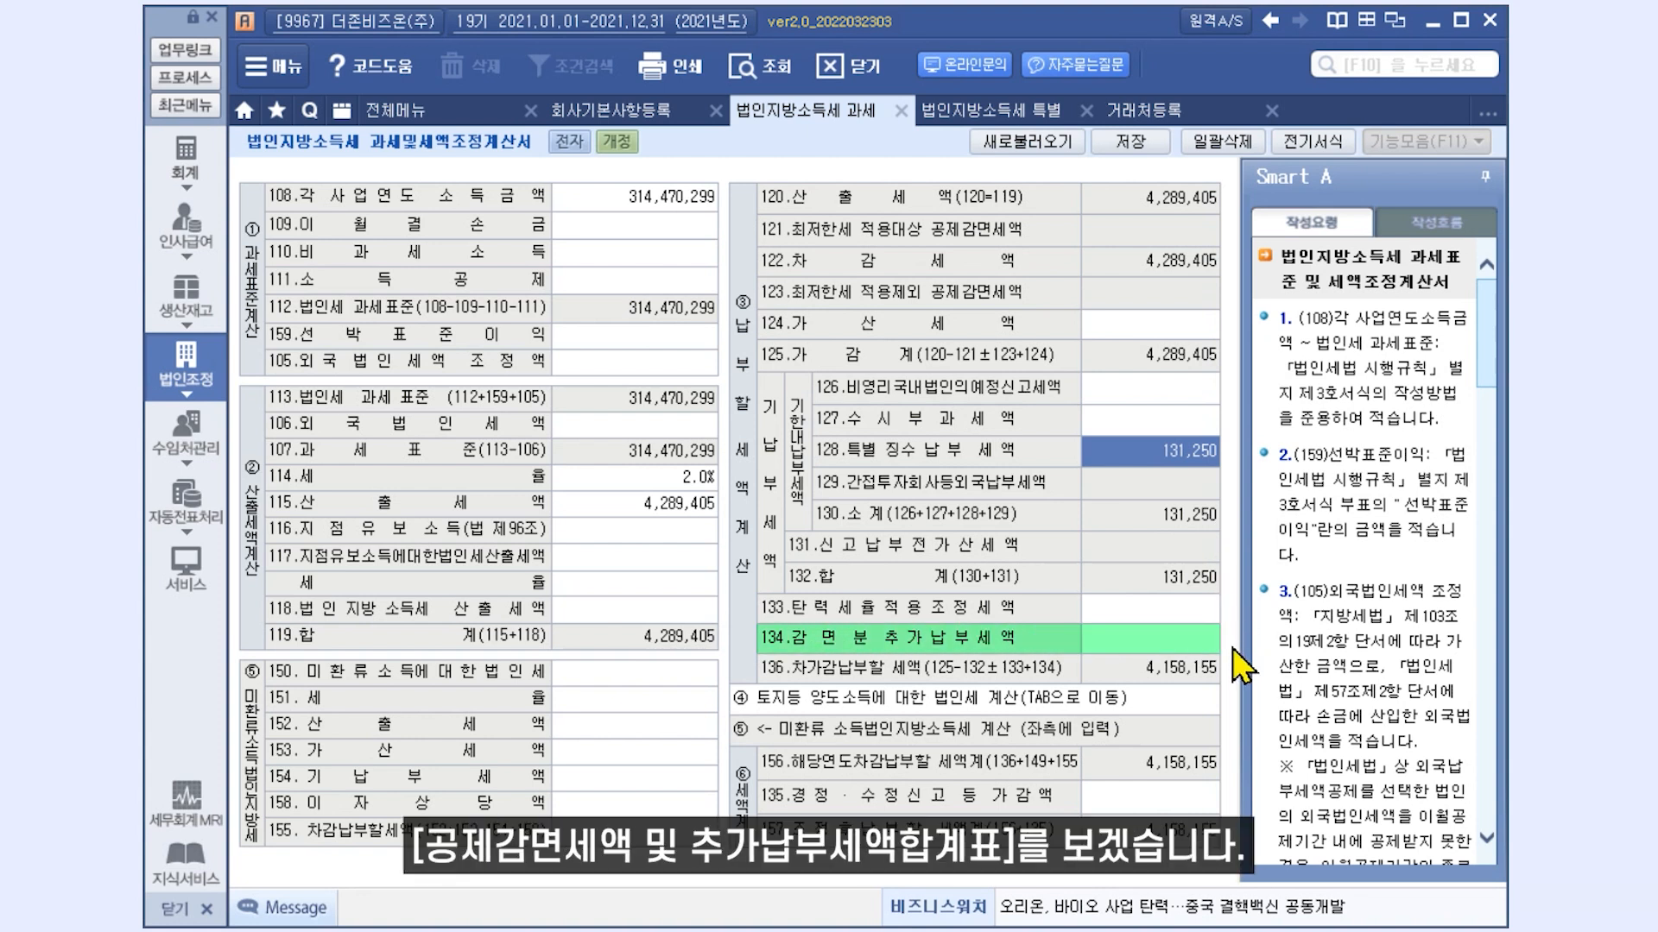
Open the 공제감면세액 및 추가납부세액합계표, and open the 법인지방소득세과표신고서_단일 to check its (39) 납세지별 산출세액
click(448, 120)
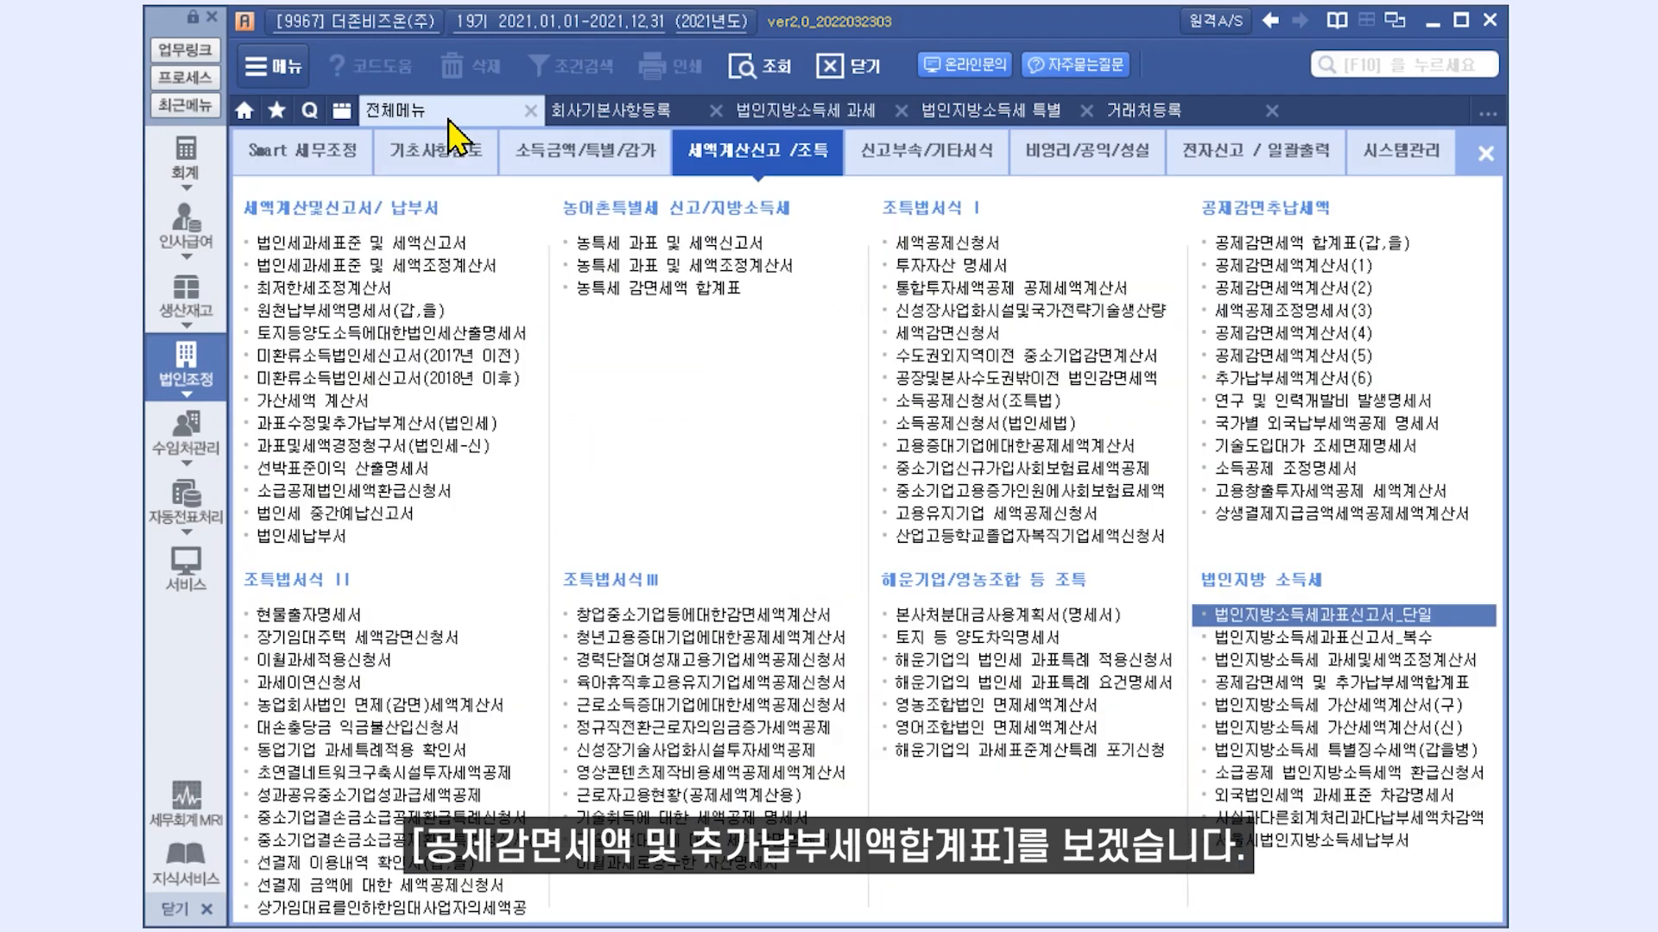
click(1264, 682)
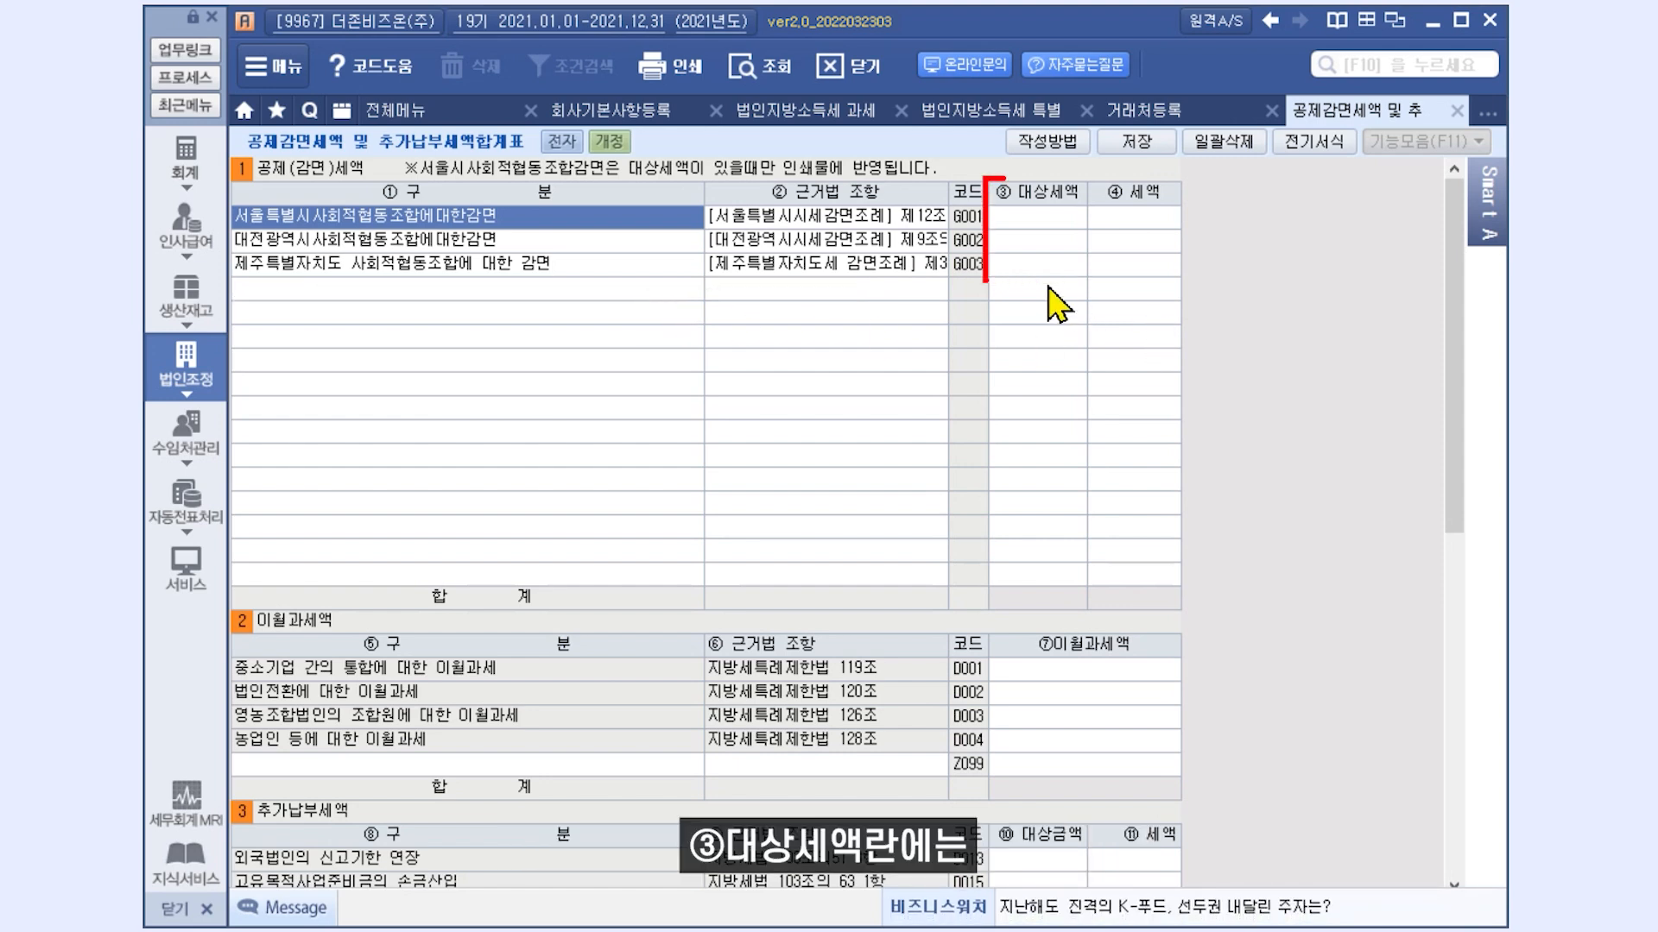
click(466, 113)
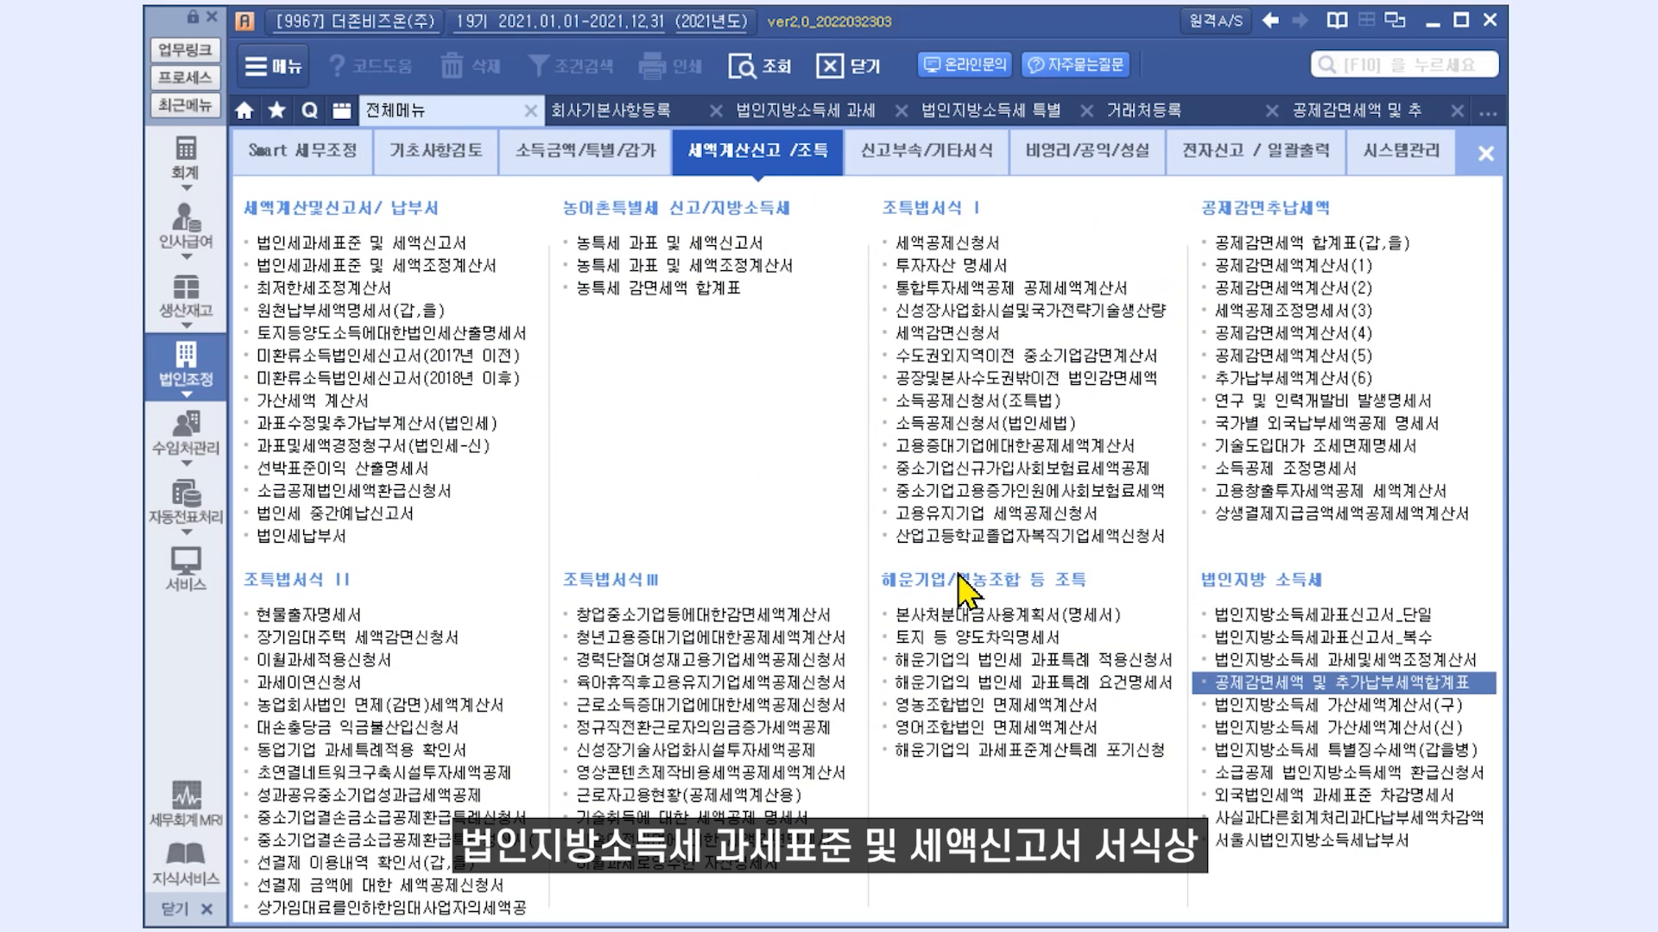
click(1313, 615)
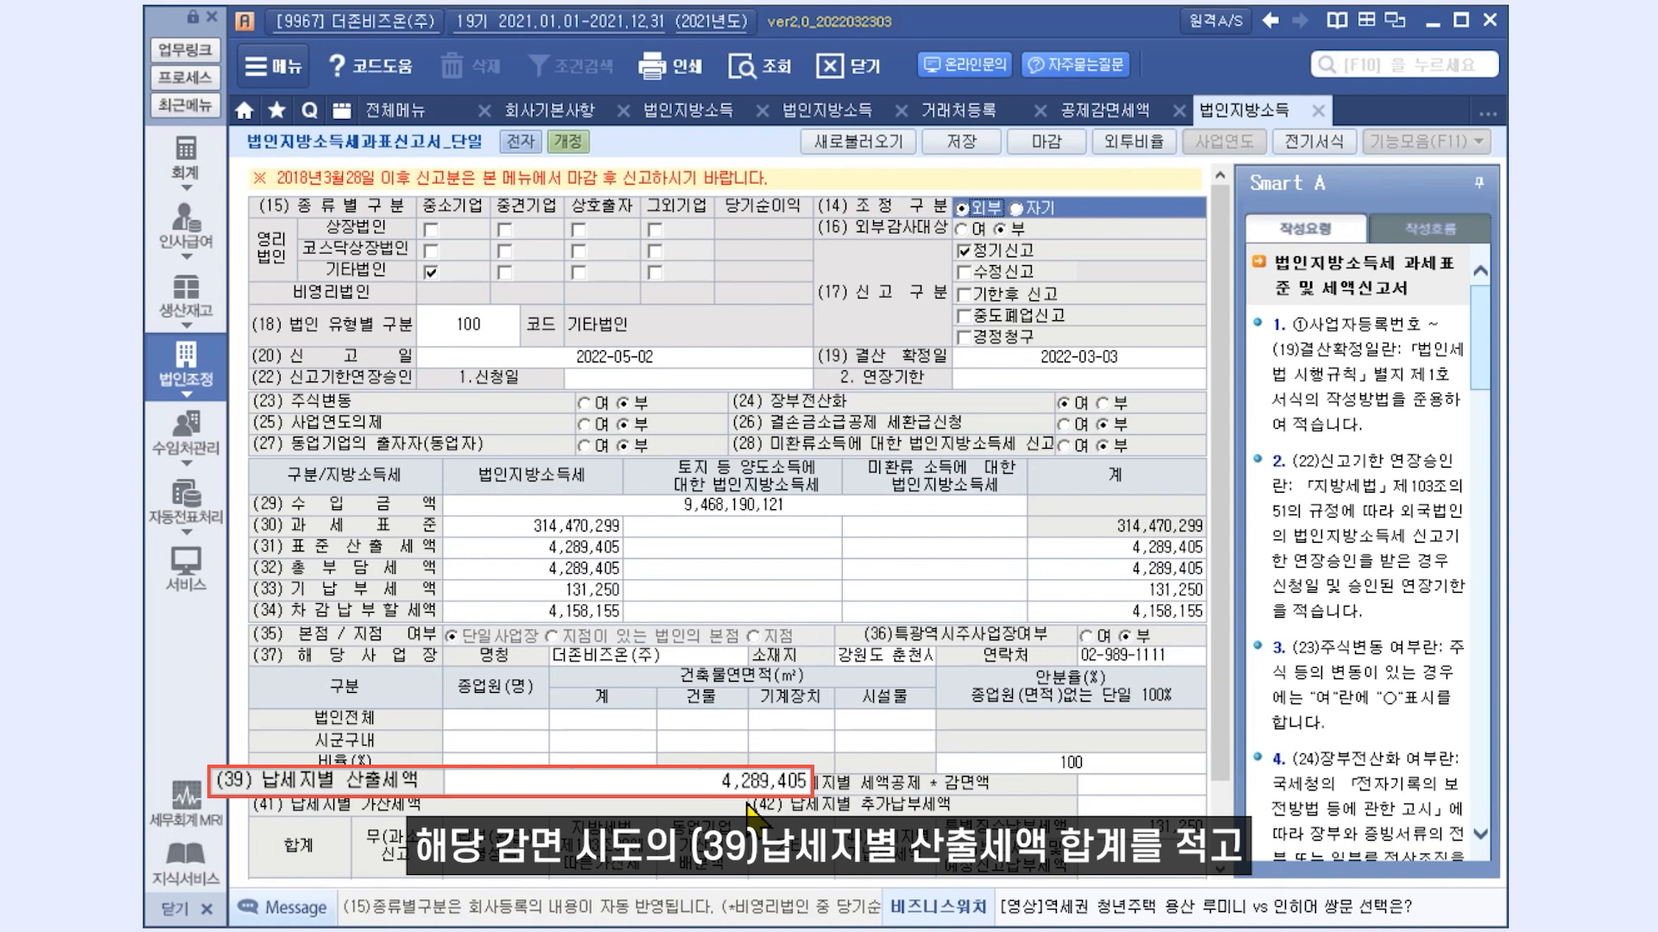
In the 공제감면세액 및 추가납부세액합계표, enter 4,289,405 as the 대상세액 of the G001 서울특별시 사회적협동조합 reduction and save the form
click(1105, 111)
click(1036, 219)
text(4289405)
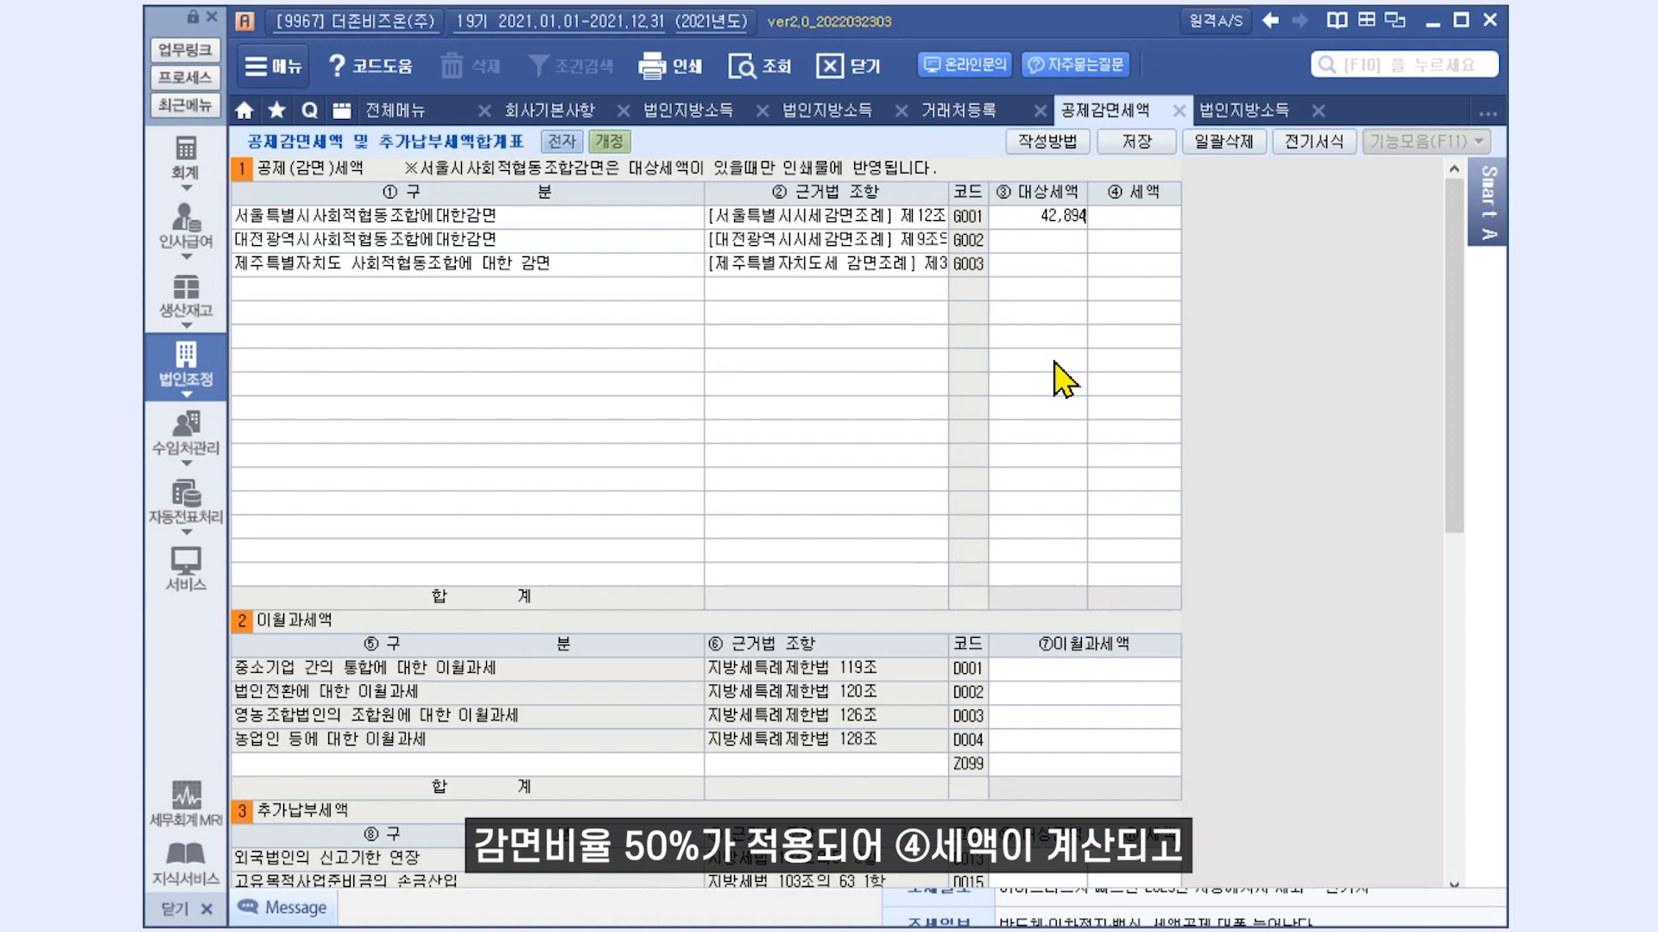
key(Return)
click(1136, 141)
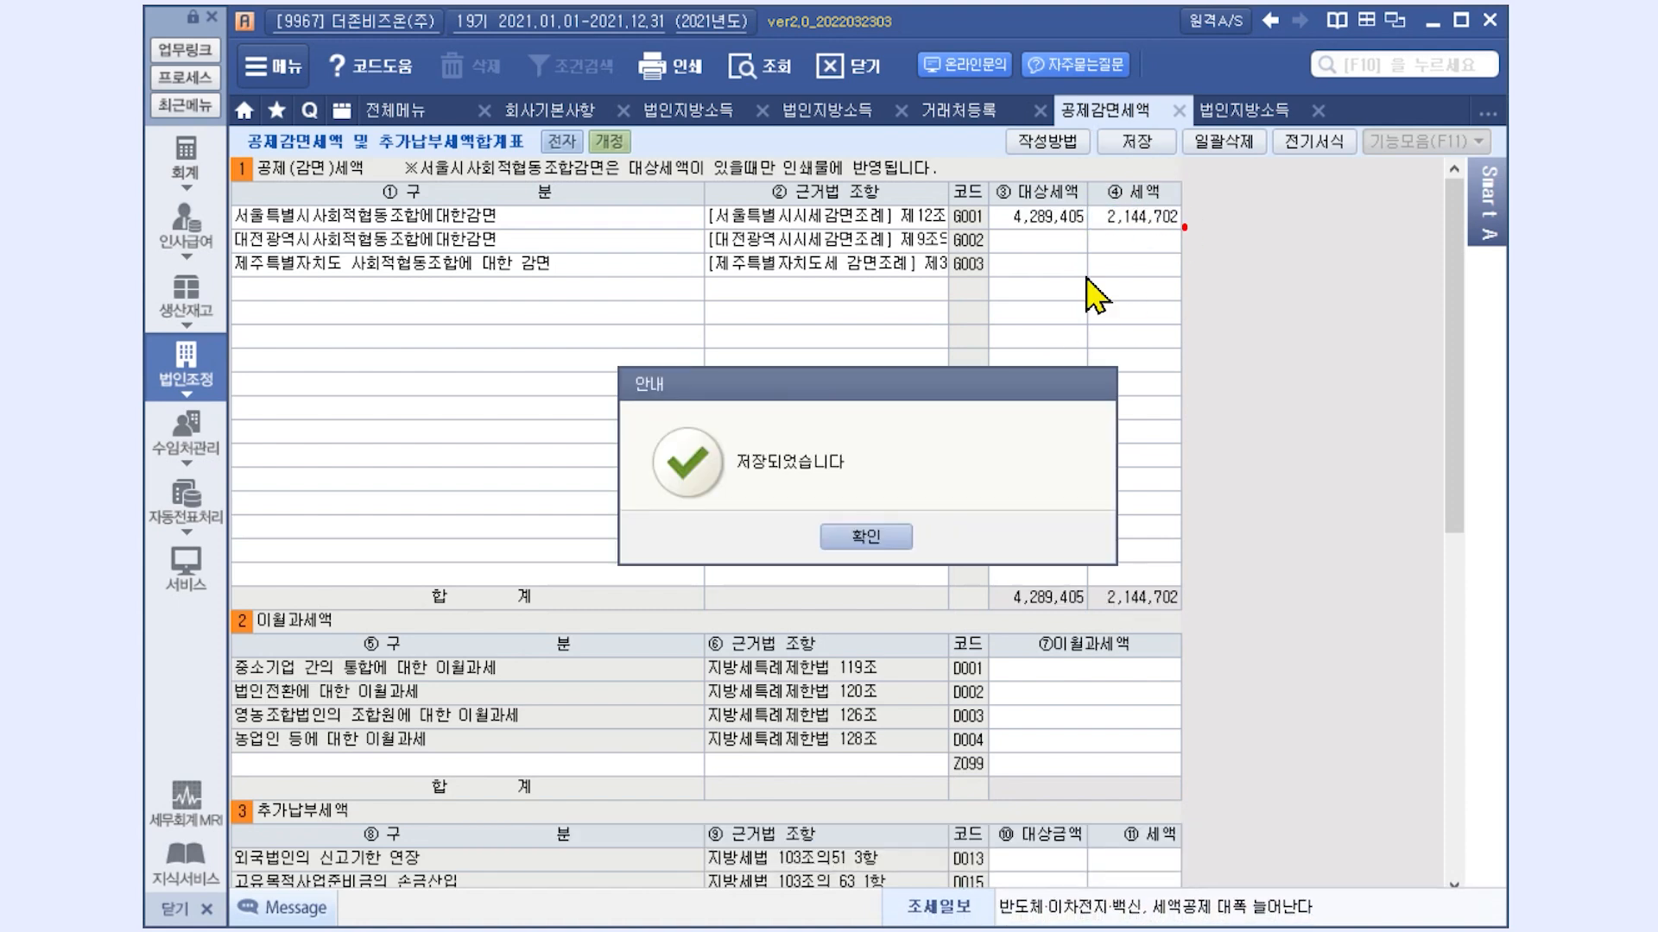
click(894, 540)
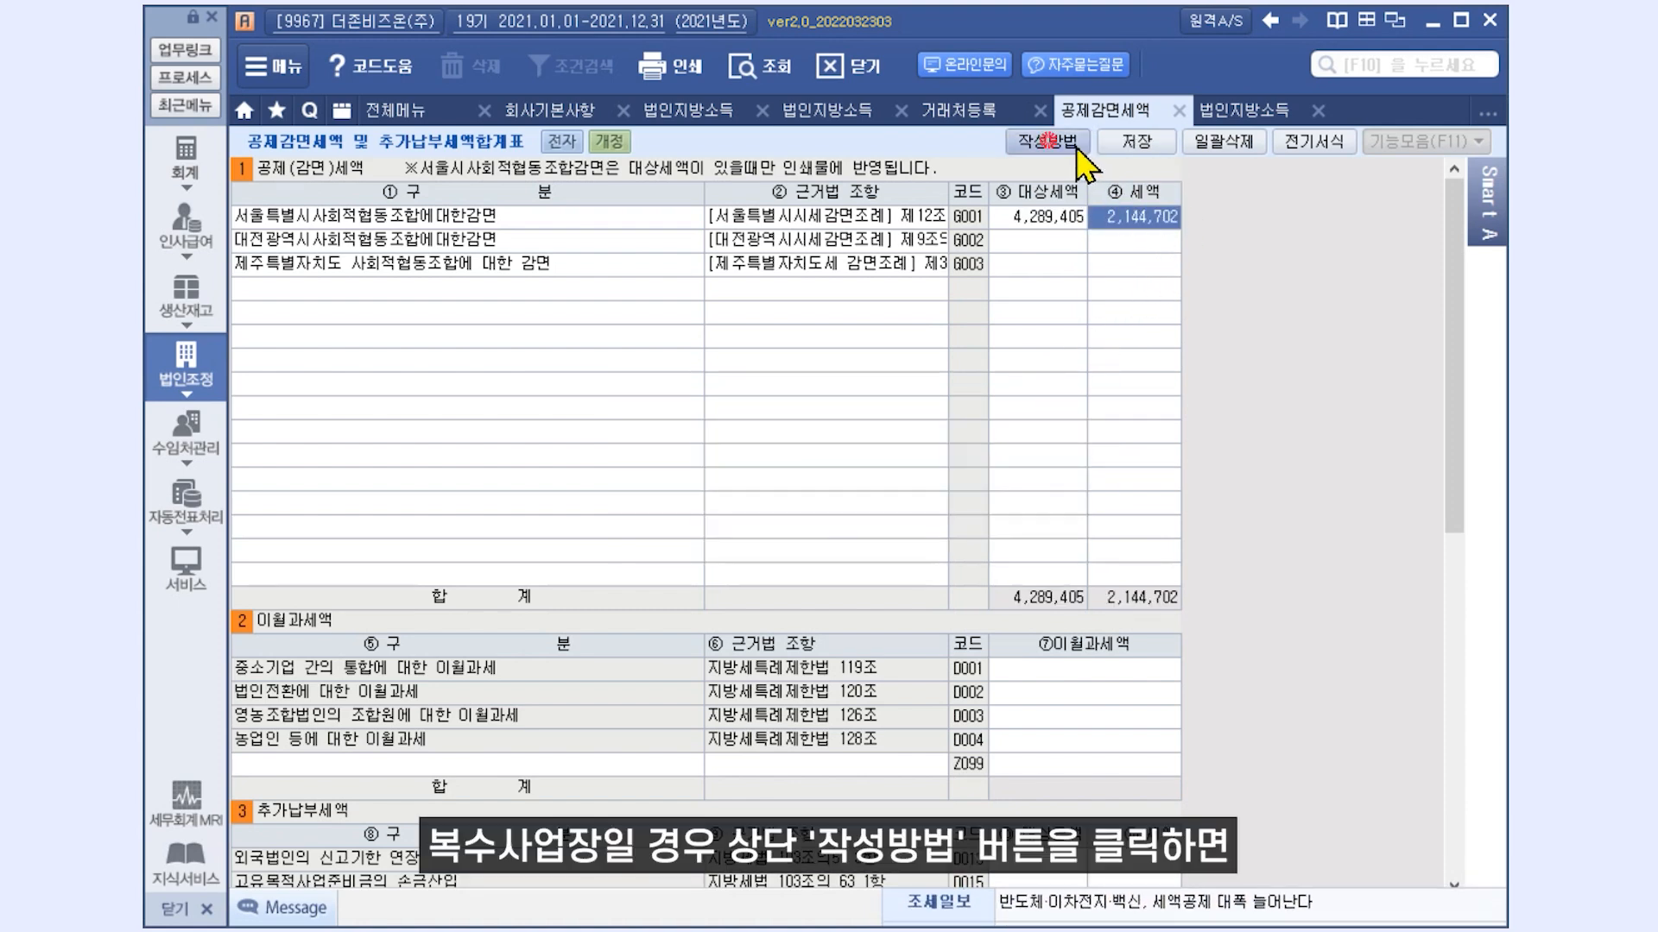
Read the 공제(감면)세액 작성방법 guide, including the G001 apportionment examples, and close it
click(1048, 141)
scroll(1148, 471, down, 4)
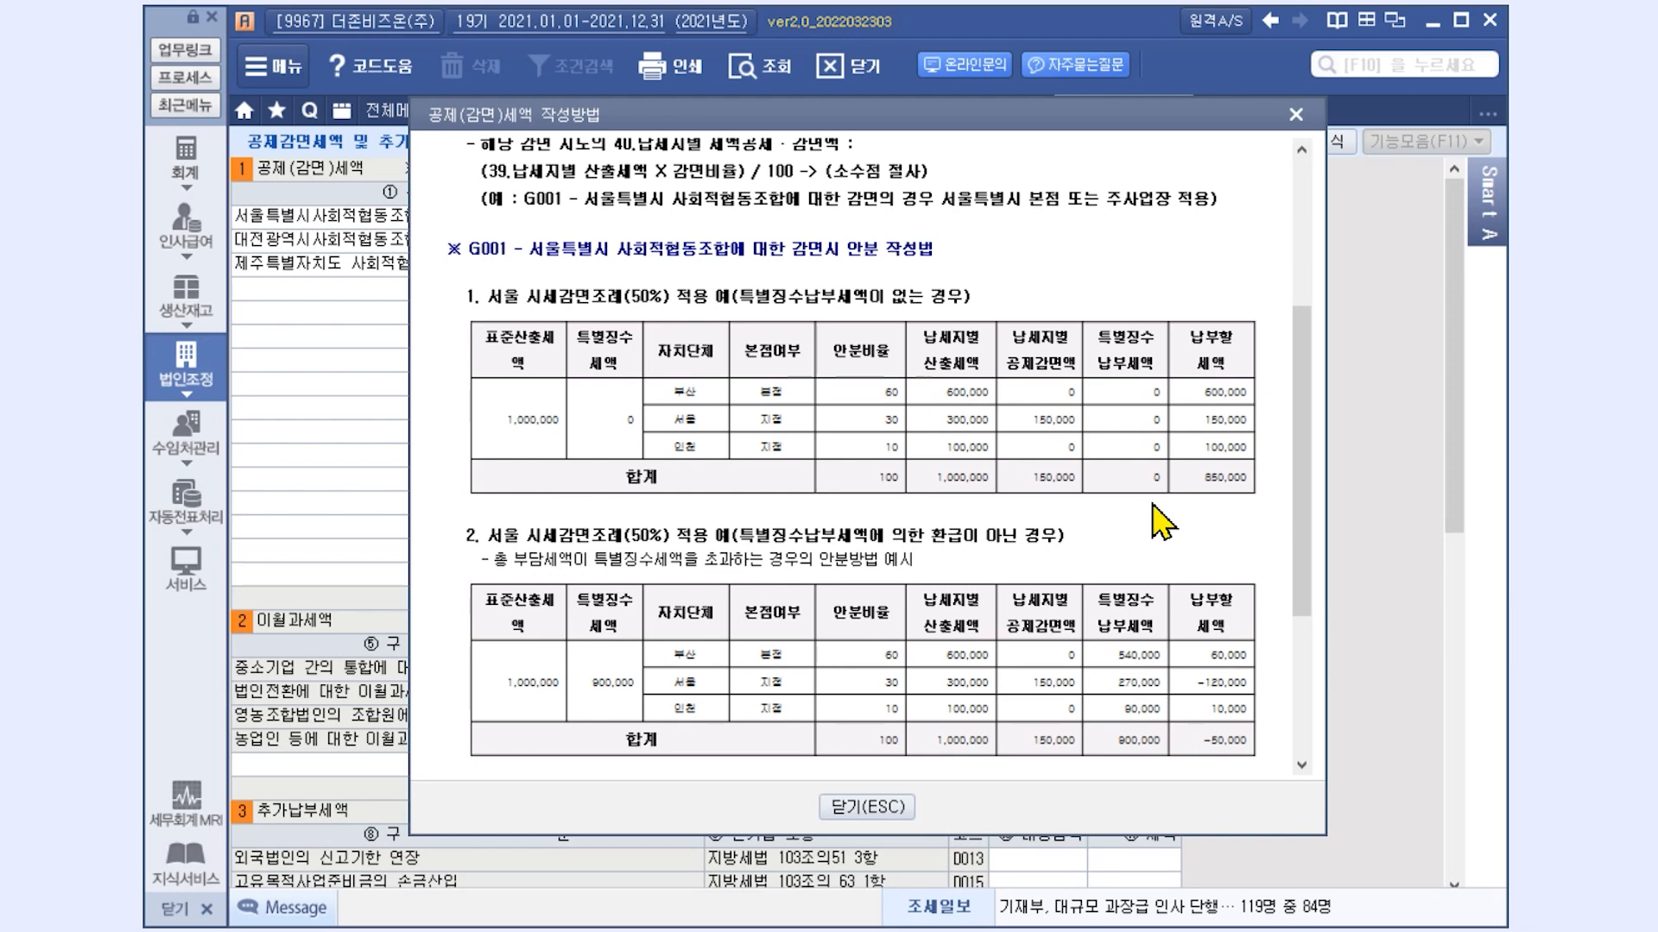
click(876, 810)
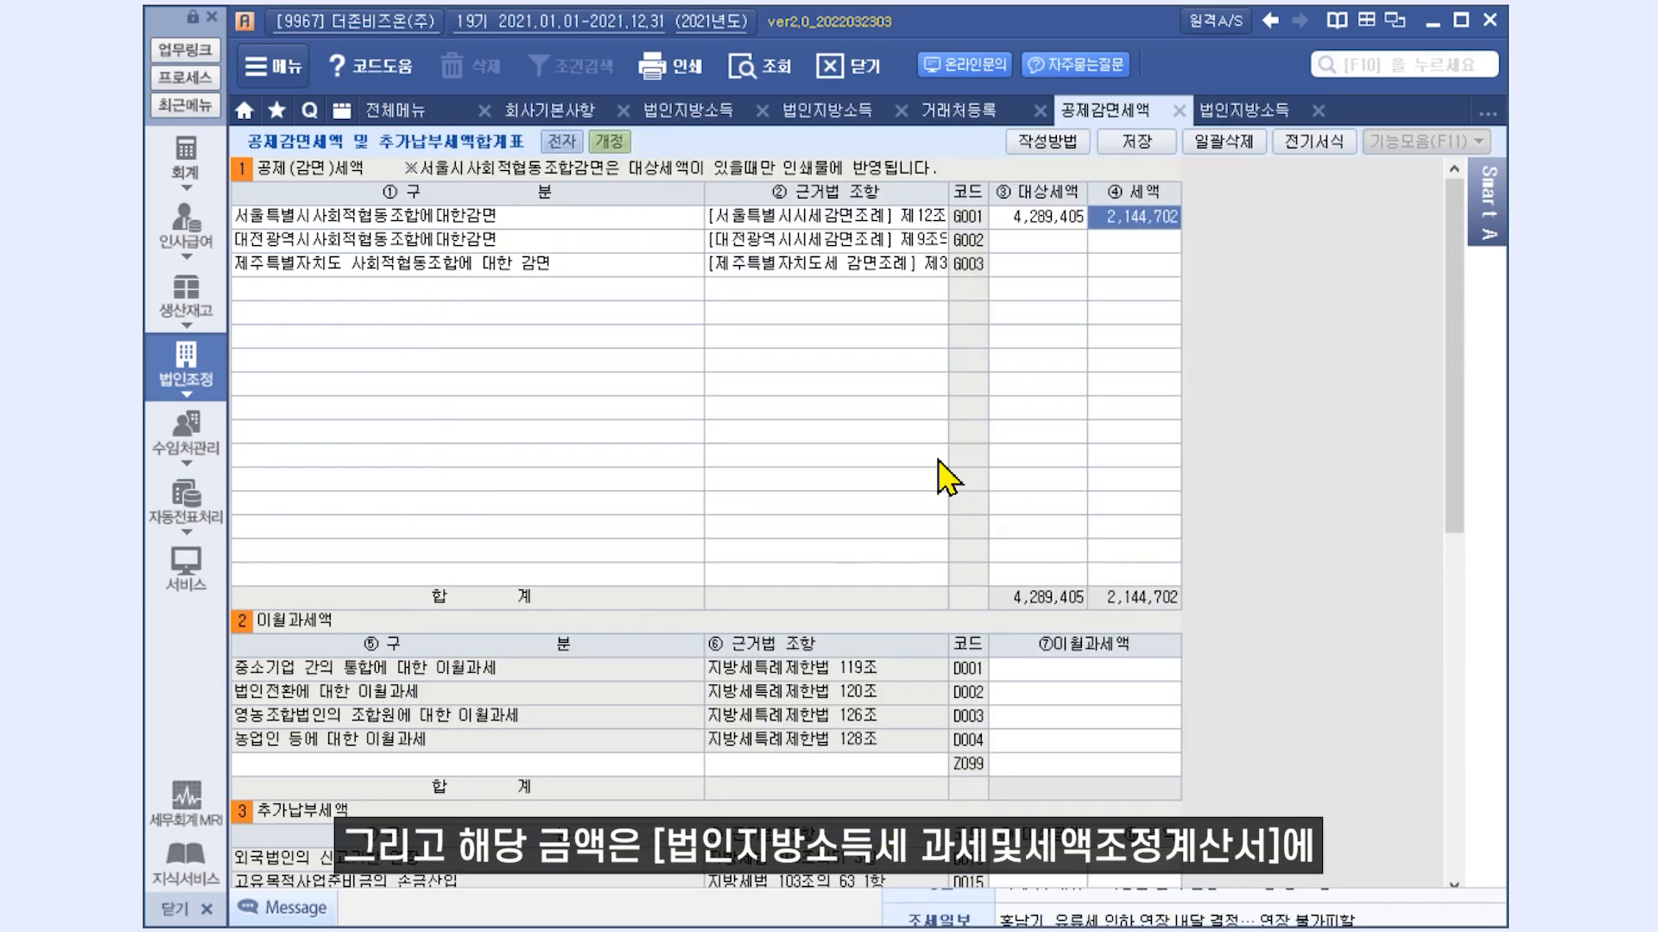
Reload the related form data into the 법인지방소득세과표신고서_단일 to bring in the (40) 납세지별 세액공제·감면액
click(1244, 117)
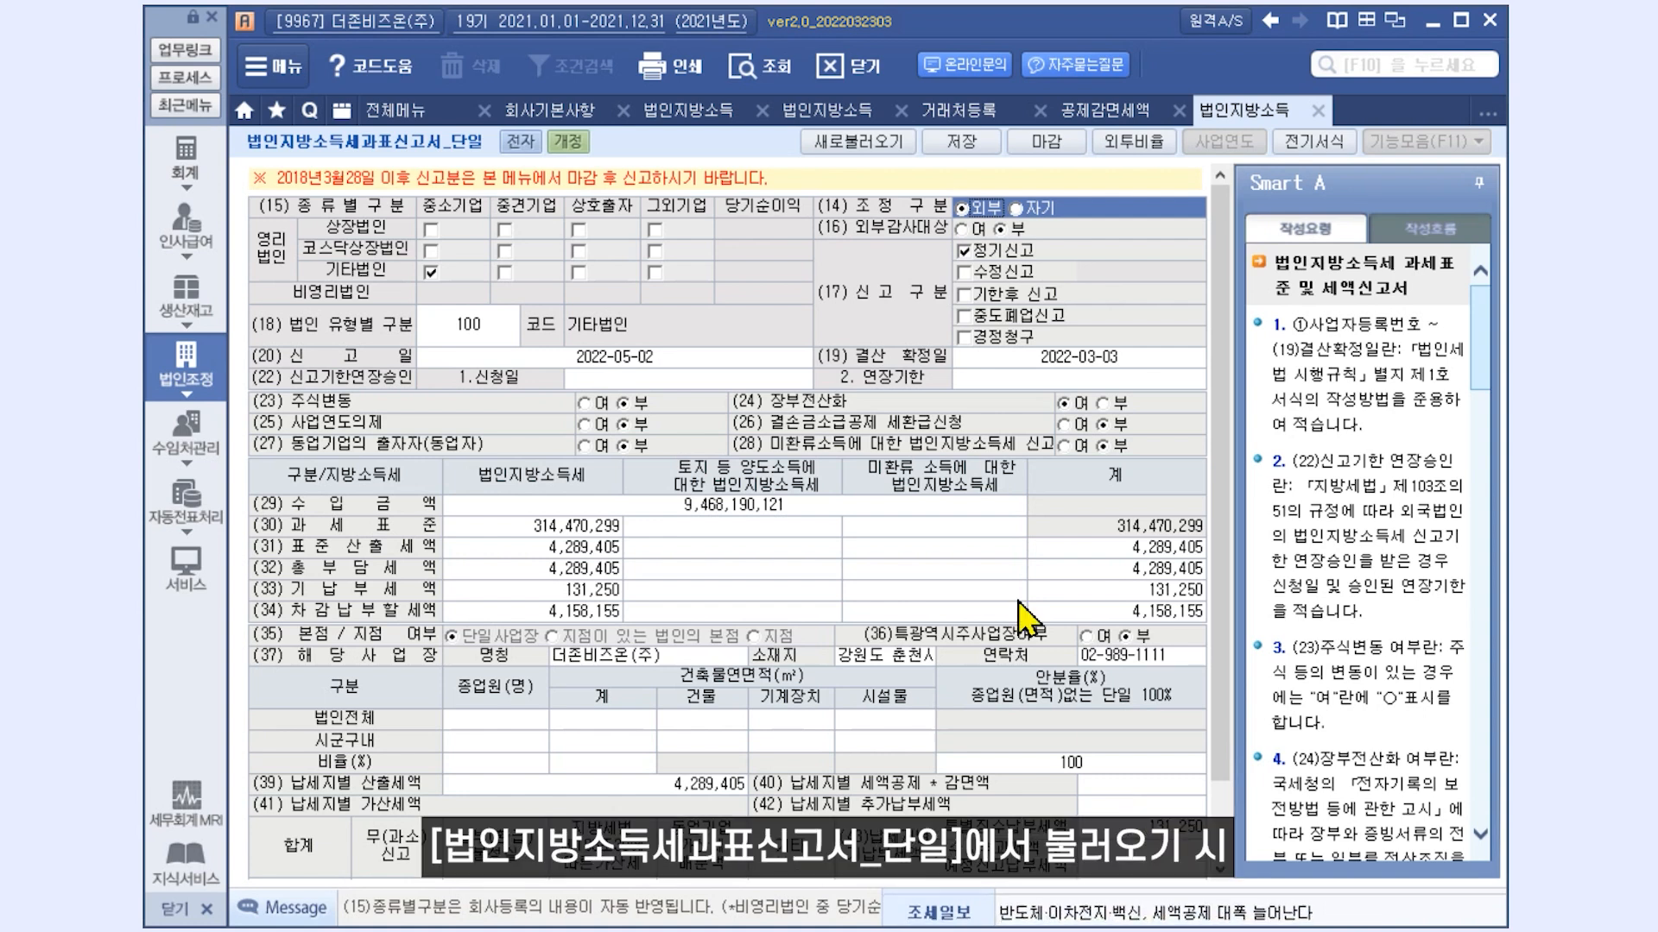
click(859, 142)
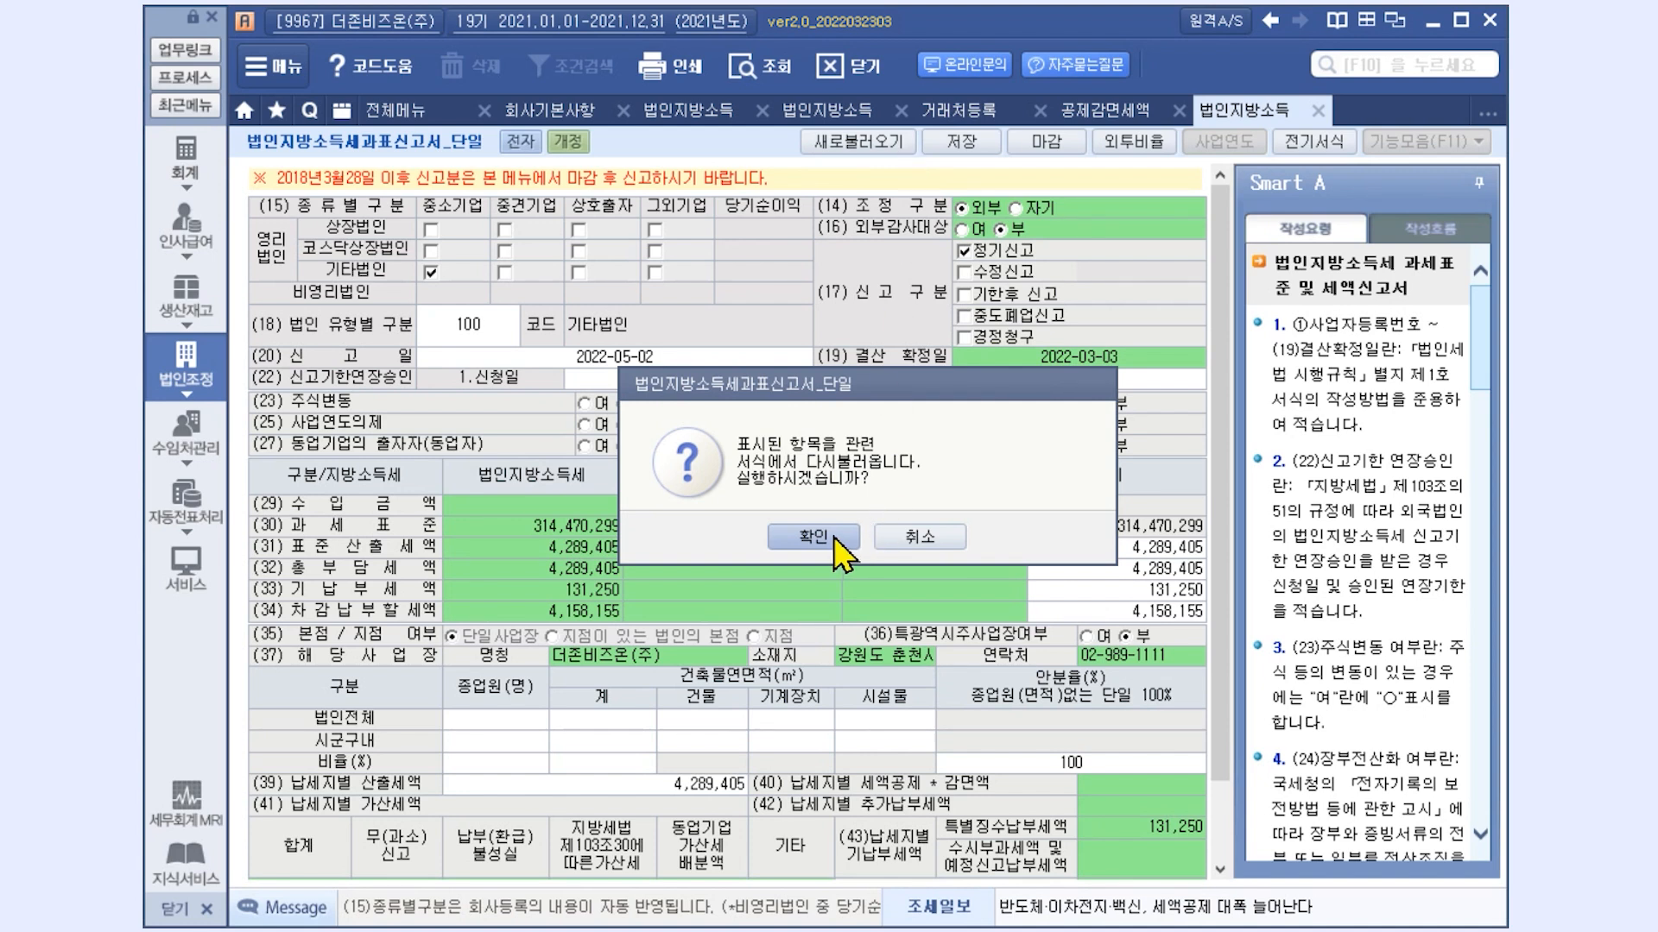
click(834, 537)
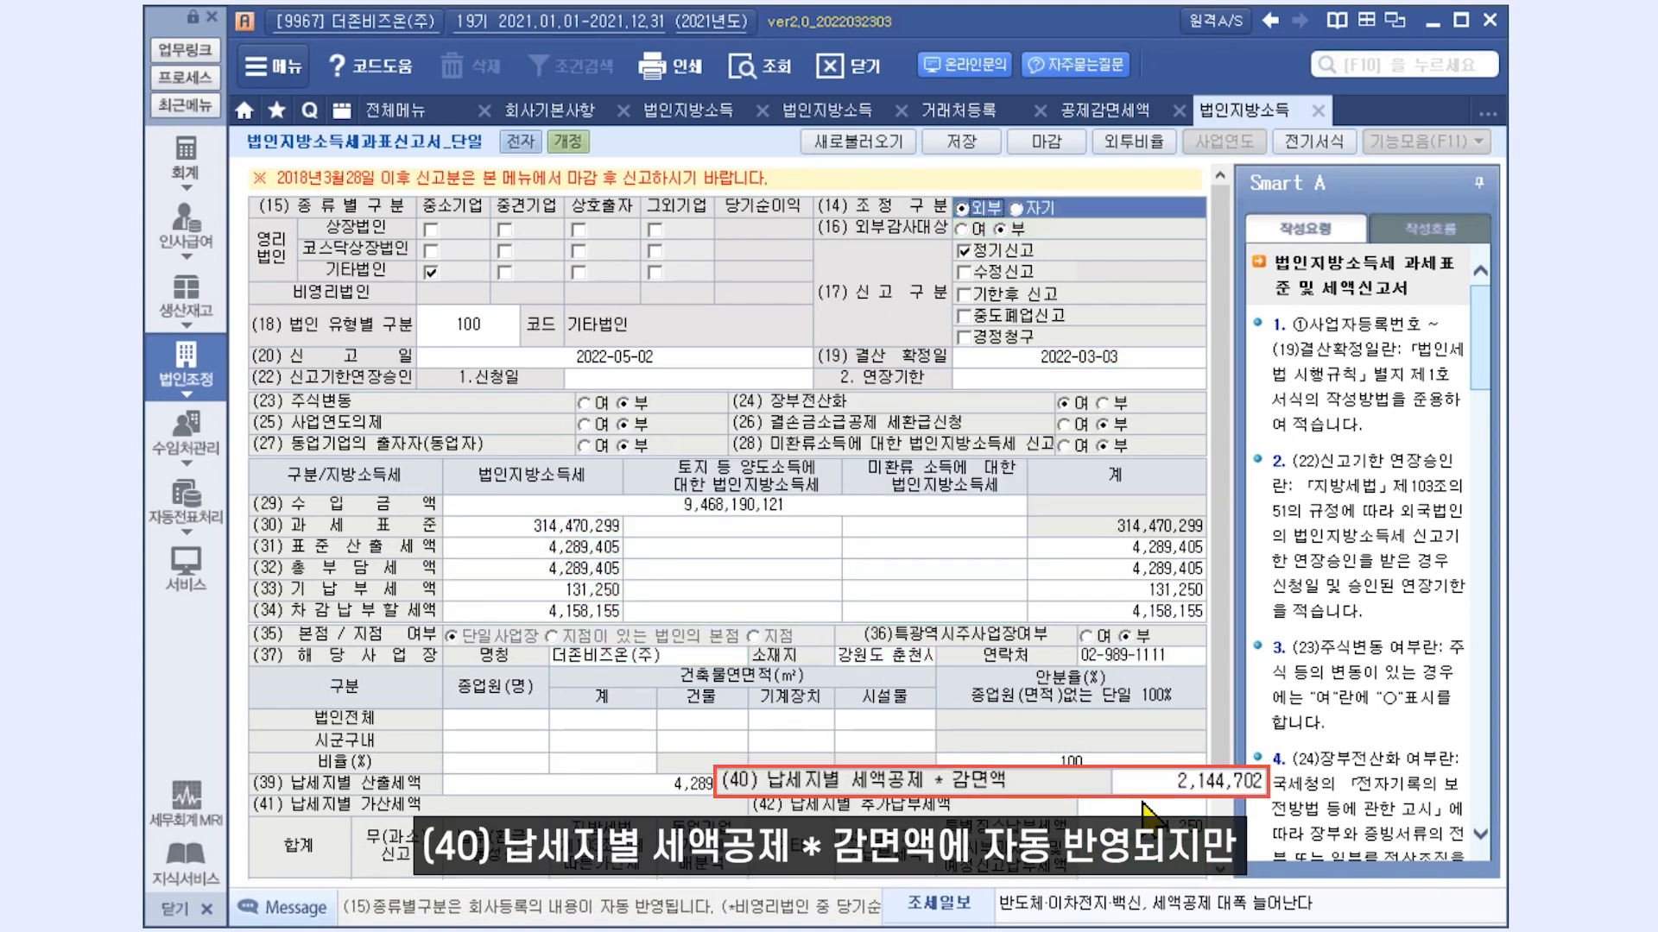
Review the 작성방법 guide in the 공제감면세액 합계표 again for apportioning reductions across multiple workplaces
click(1105, 110)
click(1078, 152)
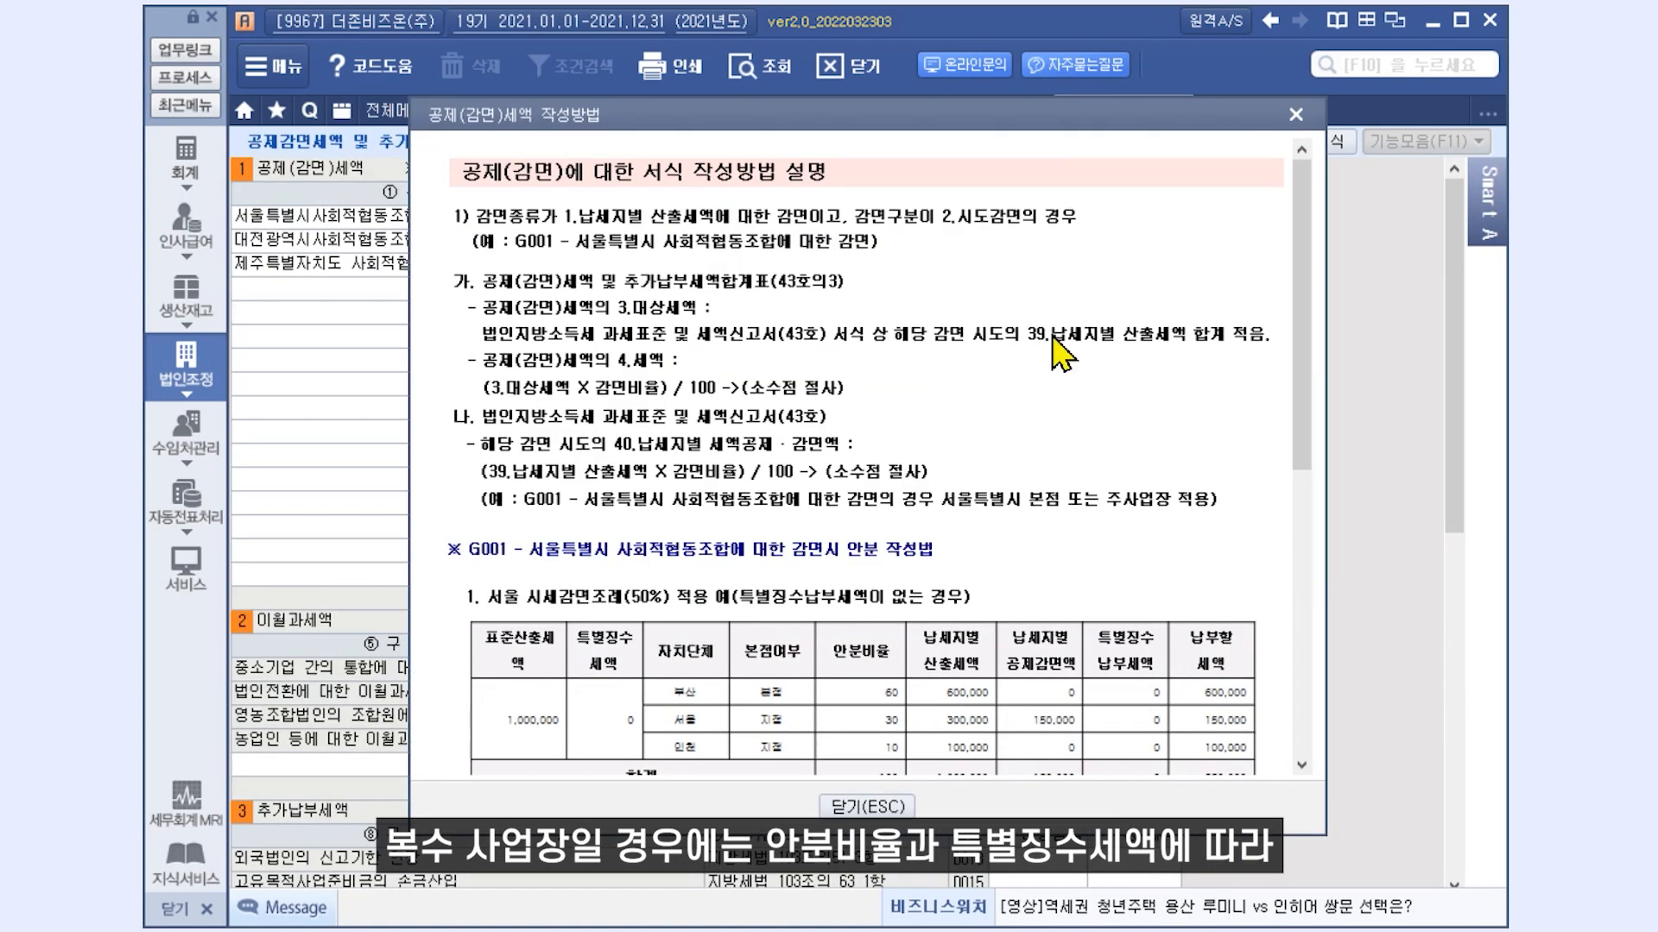
scroll(1109, 570, down, 6)
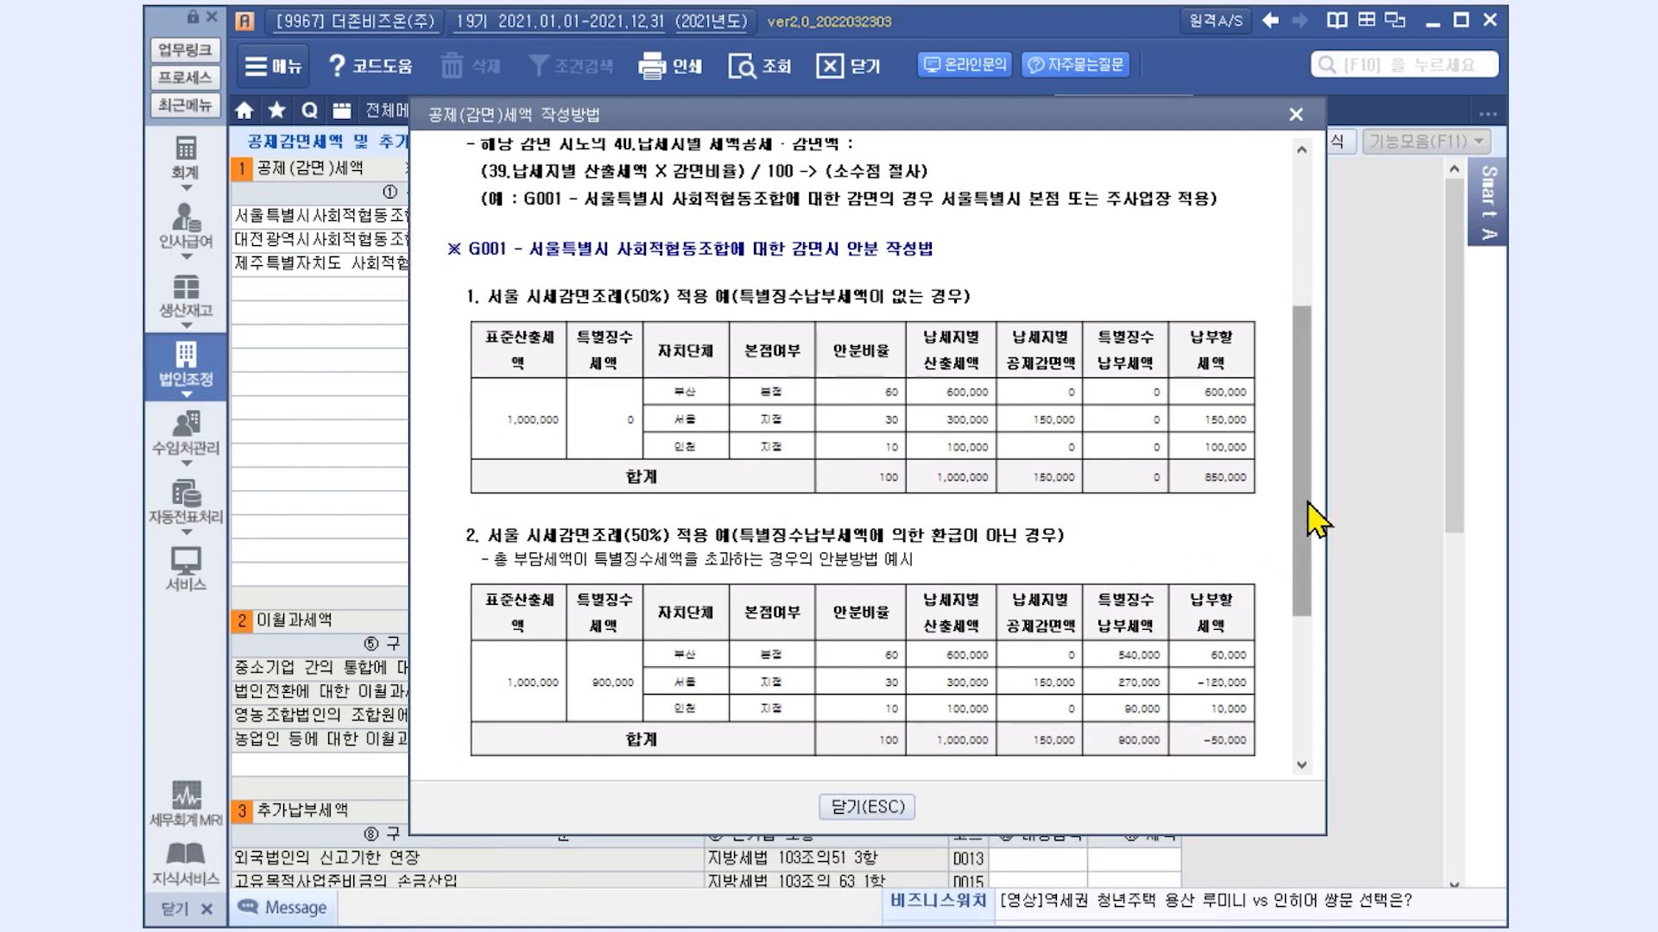
scroll(1304, 528, down, 1)
scroll(1303, 528, down, 1)
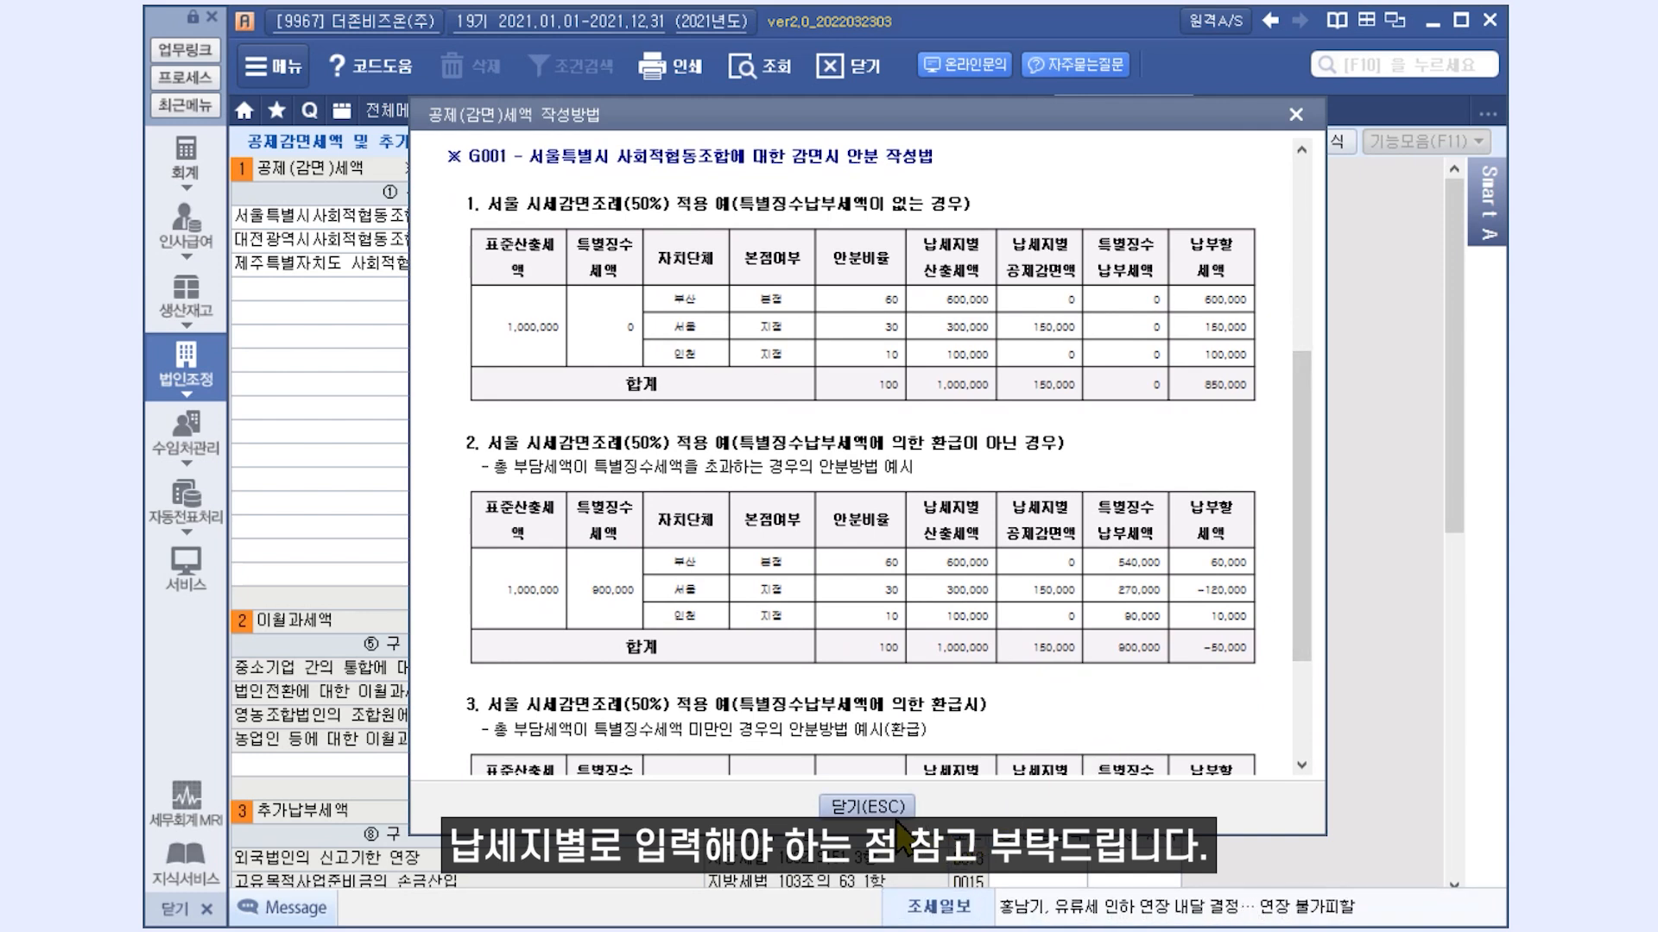
click(867, 806)
Examine the 이월과세액 and 추가납부세액 sections of the 공제감면세액 및 추가납부세액합계표
scroll(768, 649, down, 6)
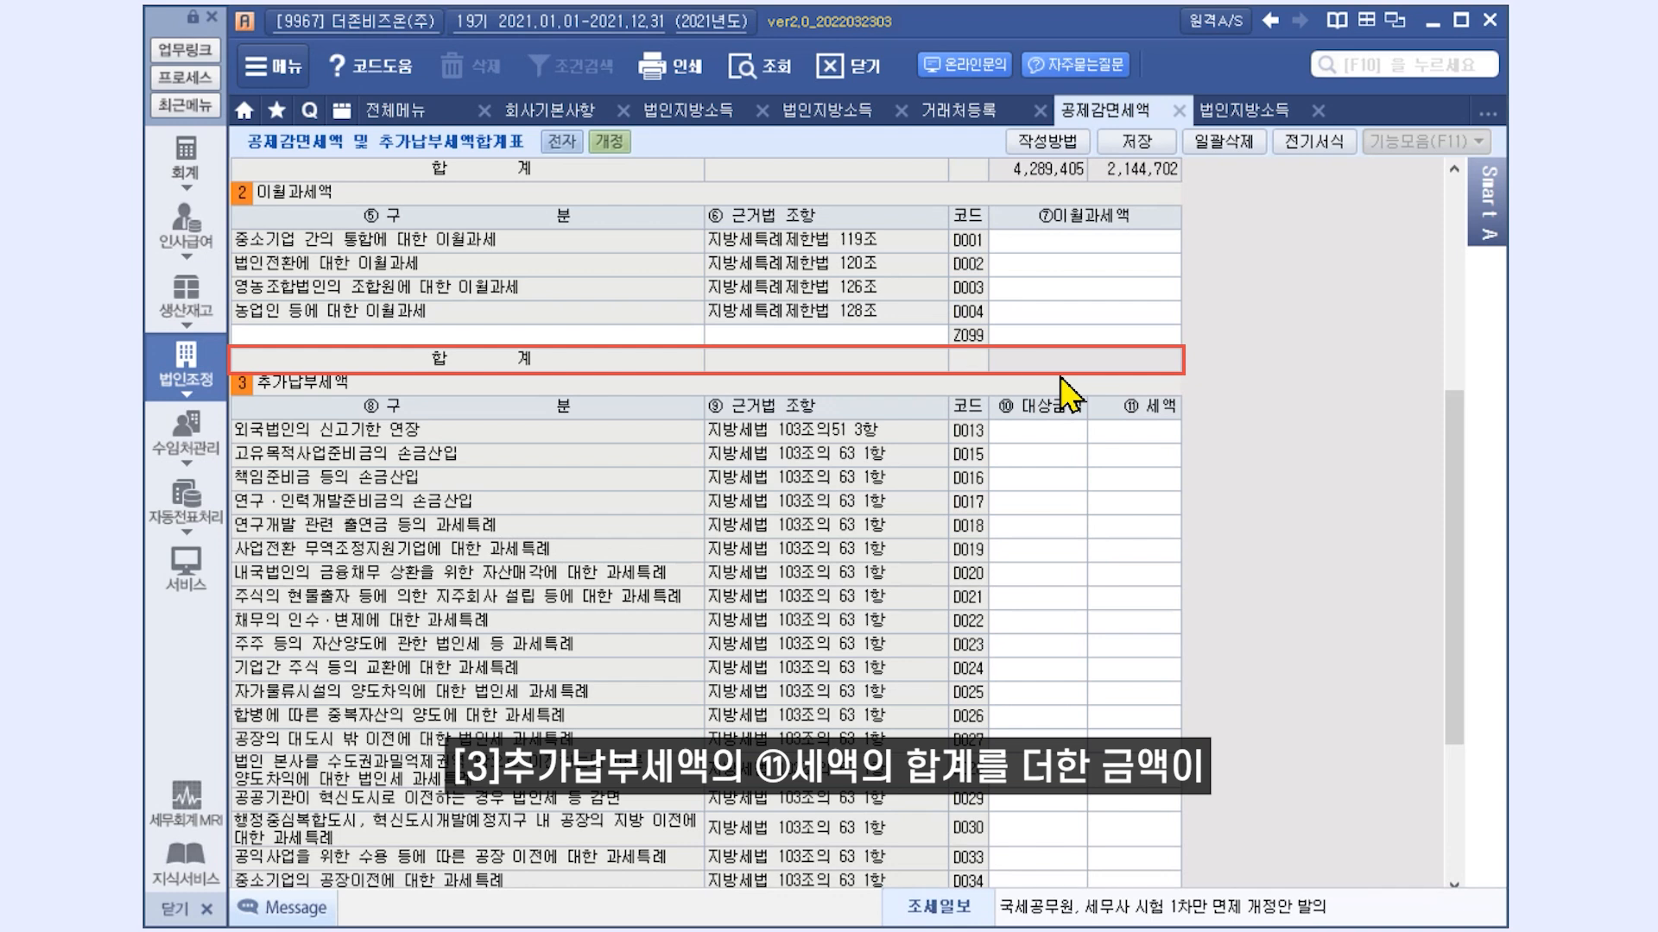
scroll(1060, 414, down, 5)
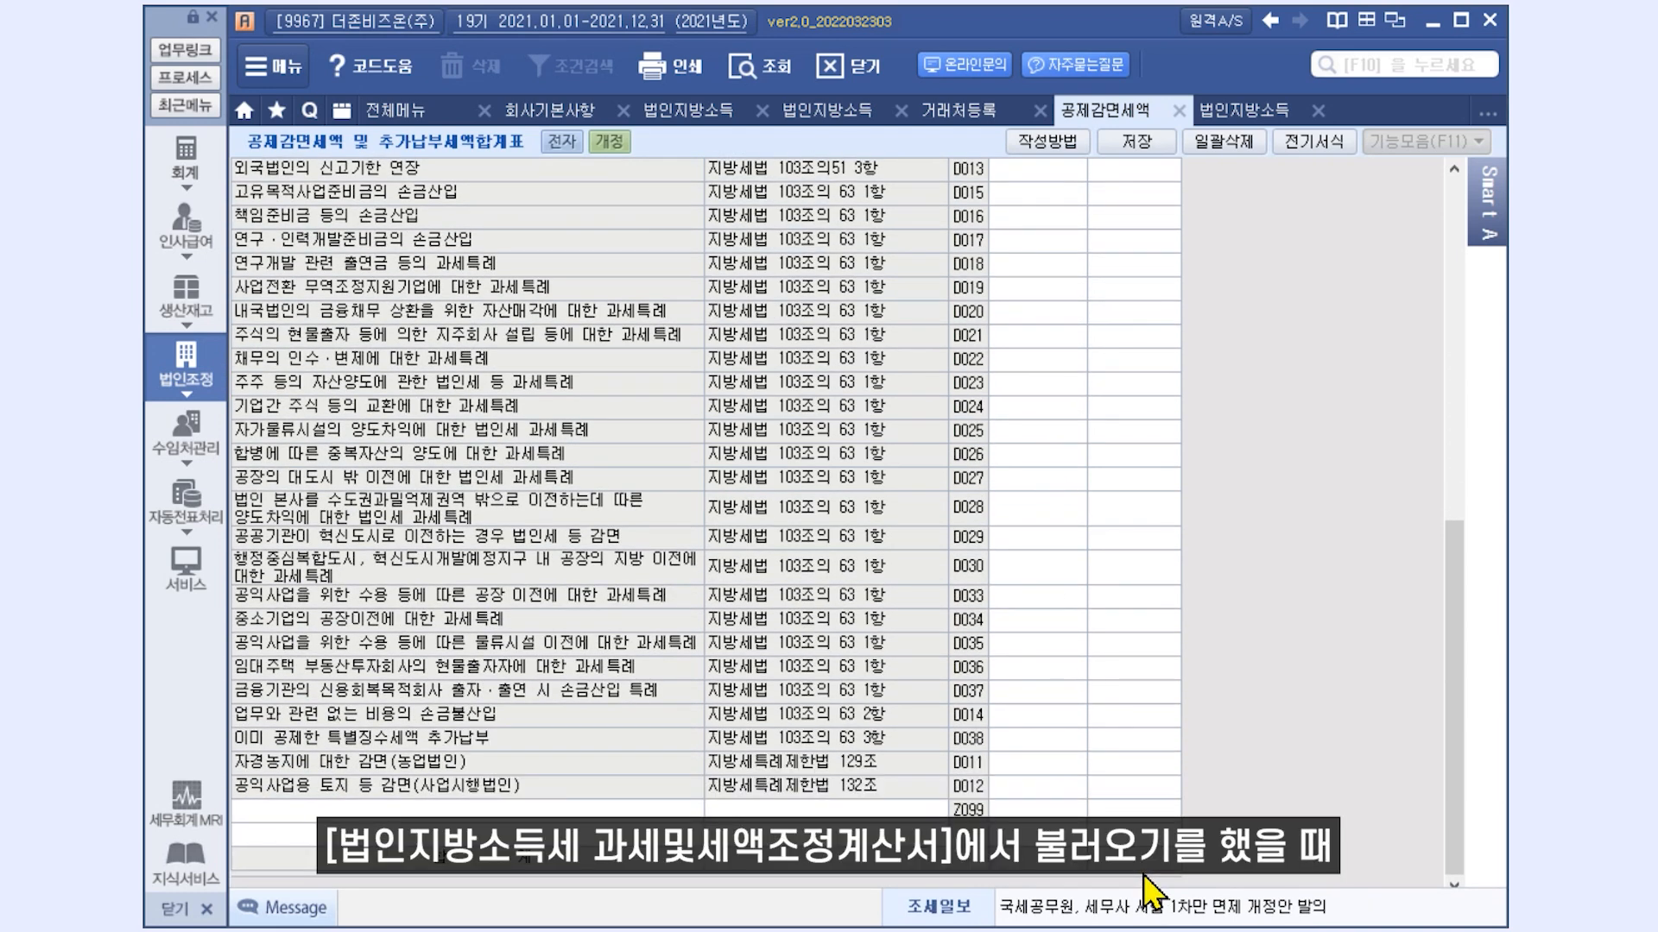
Check the 134.감면분 추가납부세액 field in the 과세및세액조정계산서 and open the 법인지방소득세과표신고서_복수 form
click(706, 111)
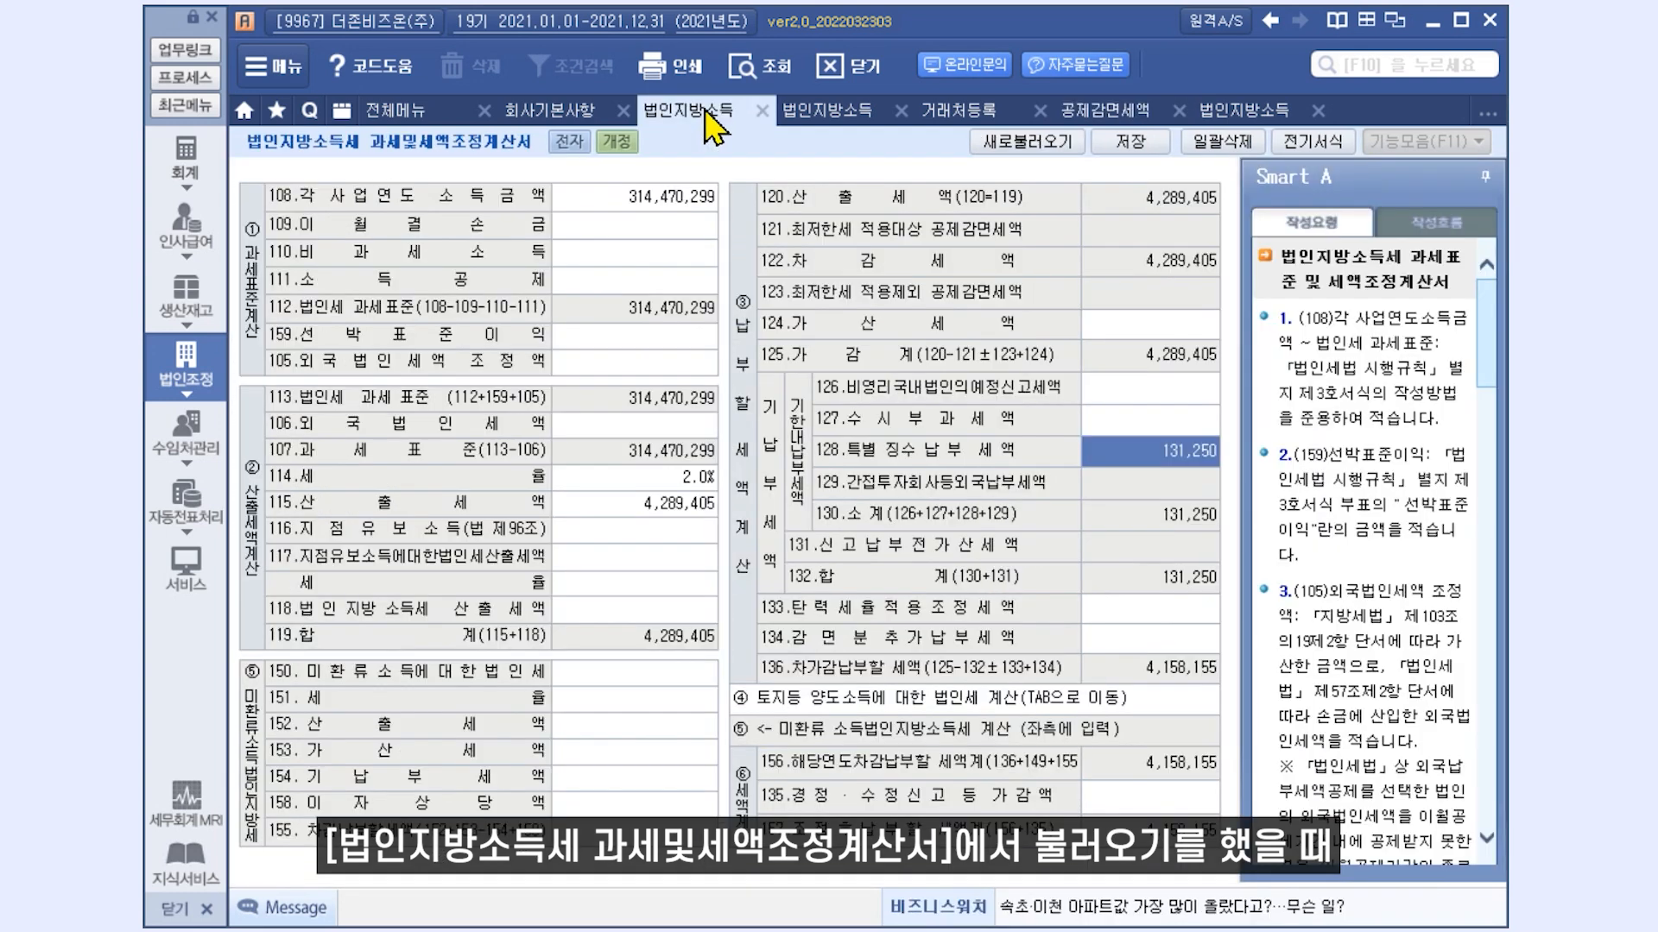
click(1209, 658)
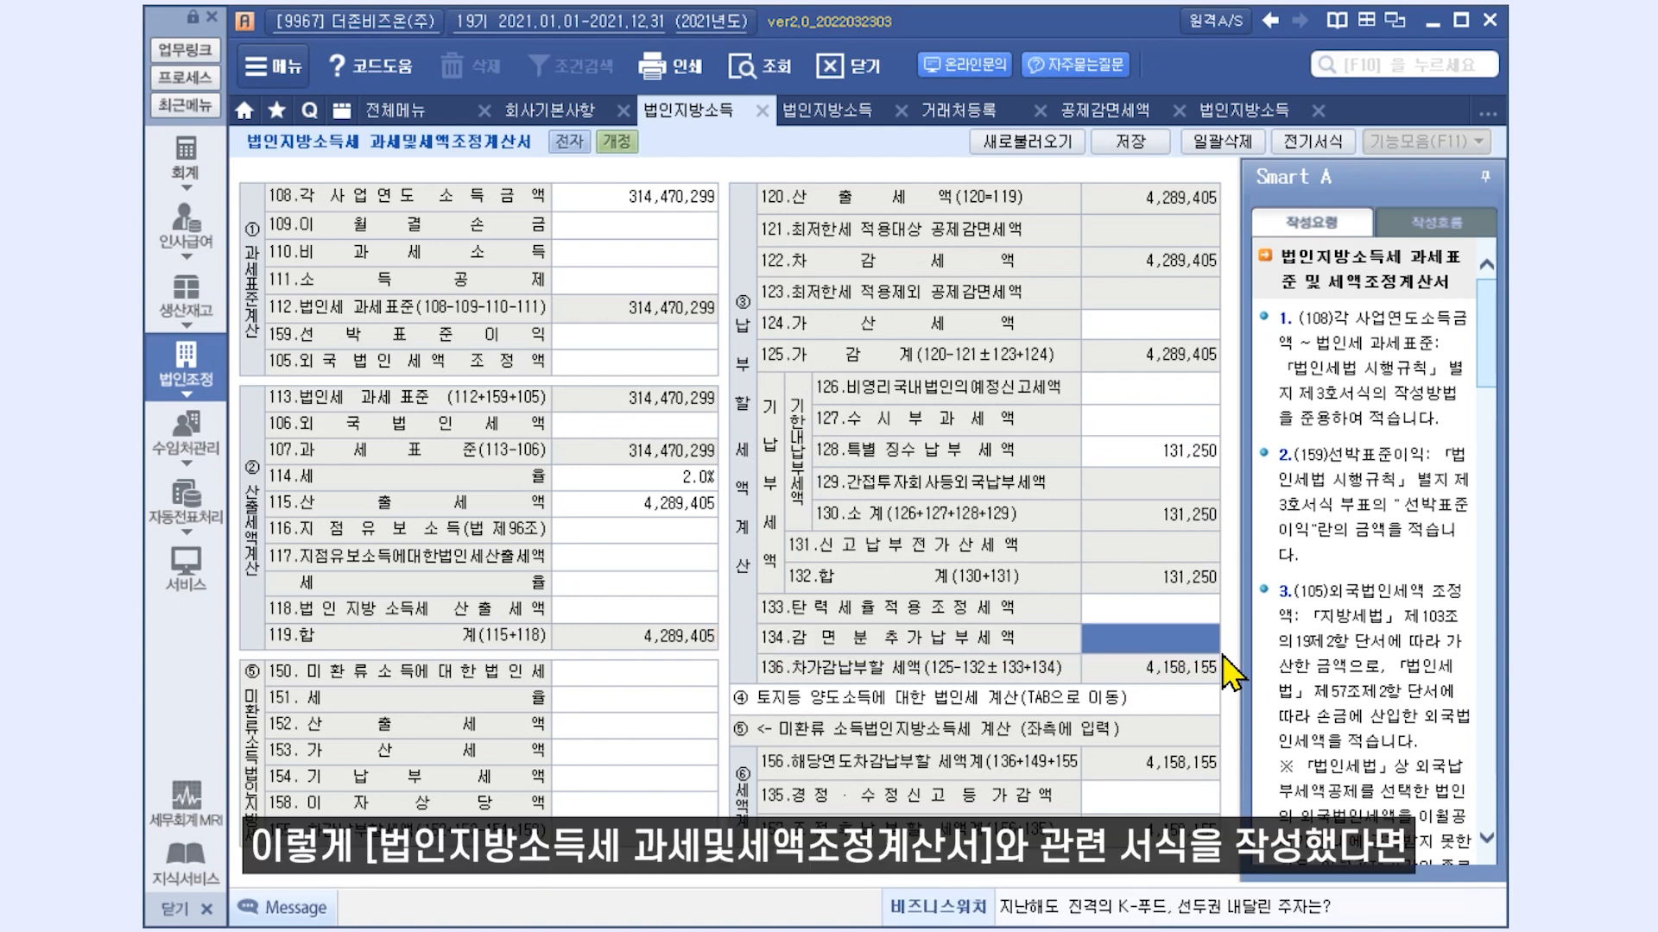
click(418, 114)
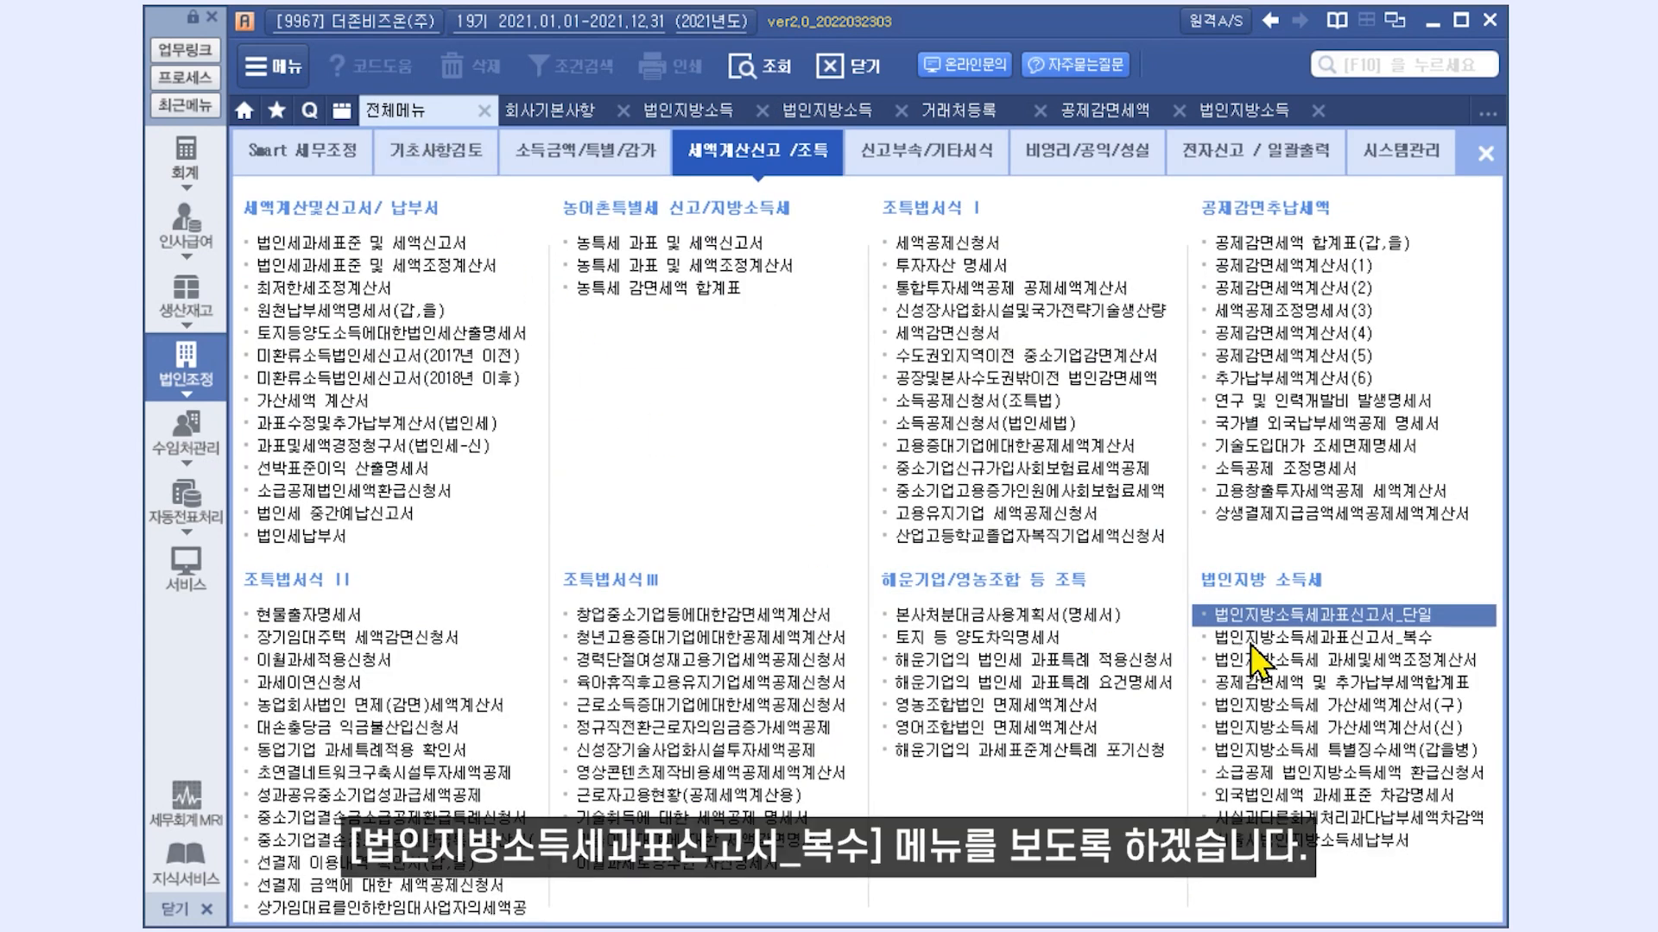
click(1440, 643)
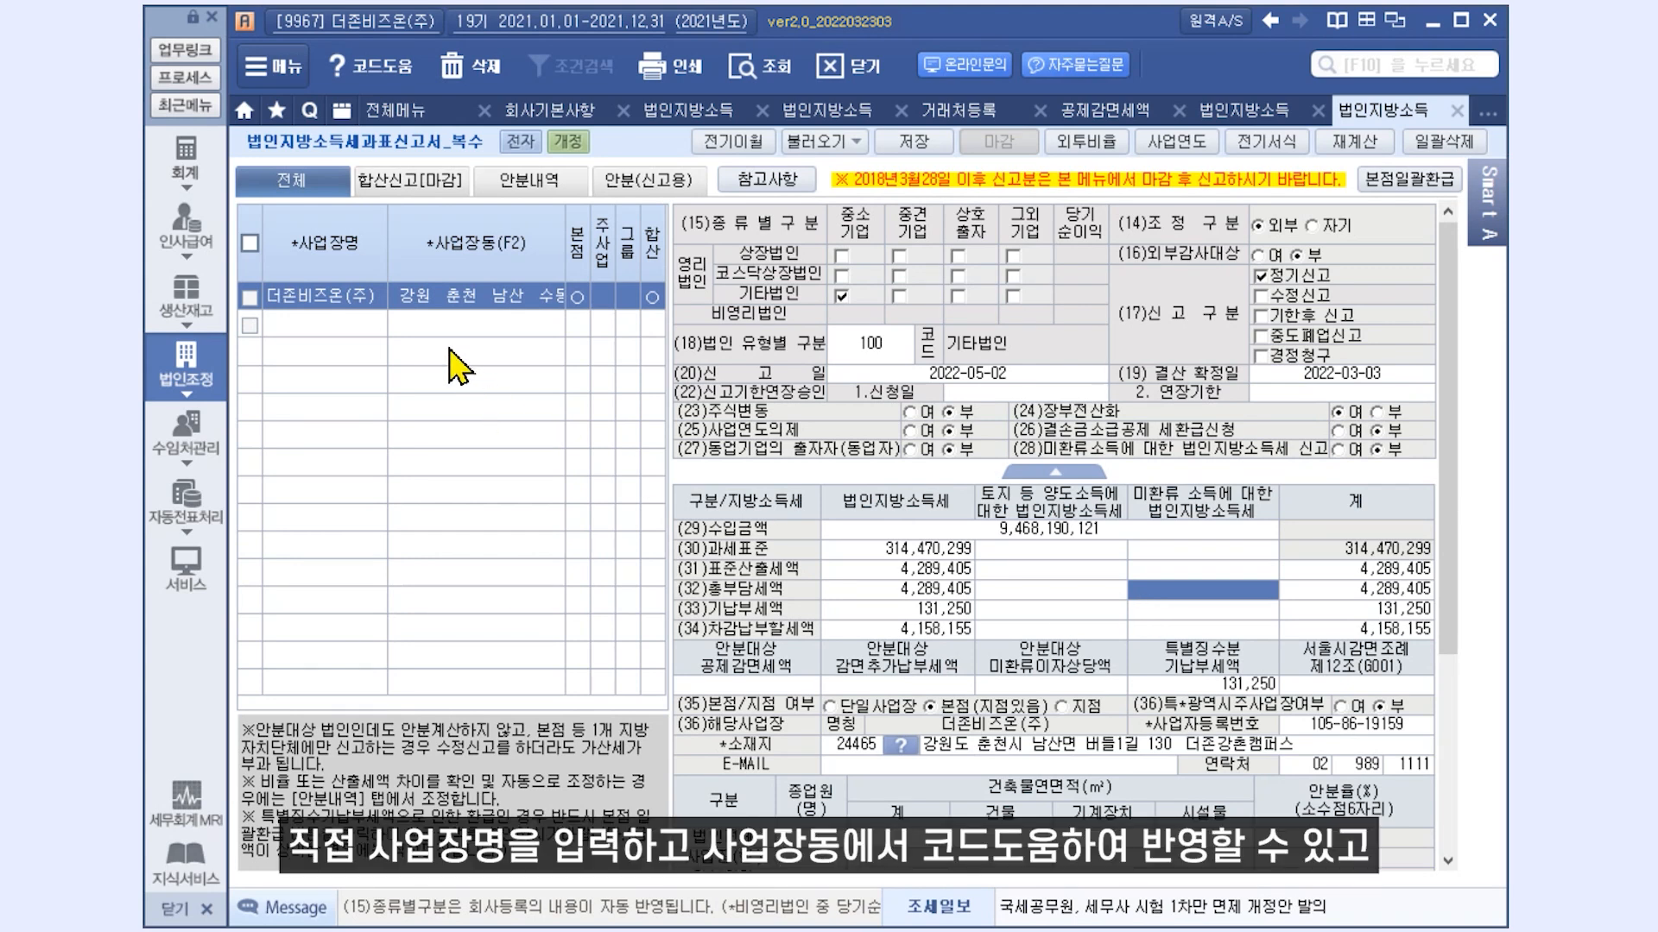
Examine the 본지점관리 settings of the 을지로, 강남 and 부산 branches in 회사기본사항등록
click(357, 328)
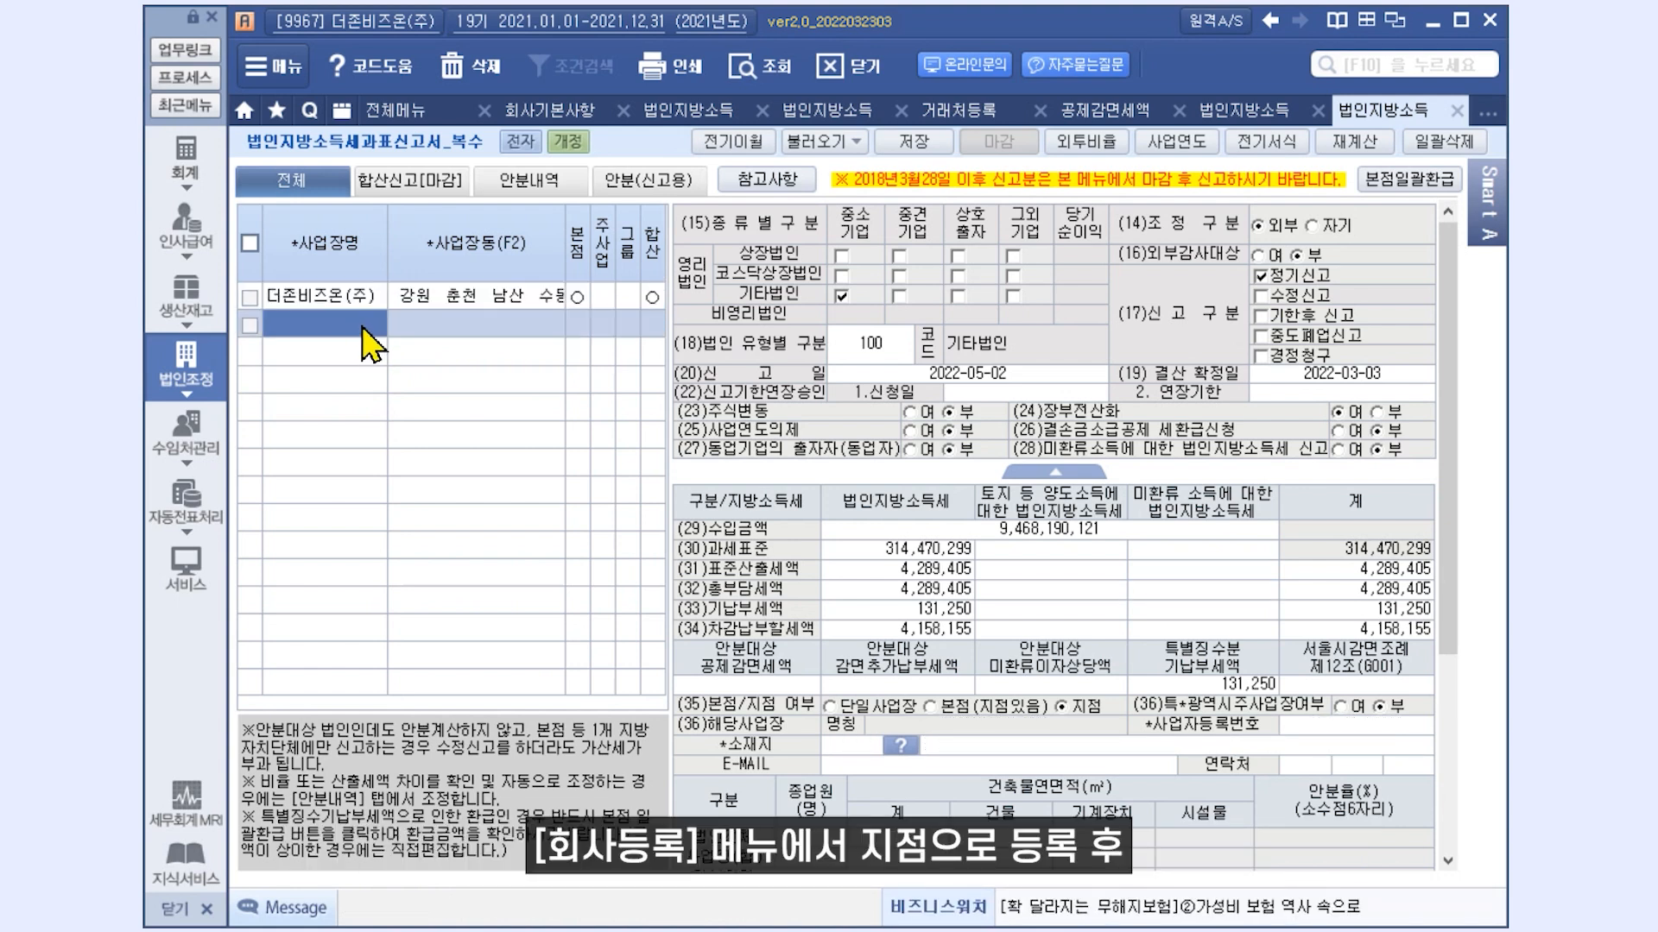
click(547, 116)
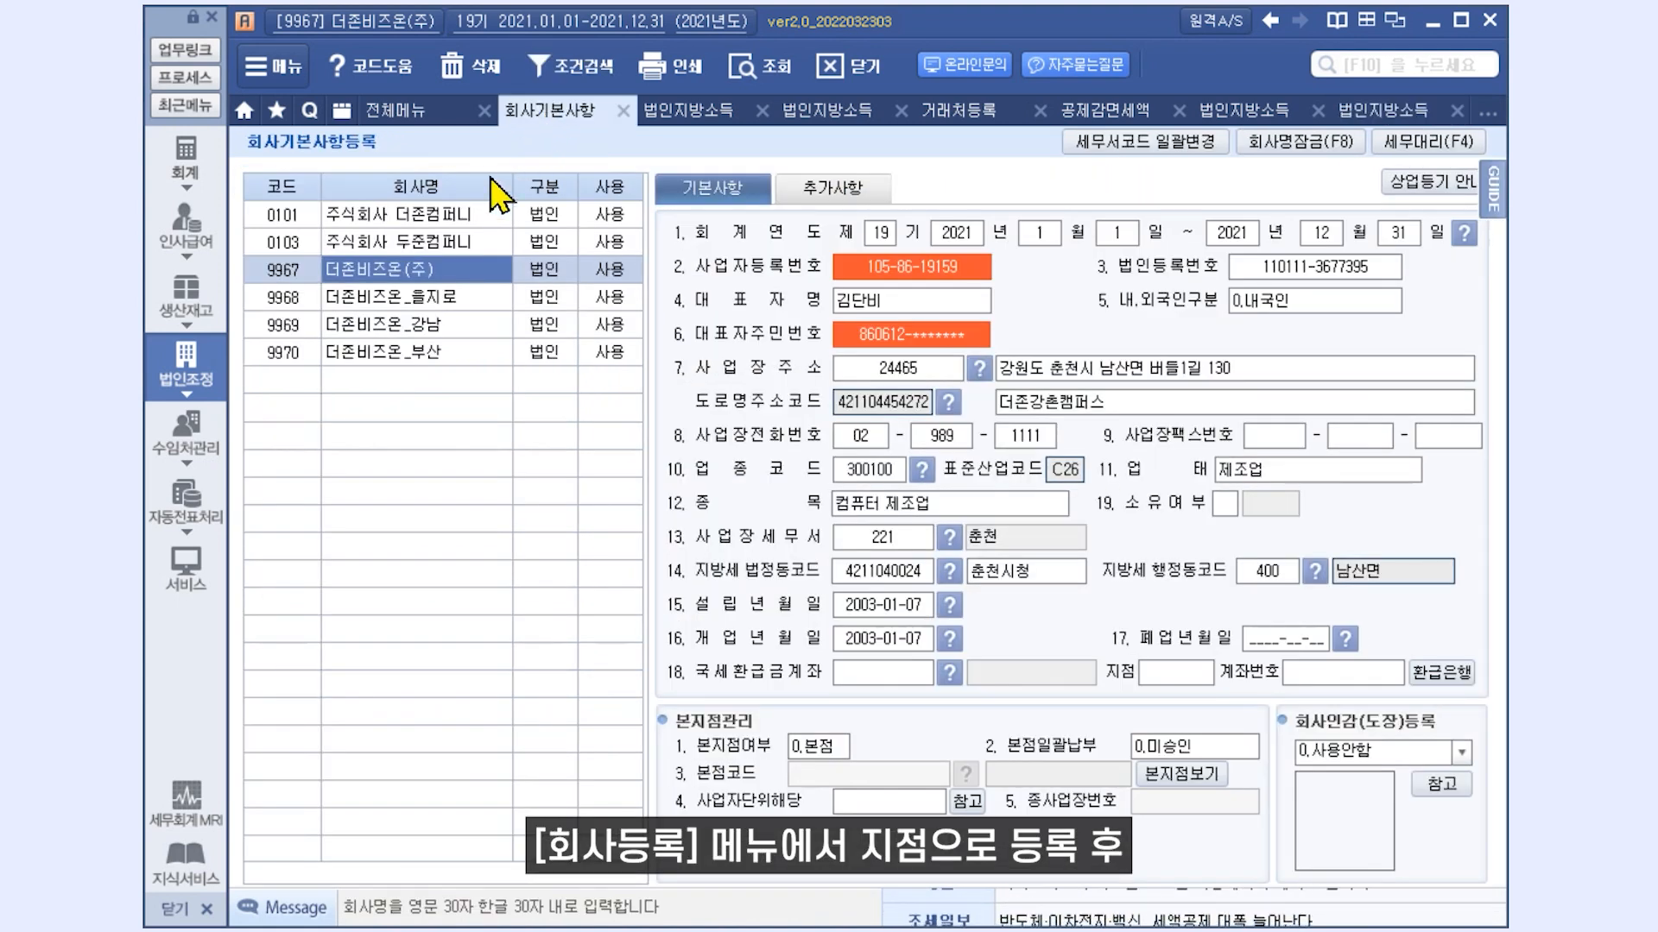
click(434, 297)
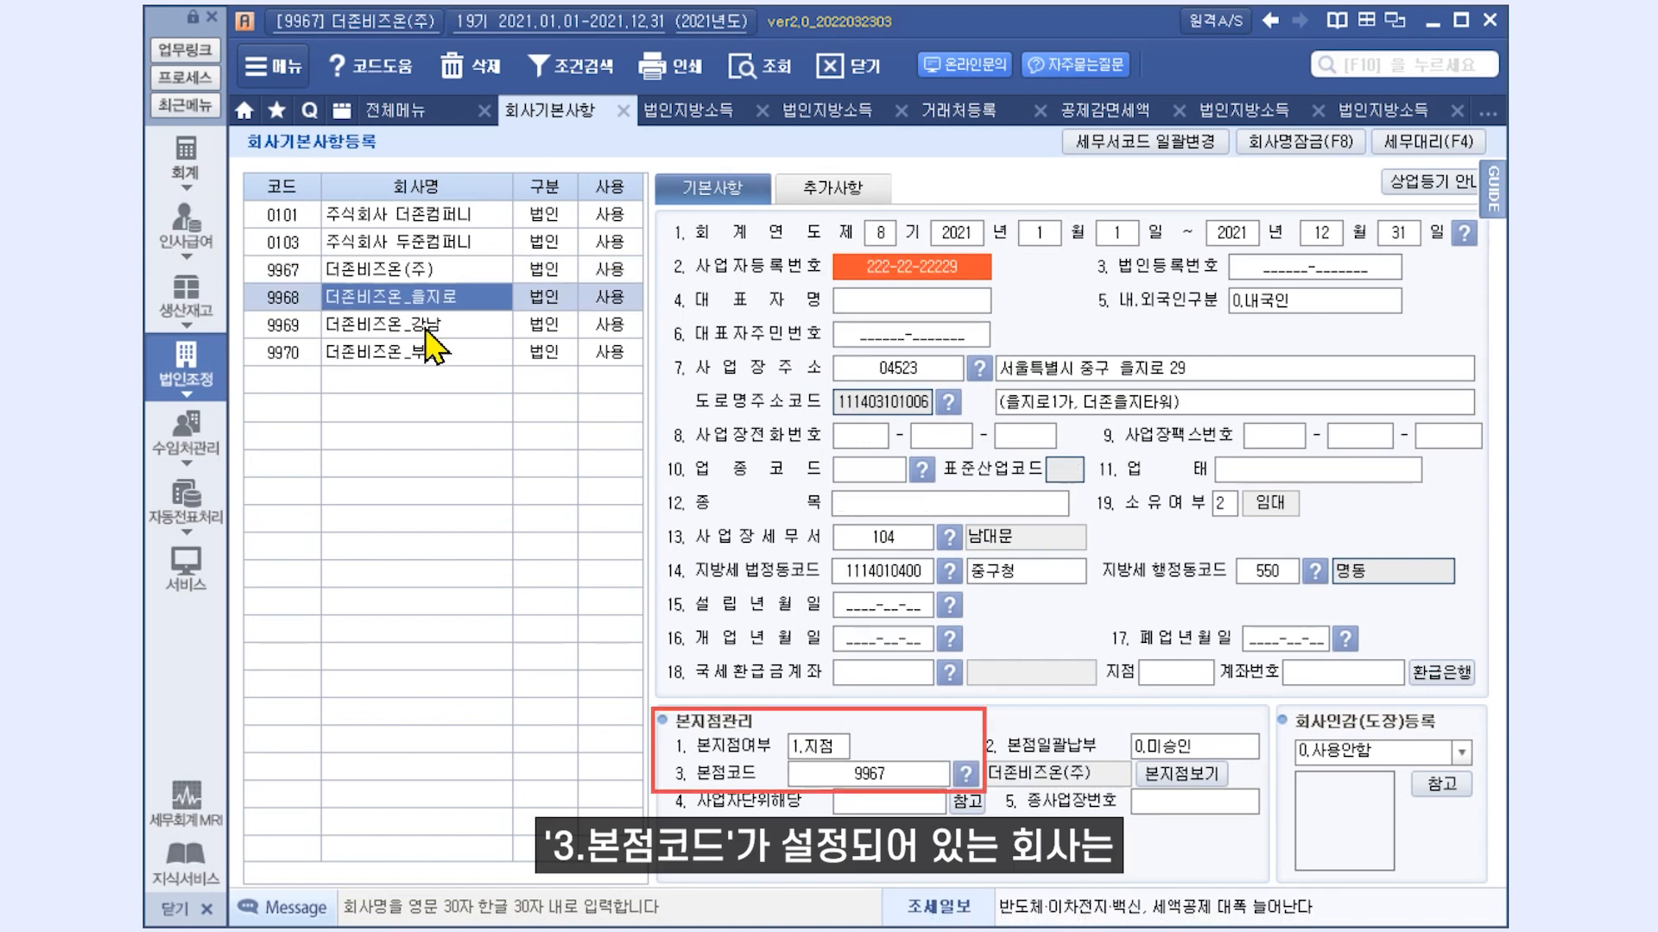
click(426, 328)
click(430, 354)
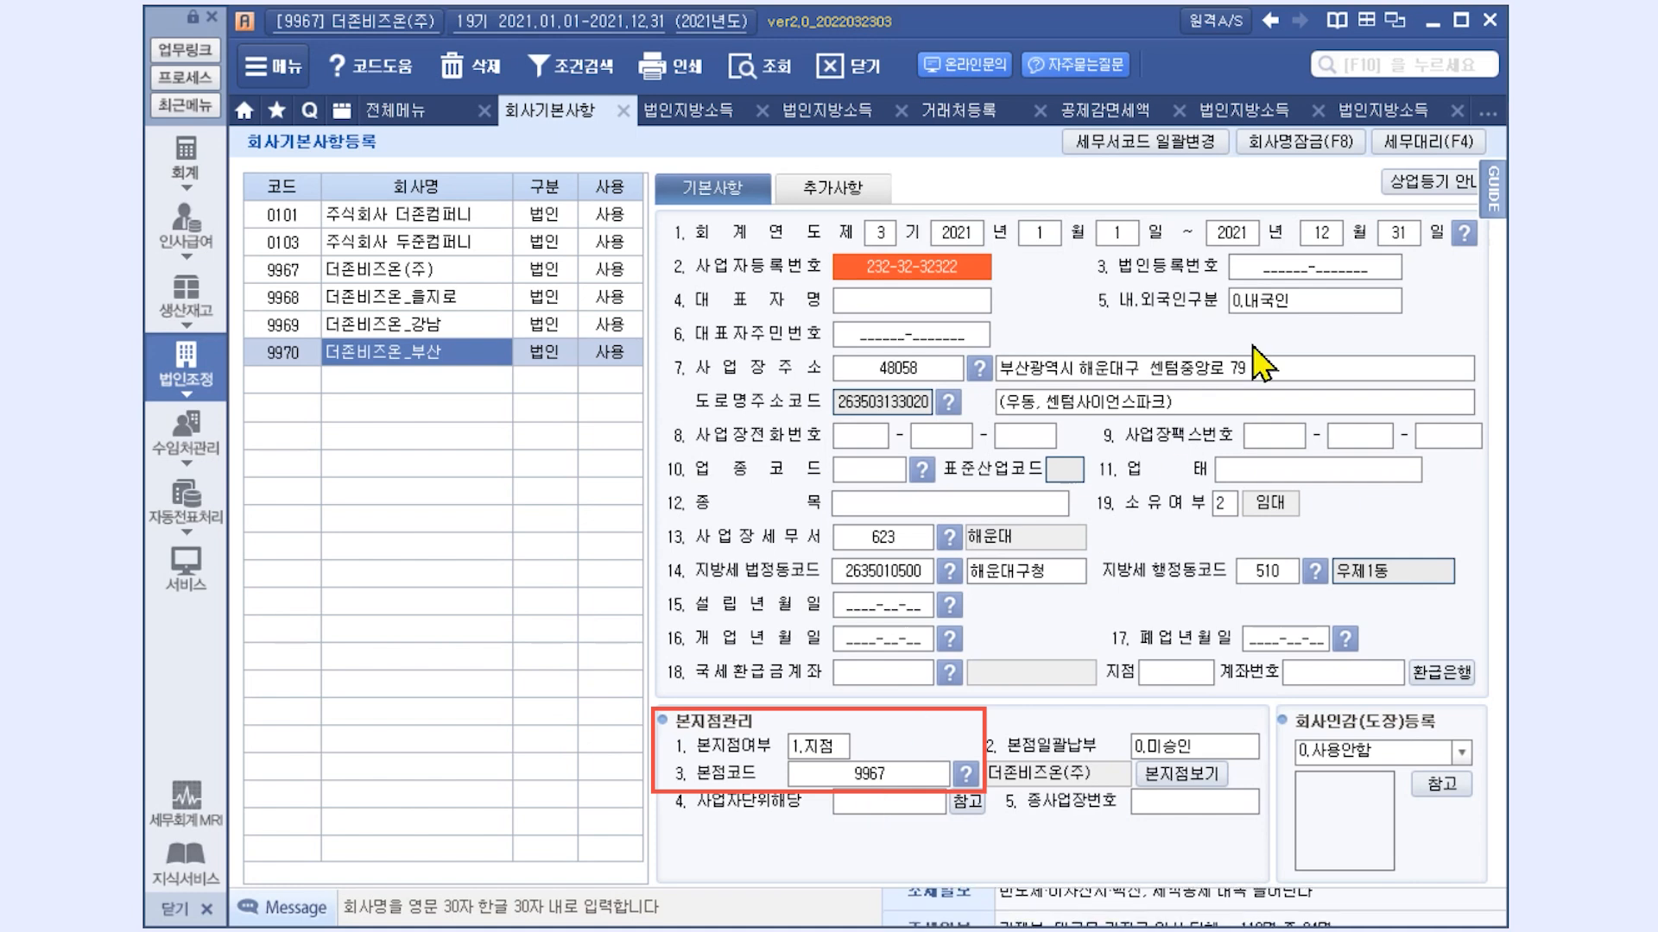
Add 더존비즈온_을지로, 더존비즈온_강남 and 더존비즈온_부산 as workplaces in the 법인지방소득세과표신고서_복수
click(1385, 114)
double_click(348, 331)
double_click(639, 381)
double_click(328, 352)
double_click(638, 409)
double_click(328, 380)
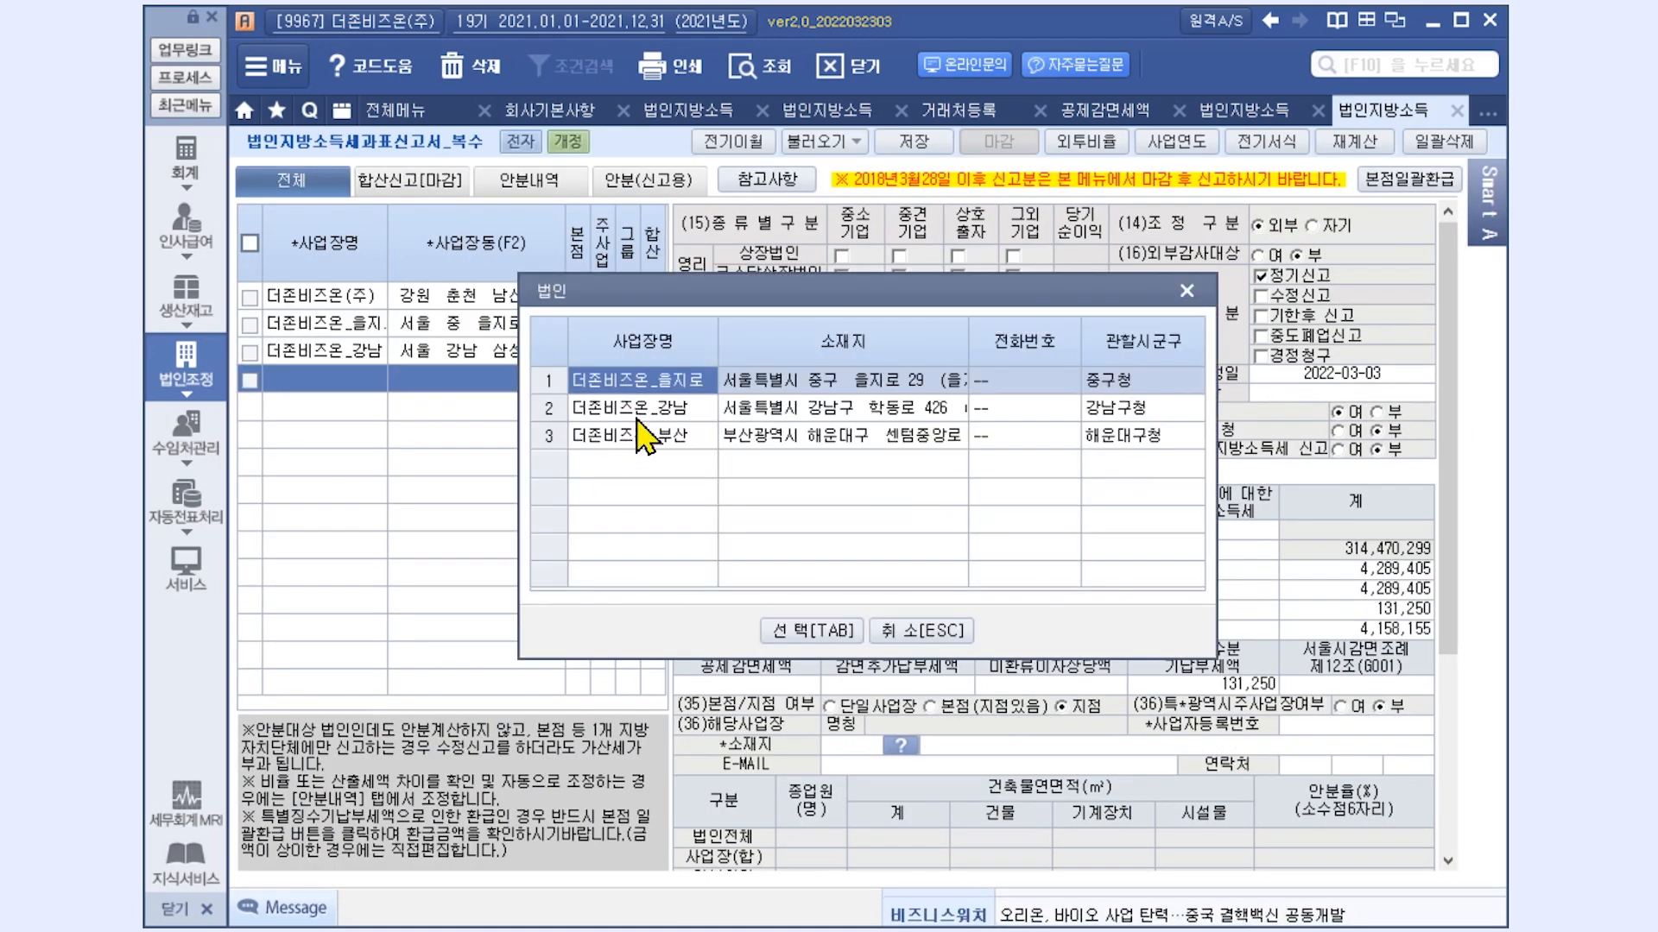
double_click(639, 436)
Check the head office entry and read the 참고사항 notes on 특별시(광역시) 합산신고, closing them when done
click(350, 298)
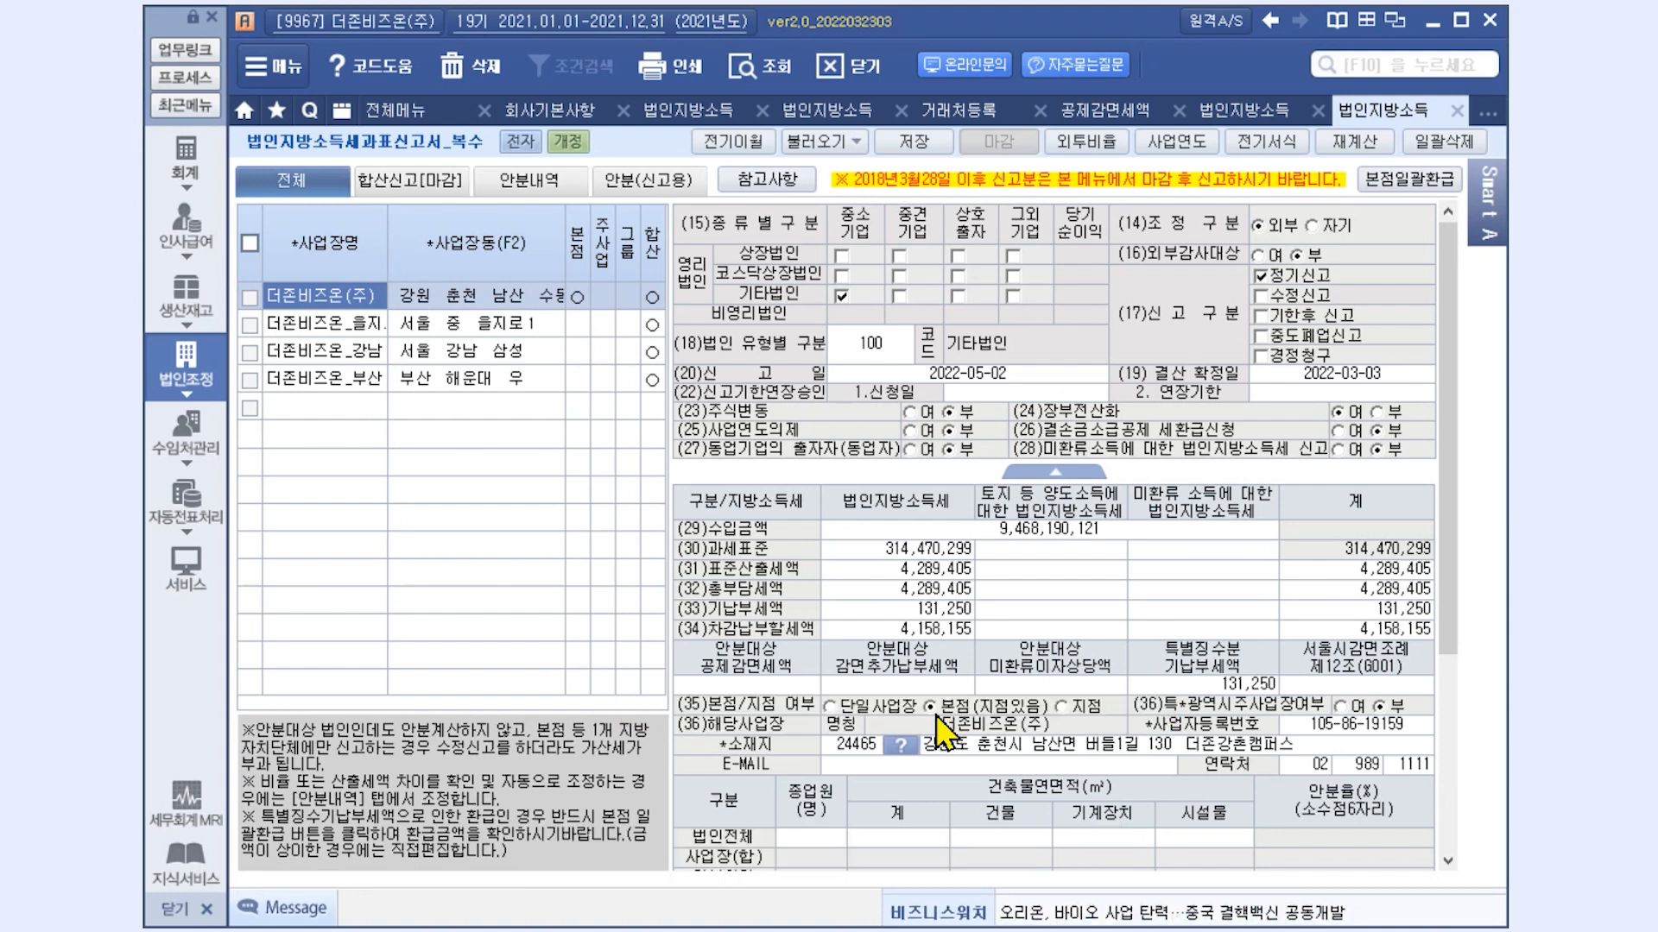
click(786, 181)
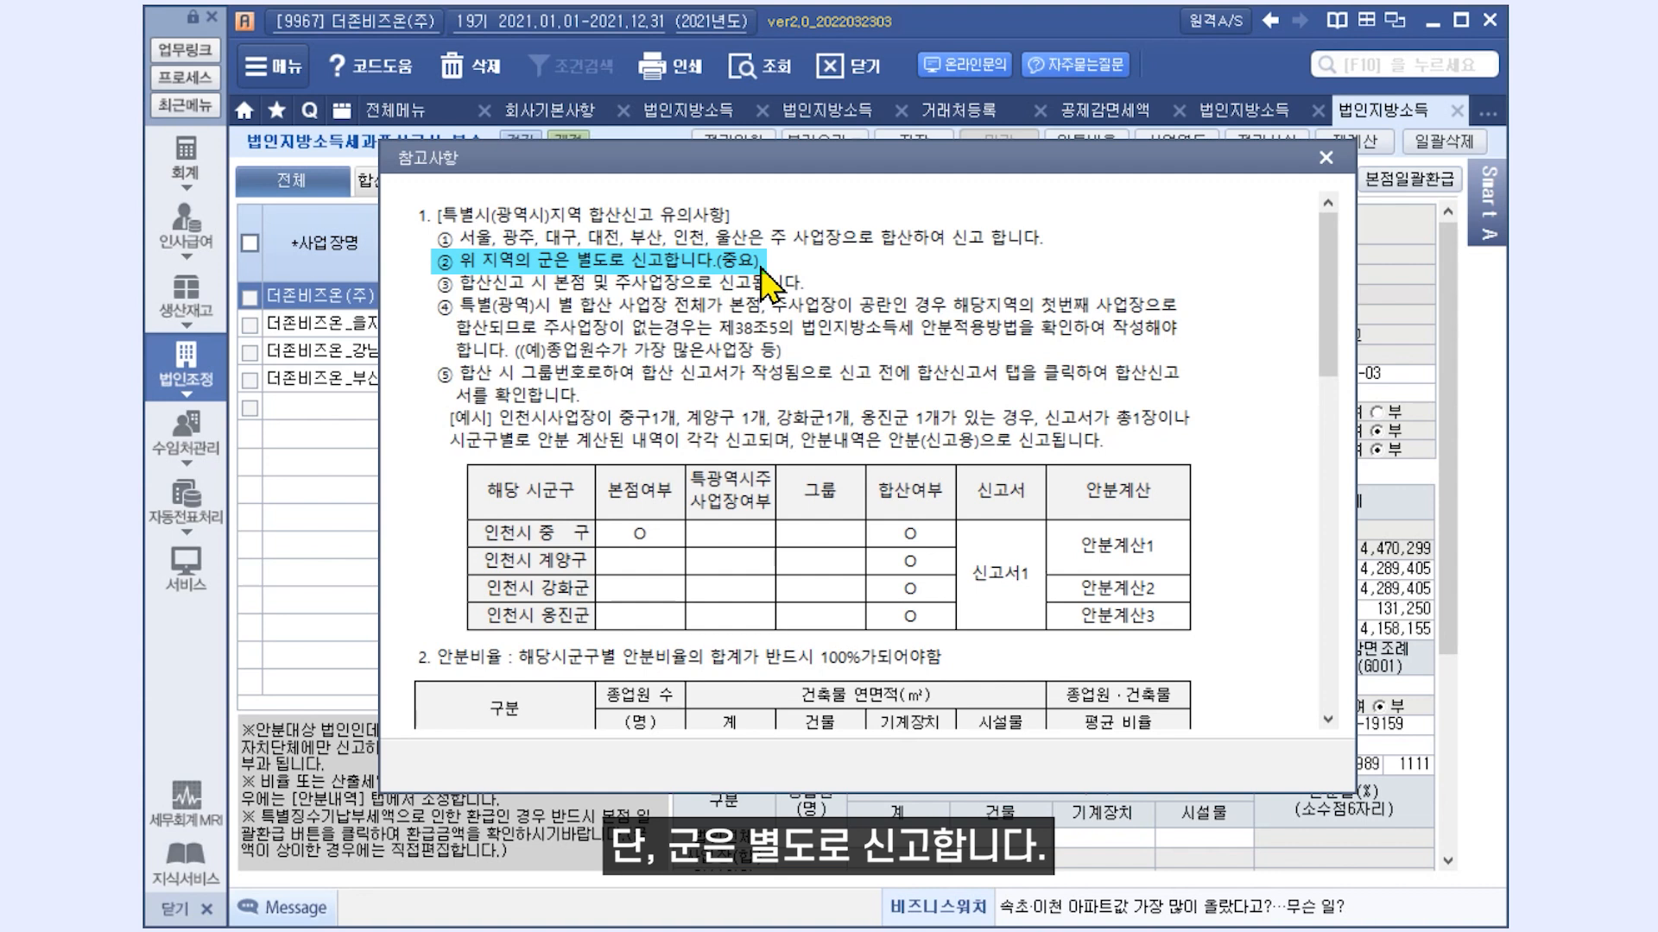
click(1326, 159)
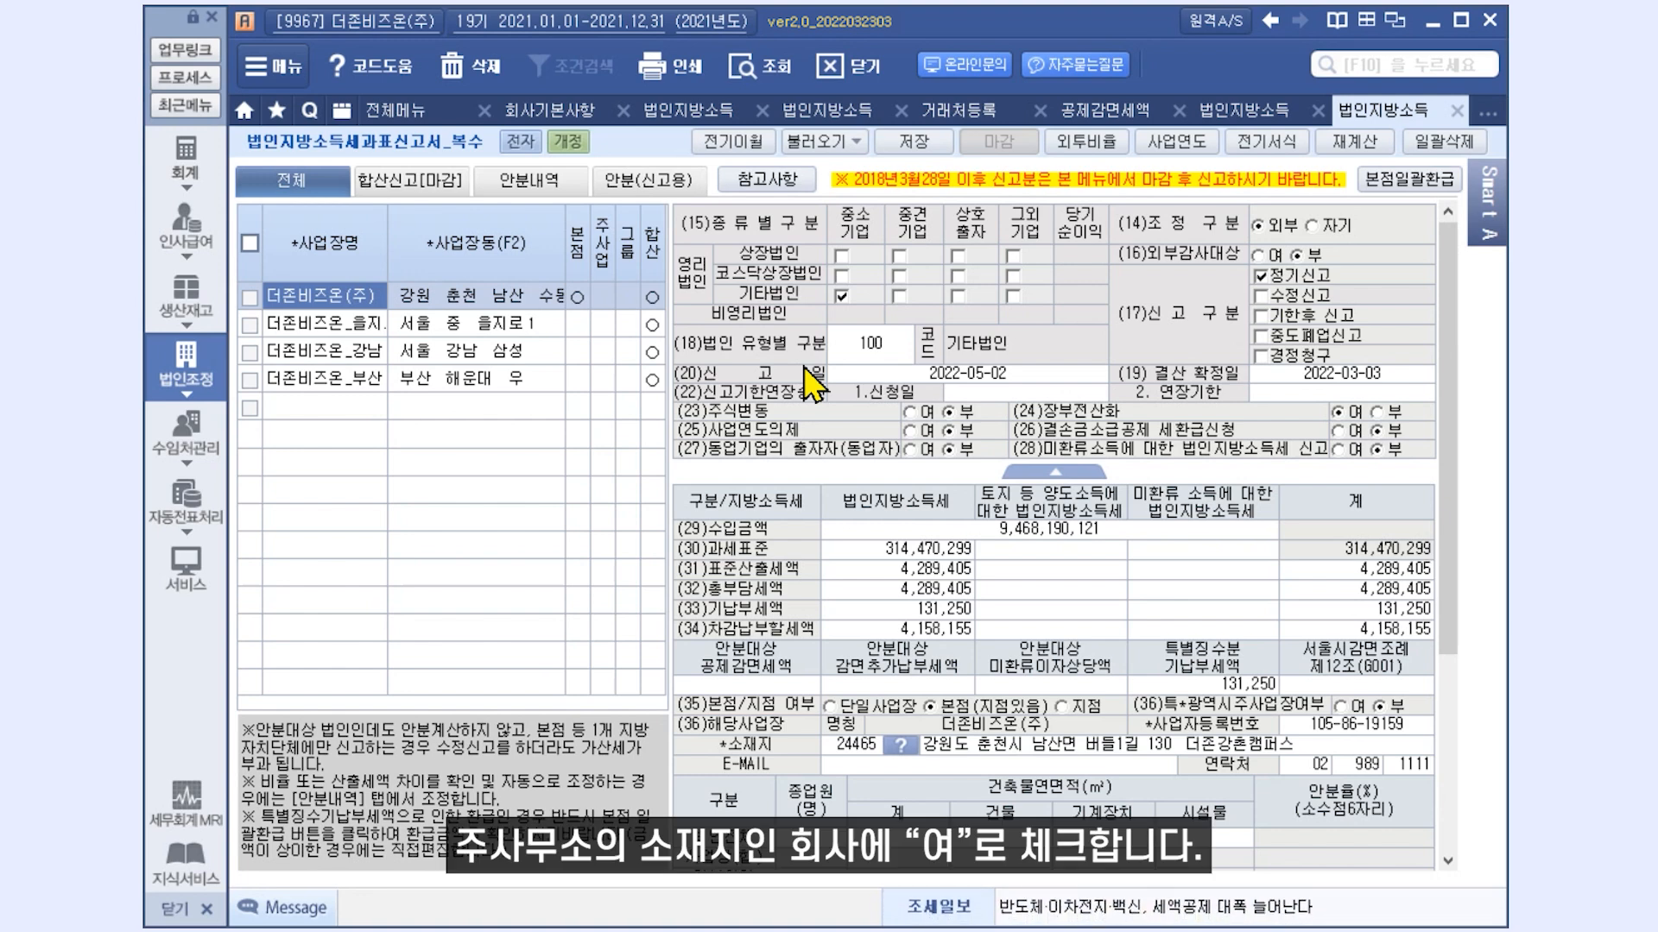
Mark the 을지로 branch as the 주사업장
click(603, 325)
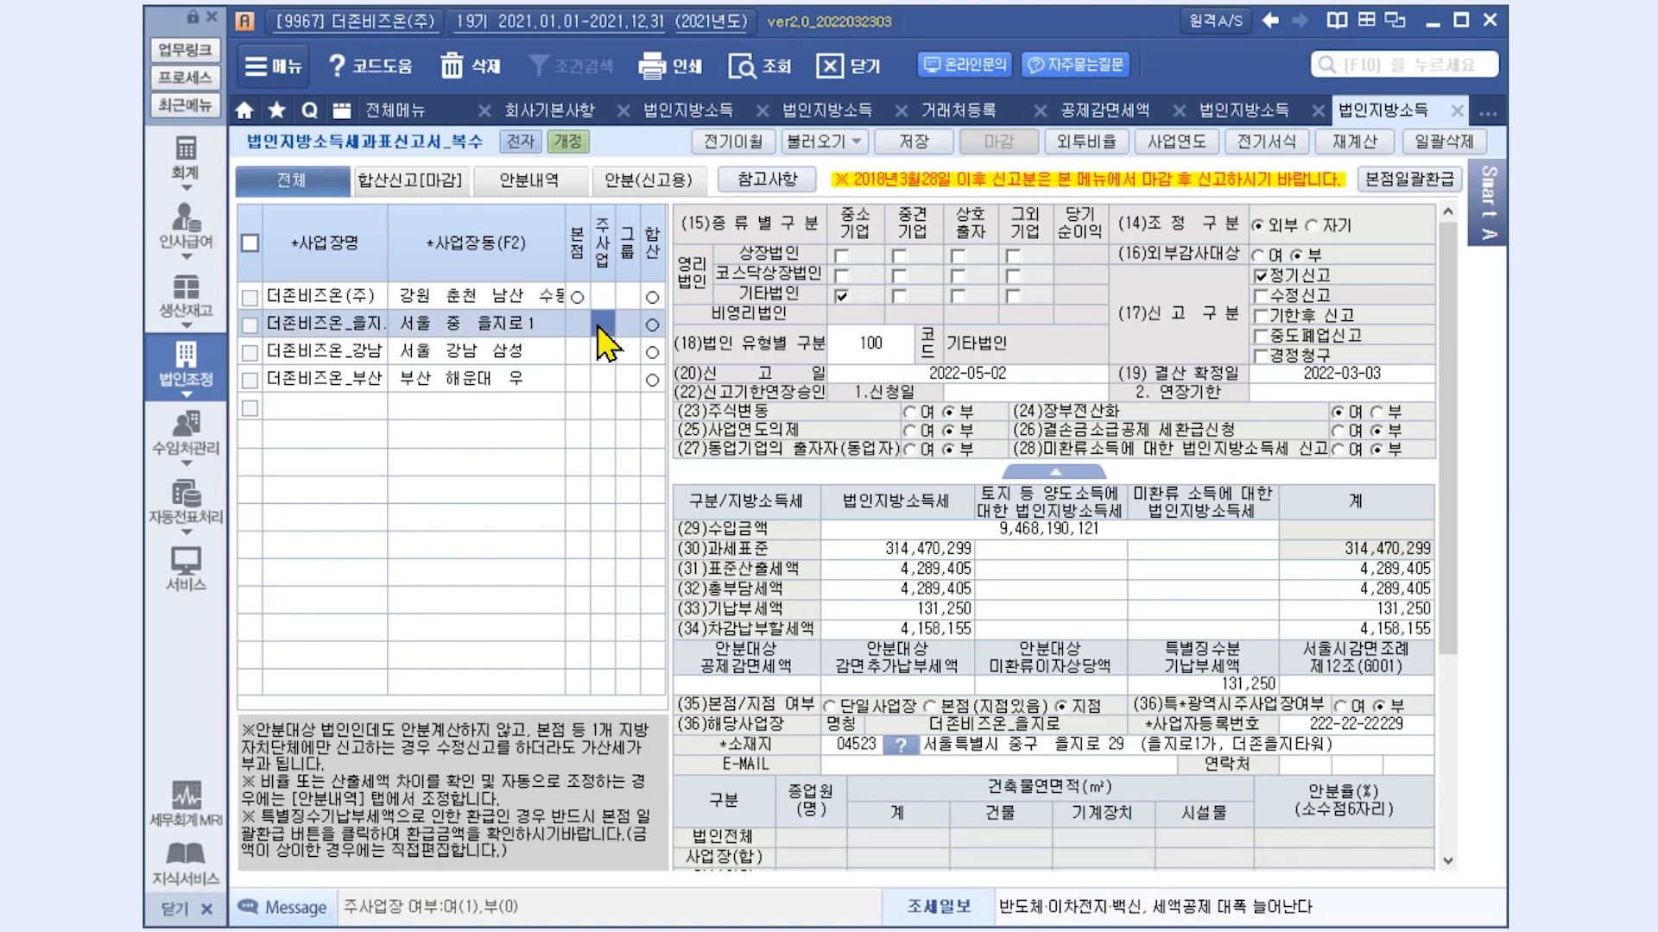
click(598, 326)
click(810, 537)
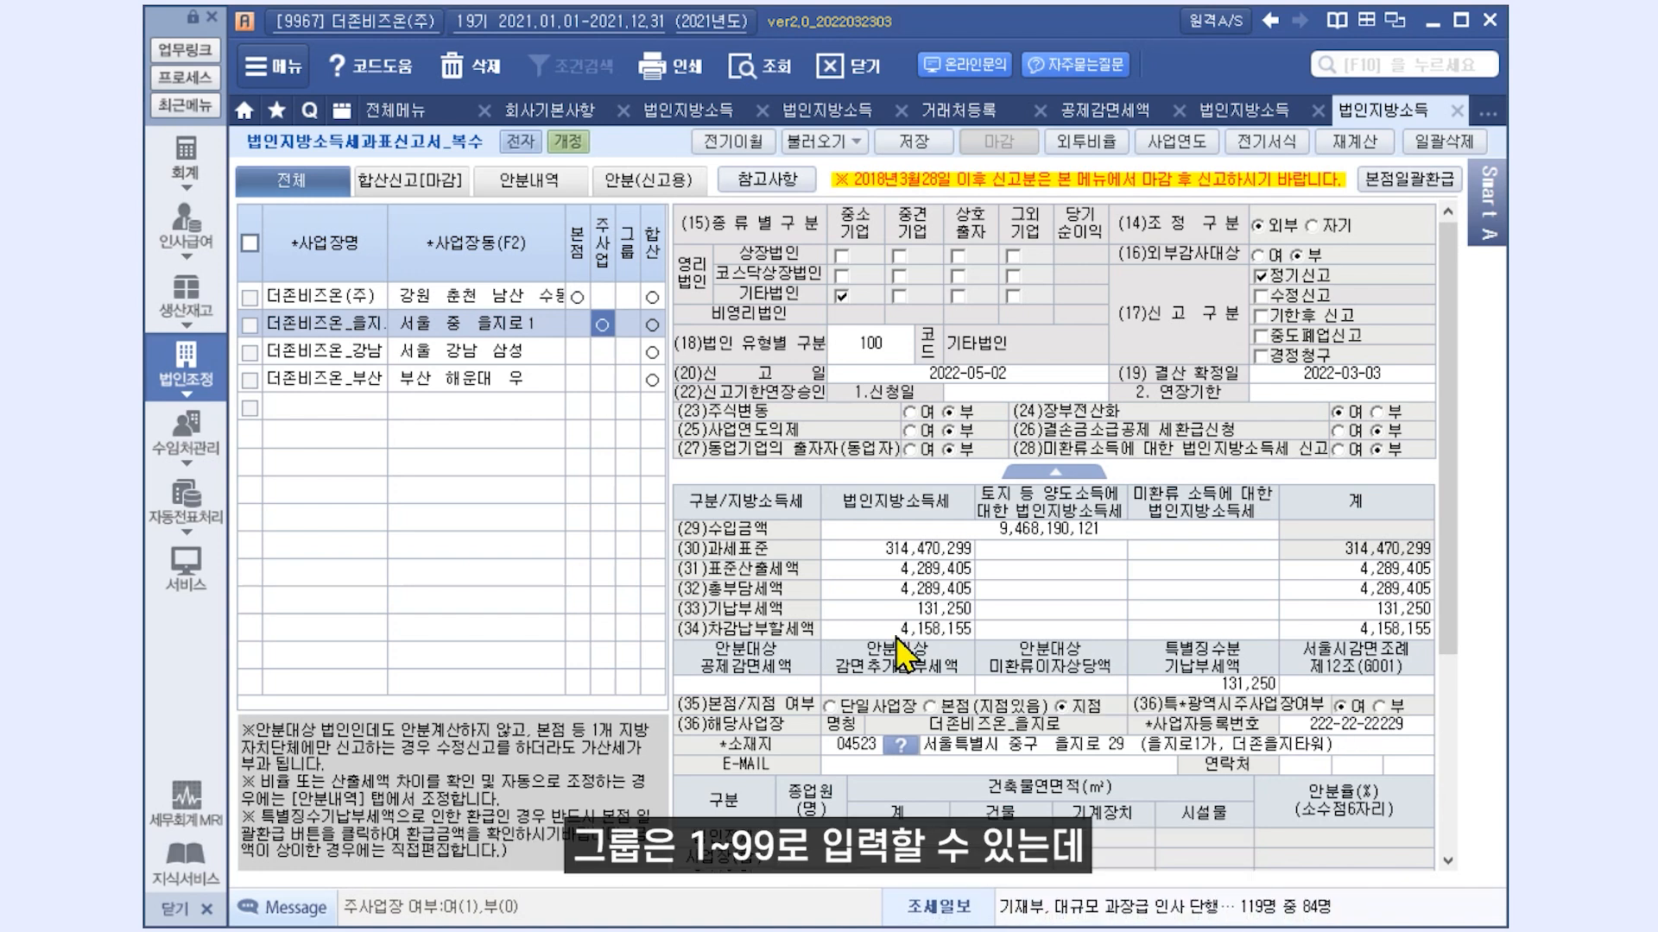
Check the 그룹 fields of the branches and reread the 참고사항 notes on combined filing for metropolitan areas
click(629, 336)
click(634, 356)
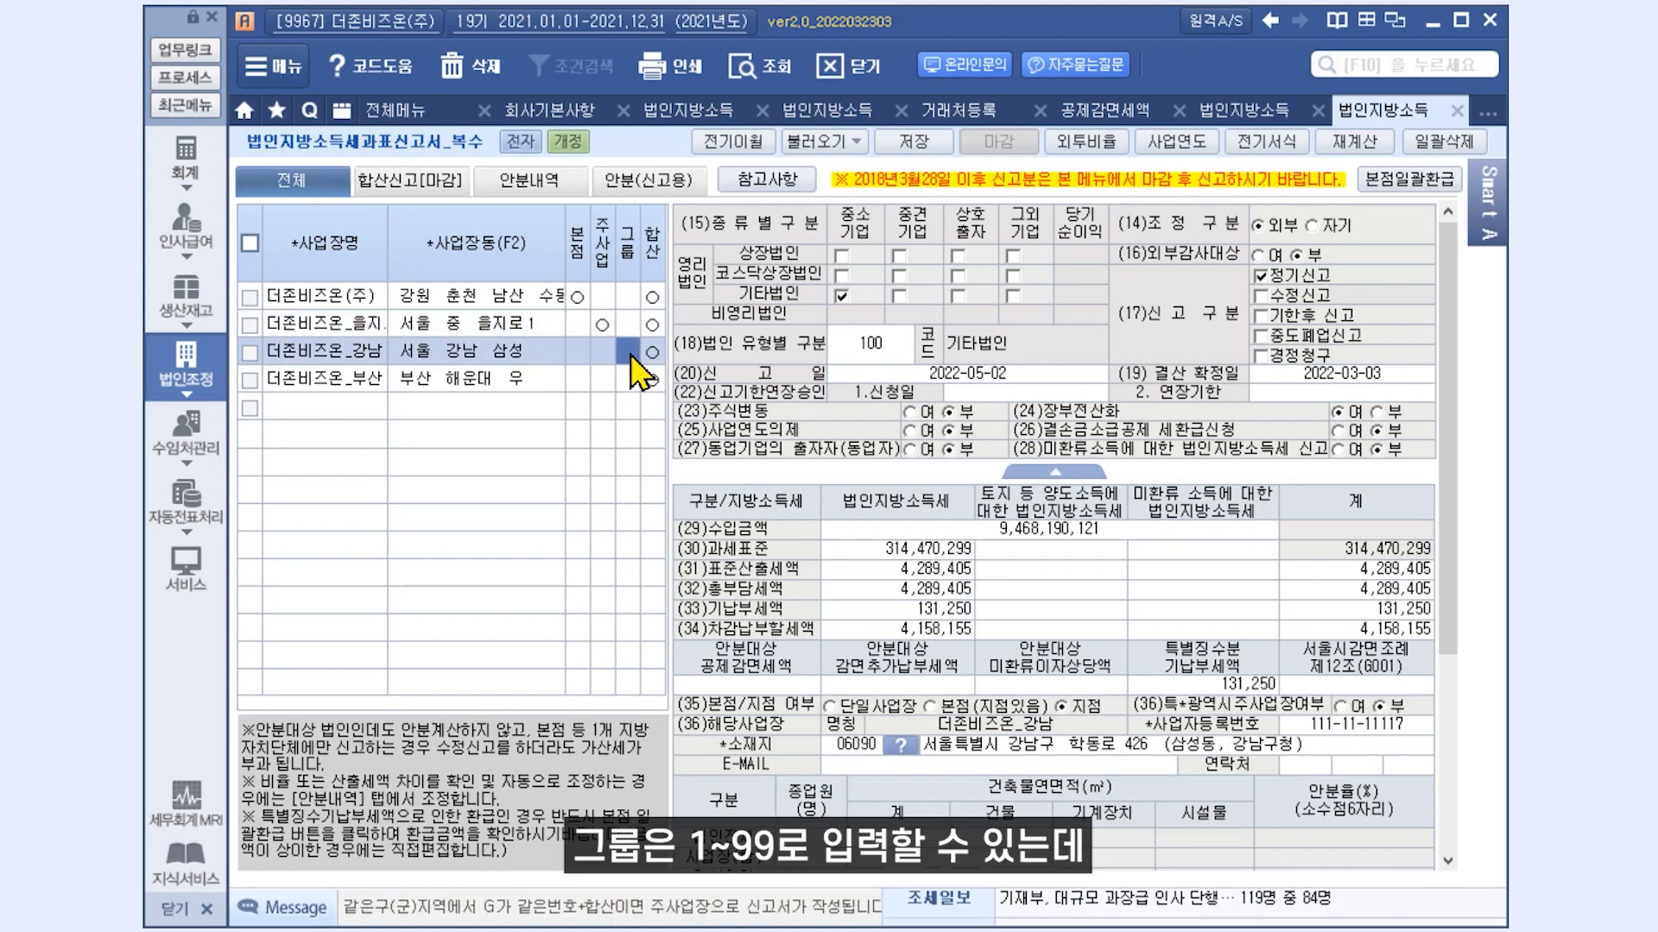
click(637, 381)
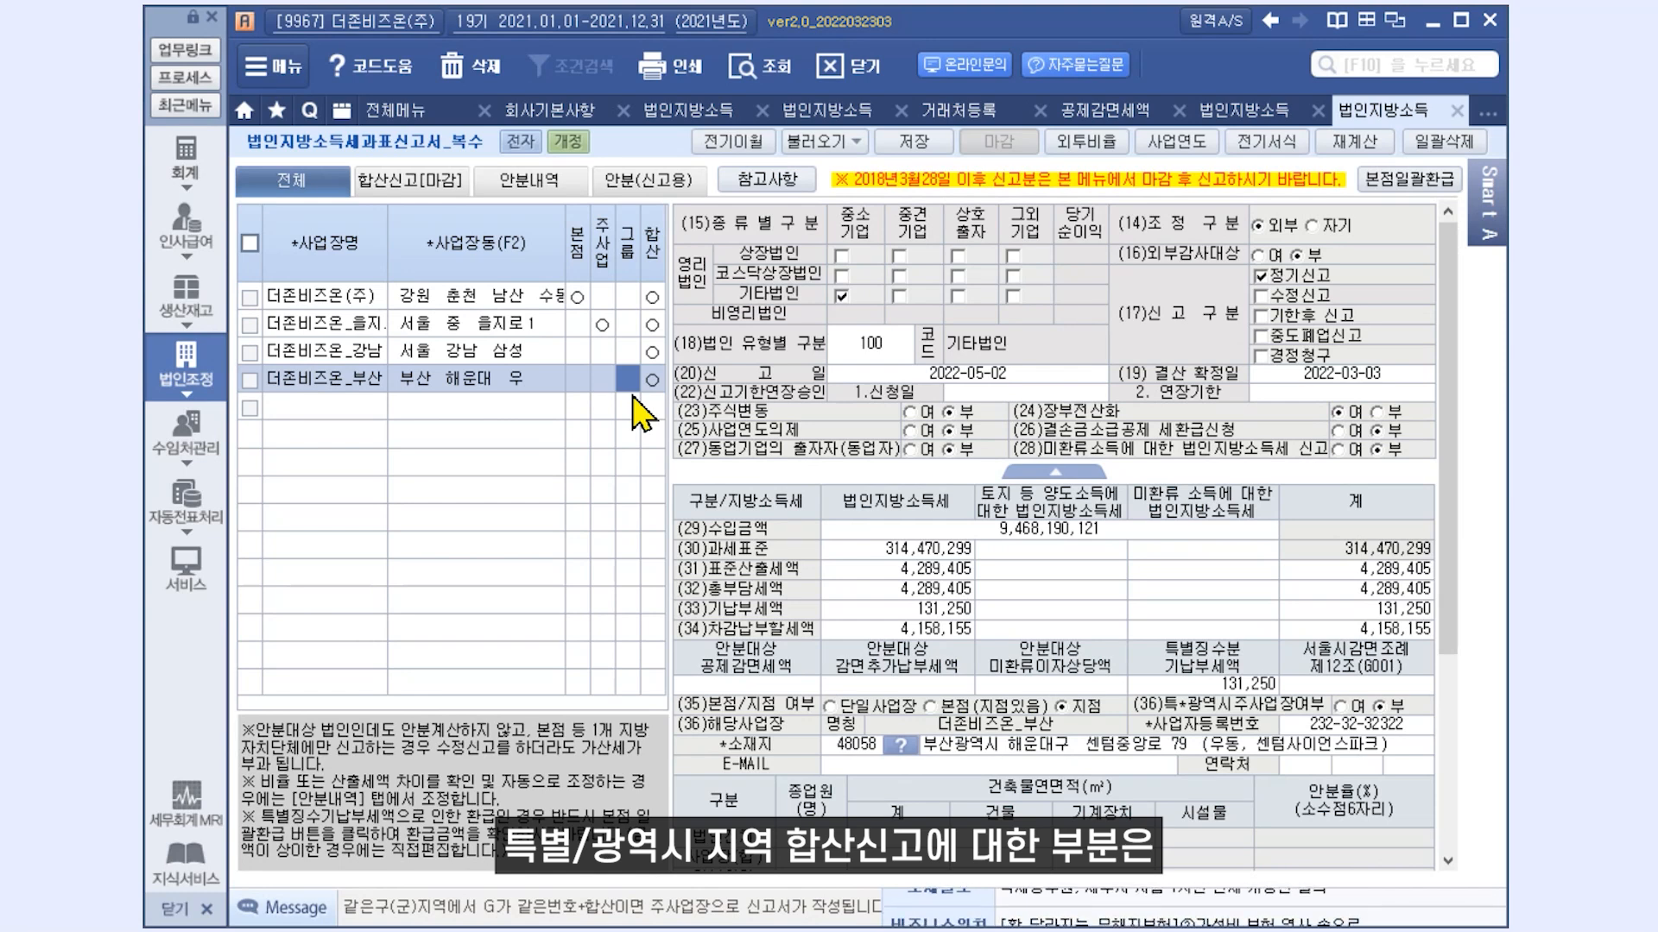
click(781, 180)
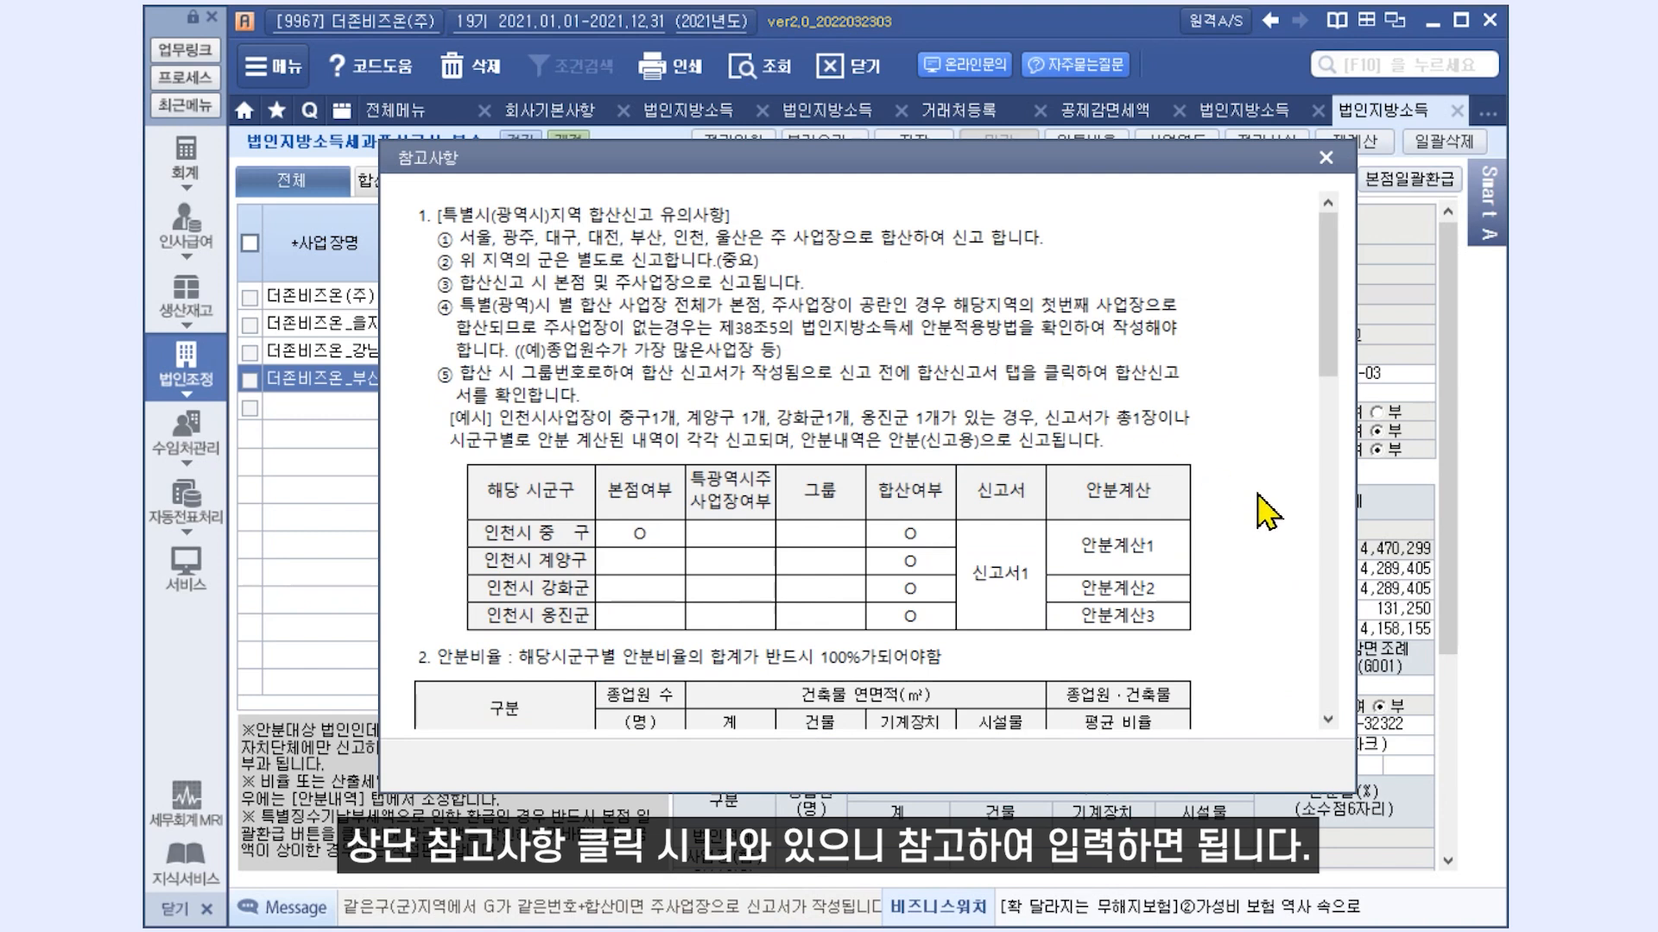
click(1326, 157)
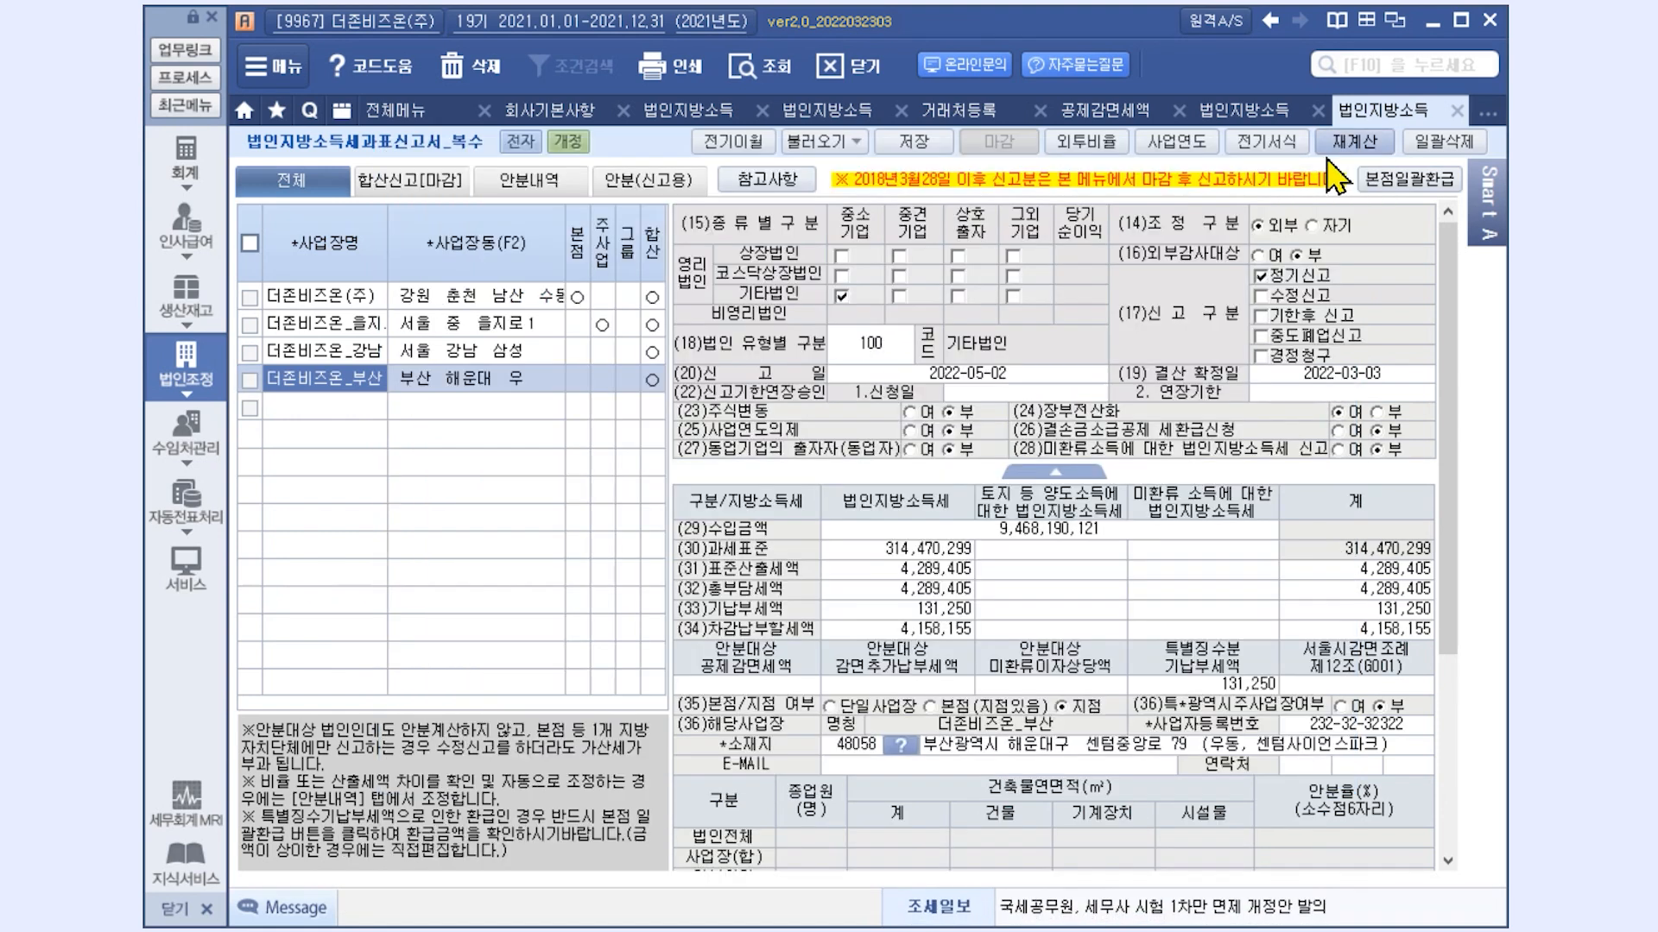
Reload the related form data for the head office 더존비즈온(주)
click(552, 296)
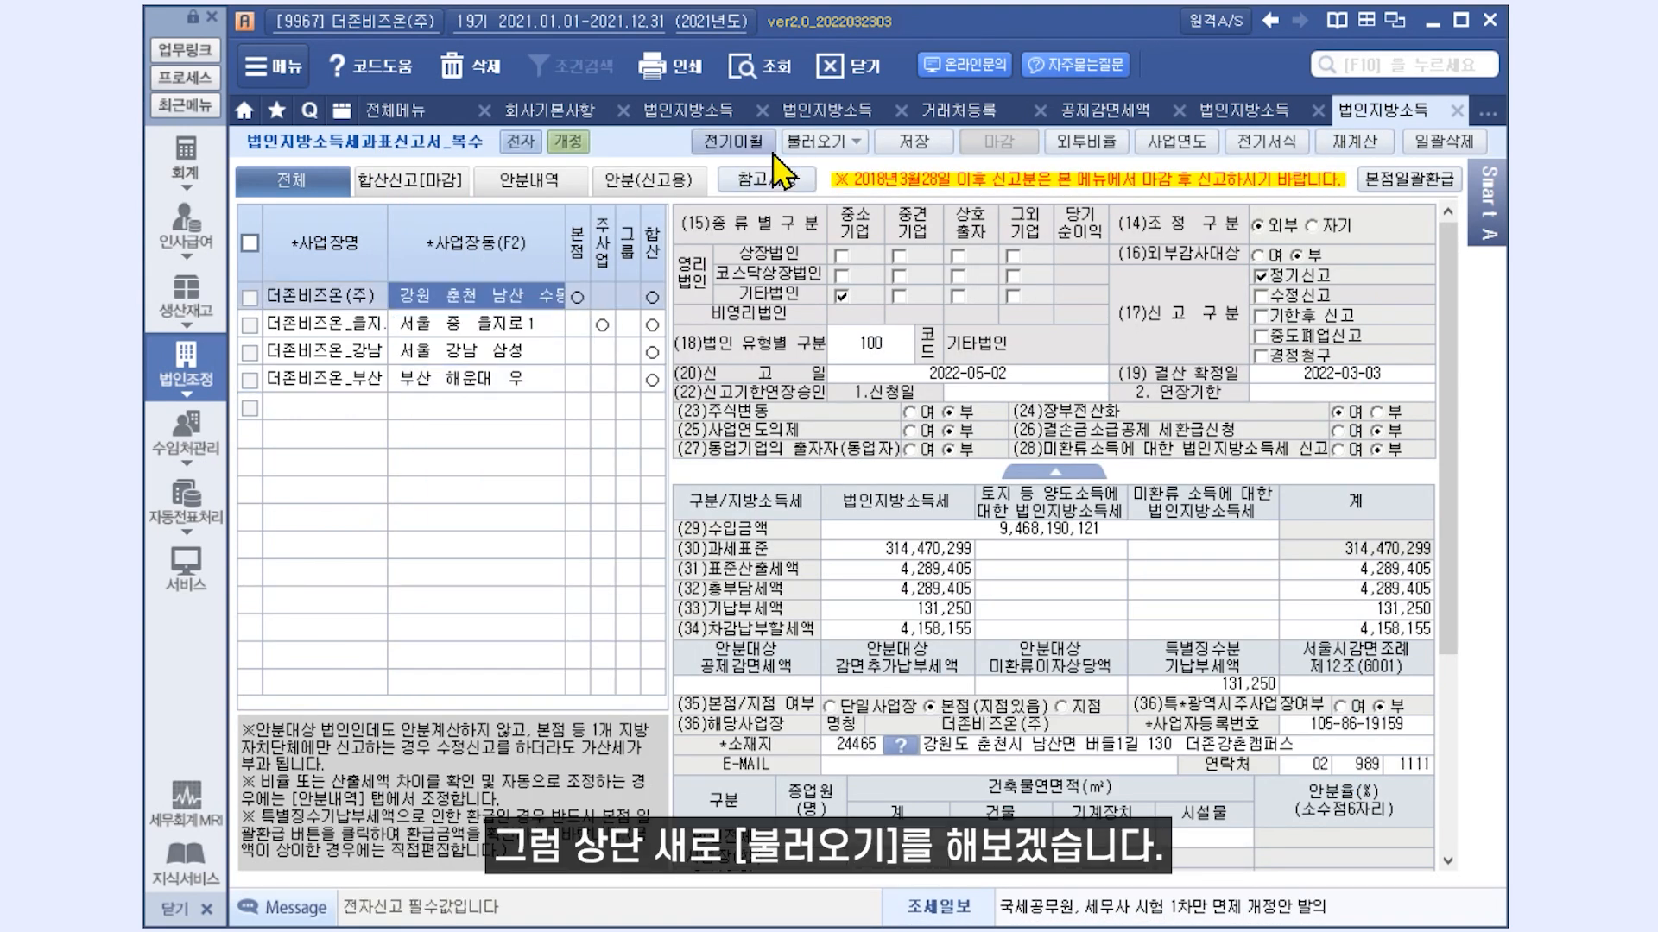
click(825, 143)
click(906, 632)
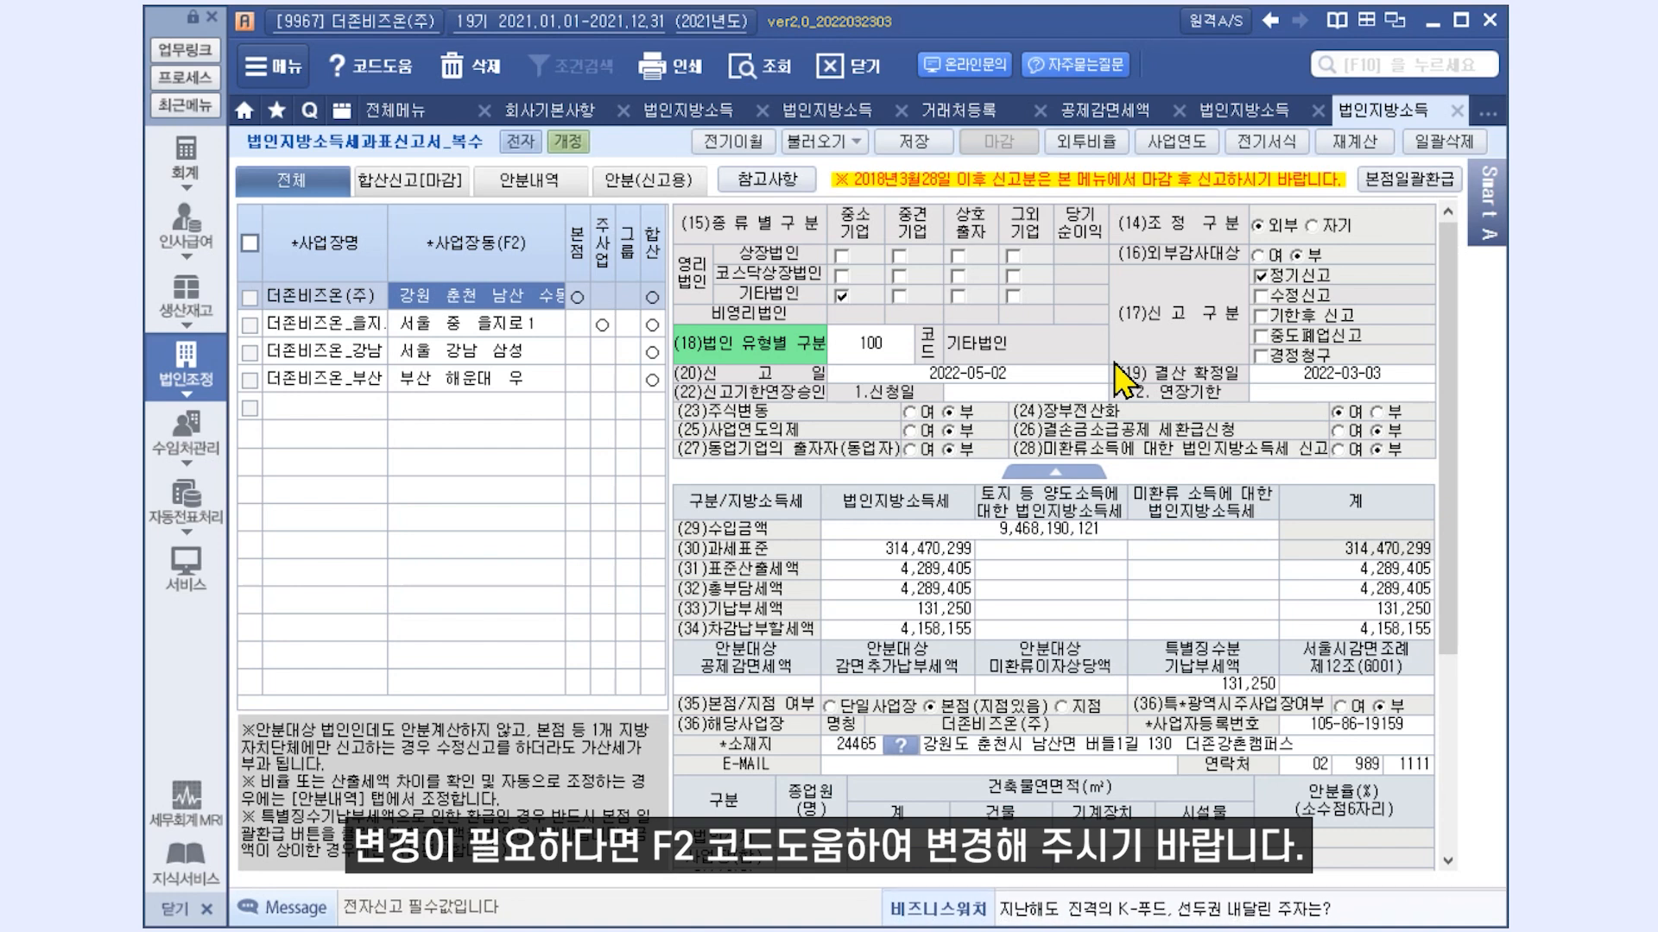
Look through the corporation types in the (18)법인 유형별 구분 code help, close it and check the (20)신고일 field
click(884, 356)
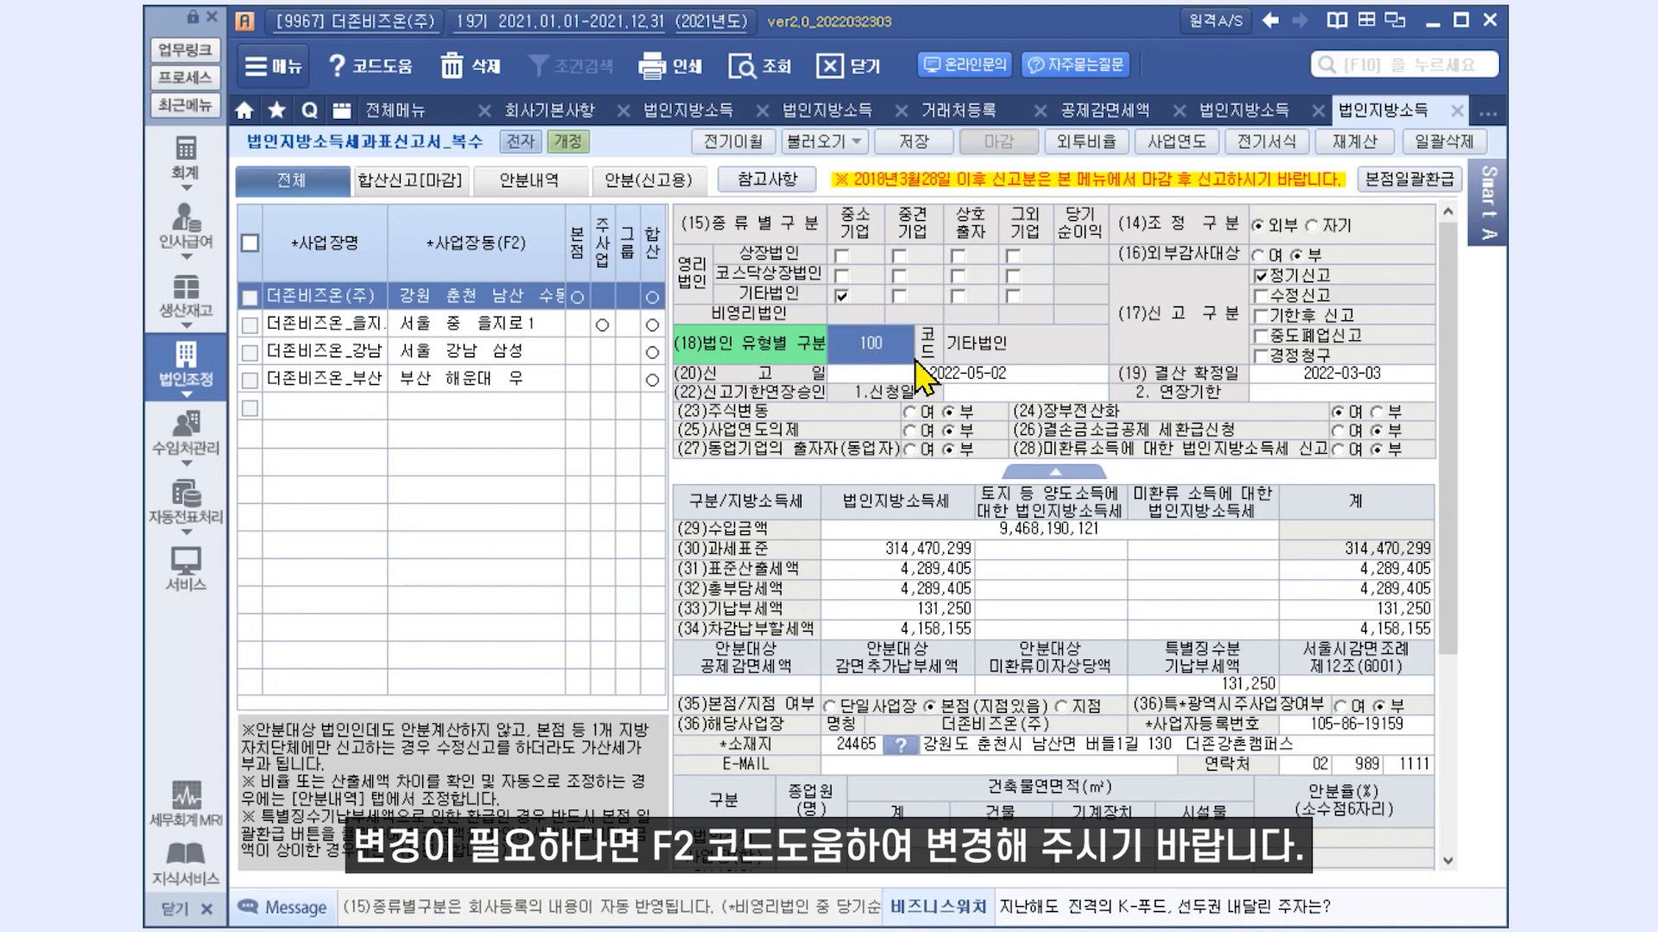
key(F2)
click(994, 204)
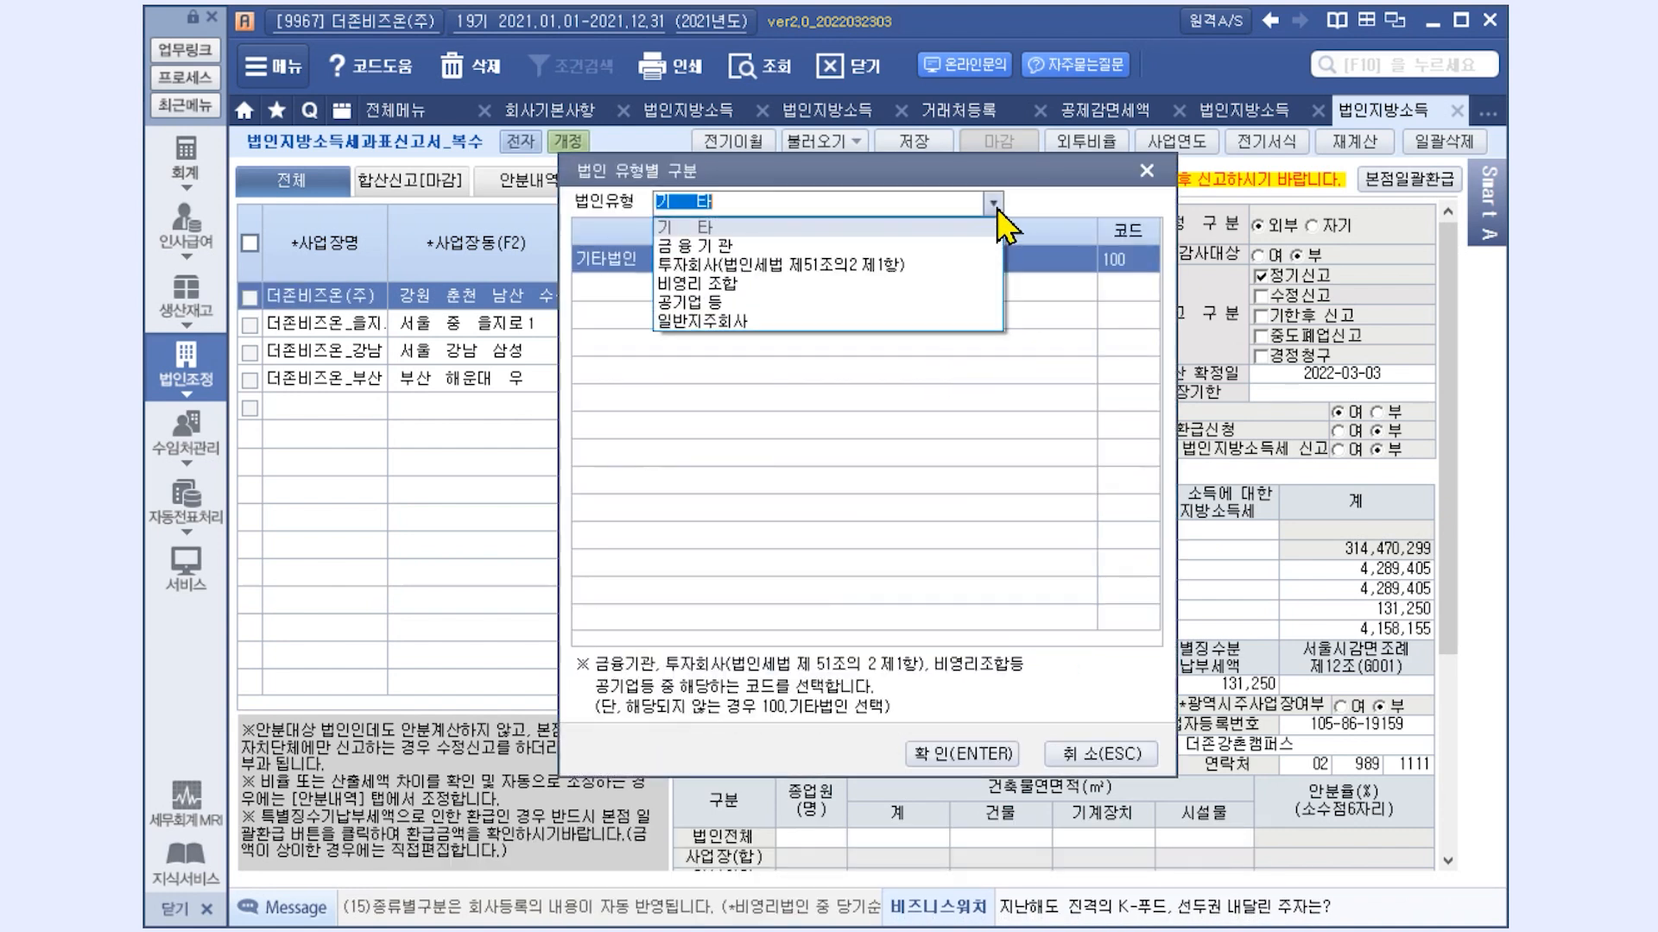
click(994, 203)
click(1146, 171)
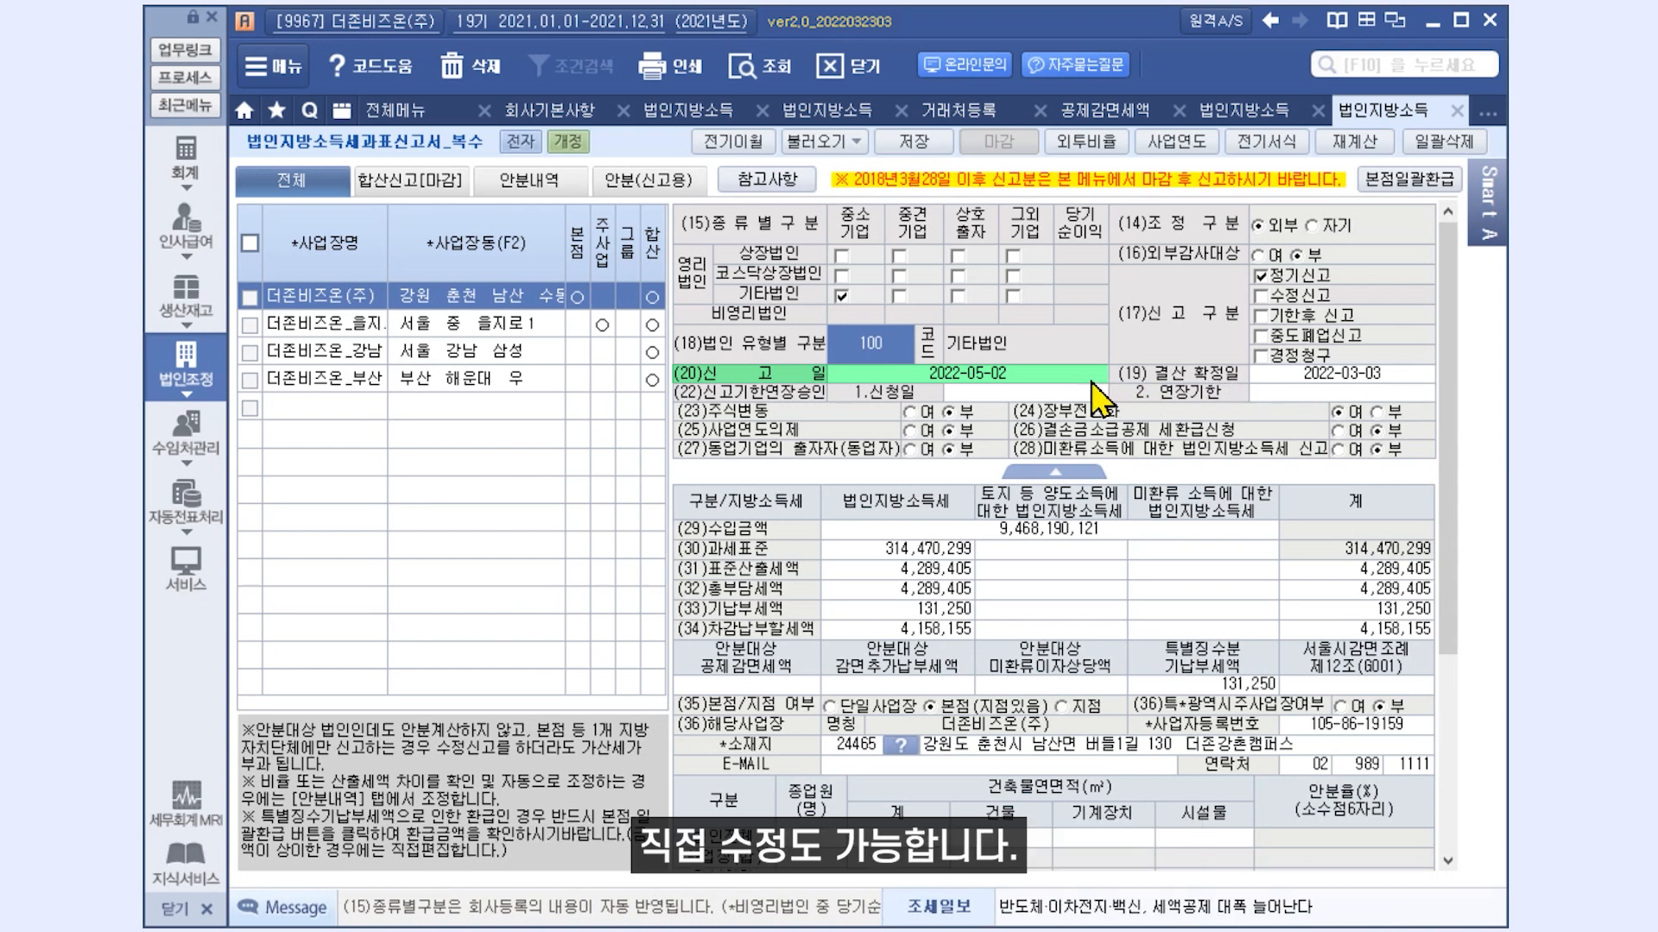
click(1058, 373)
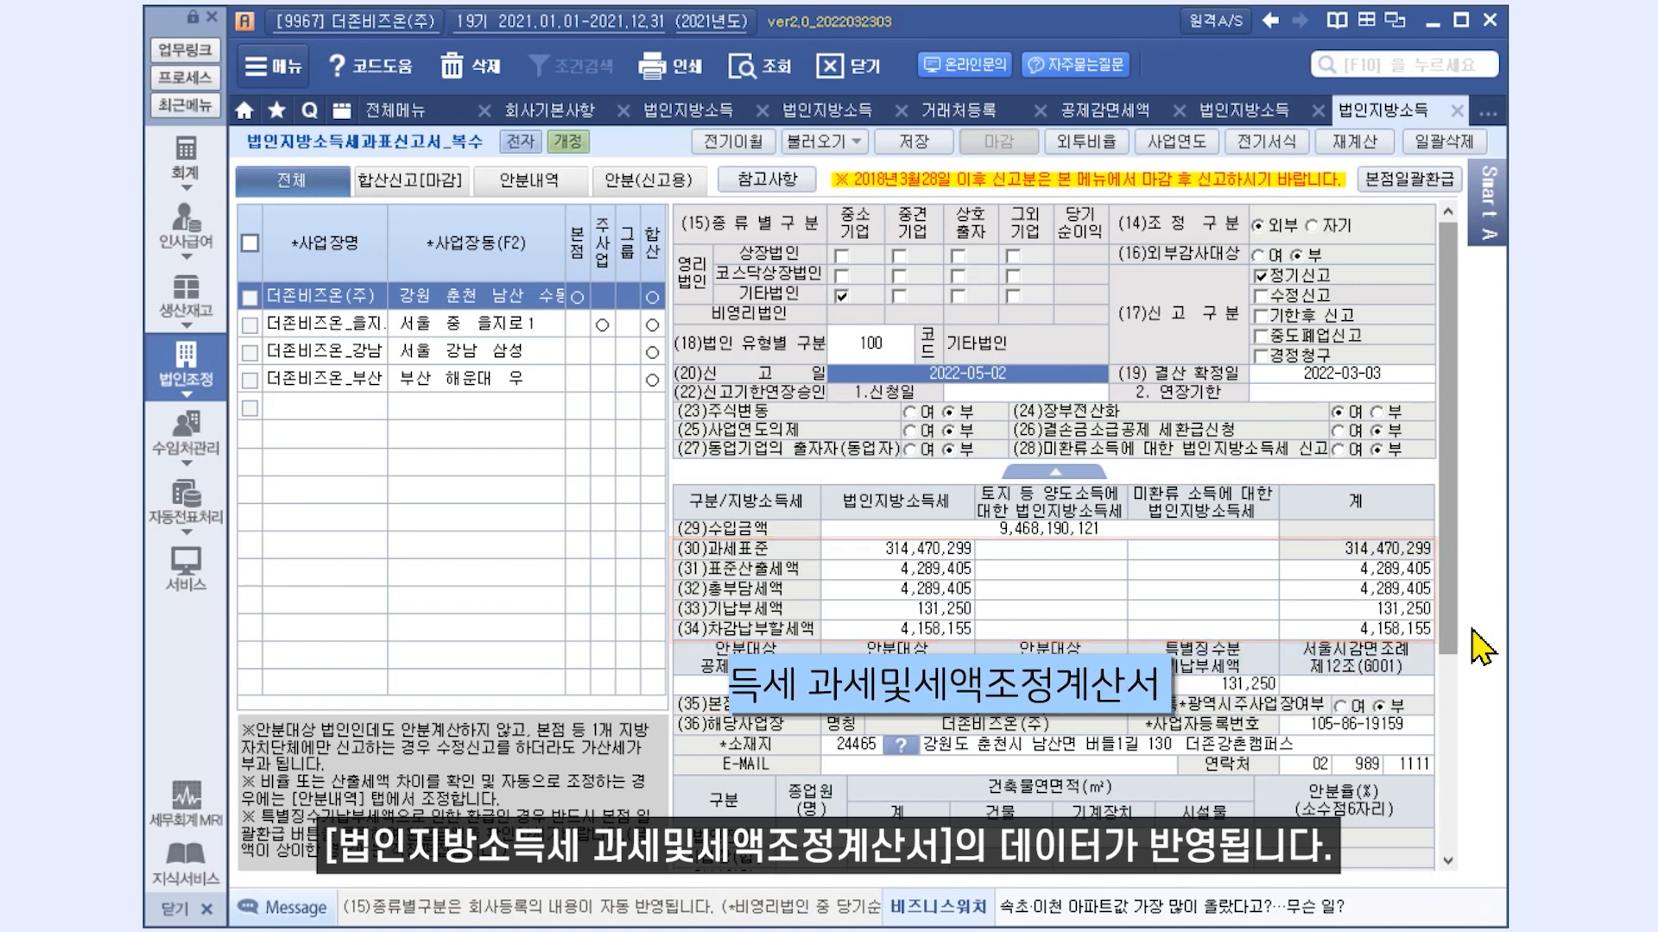
Fill in the 법인전체 row with 1,200 employees, 200,000 ㎡ 건물, 15,000 ㎡ 기계장치 and 20,000 ㎡ 시설물
scroll(1473, 659, down, 3)
scroll(1457, 745, down, 1)
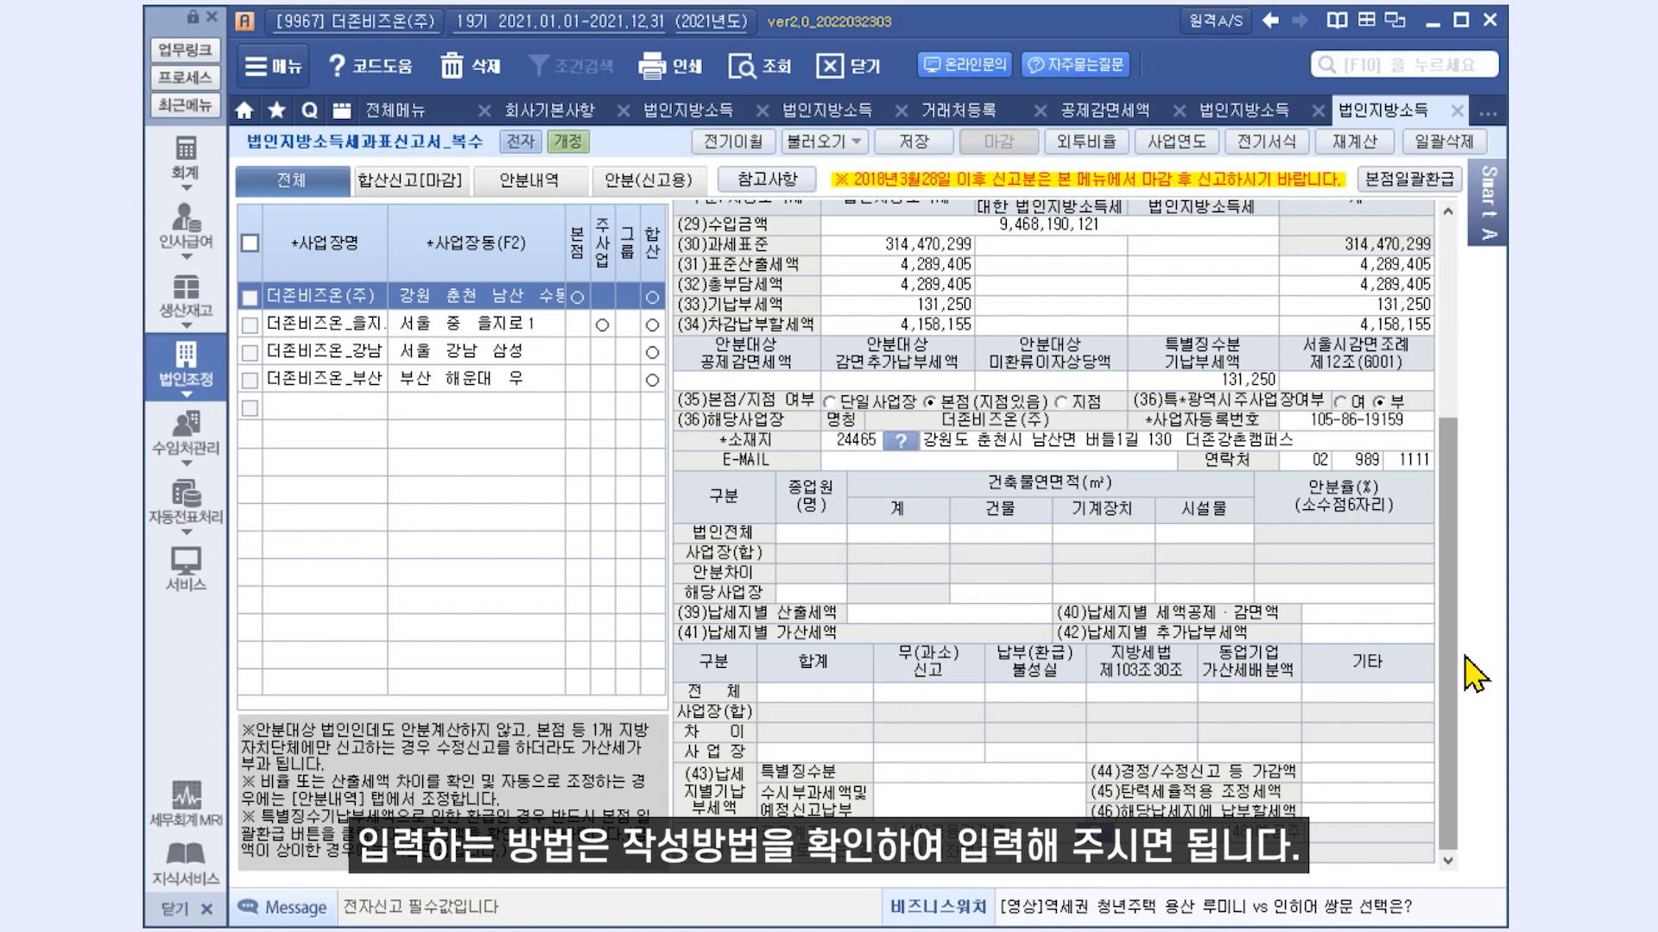
click(808, 535)
text(1,200)
key(Return)
text(2000000)
key(Return)
text(15000)
key(Return)
text(2)
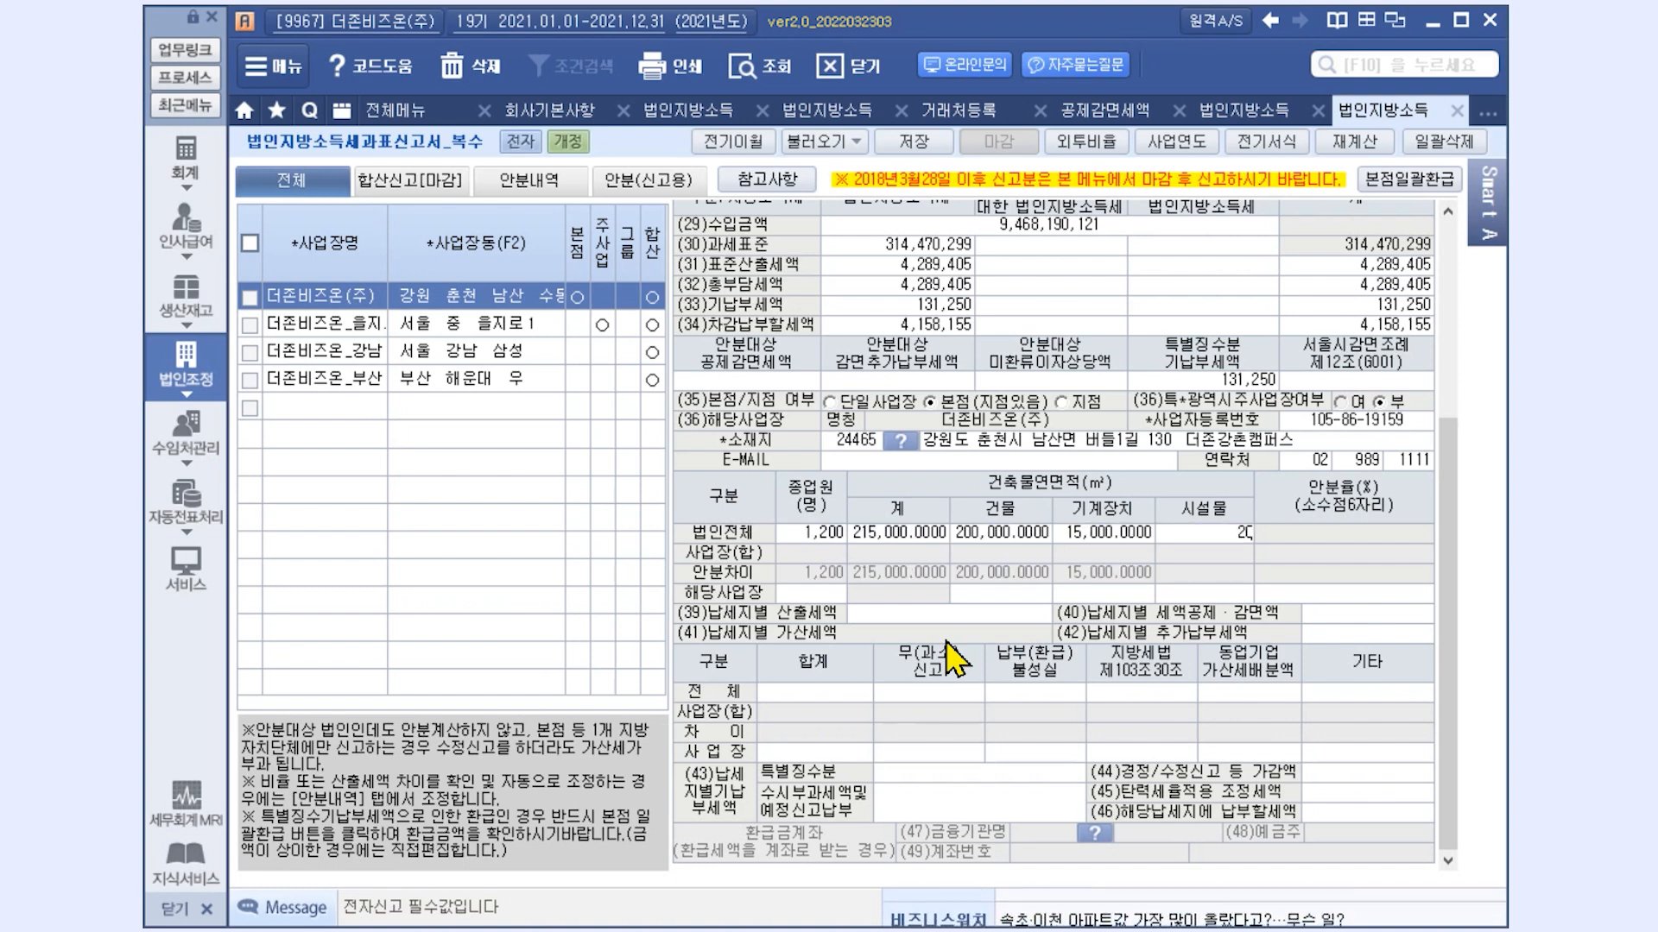
text(0,000)
key(Return)
Fill in the head office's 해당사업장 row with 600 employees, 100,000 ㎡ 건물, 15,000 ㎡ 기계장치 and 20,000 ㎡ 시설물
text(600)
key(Return)
text(13)
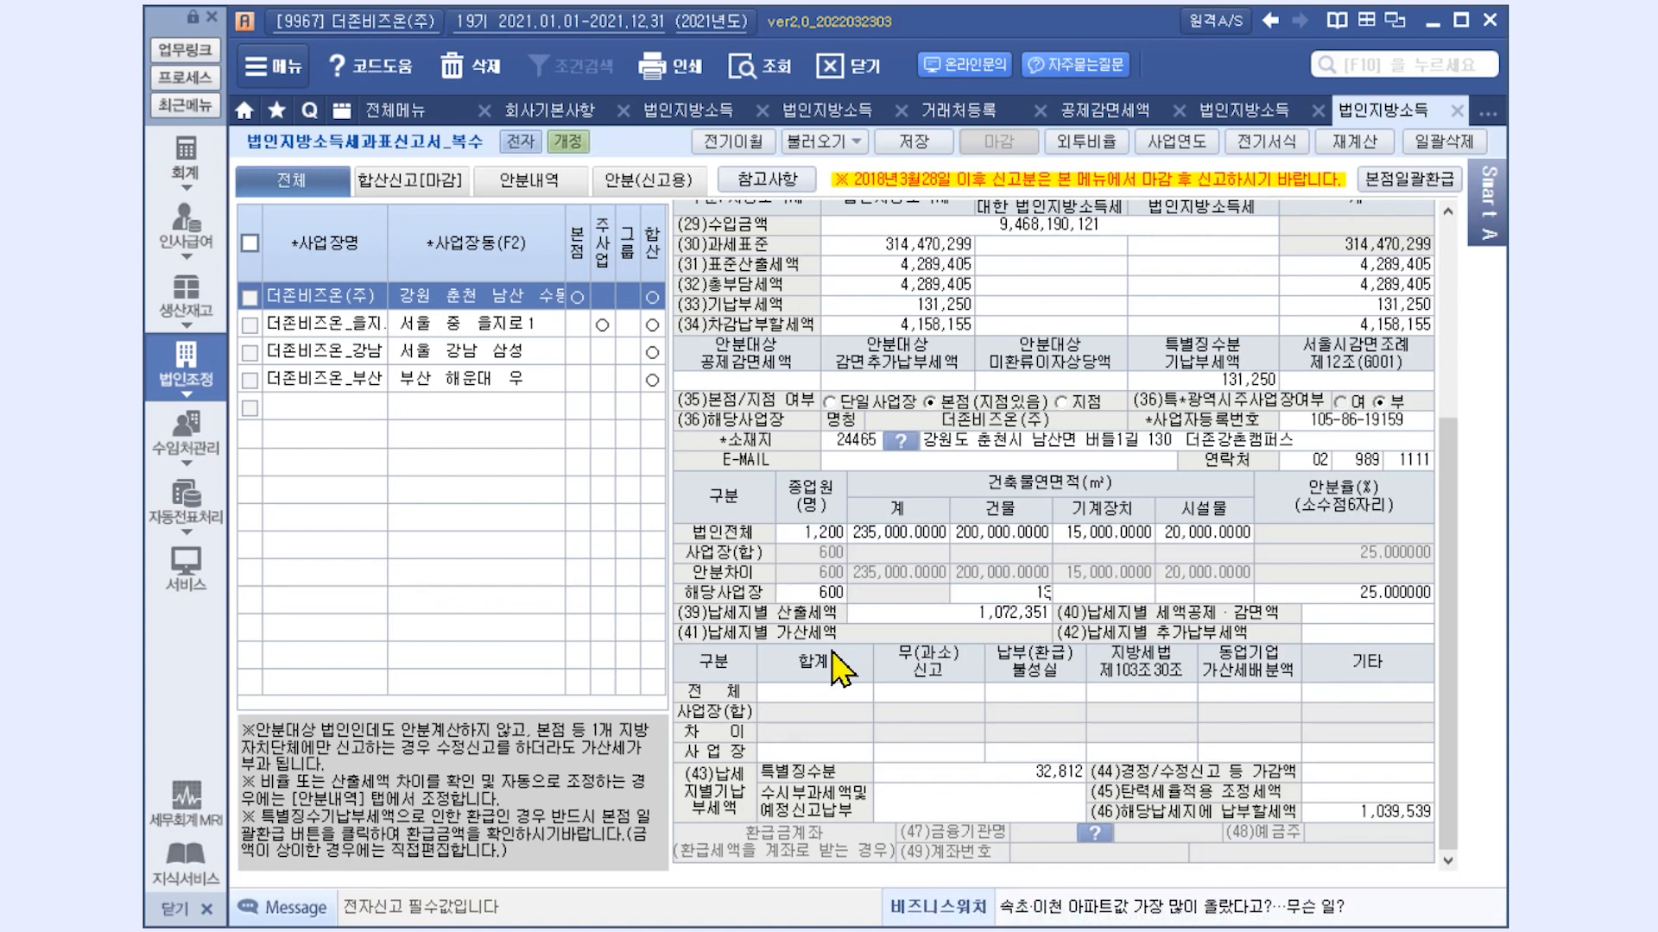
key(Return)
text(15000)
key(Return)
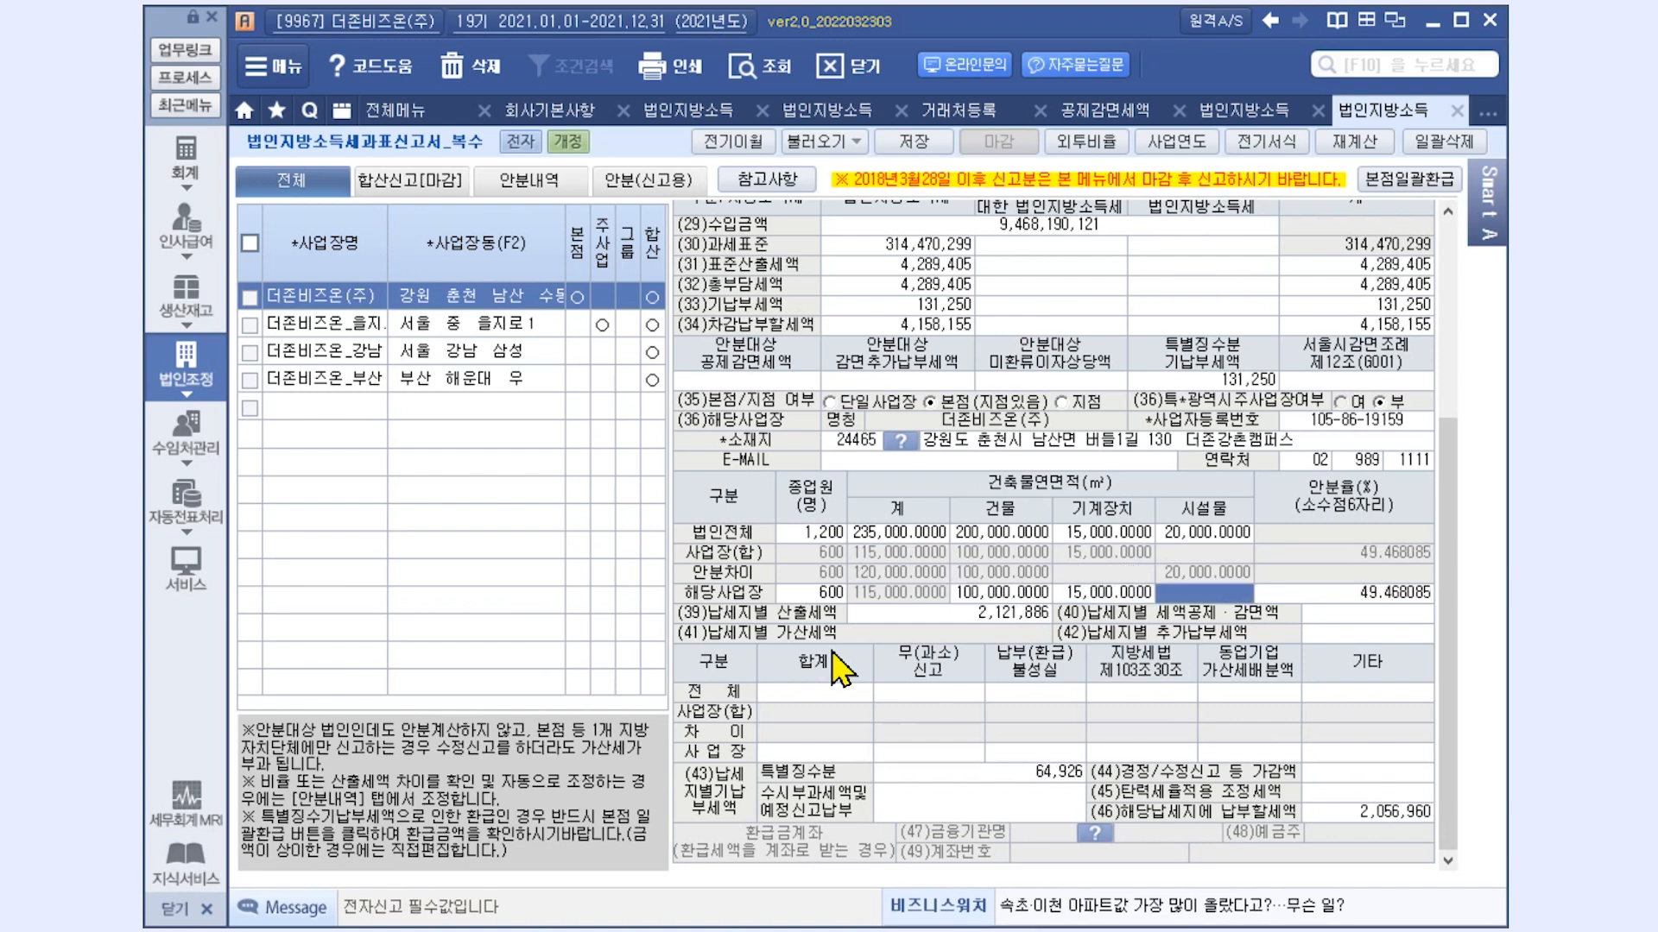
text(20000)
key(Return)
Enter the 을지로 branch's employees and 80,000 ㎡ building area, and the 강남 branch's 150 employees and 12,000 ㎡ building area
click(500, 326)
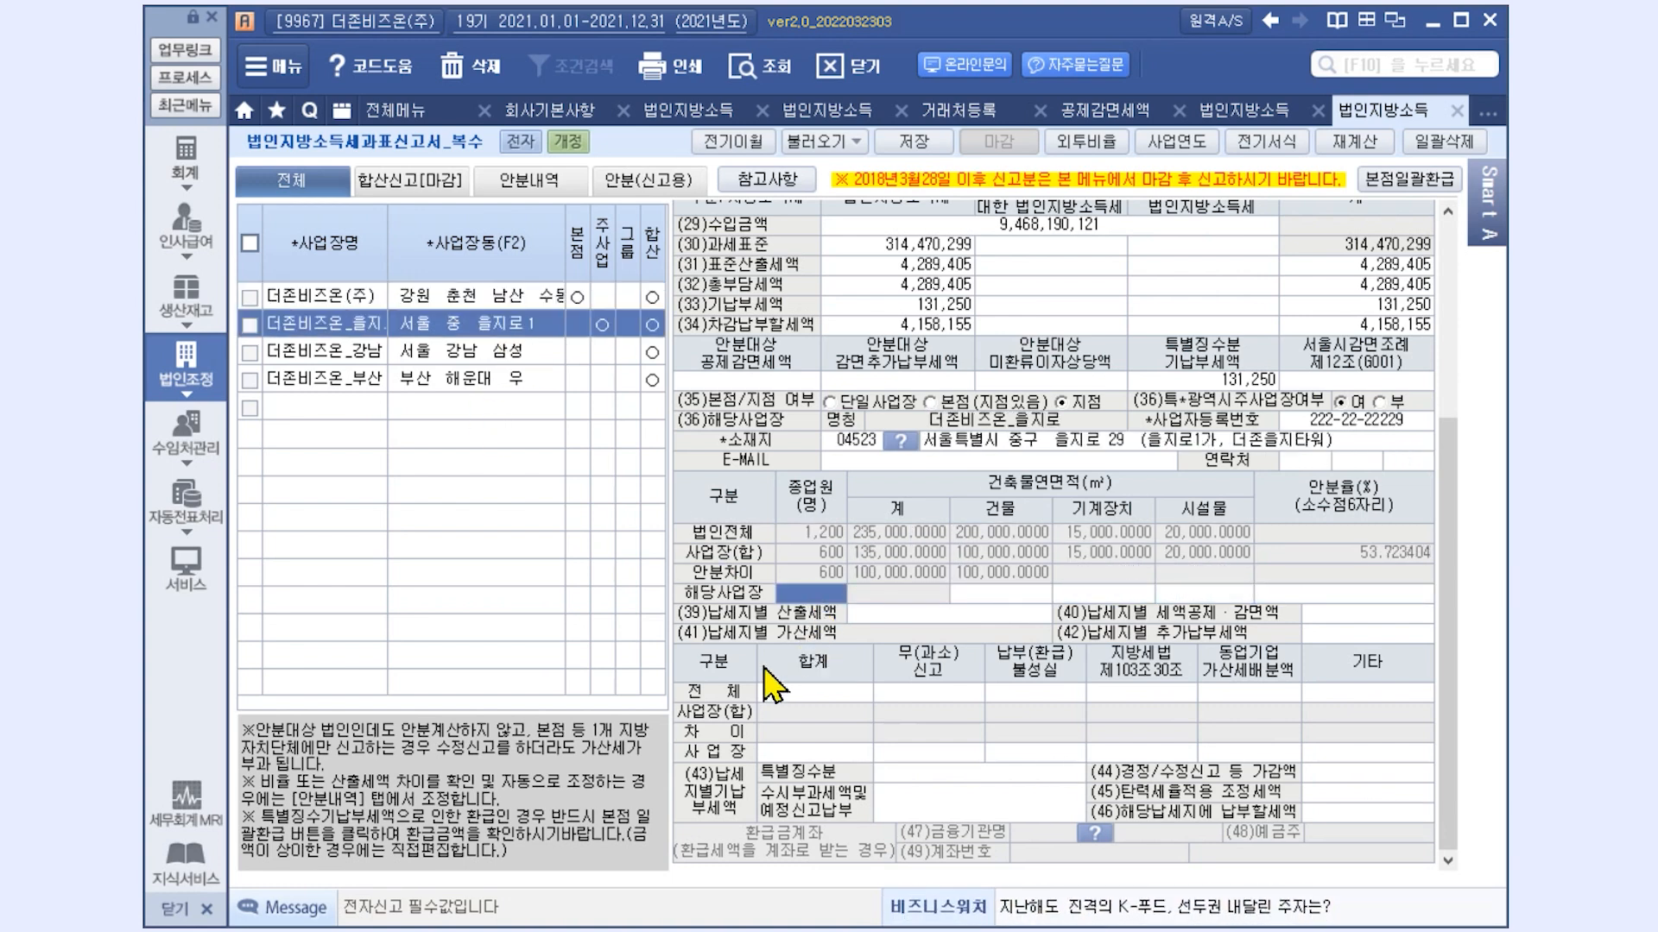
click(527, 352)
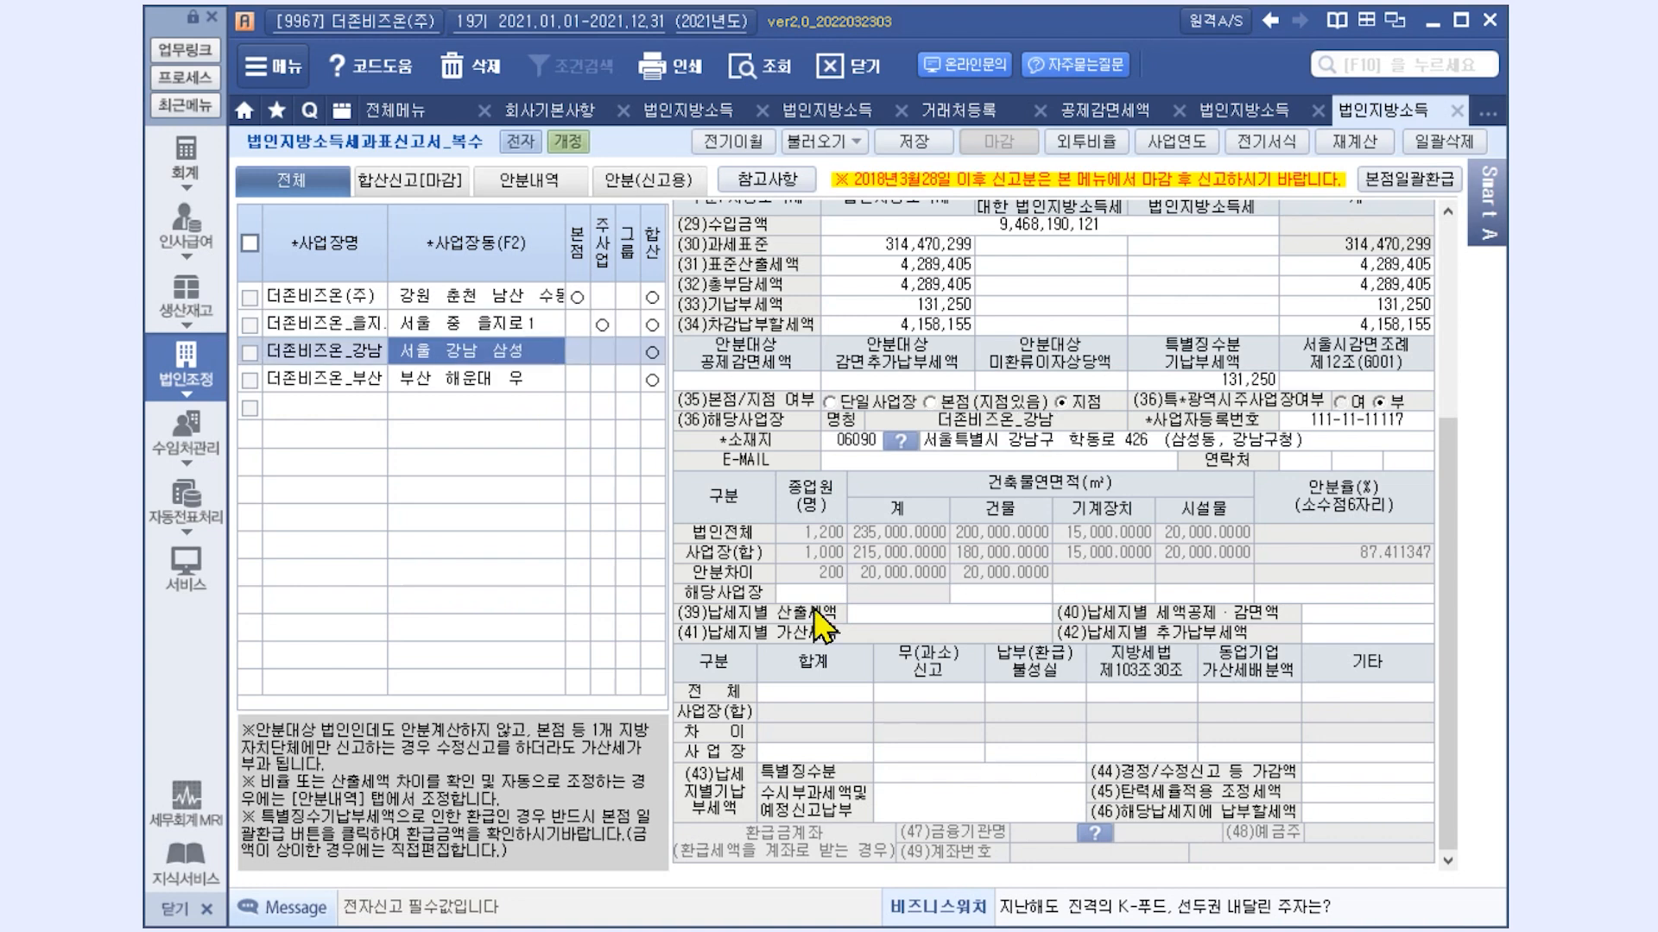
text(150)
key(Return)
text(12000)
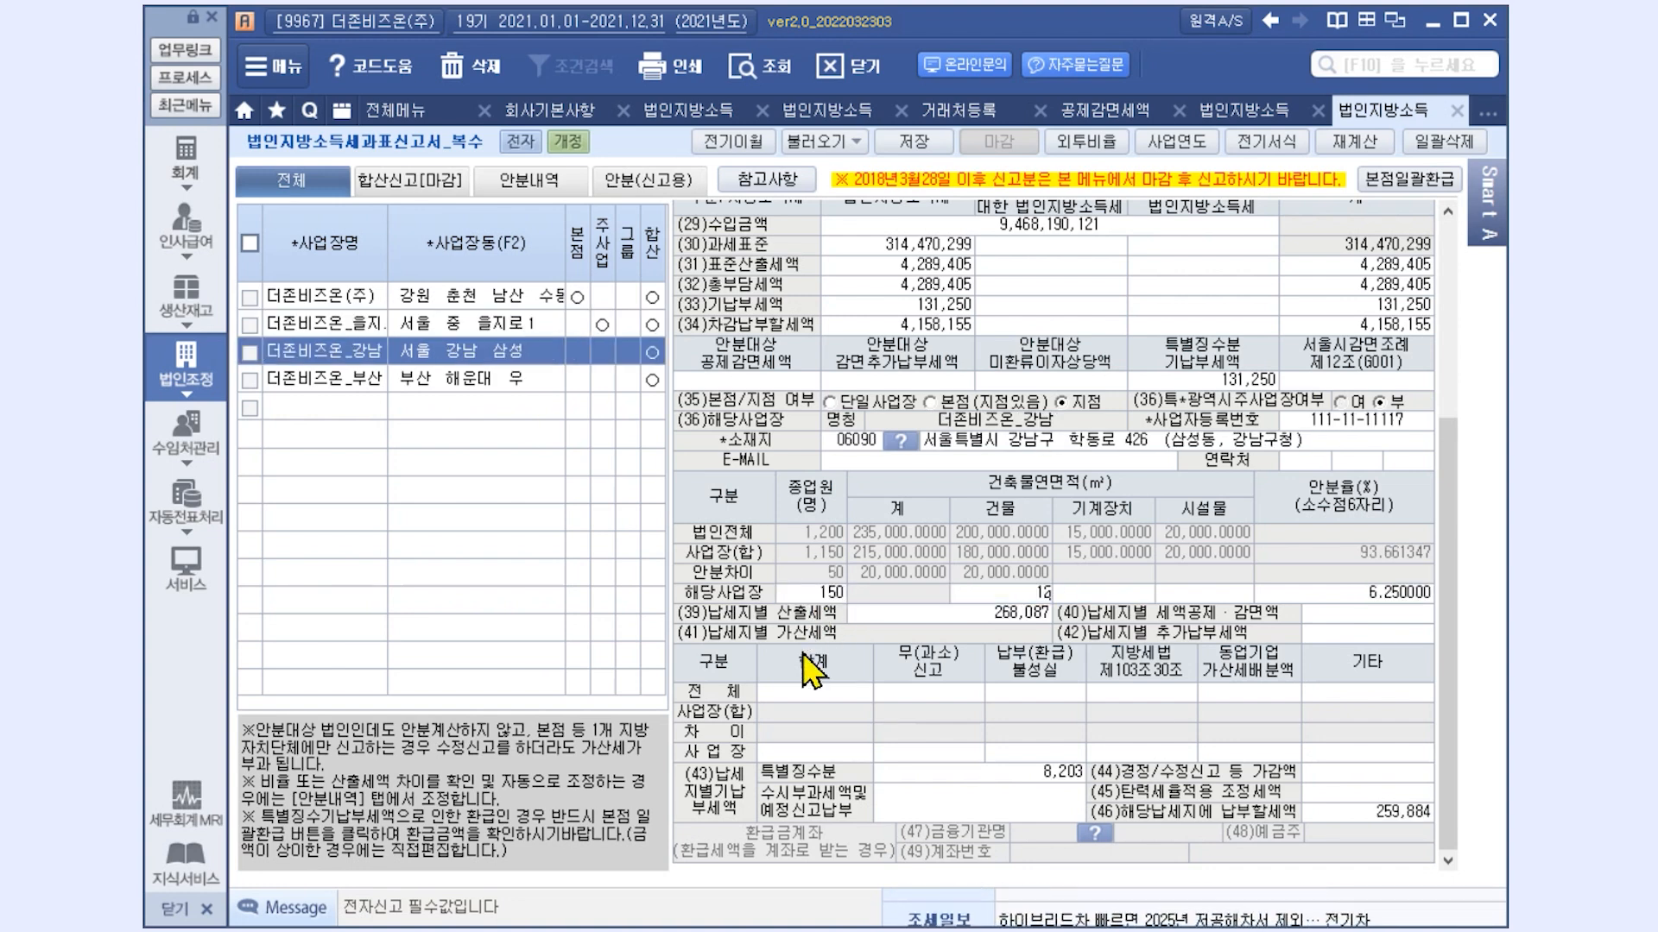
key(Return)
Fill in the 부산 branch's 해당사업장 row with 50 employees and 8,000 ㎡ building area
click(496, 381)
click(825, 595)
text(50)
key(Return)
text(8000)
key(Return)
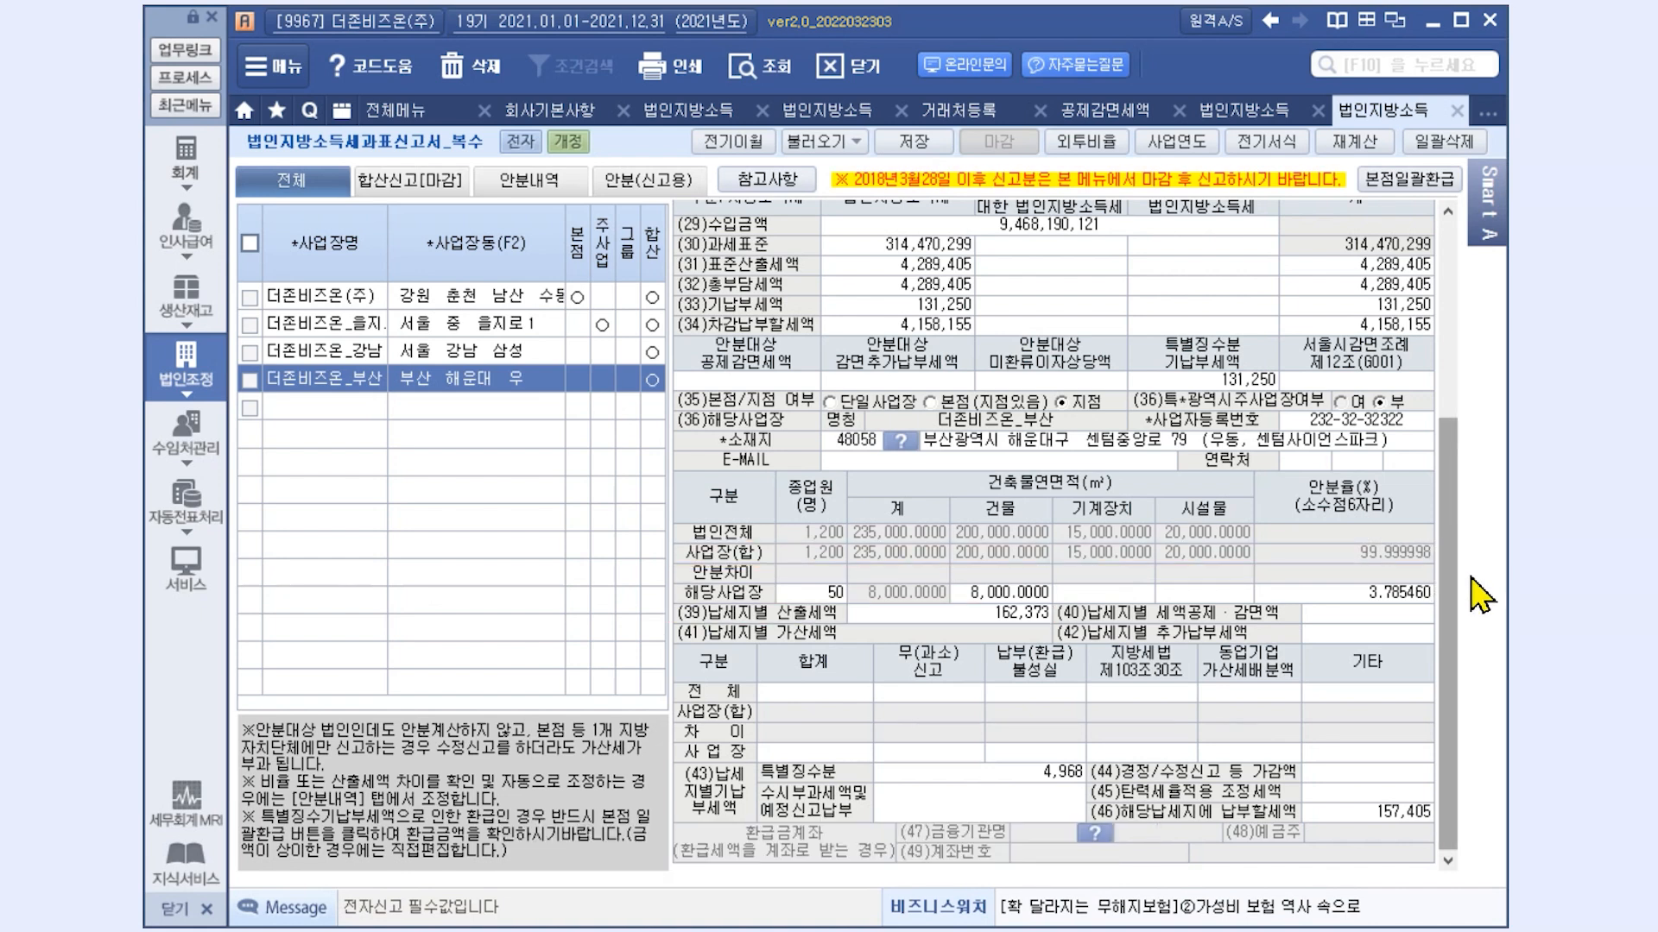
Allocate the 안분율 and 납세지별 산출세액 differences in 안분내역 to the 본점, and return to the 전체 view
click(544, 183)
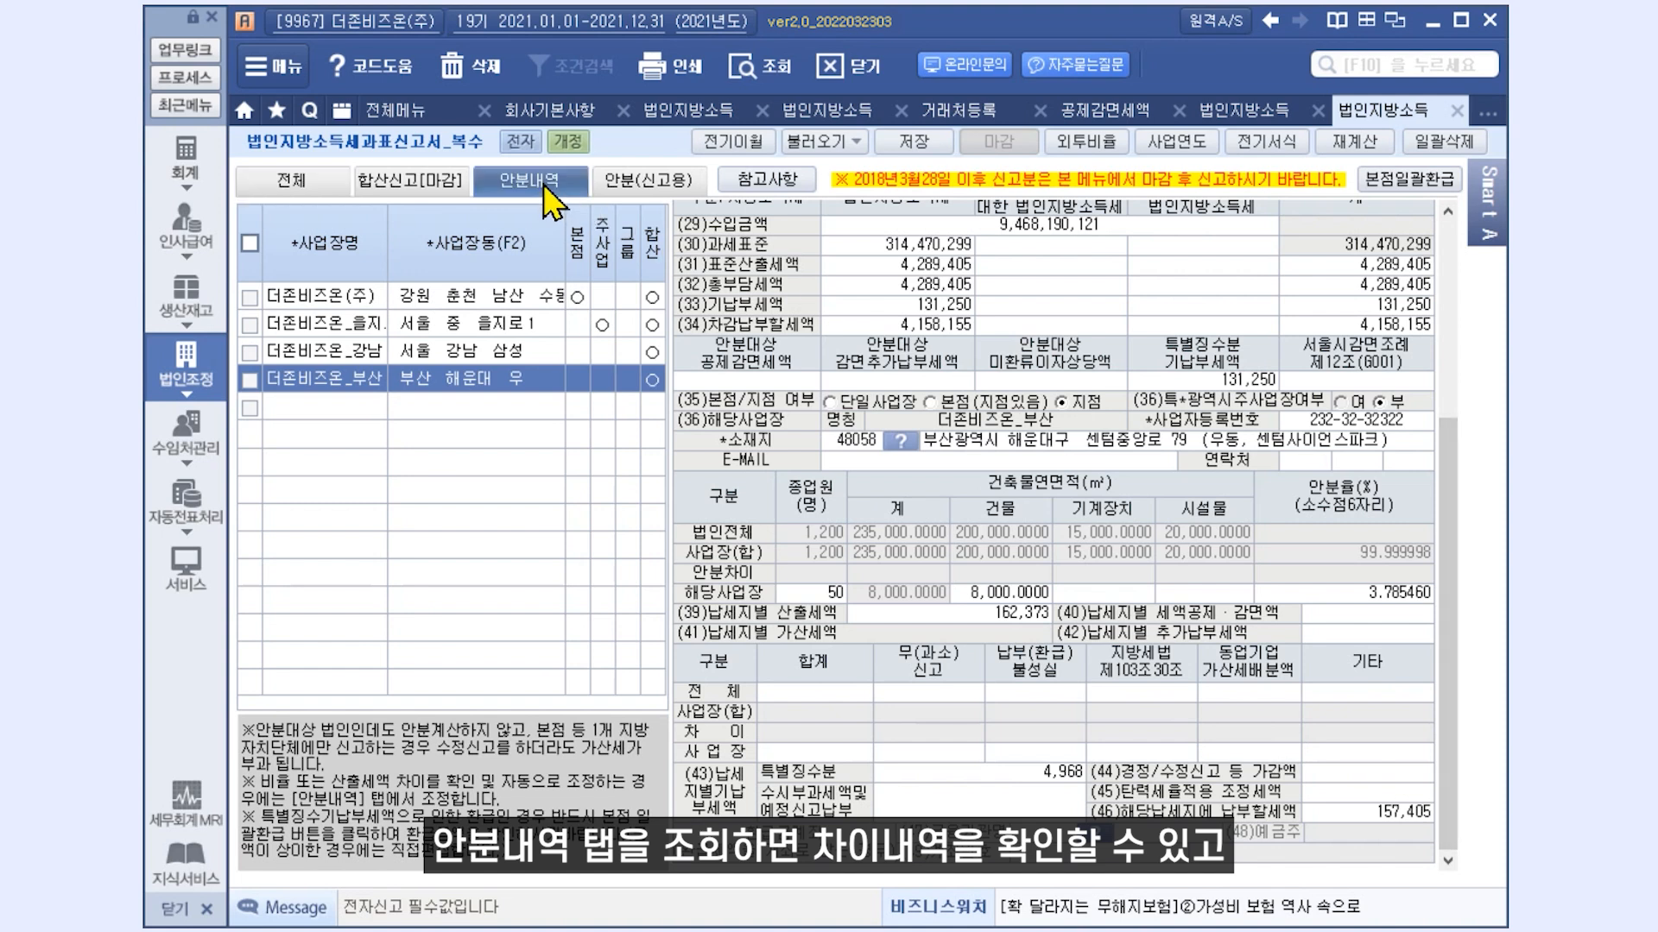
drag(693, 865, 855, 864)
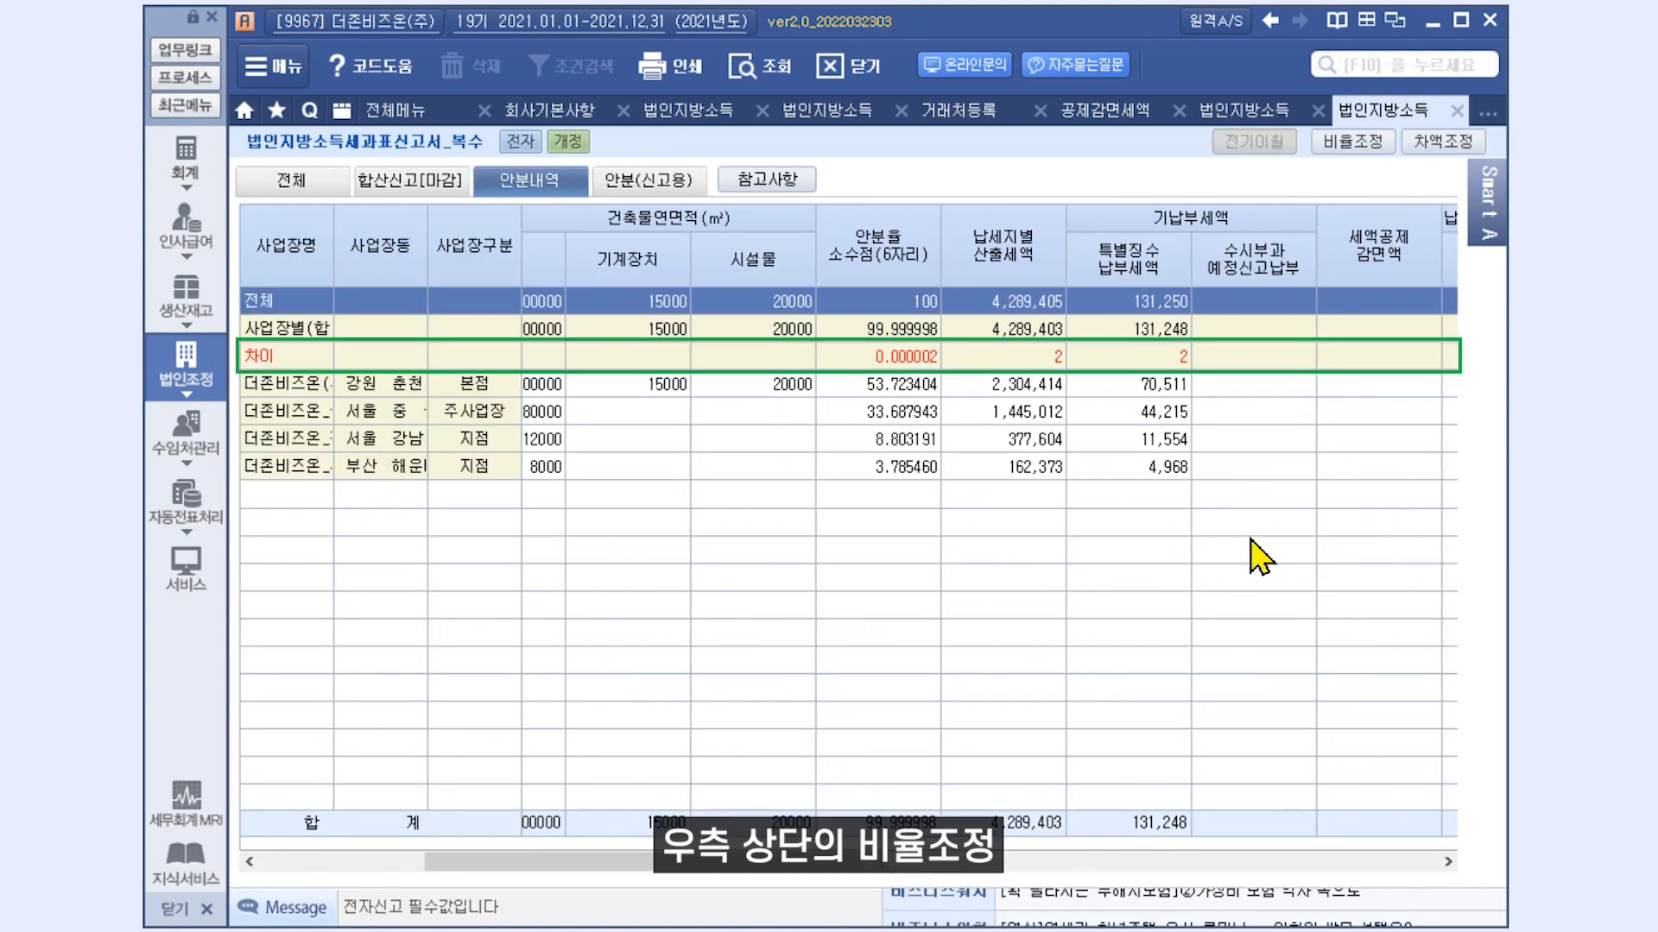
click(1360, 145)
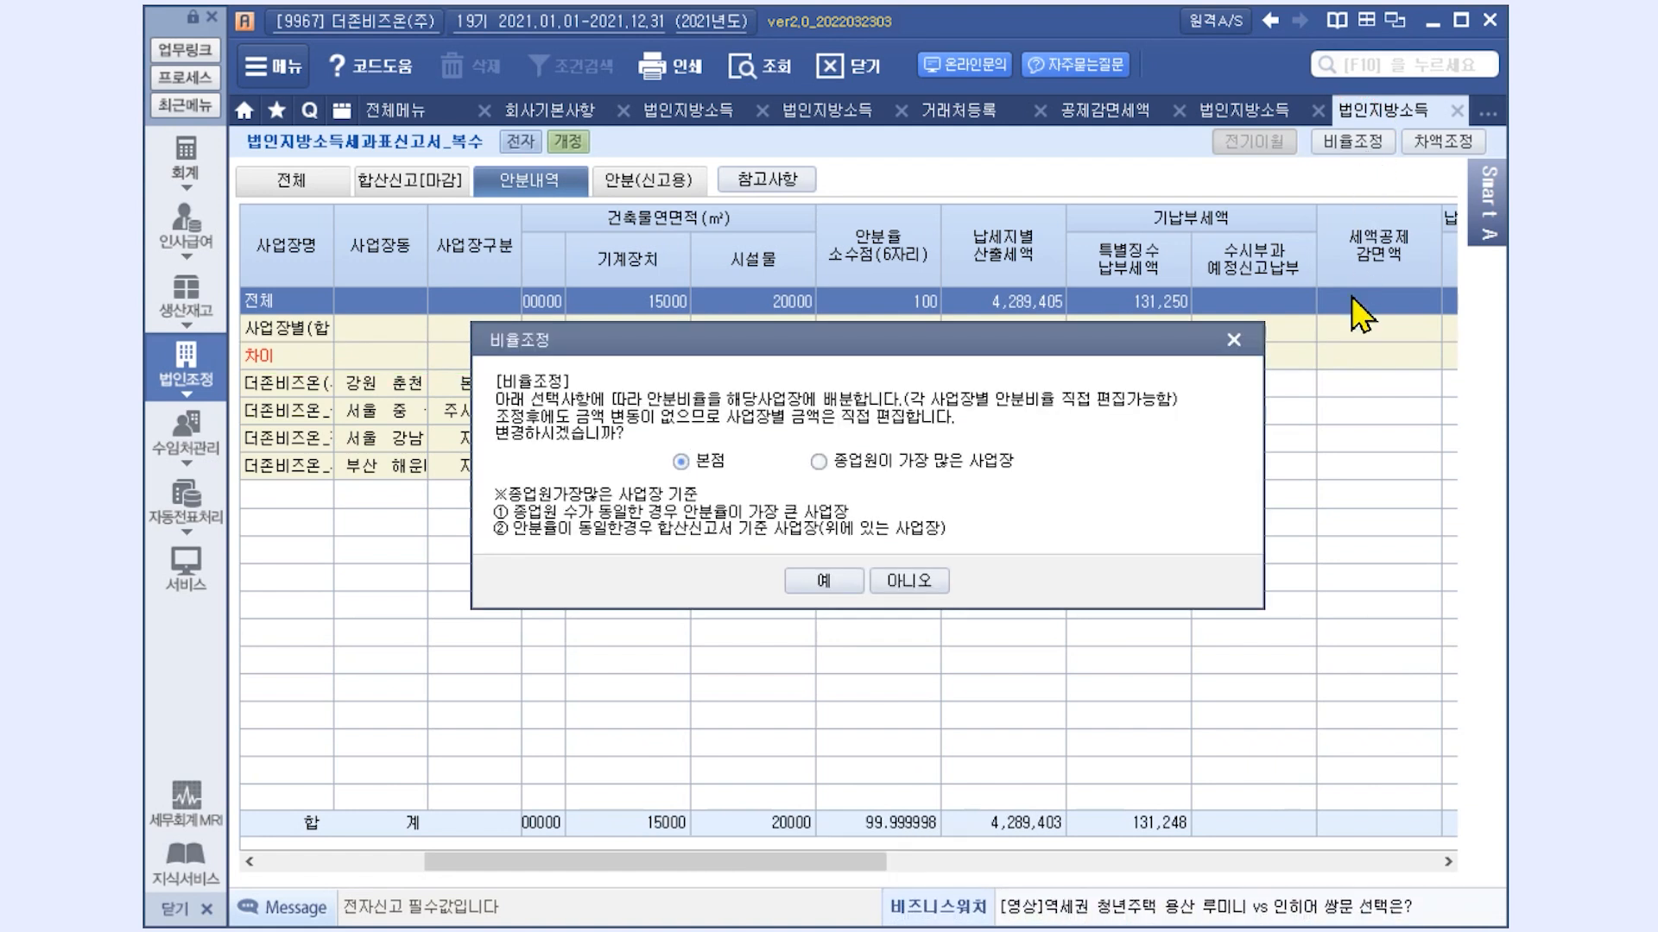
click(825, 583)
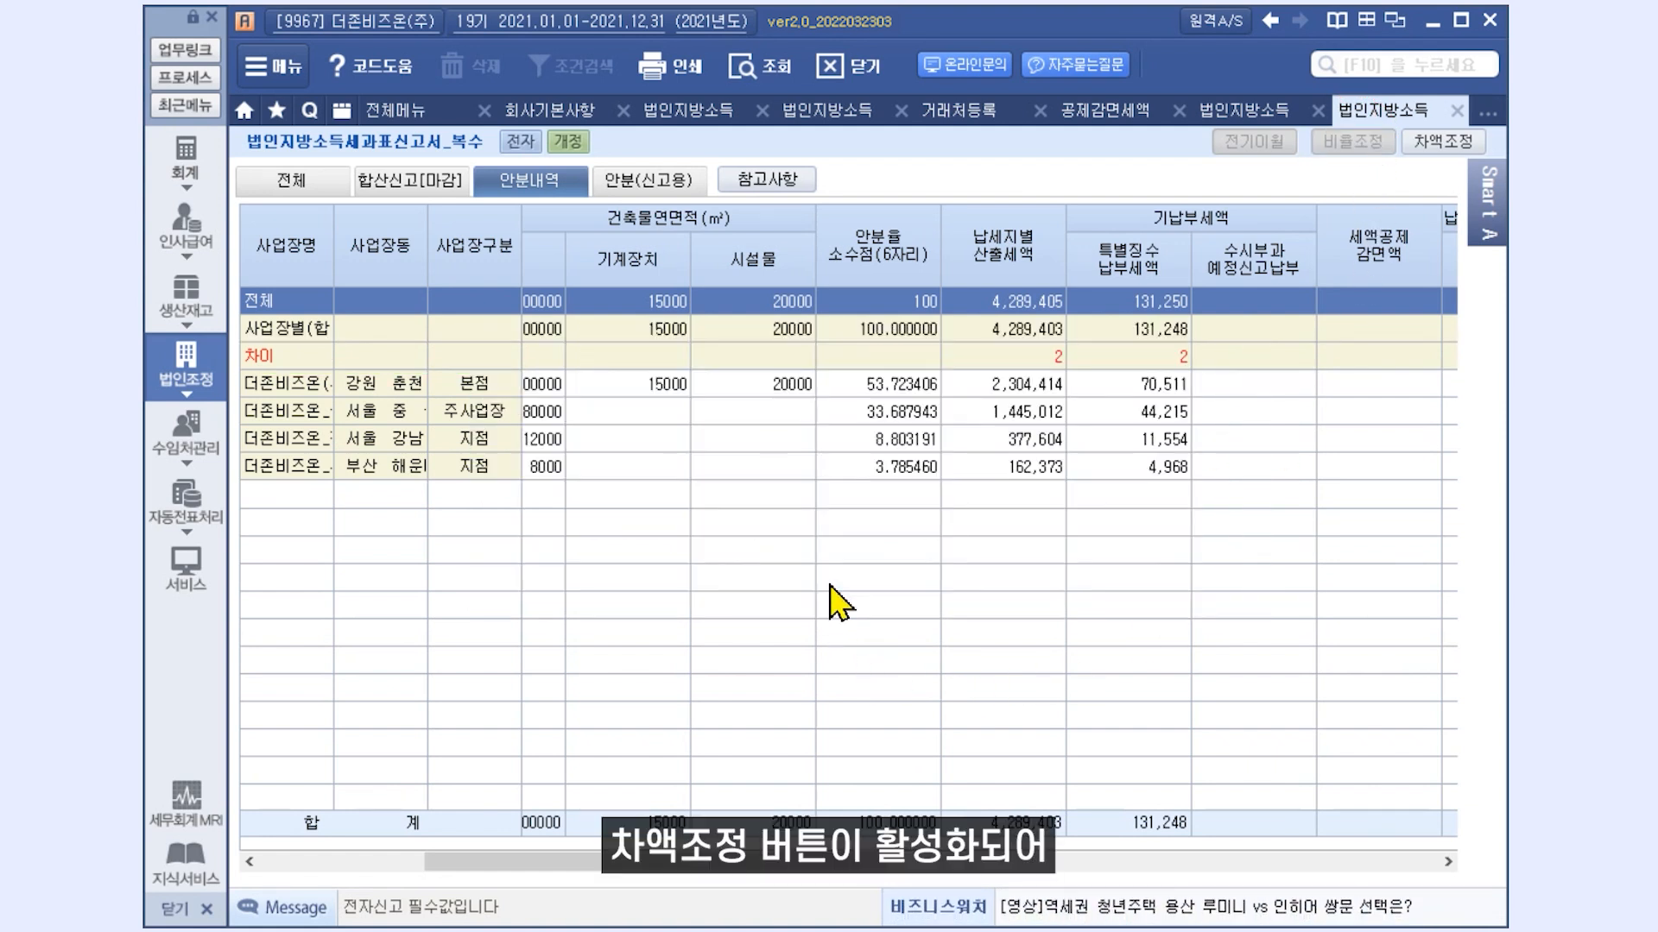
click(1442, 142)
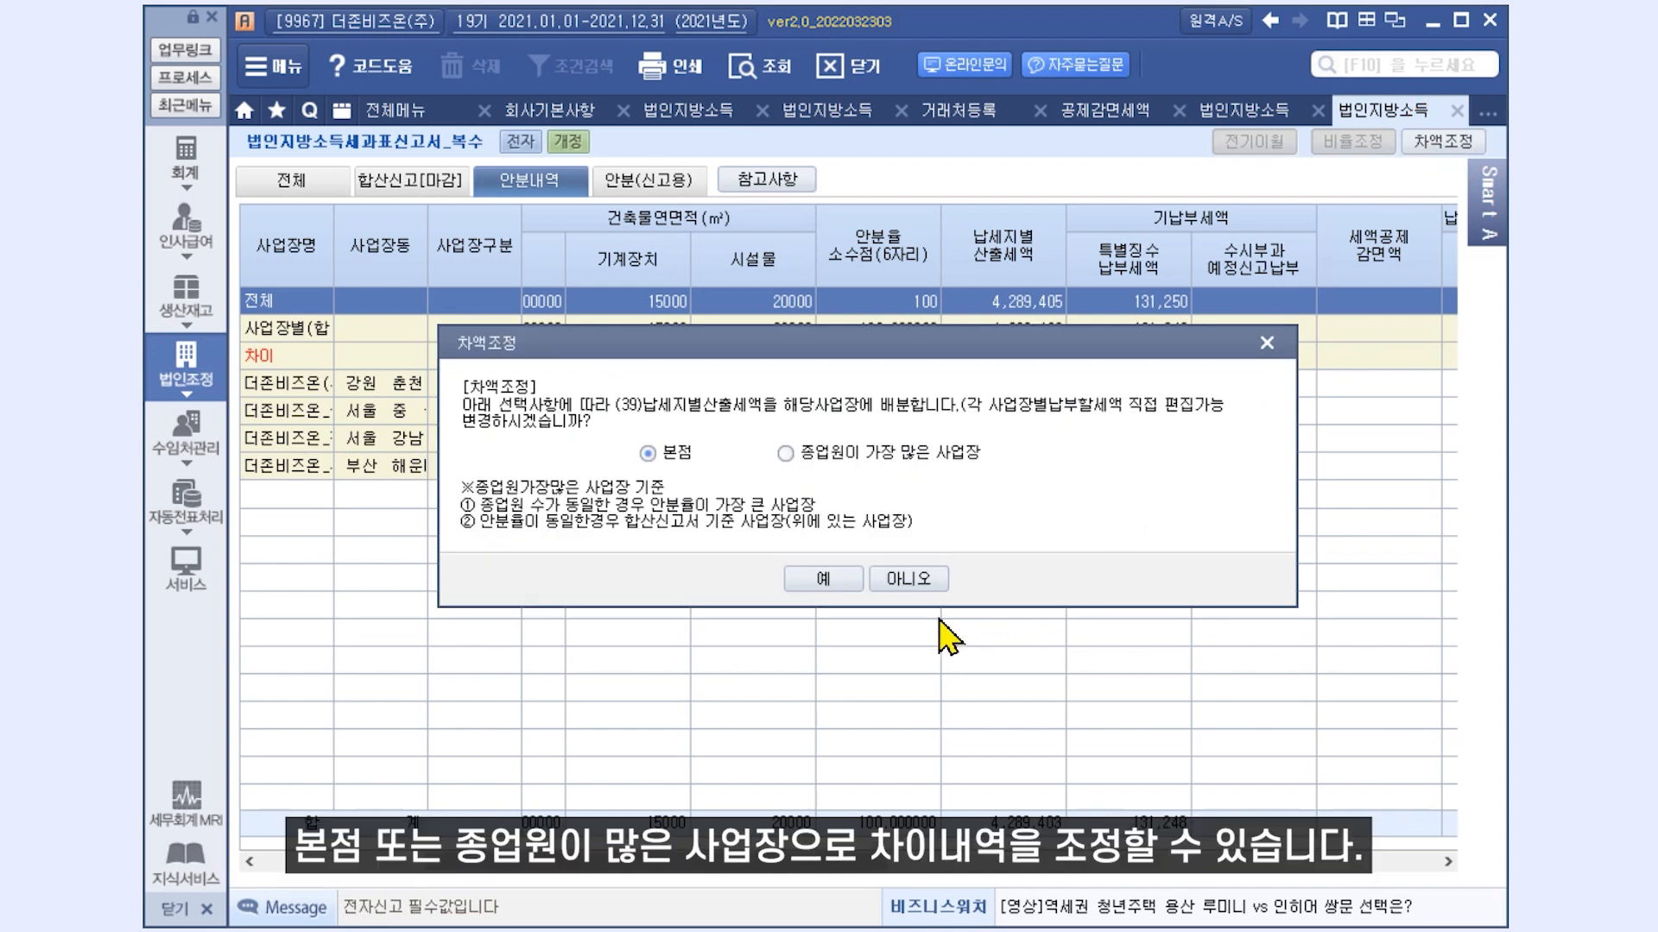
click(825, 580)
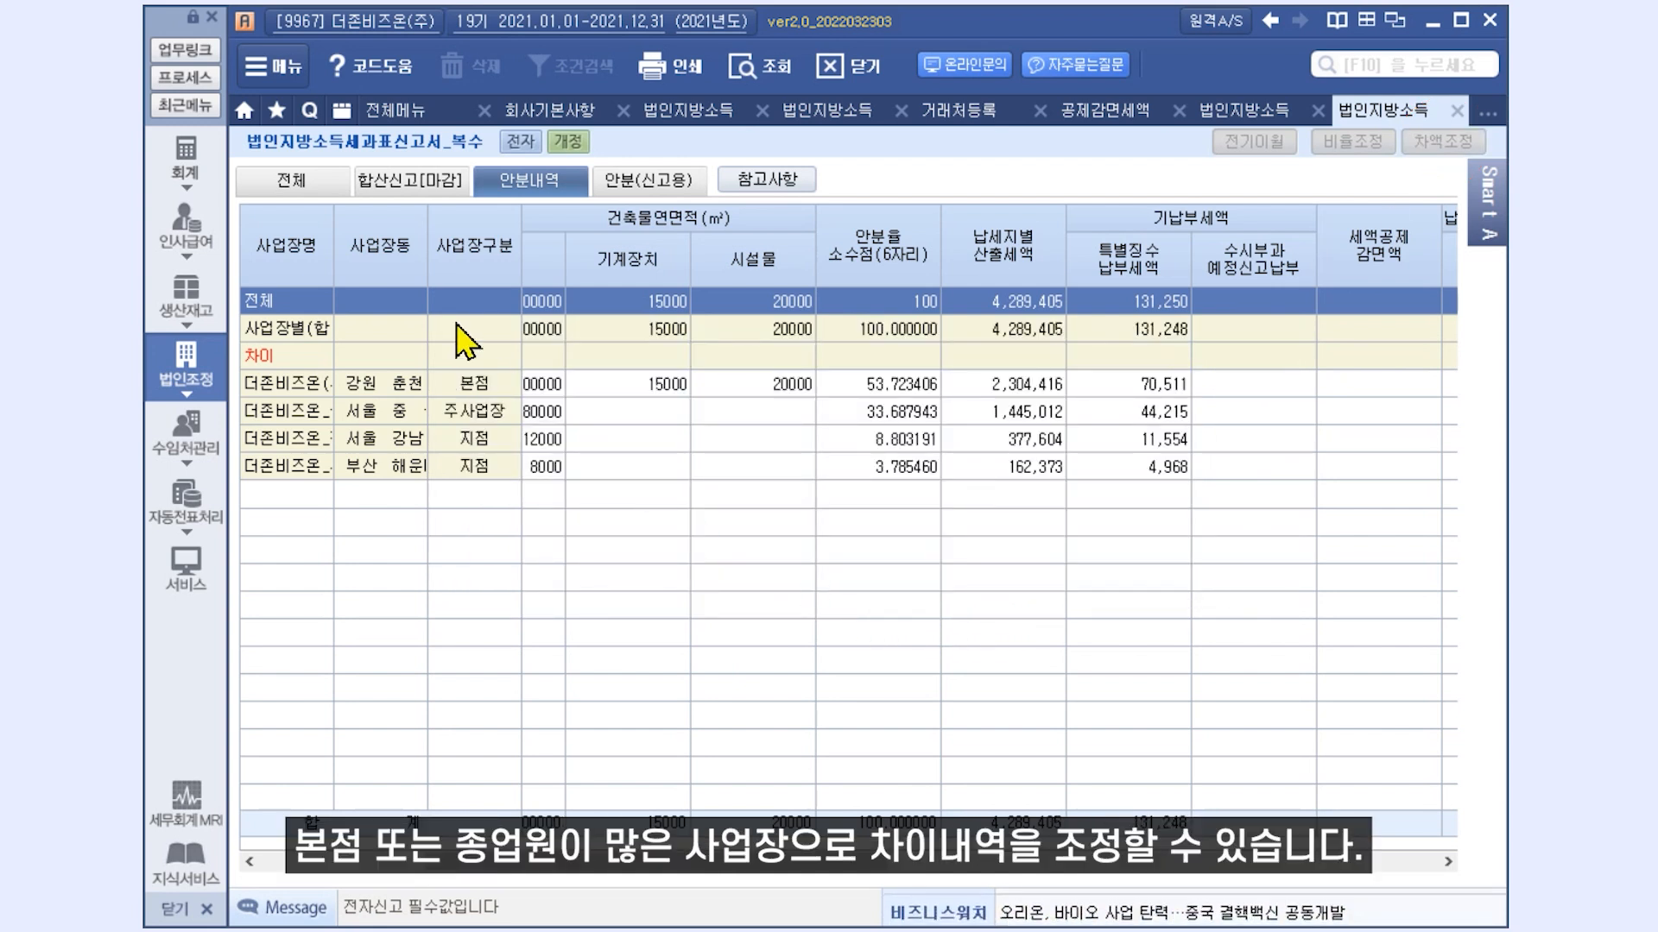
click(293, 180)
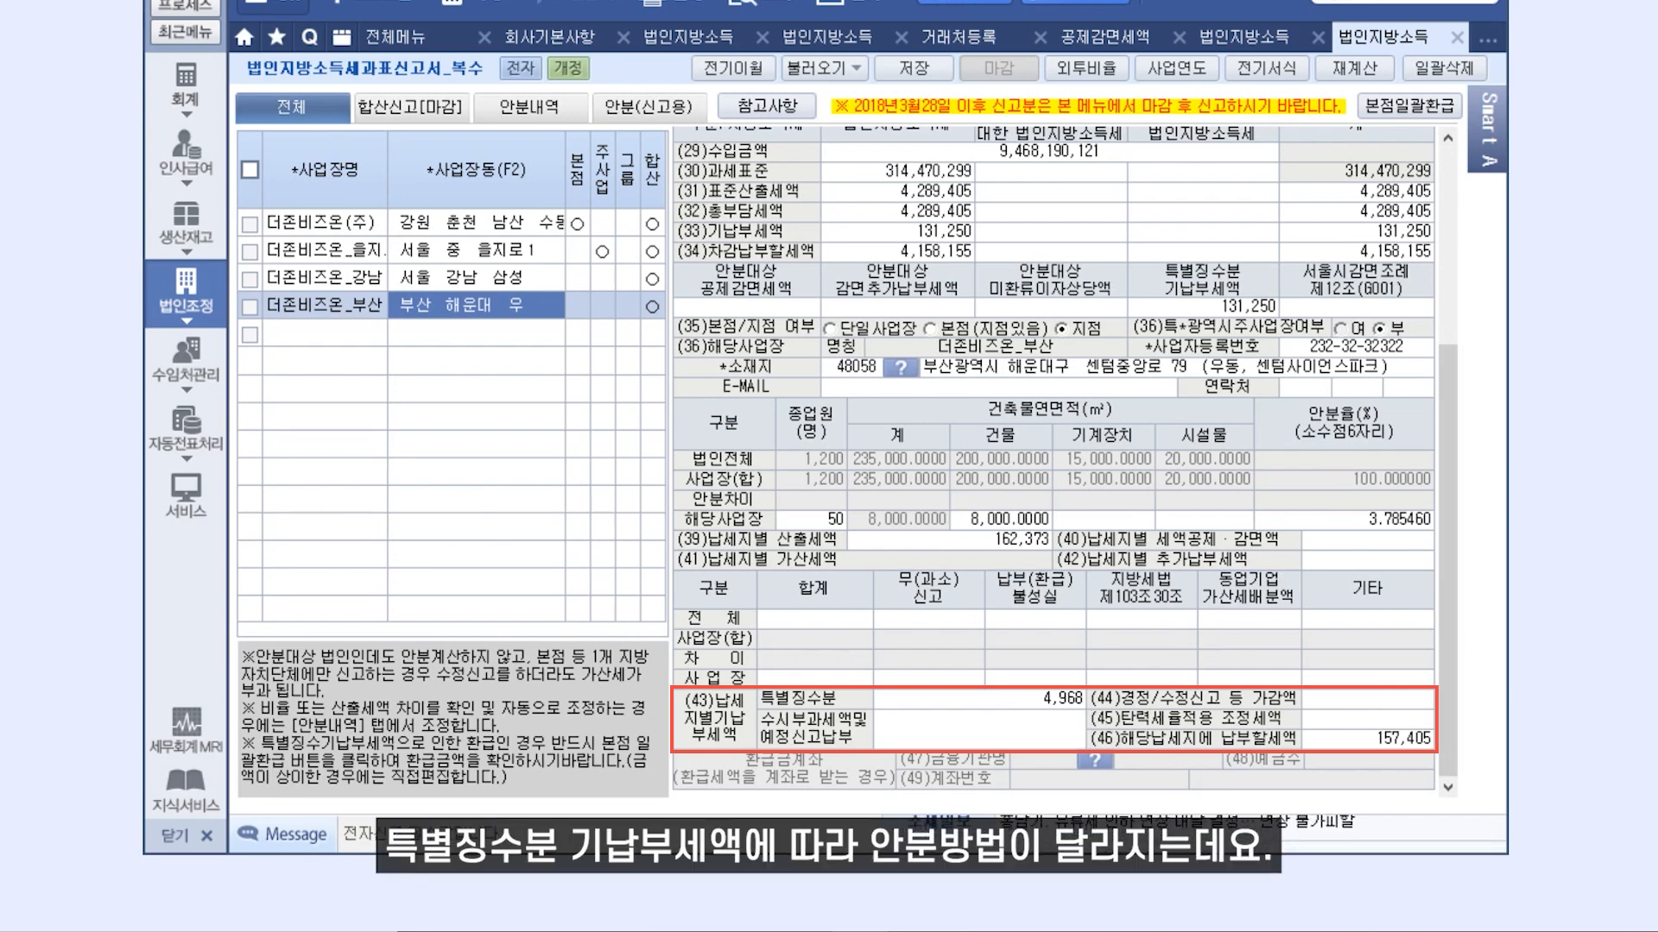
Set 128.특별징수납부세액 to 1,000,000 in the 법인지방소득세 과세및세액조정계산서 and save it
click(684, 39)
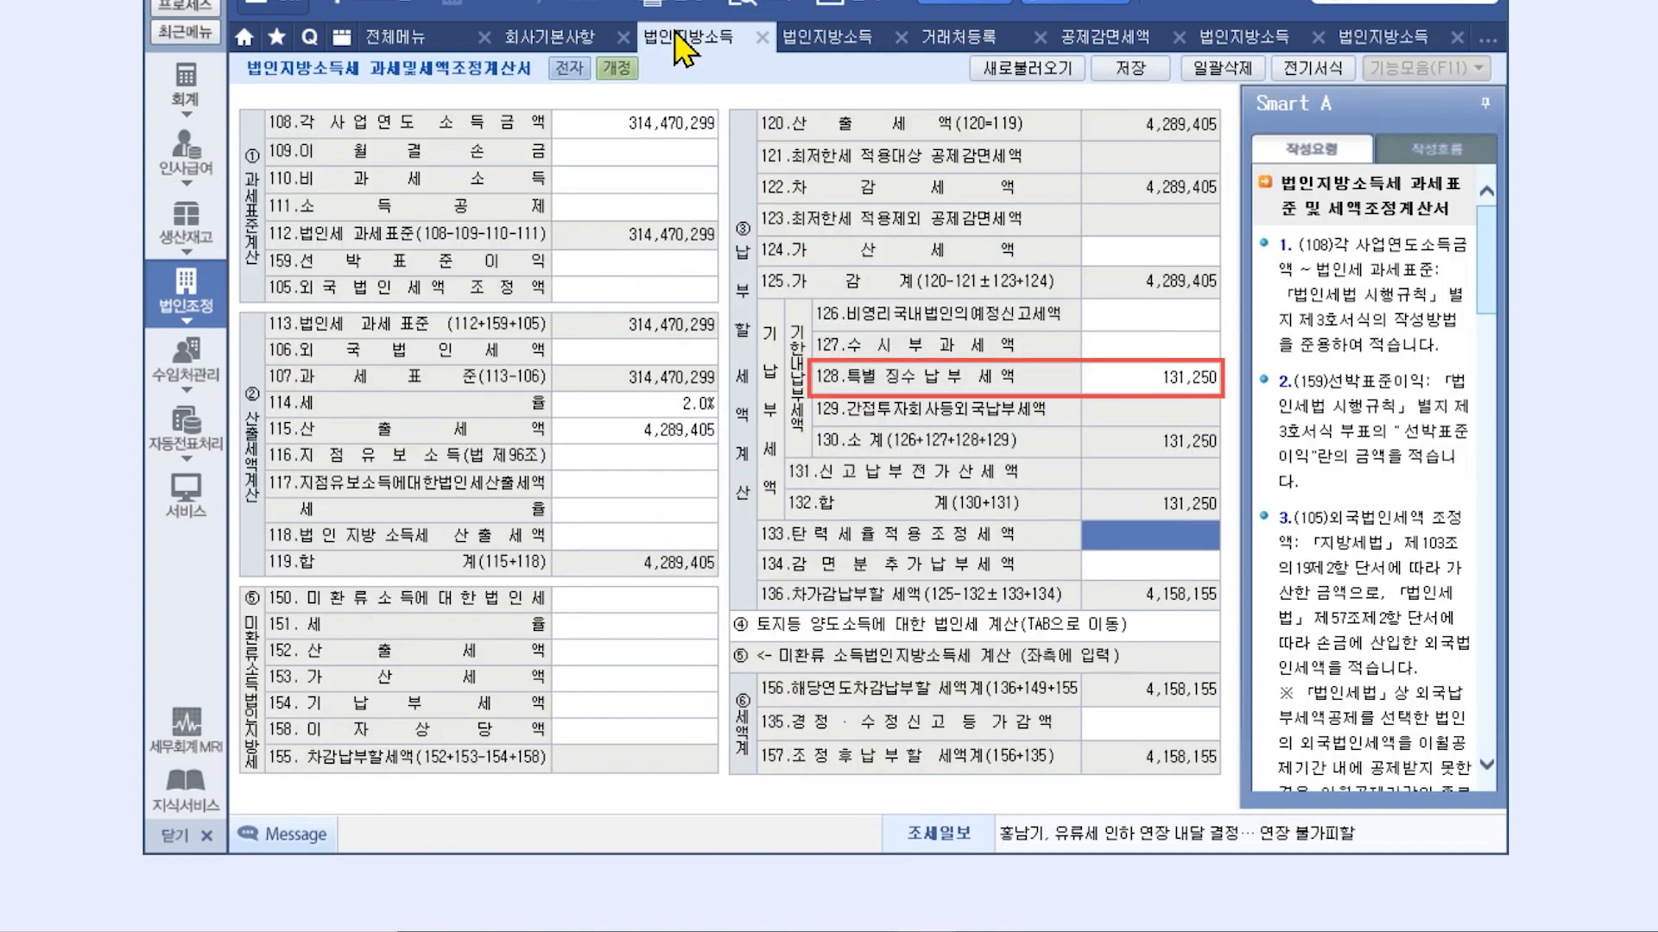
click(1168, 385)
text(1,000,000)
key(Return)
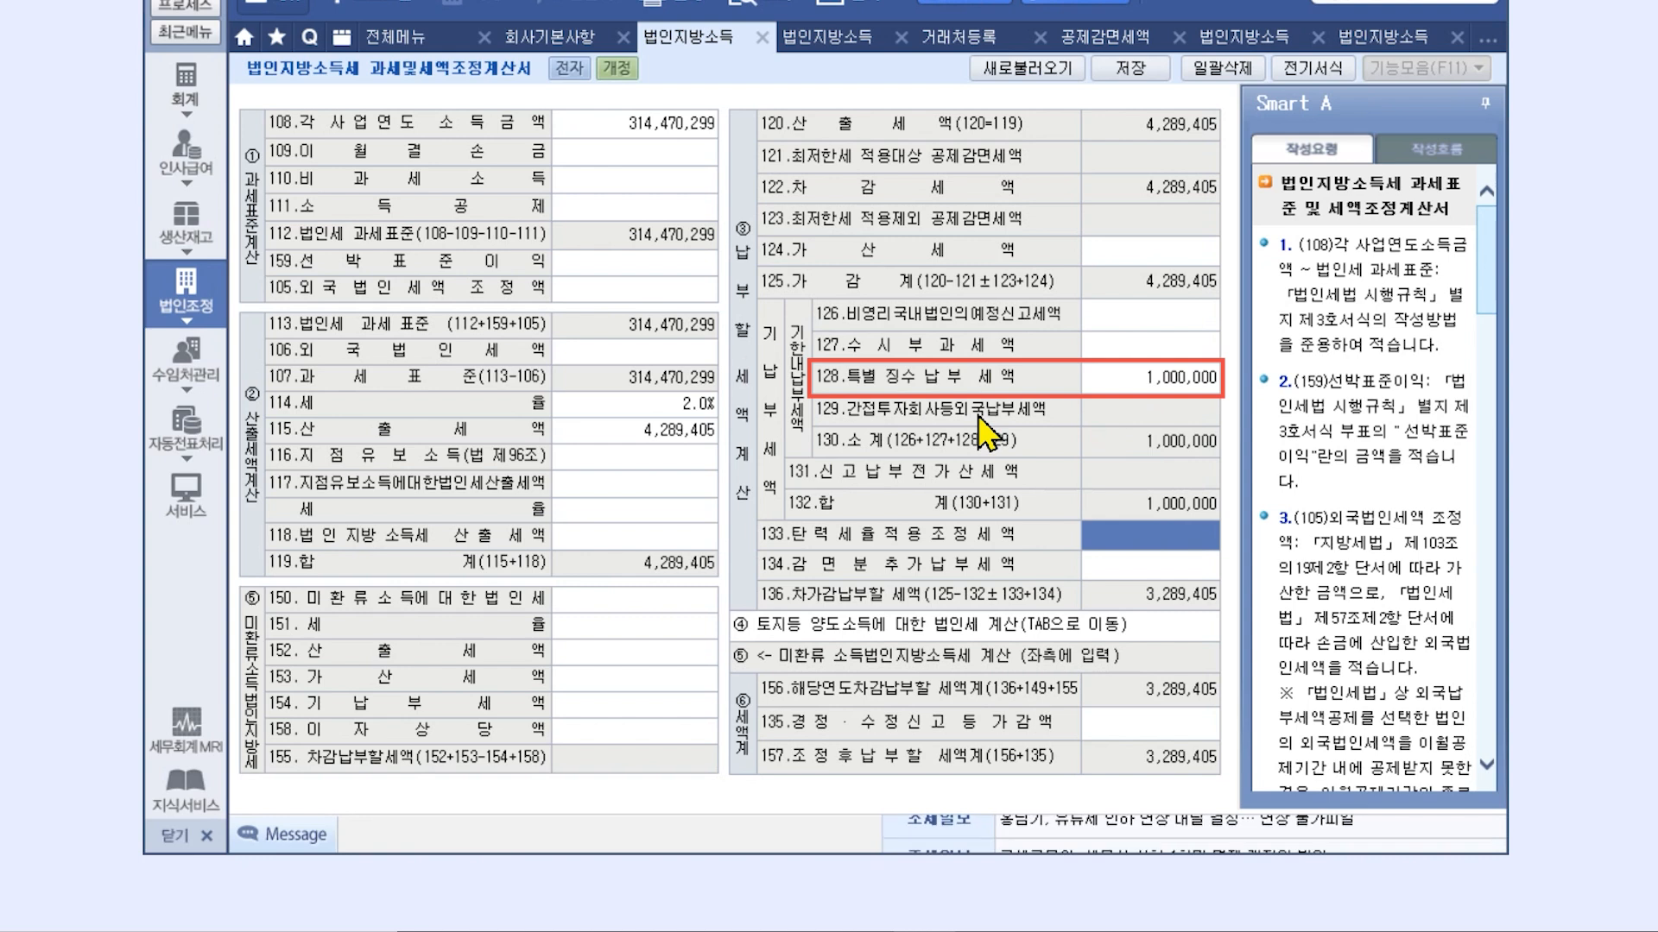
click(1070, 79)
click(664, 457)
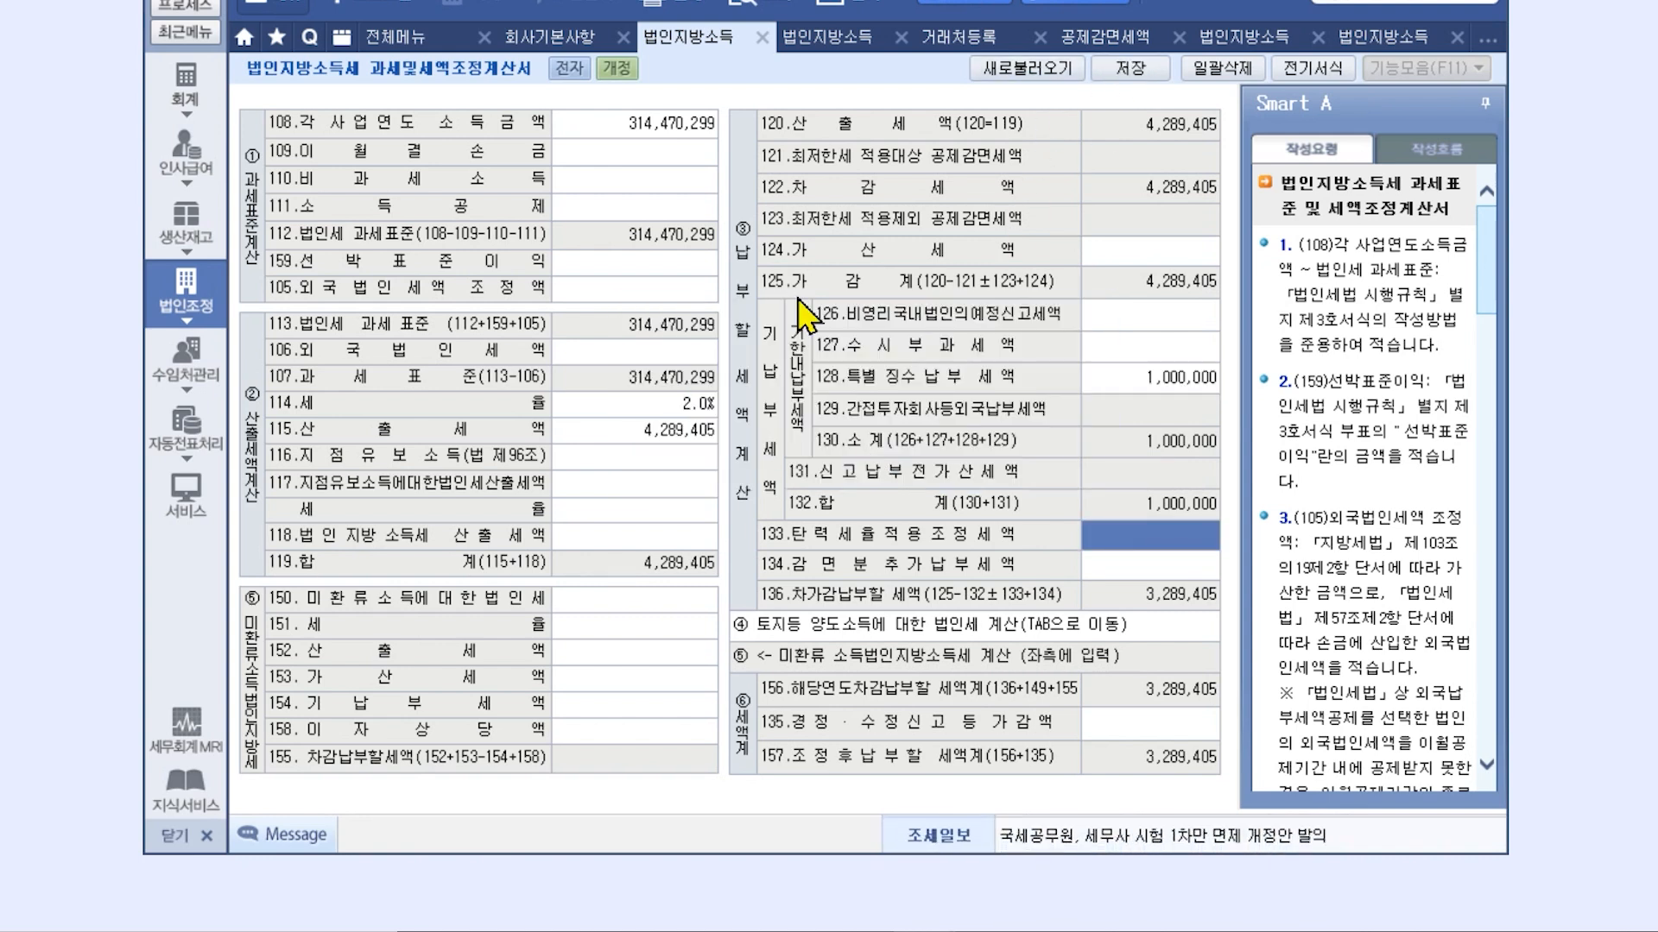
Reload the 1,000,000 특별징수 기납부세액 into the 법인지방소득세과표신고서_복수
click(1381, 37)
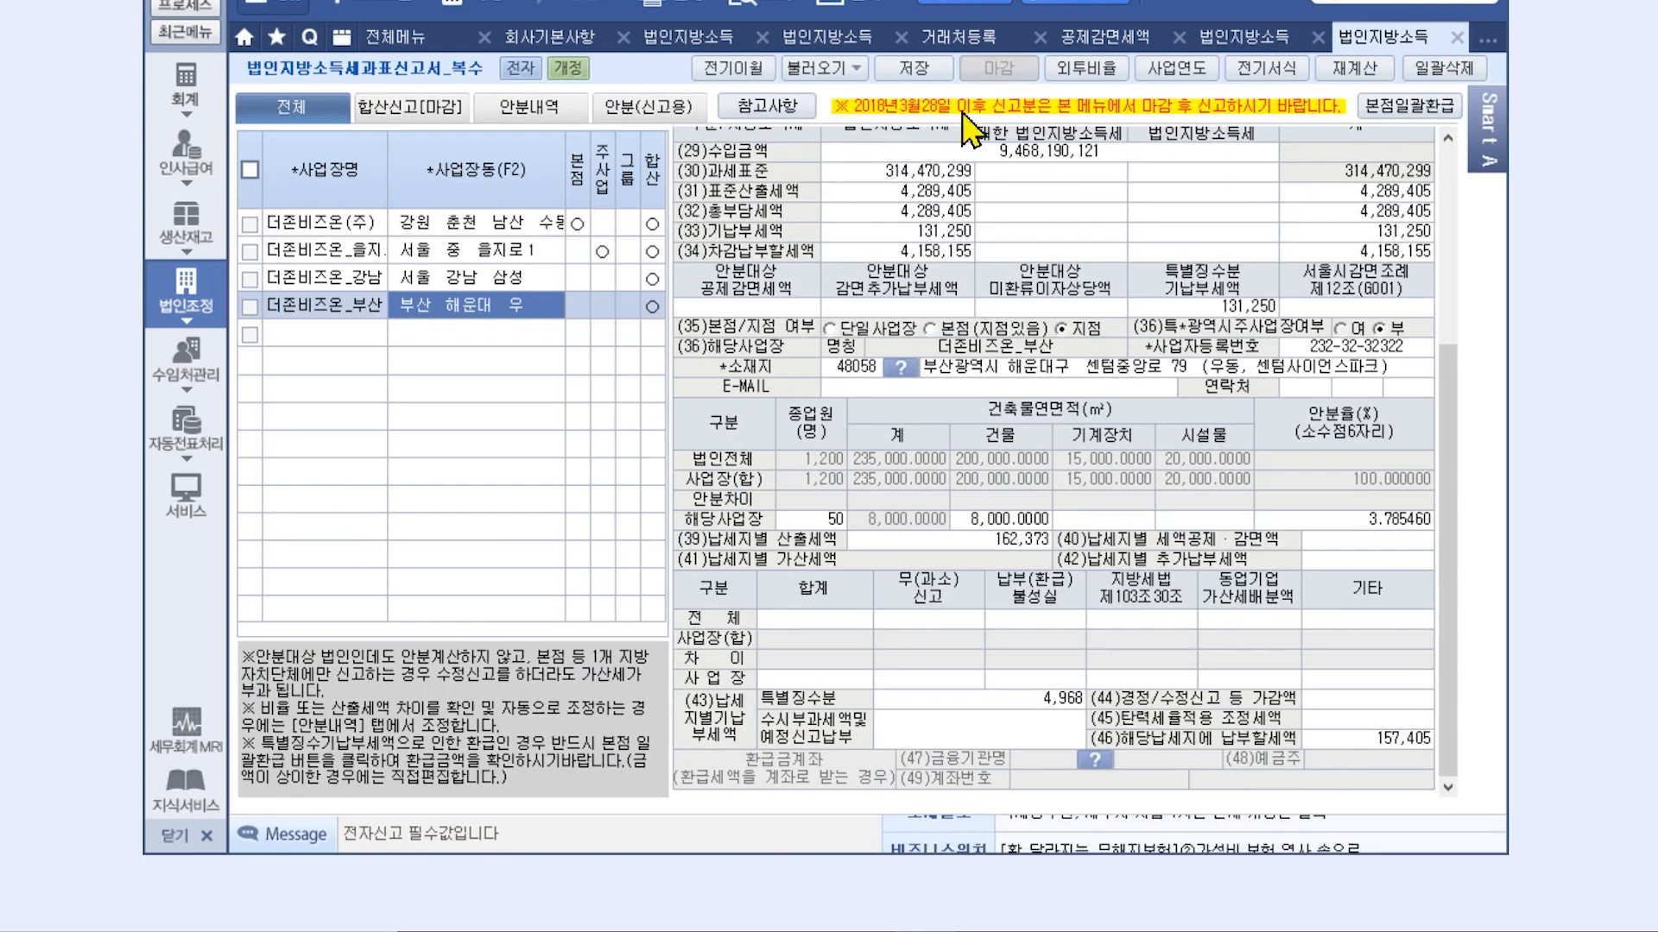
click(825, 73)
click(774, 416)
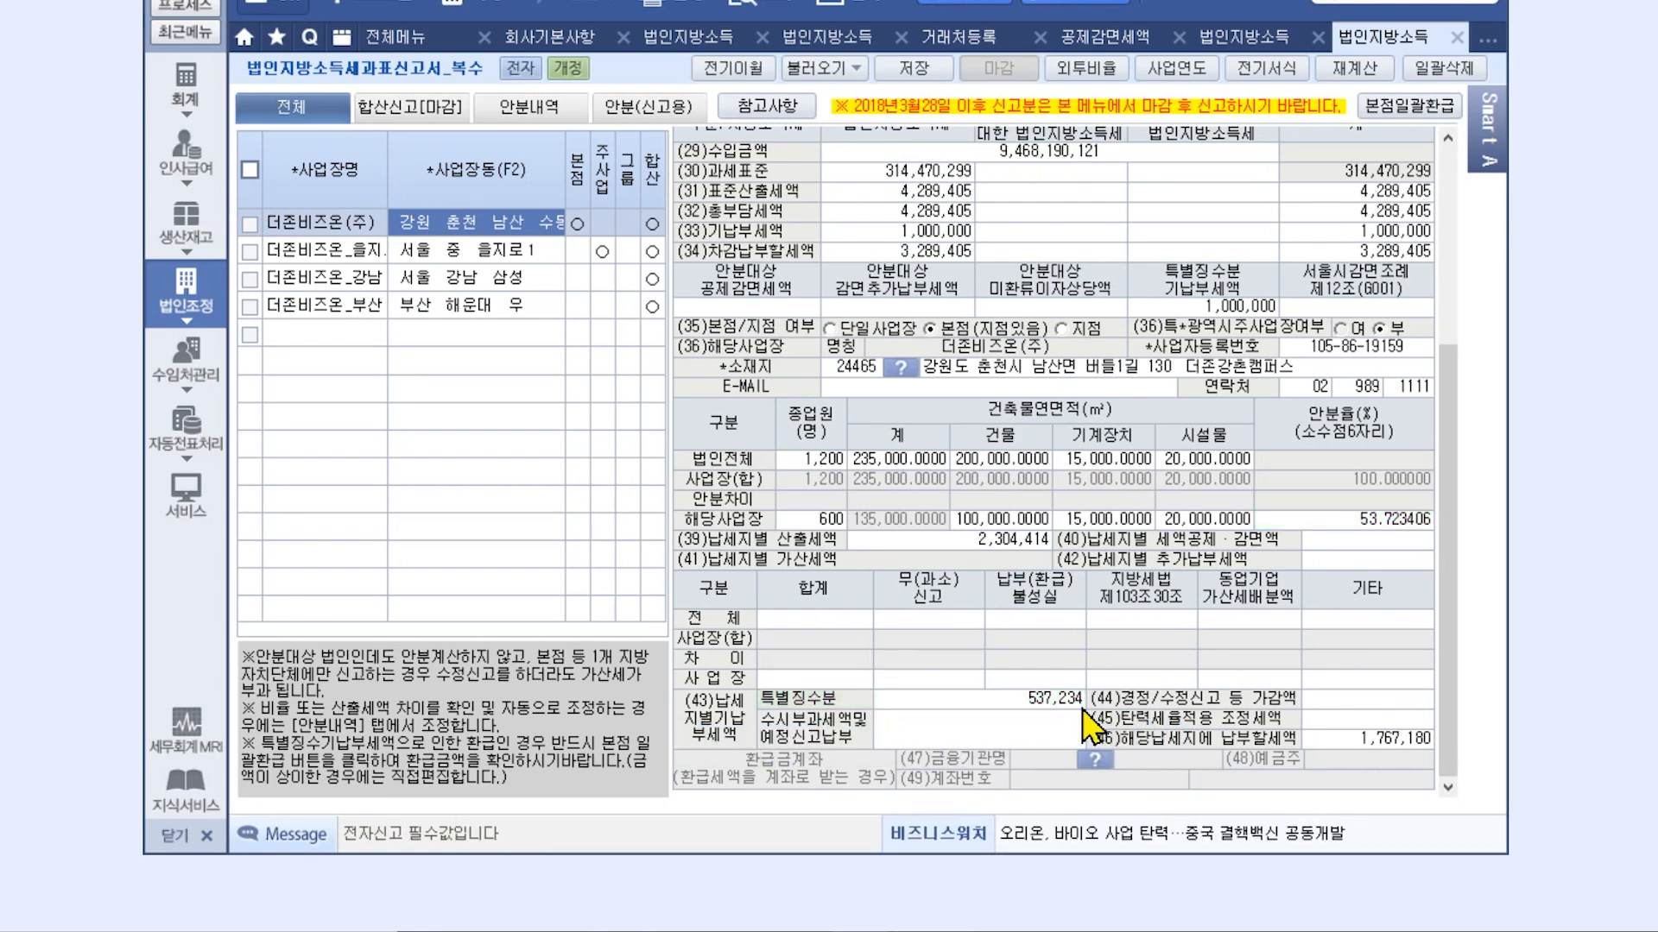
Set 128.특별징수납부세액 to 6,000,000 in the 과세및세액조정계산서 and save the form
click(698, 41)
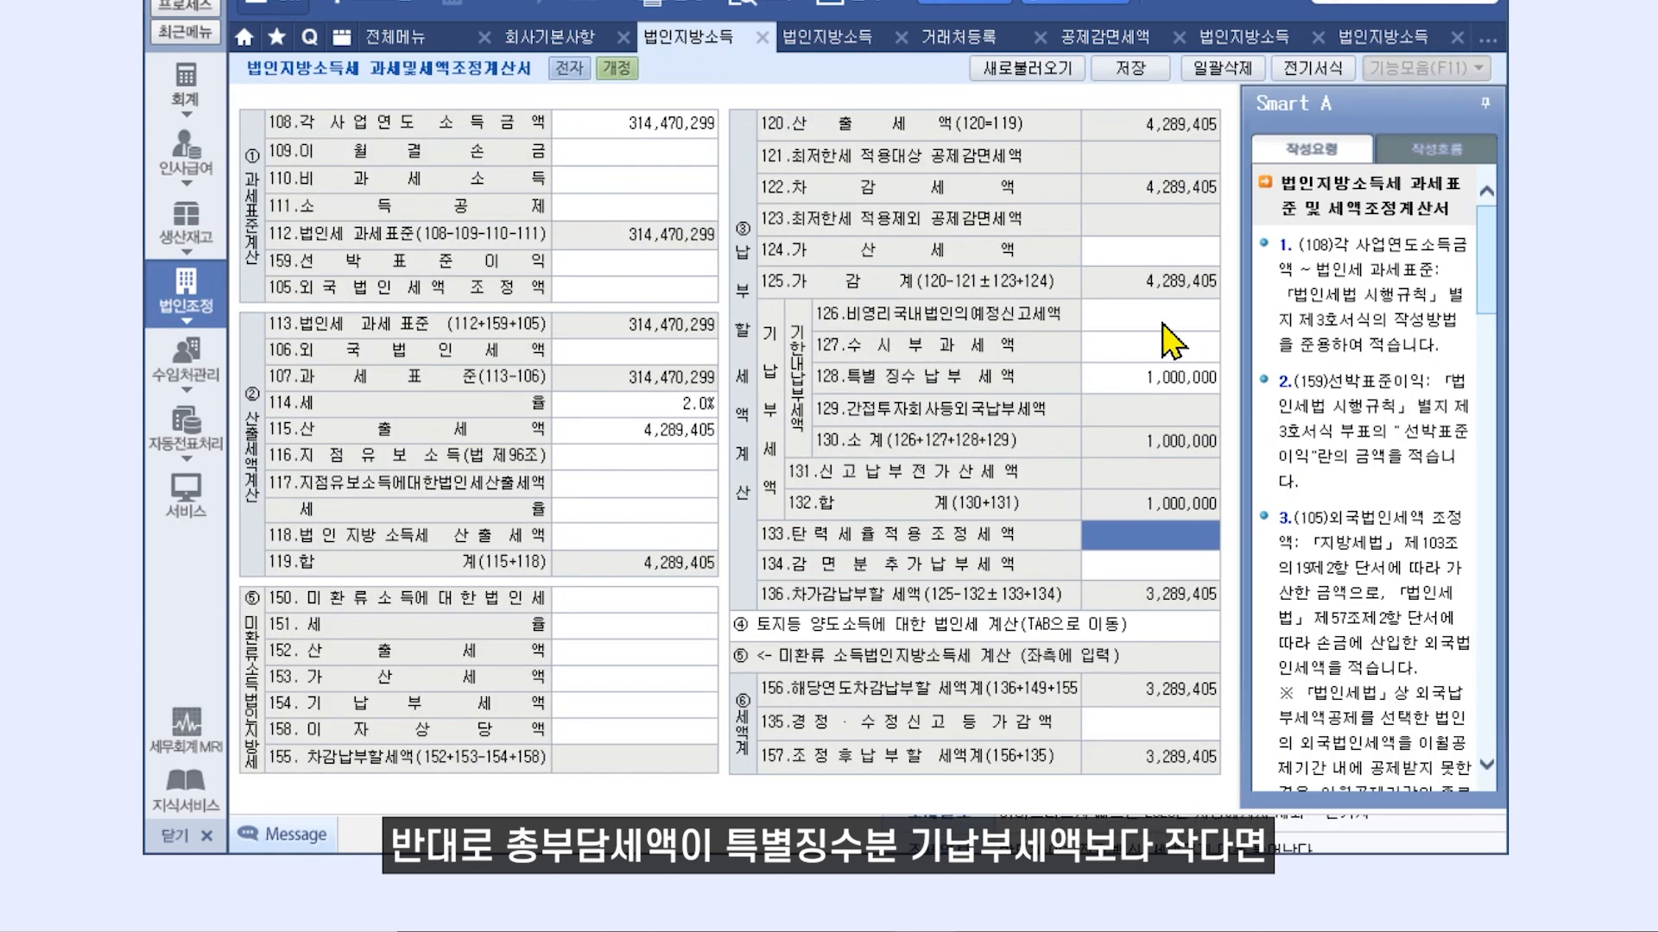
text(6000000)
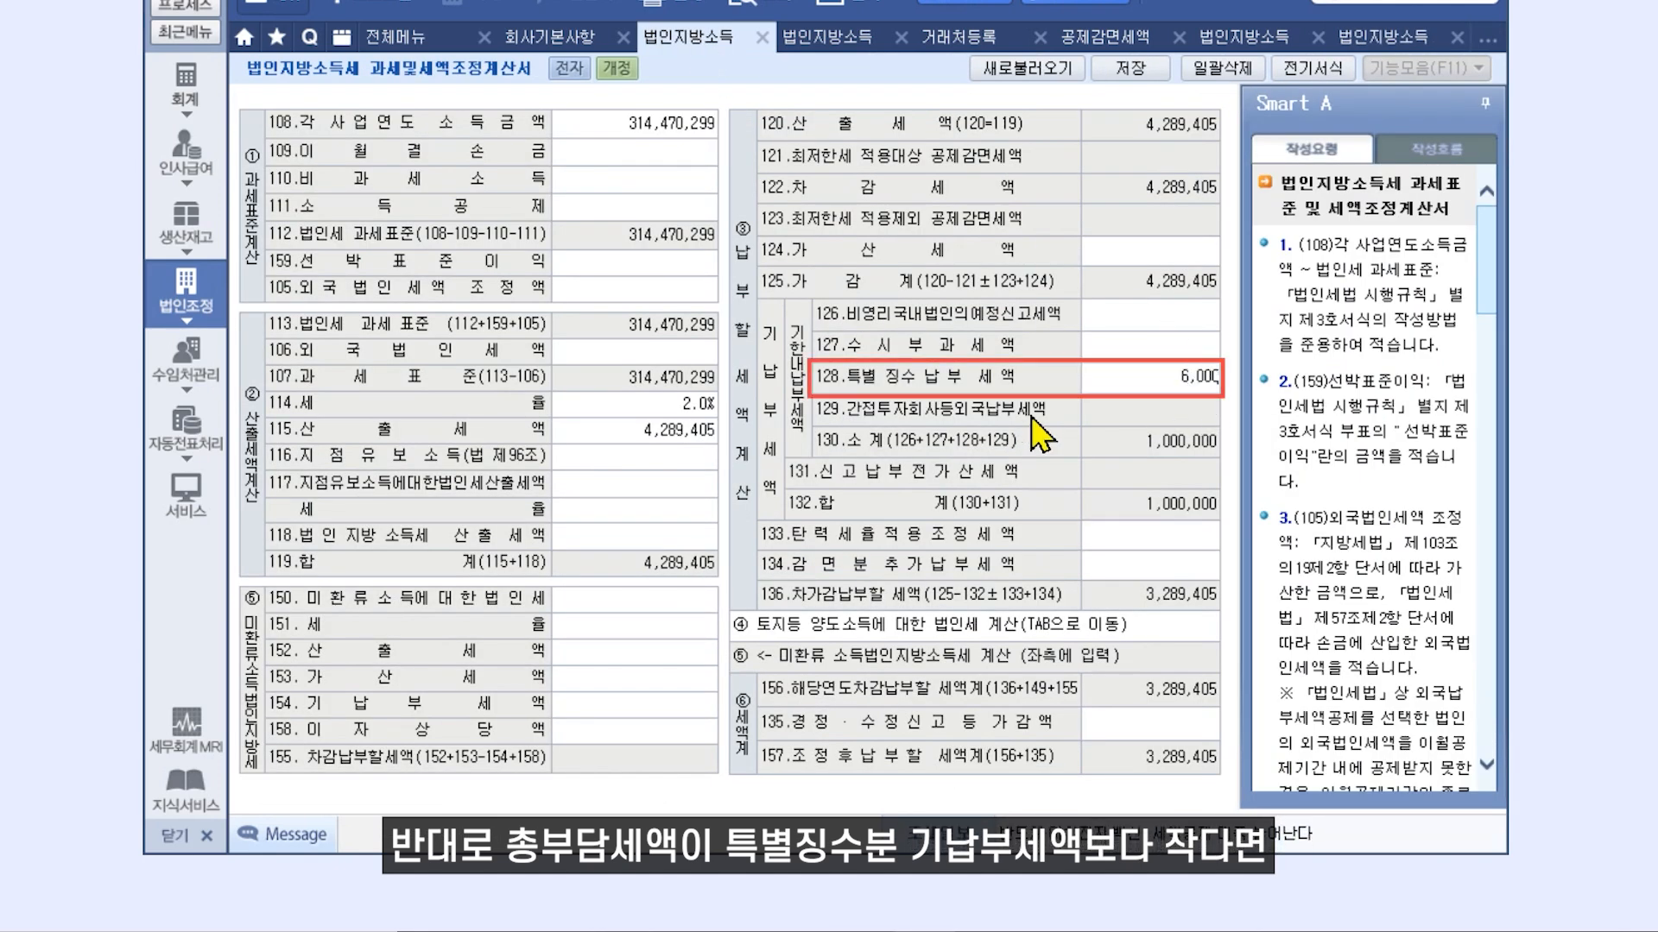
key(Return)
click(1131, 71)
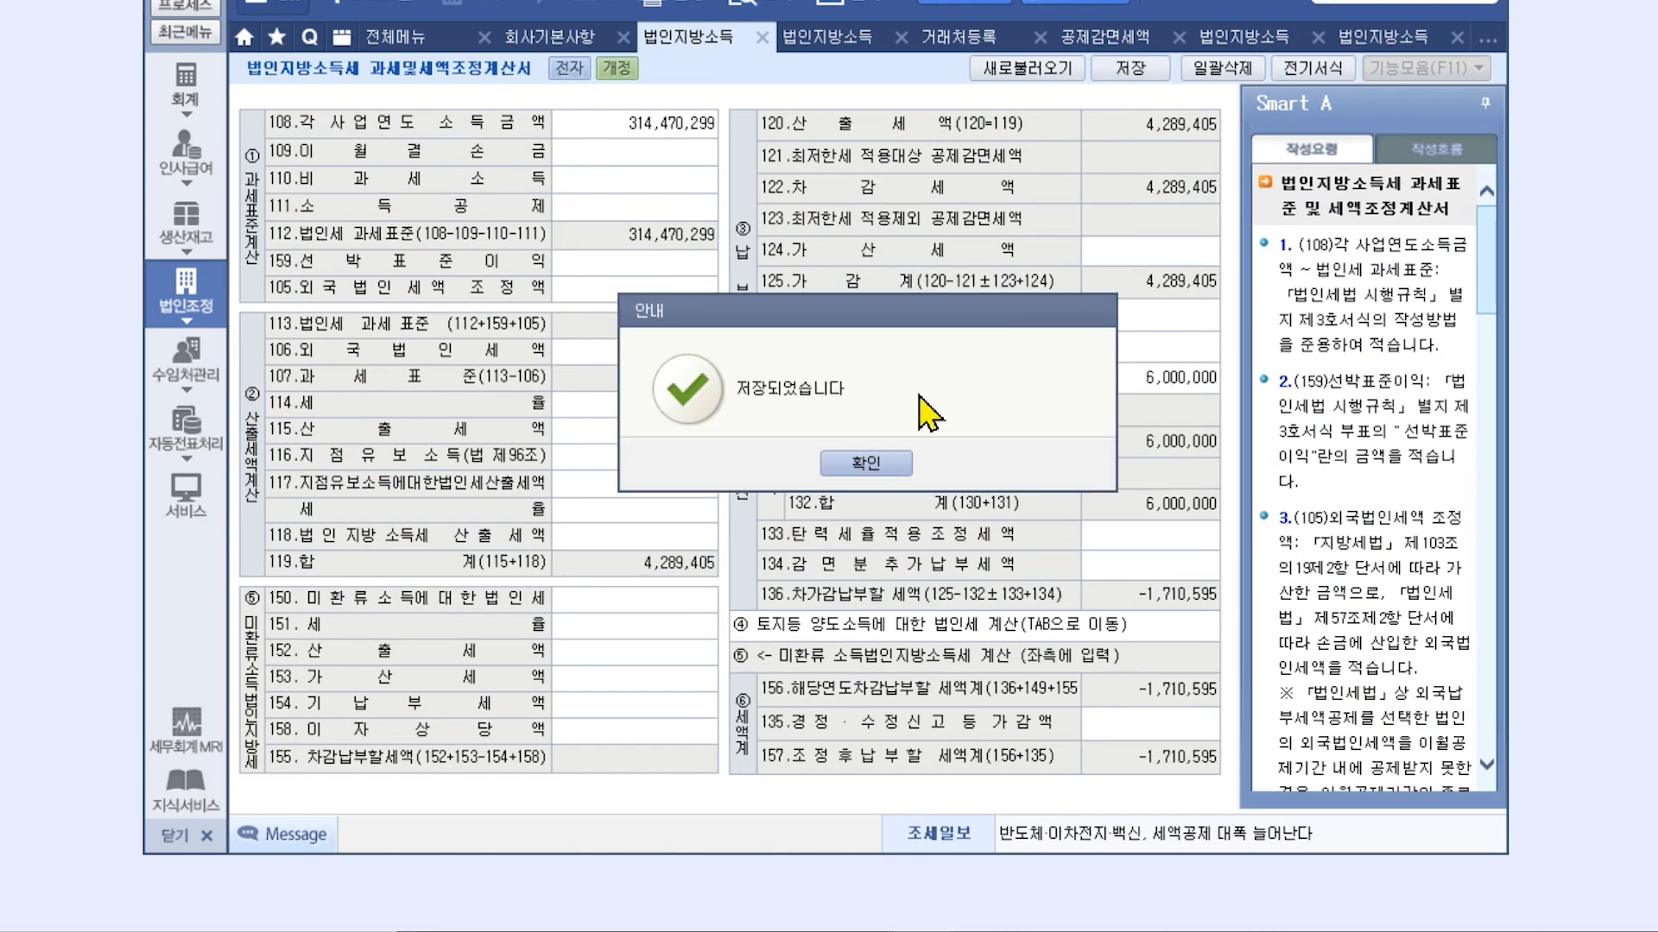
click(850, 471)
Reload the saved tax data, with the 6,000,000 특별징수분, into the 법인지방소득세과표신고서_복수
click(1381, 36)
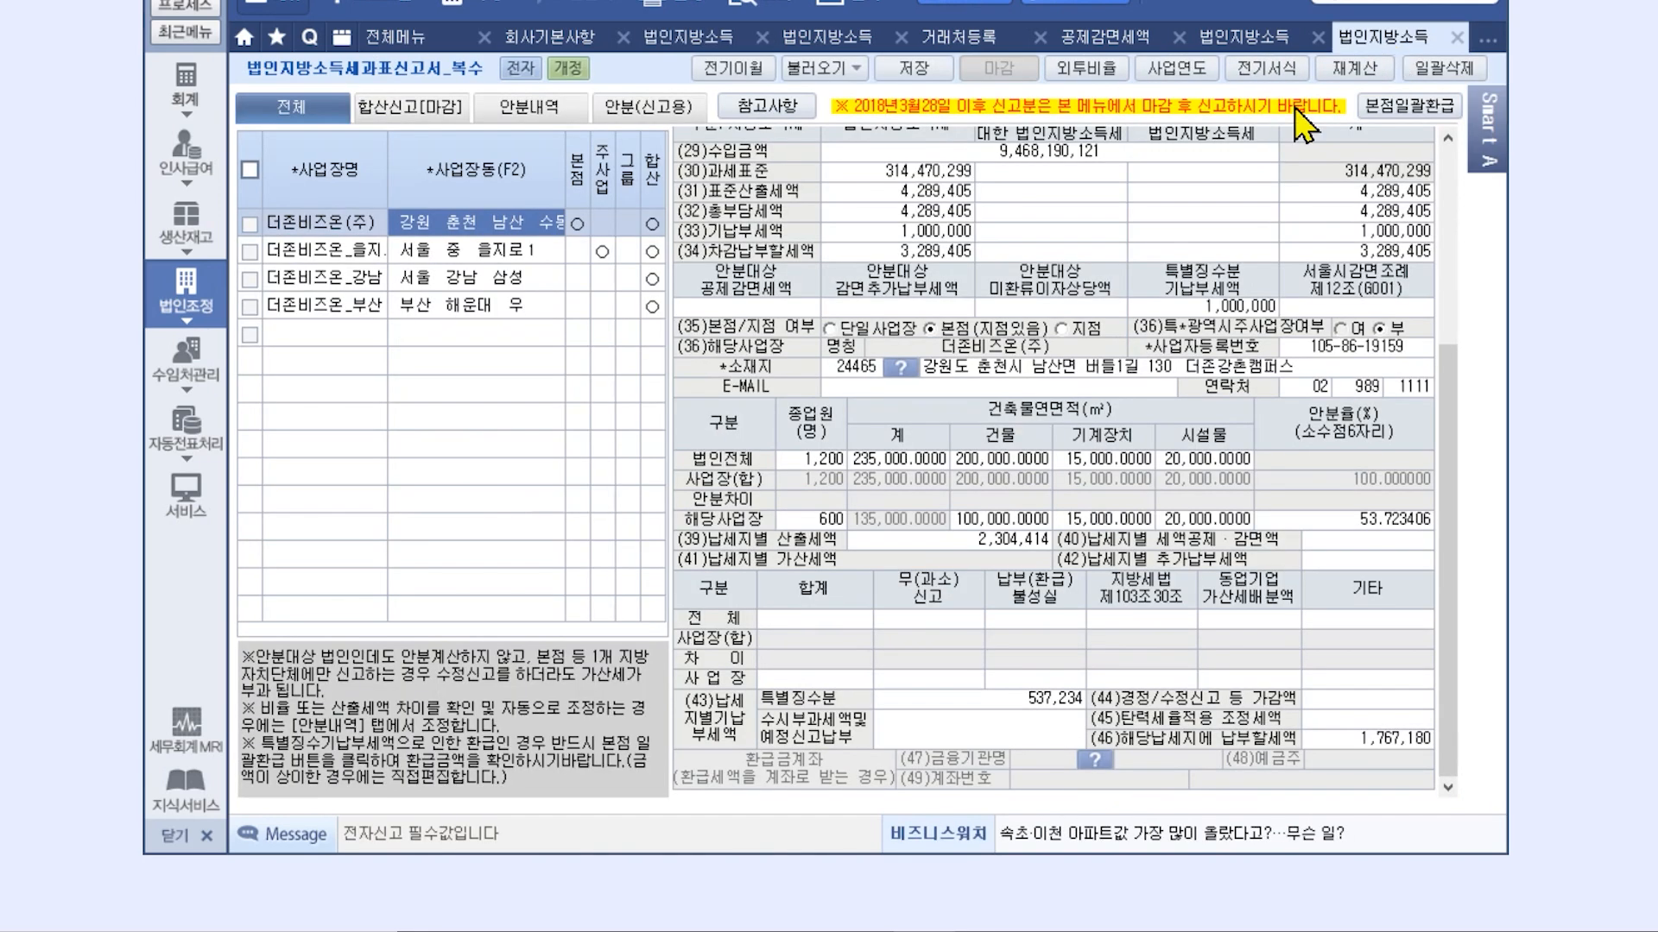
click(821, 67)
click(825, 470)
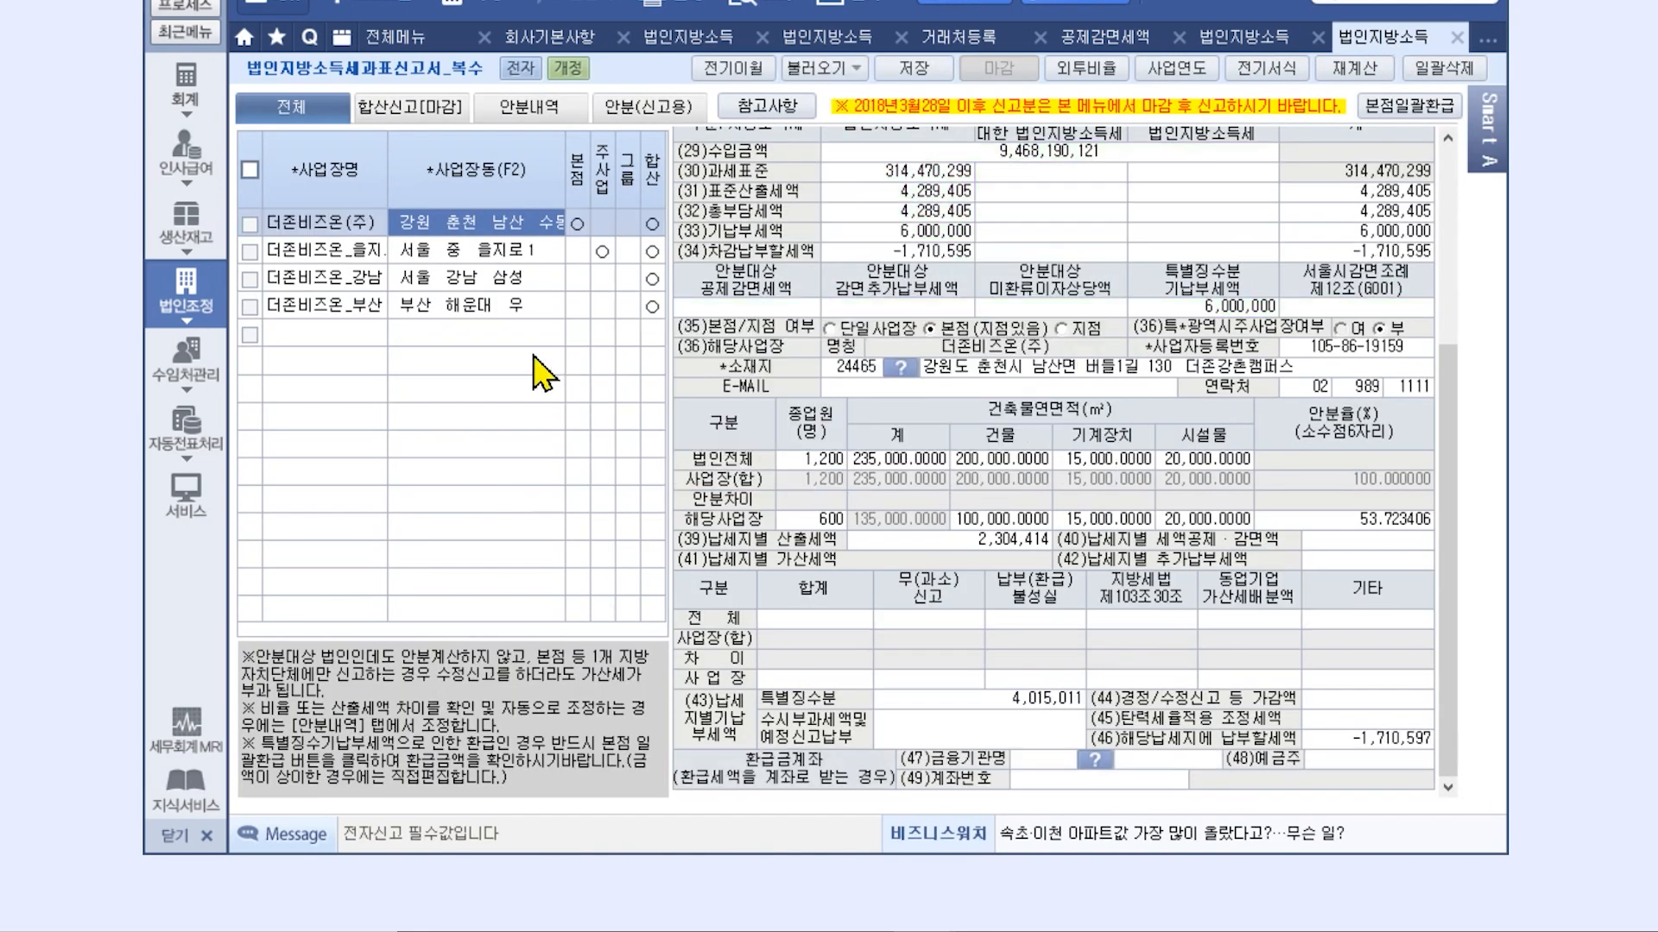
Check the (43) 특별징수분 apportioned to the 부산, 강남 and 을지로 branches and the head office
click(508, 310)
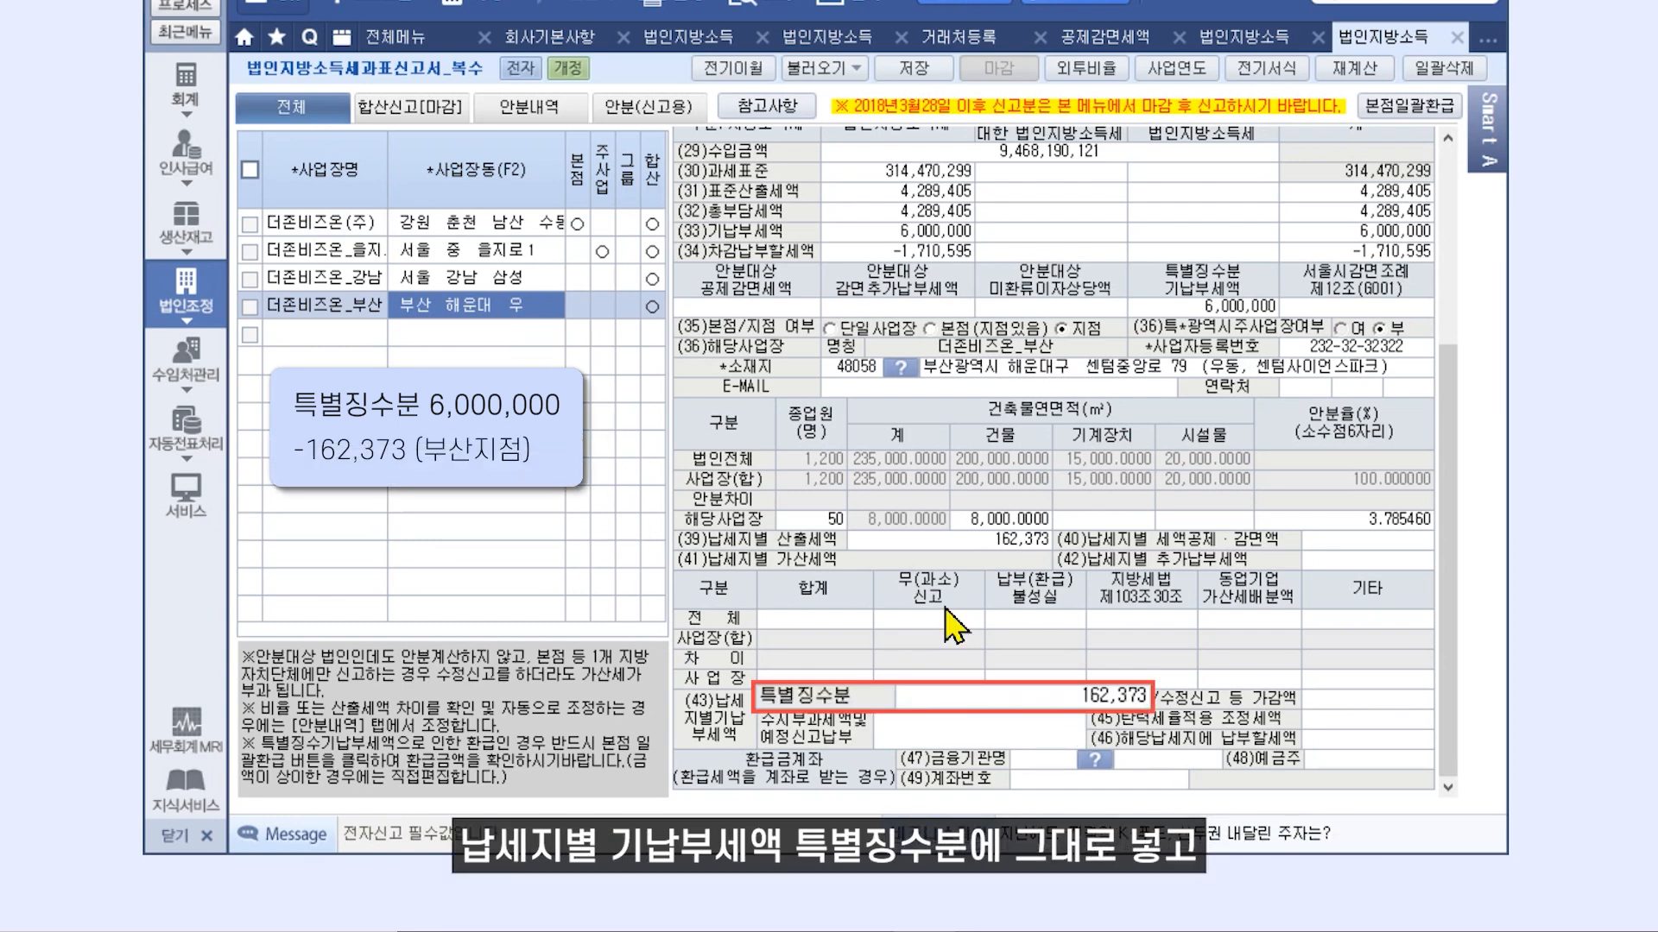
click(514, 277)
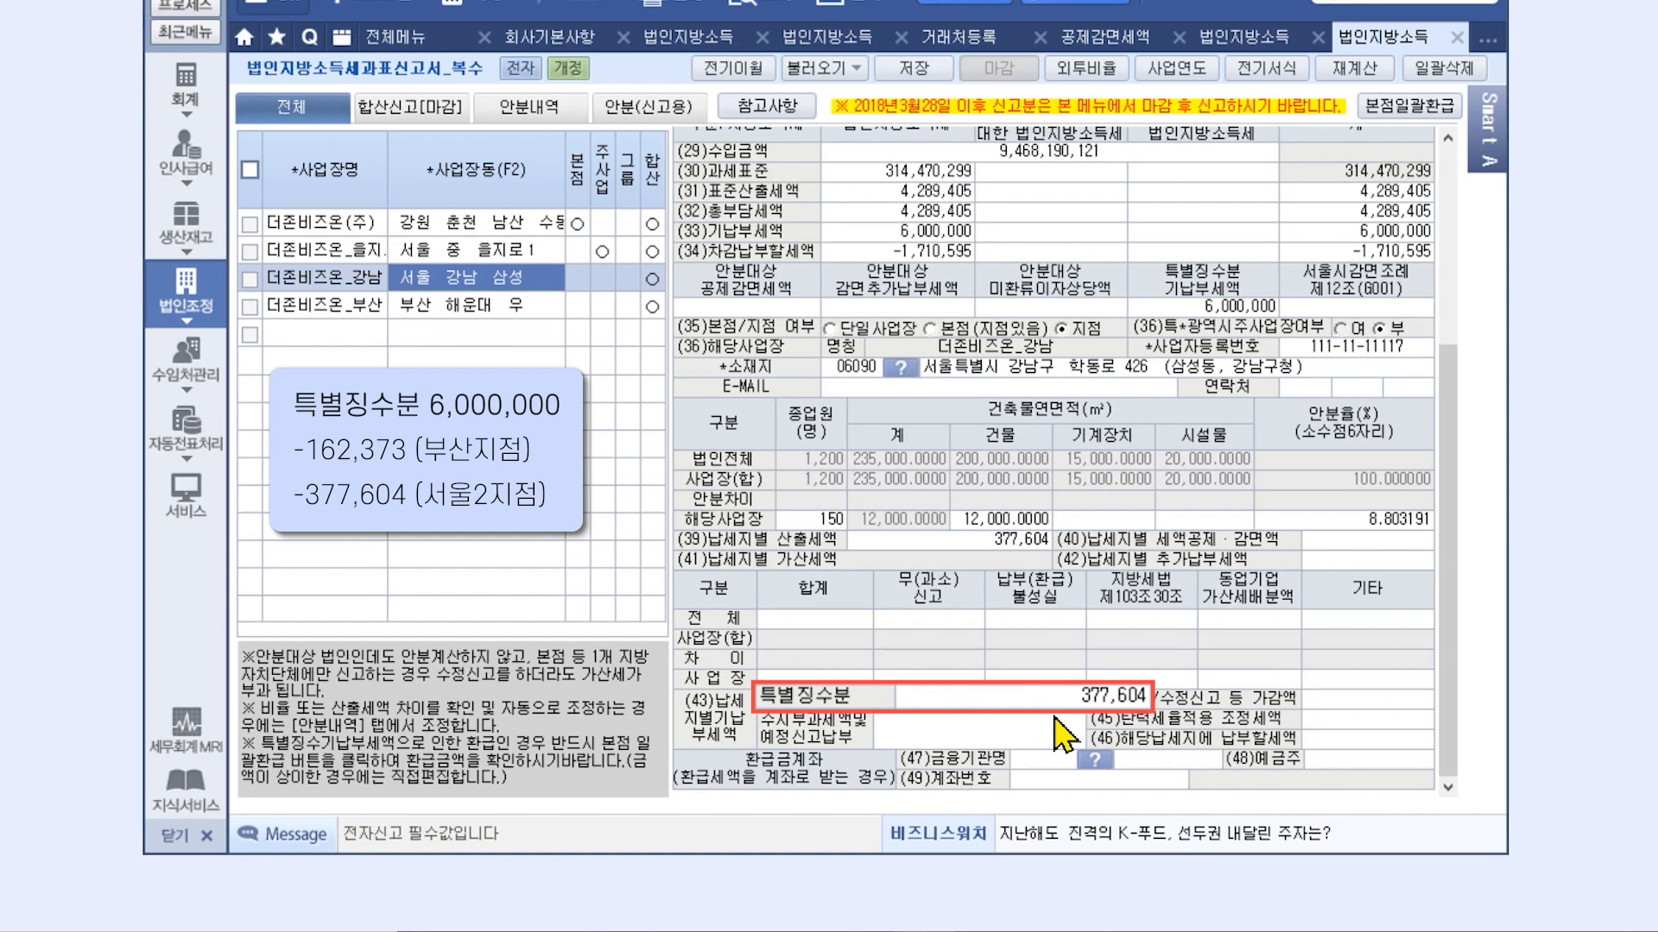
key(Up)
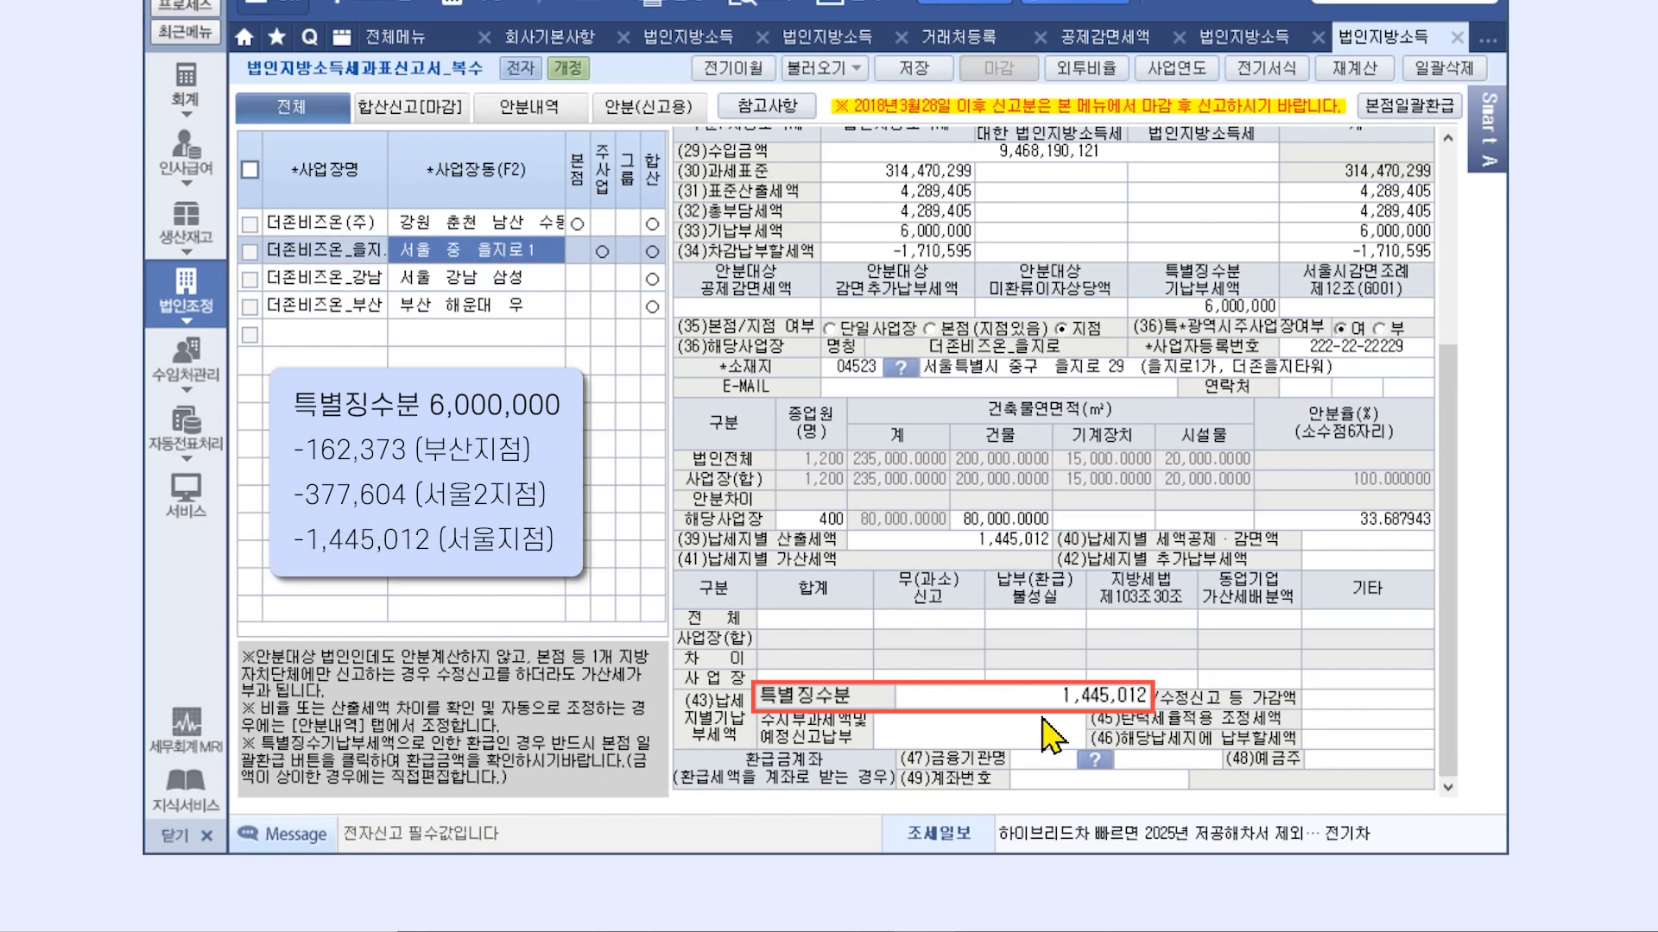
click(434, 224)
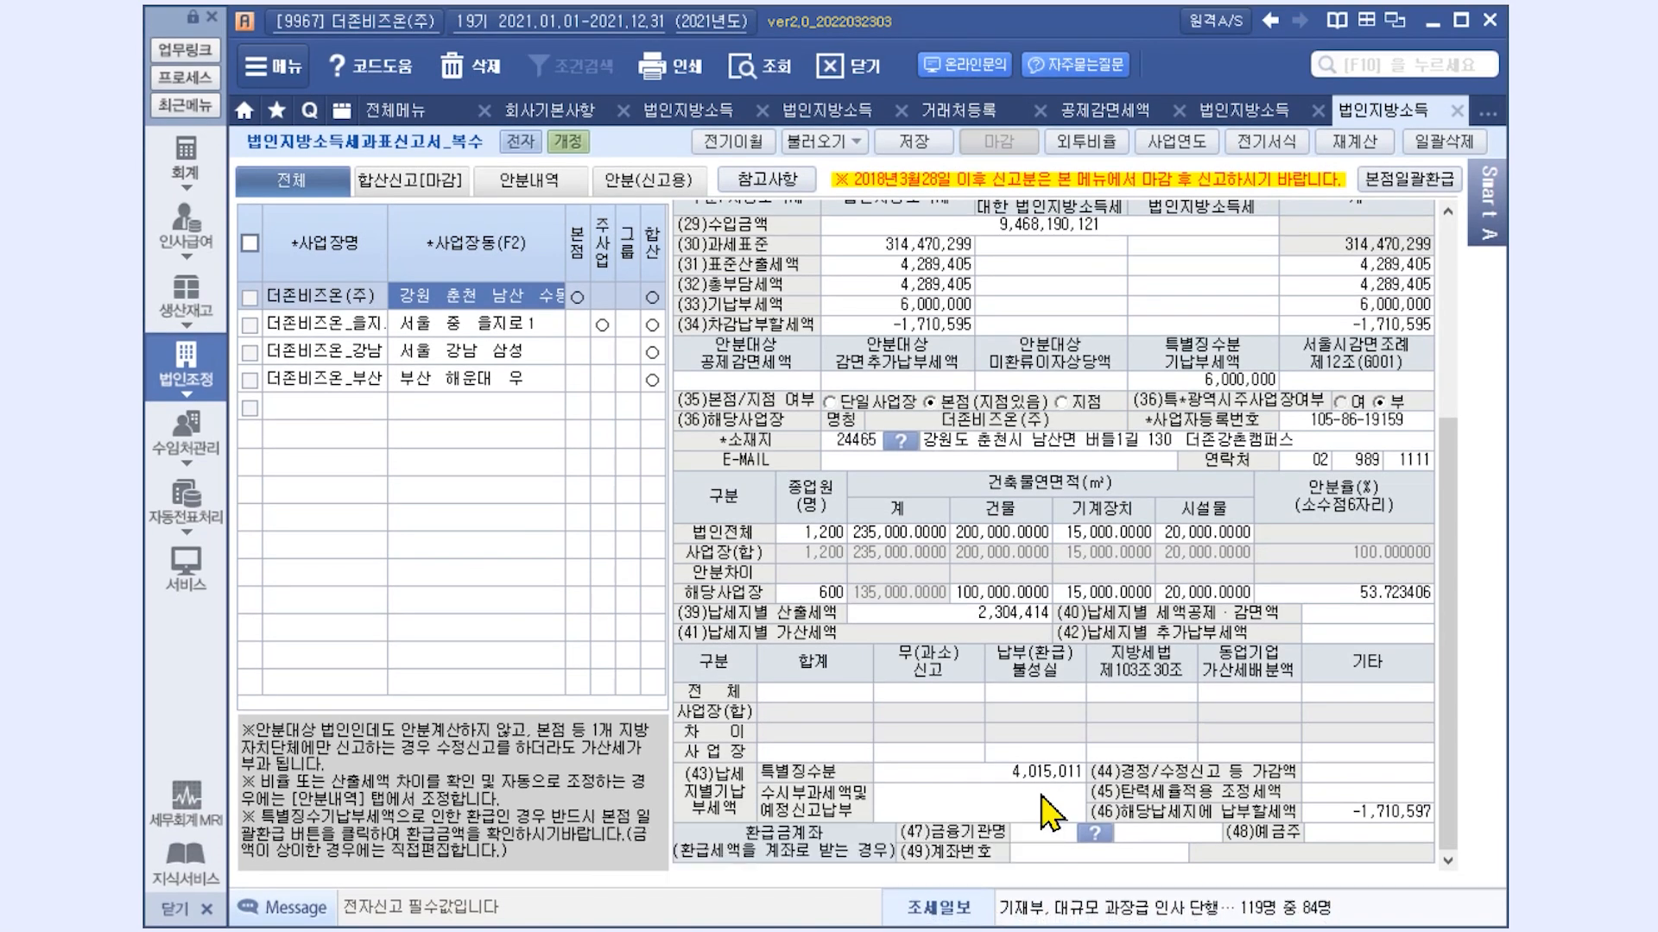
Apply the 본점일괄환급 to the return and save it
click(1408, 180)
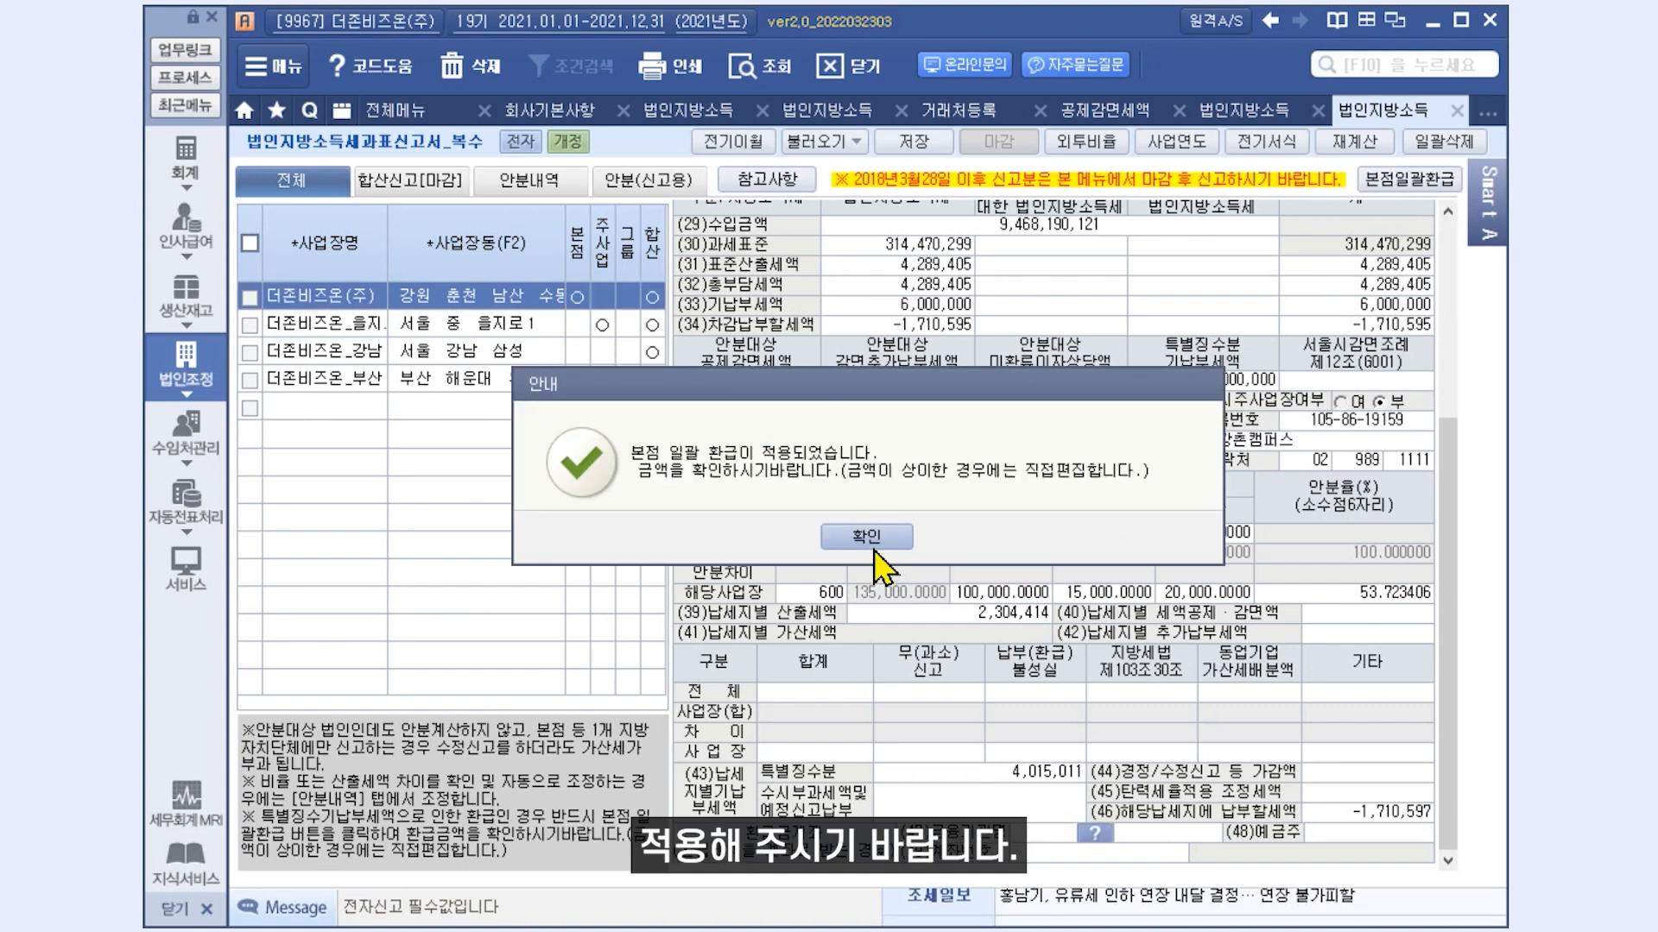
click(868, 544)
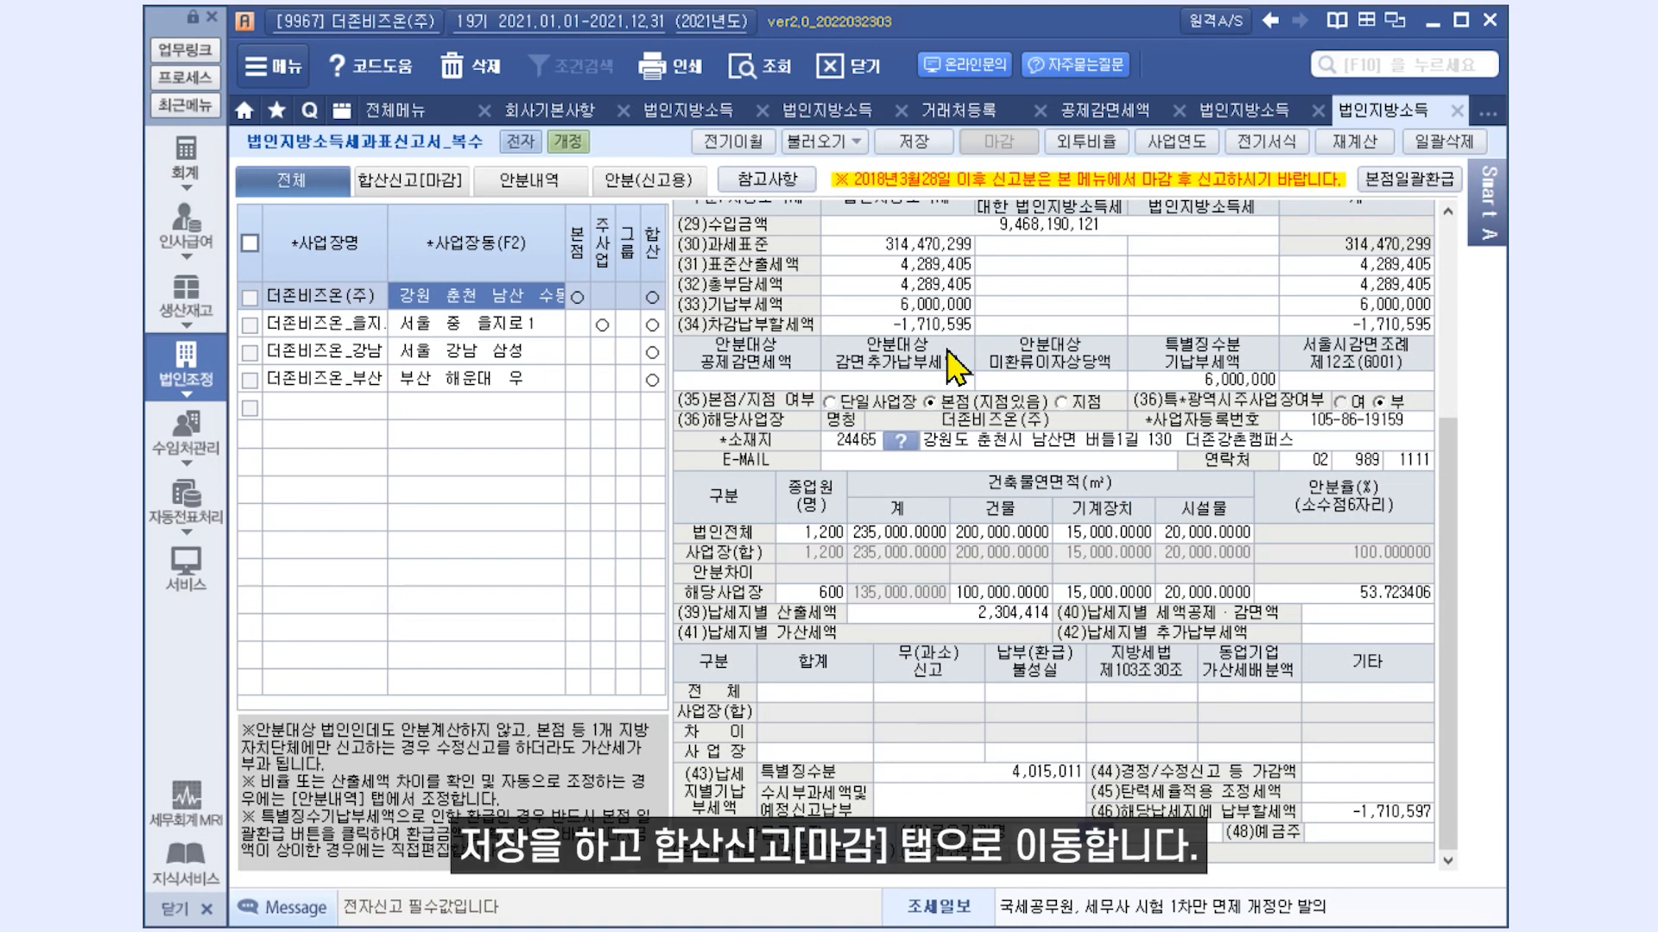
click(932, 147)
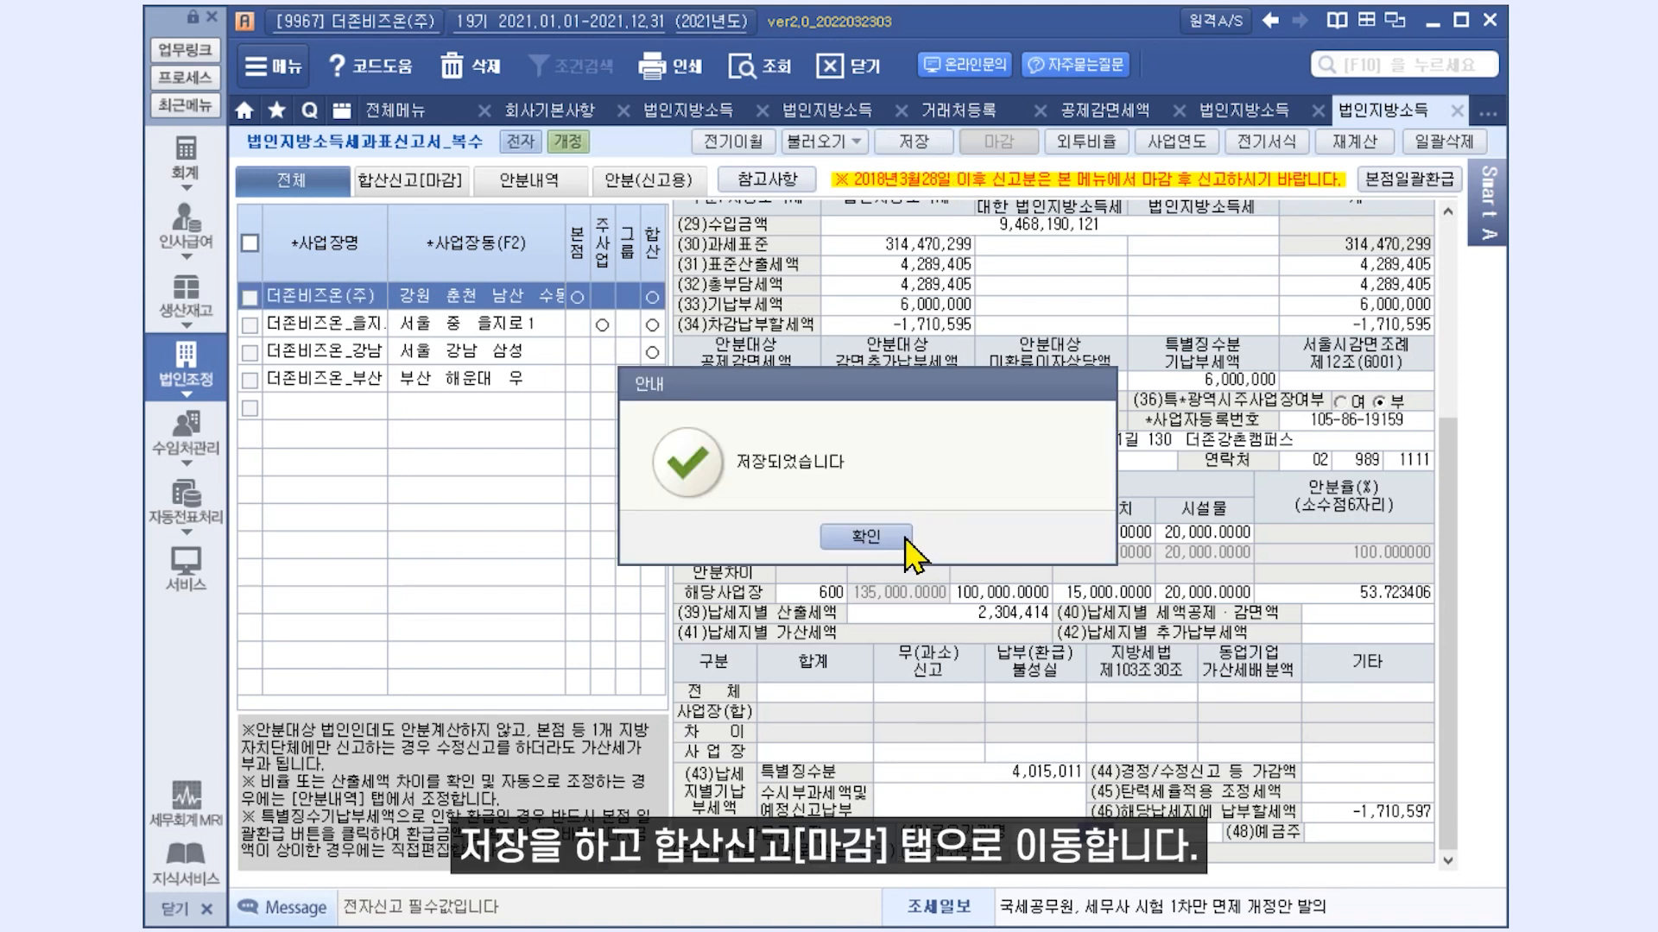
click(868, 538)
Close (마감) the combined return for the head office in 합산신고[마감], accepting deletion of the previously saved 과표및세액신고서
click(425, 183)
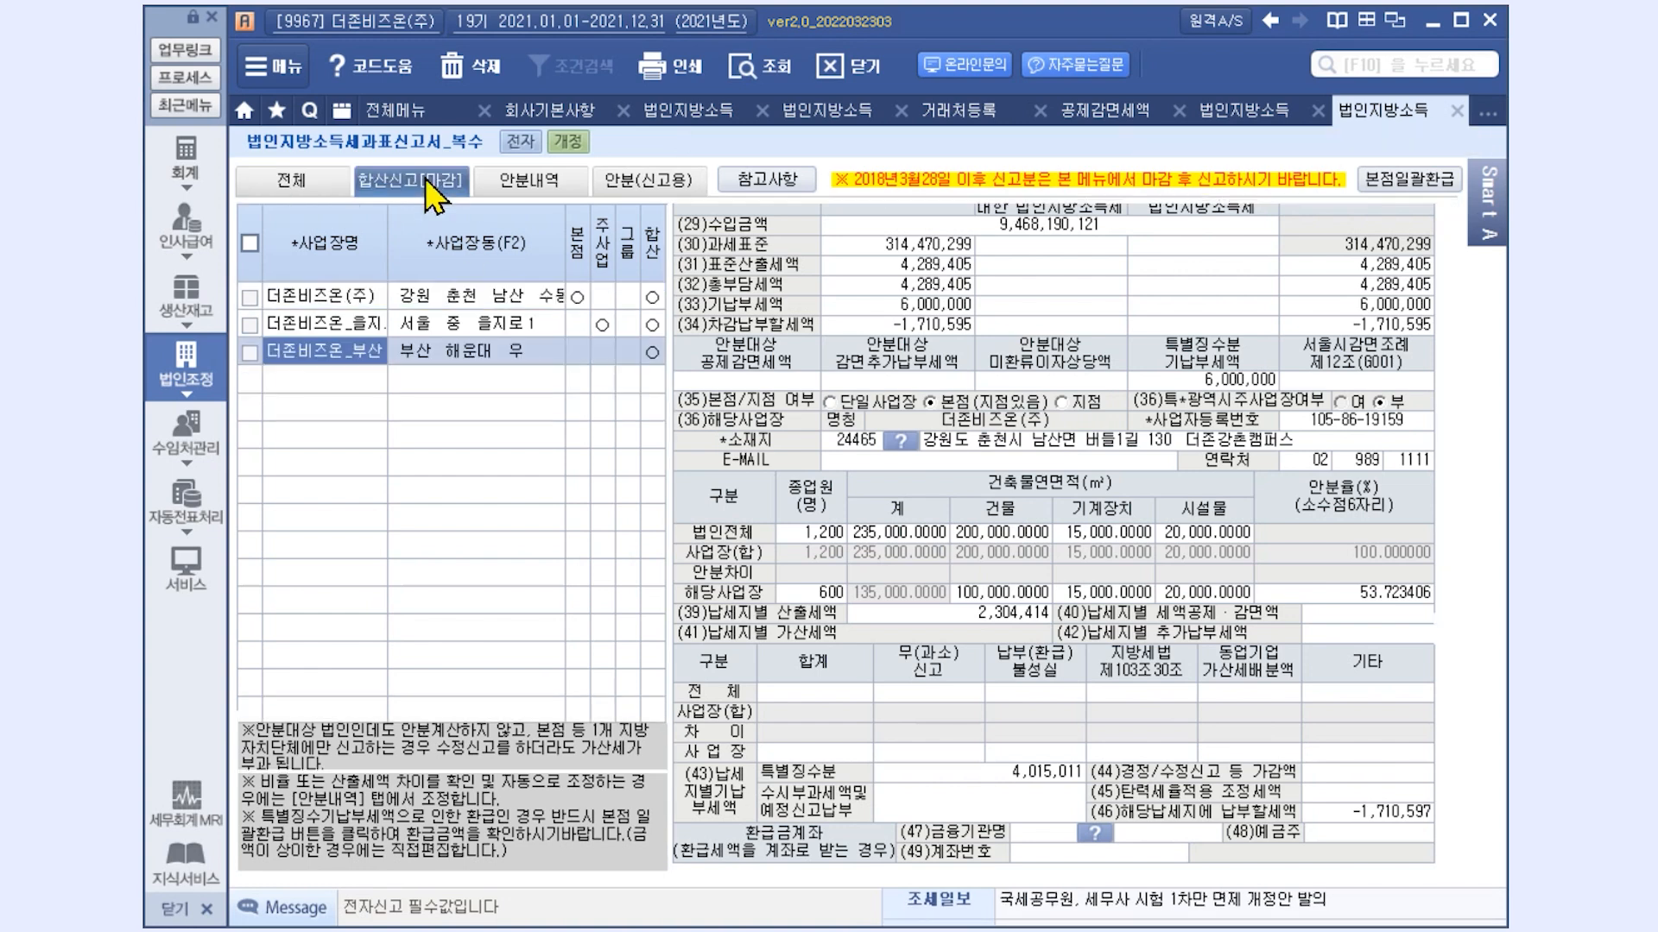
click(432, 296)
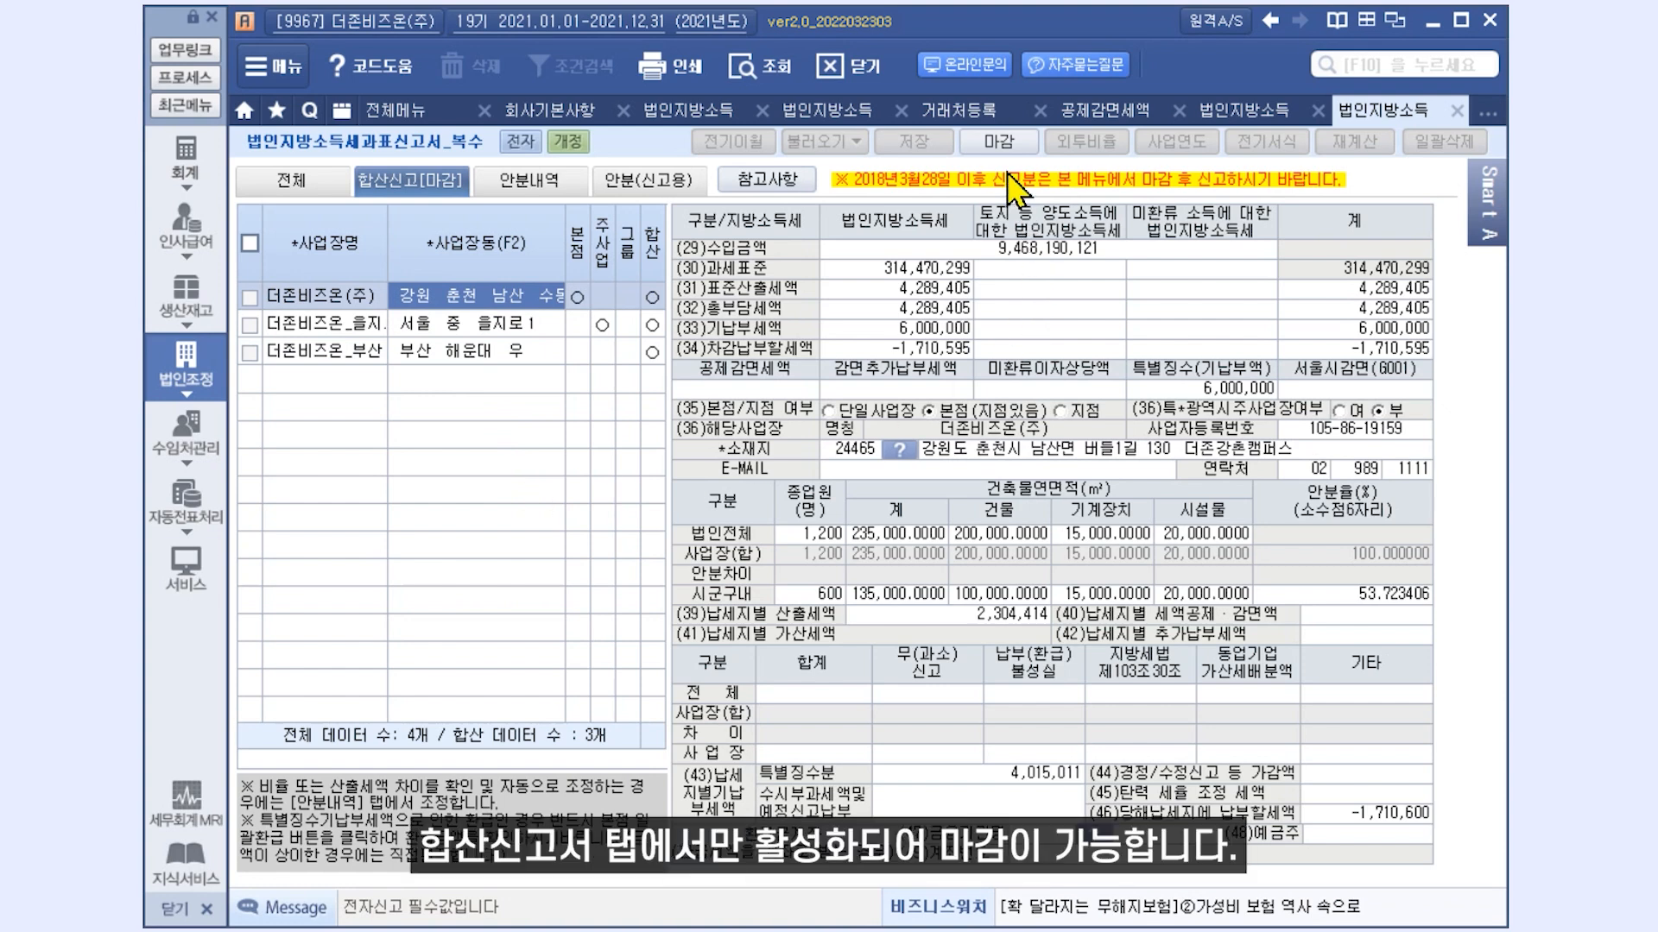
click(1006, 144)
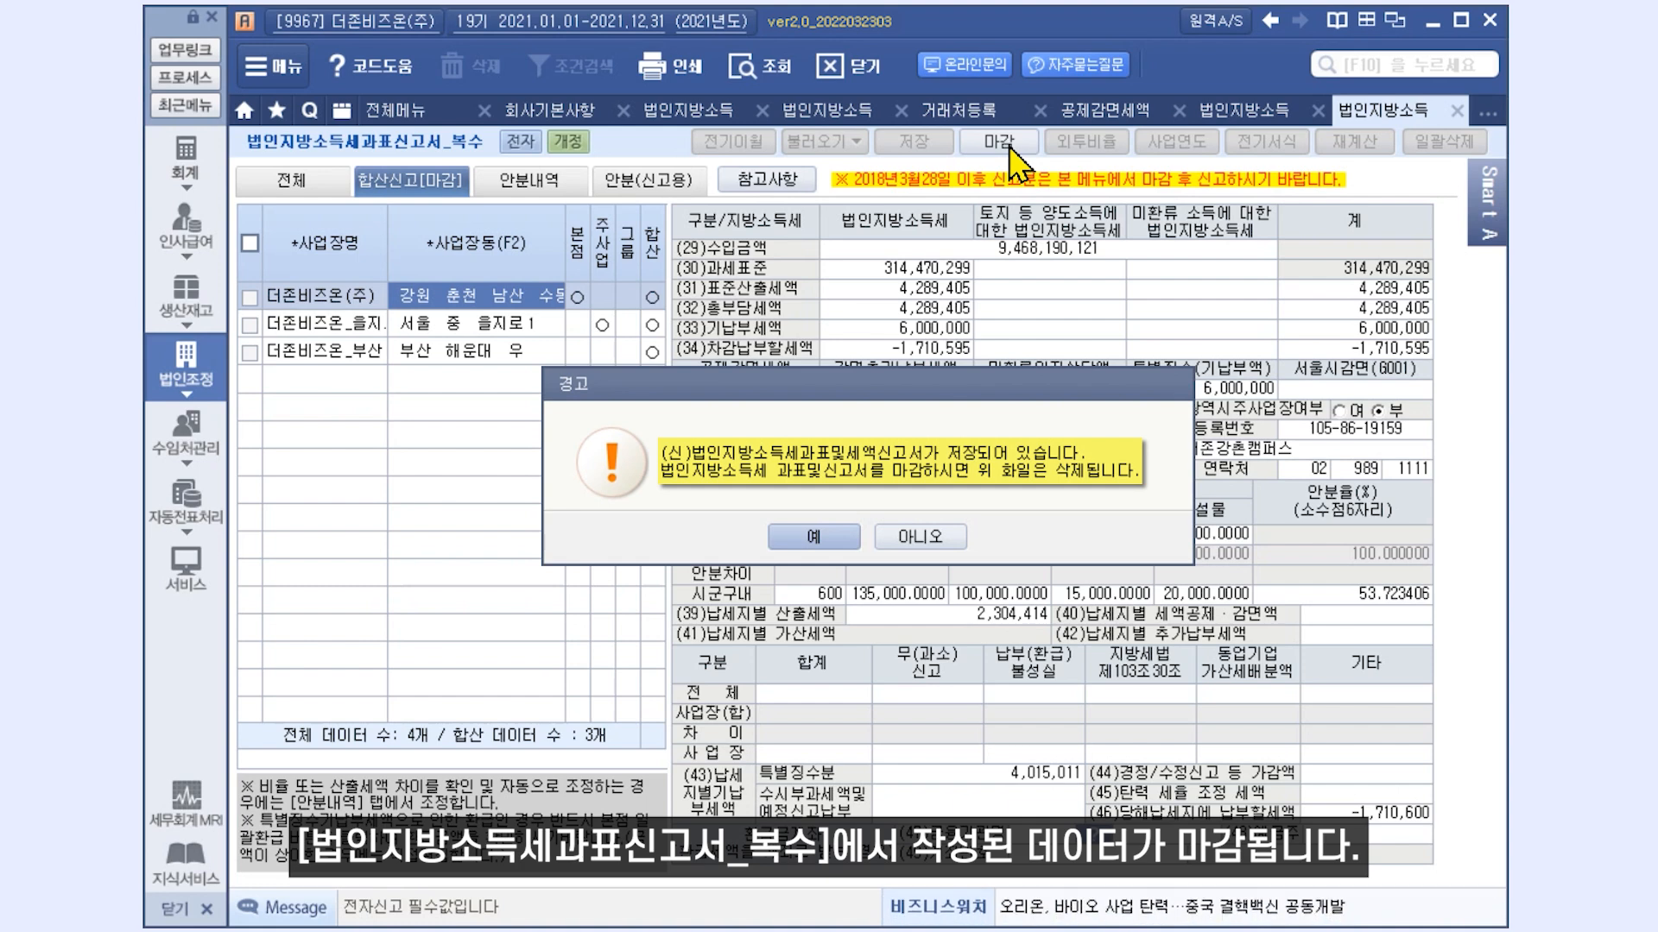
click(831, 536)
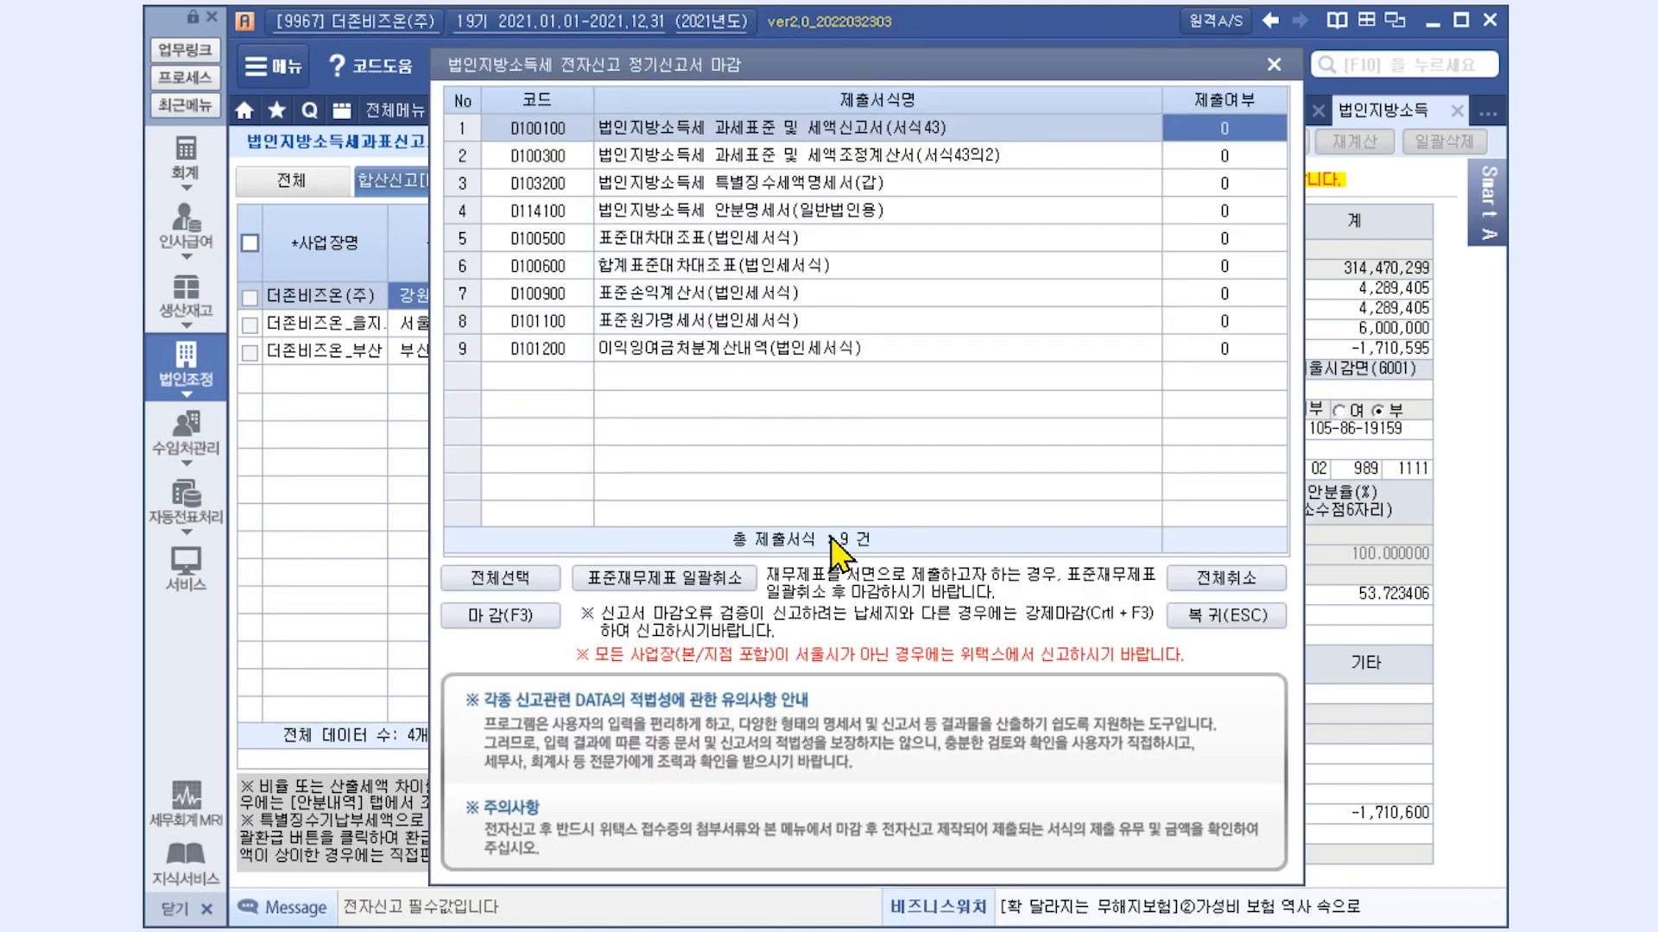
click(544, 615)
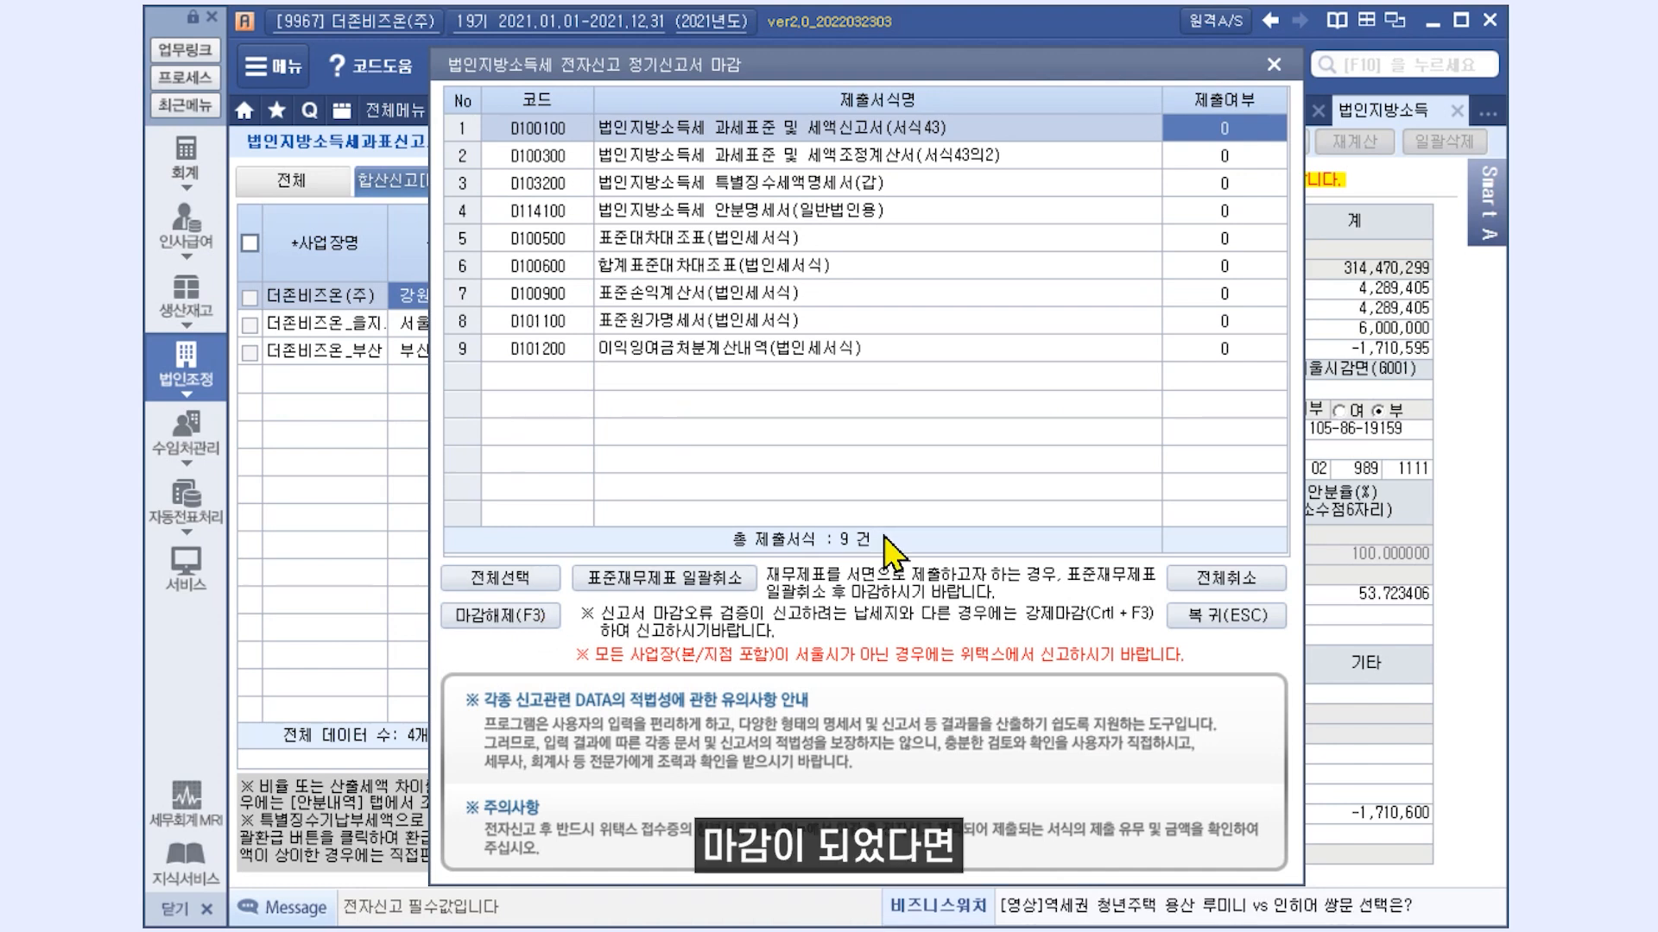
click(1274, 65)
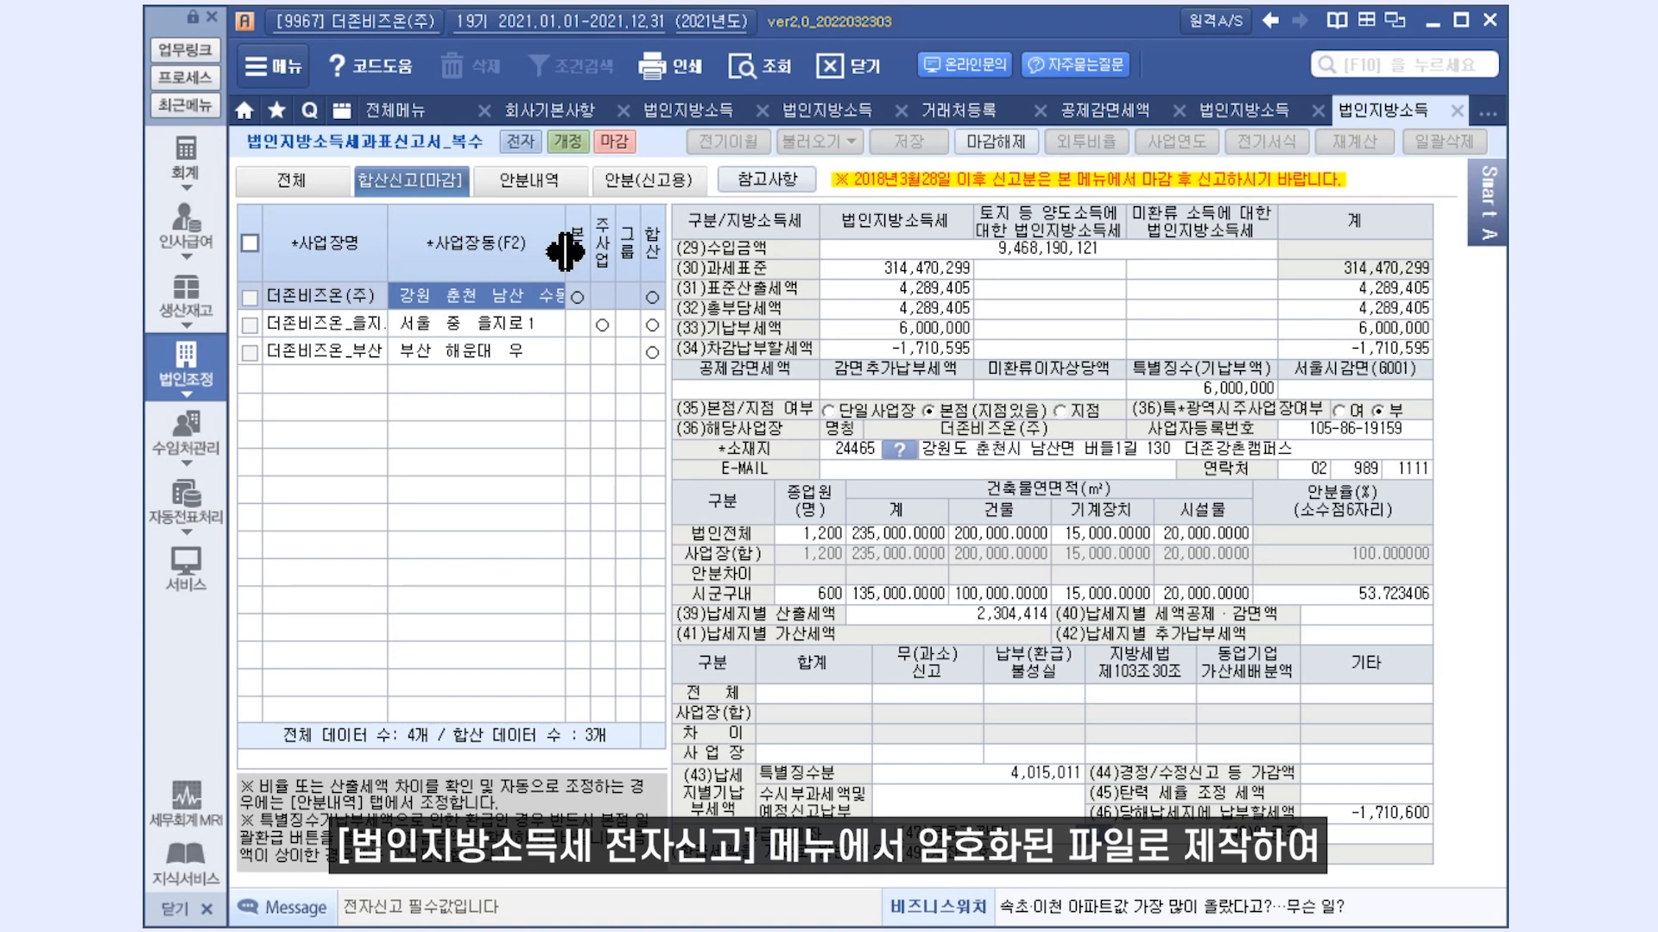
Produce the electronic filing file for the checked company's 정기신고 in 법인지방소득세 전자신고
click(422, 118)
click(1203, 145)
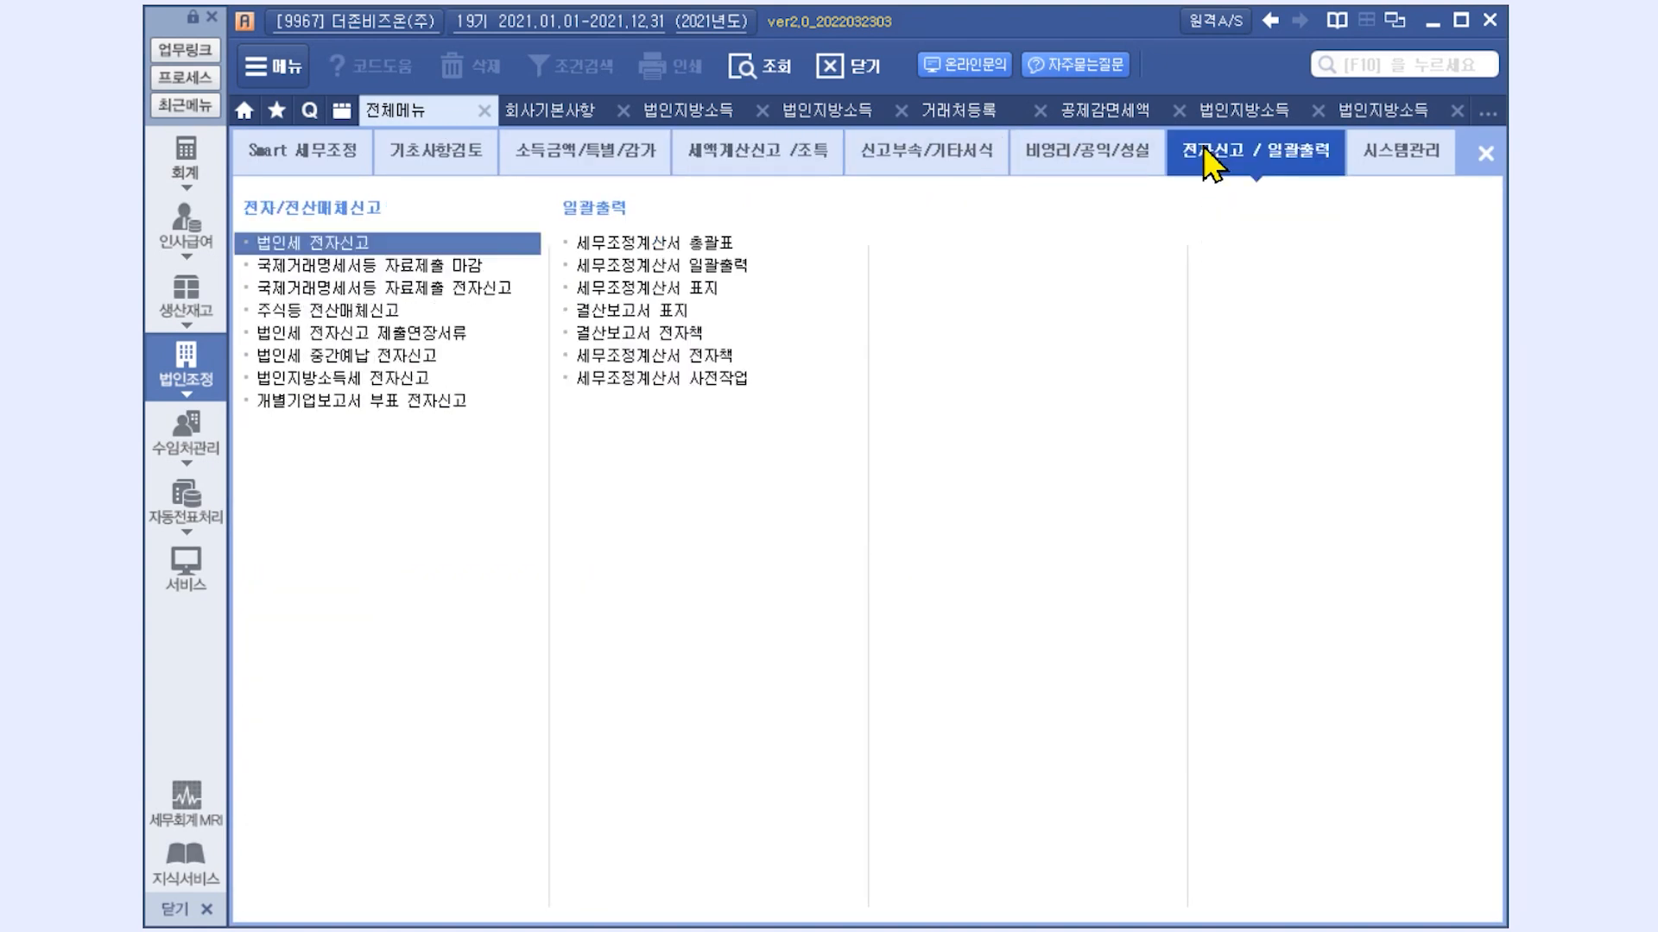
click(381, 379)
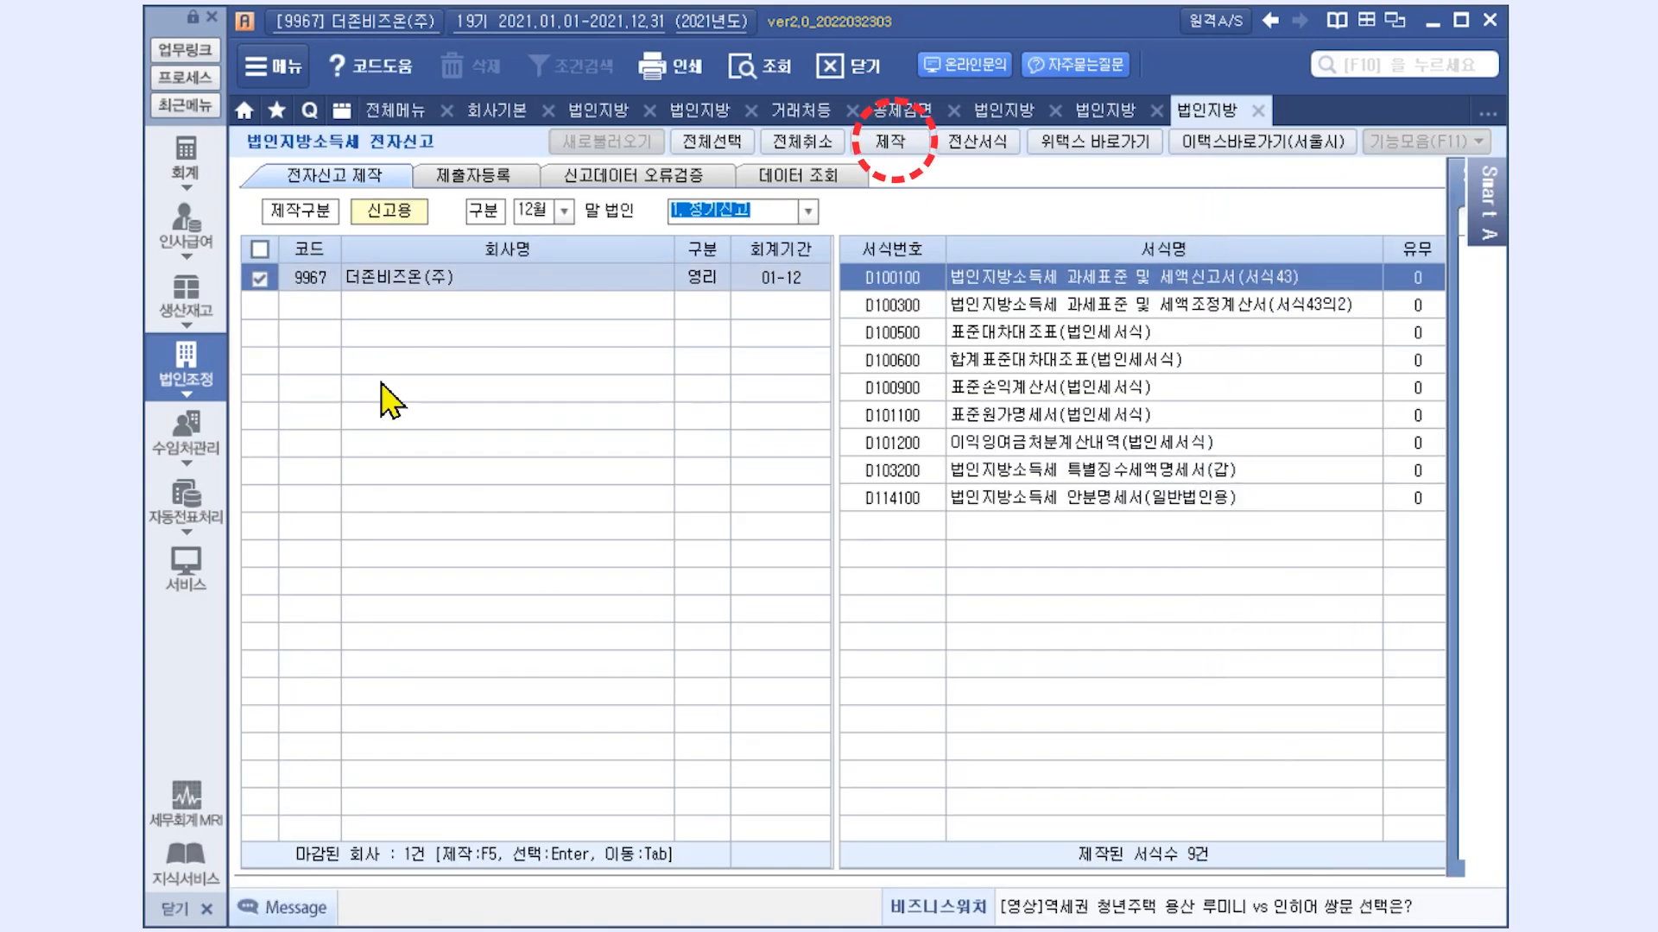
click(898, 145)
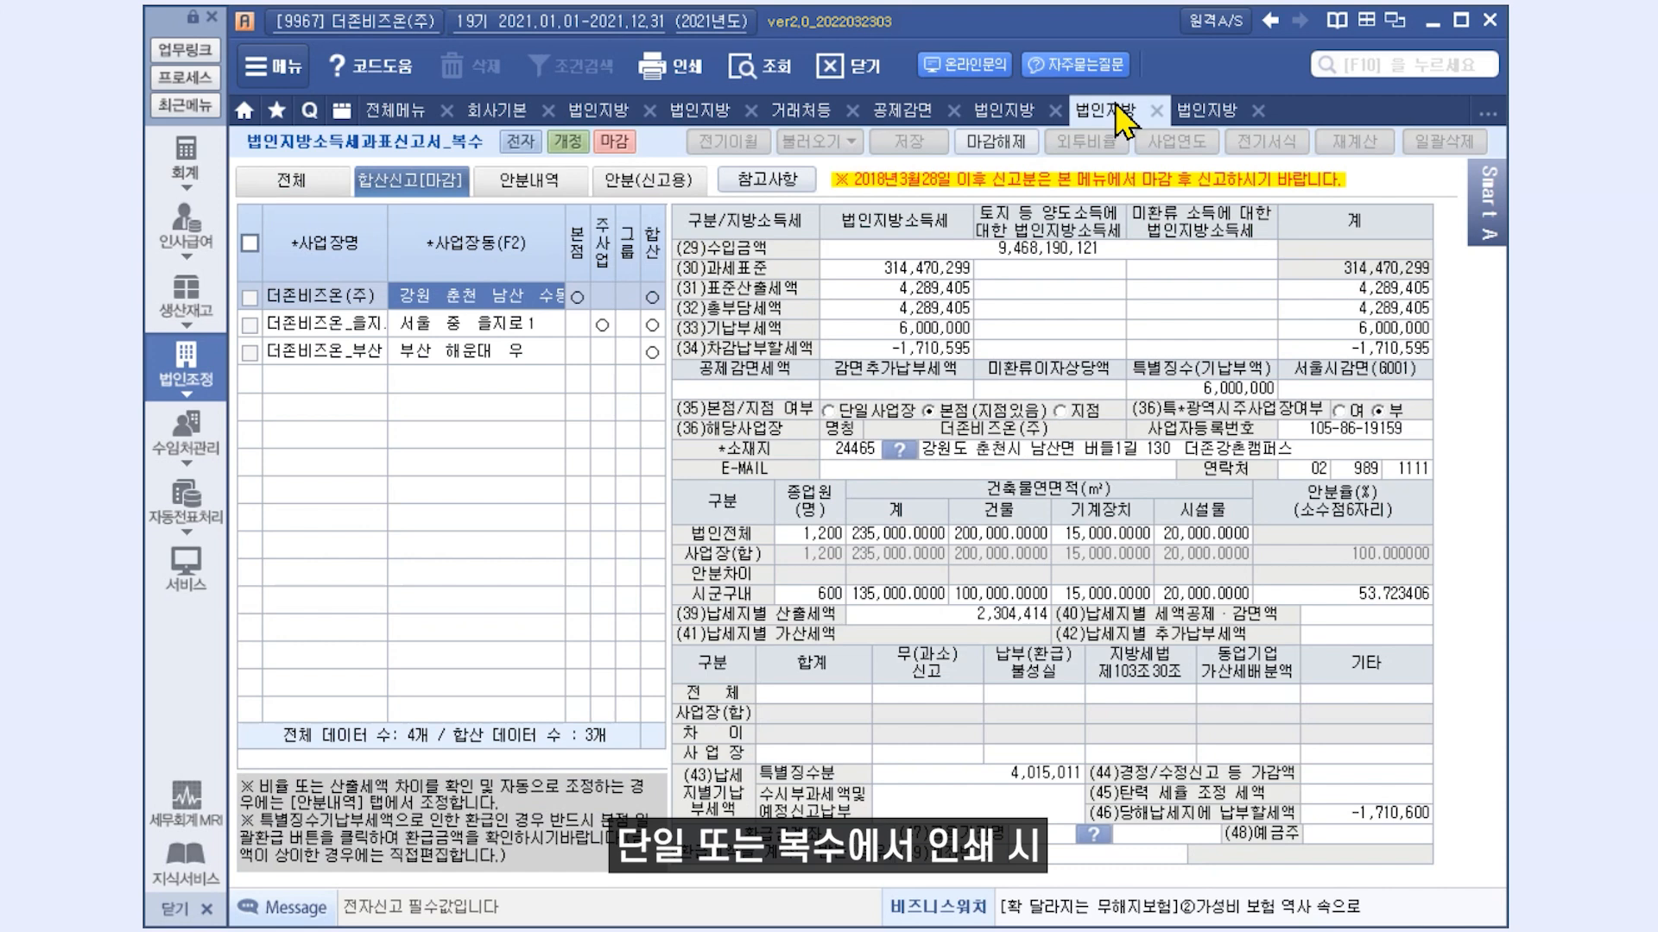
Open the print preview of the 법인지방소득세과표신고서_복수 and set its 인쇄형태 to 납부서(참고용)
click(678, 67)
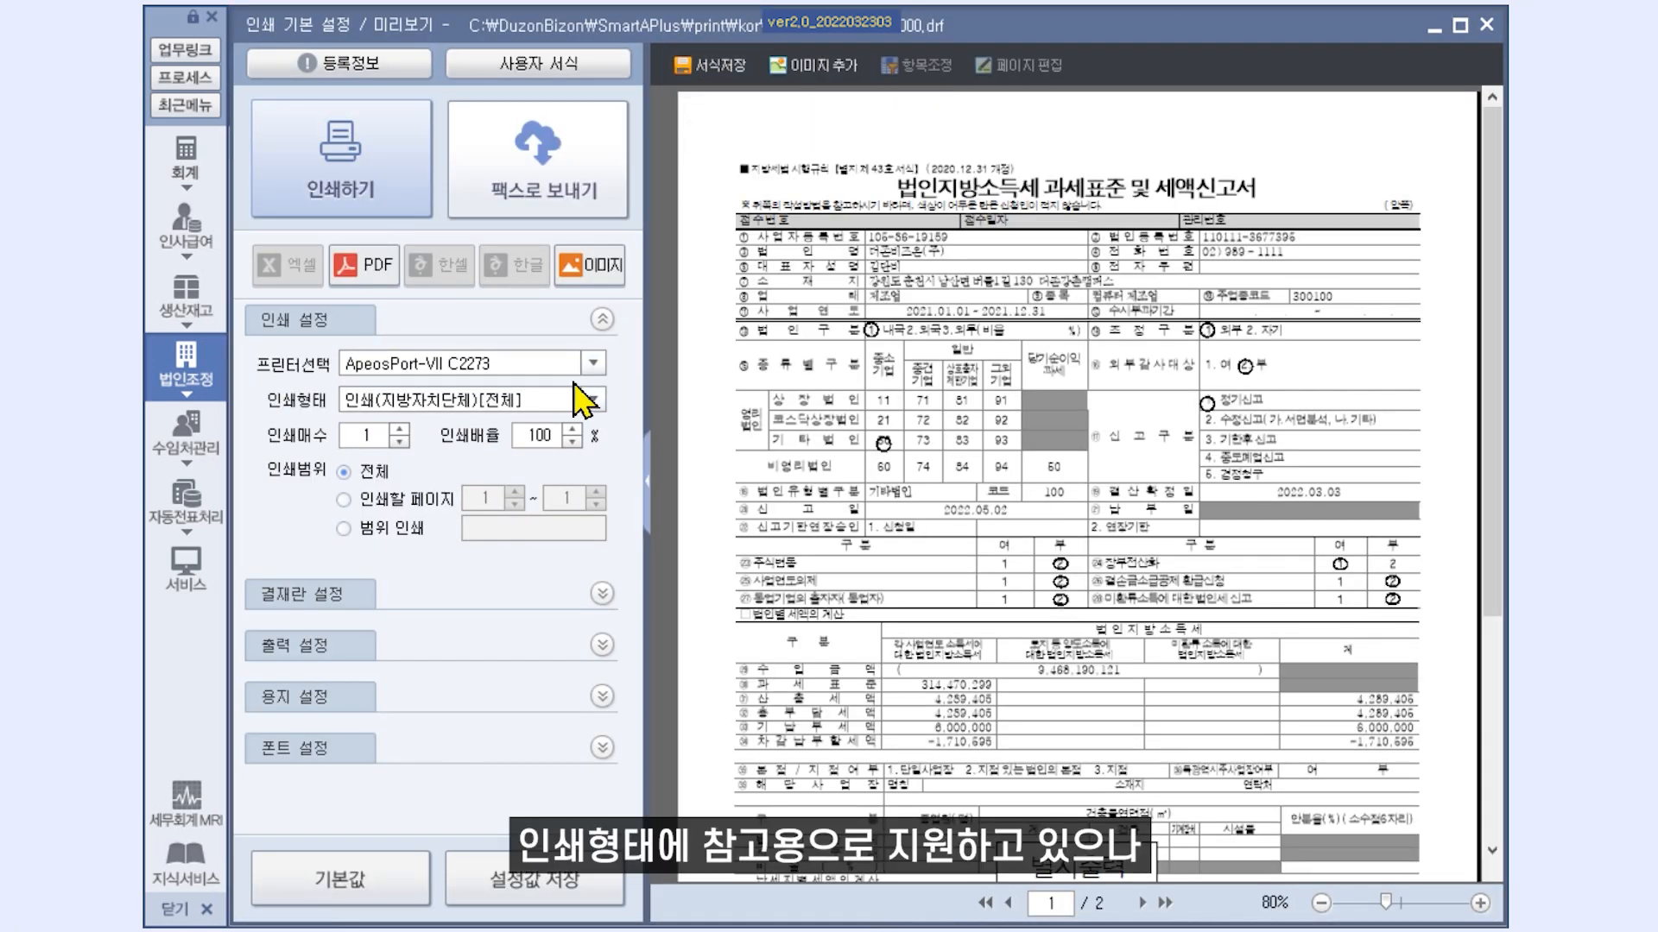
click(588, 397)
click(587, 470)
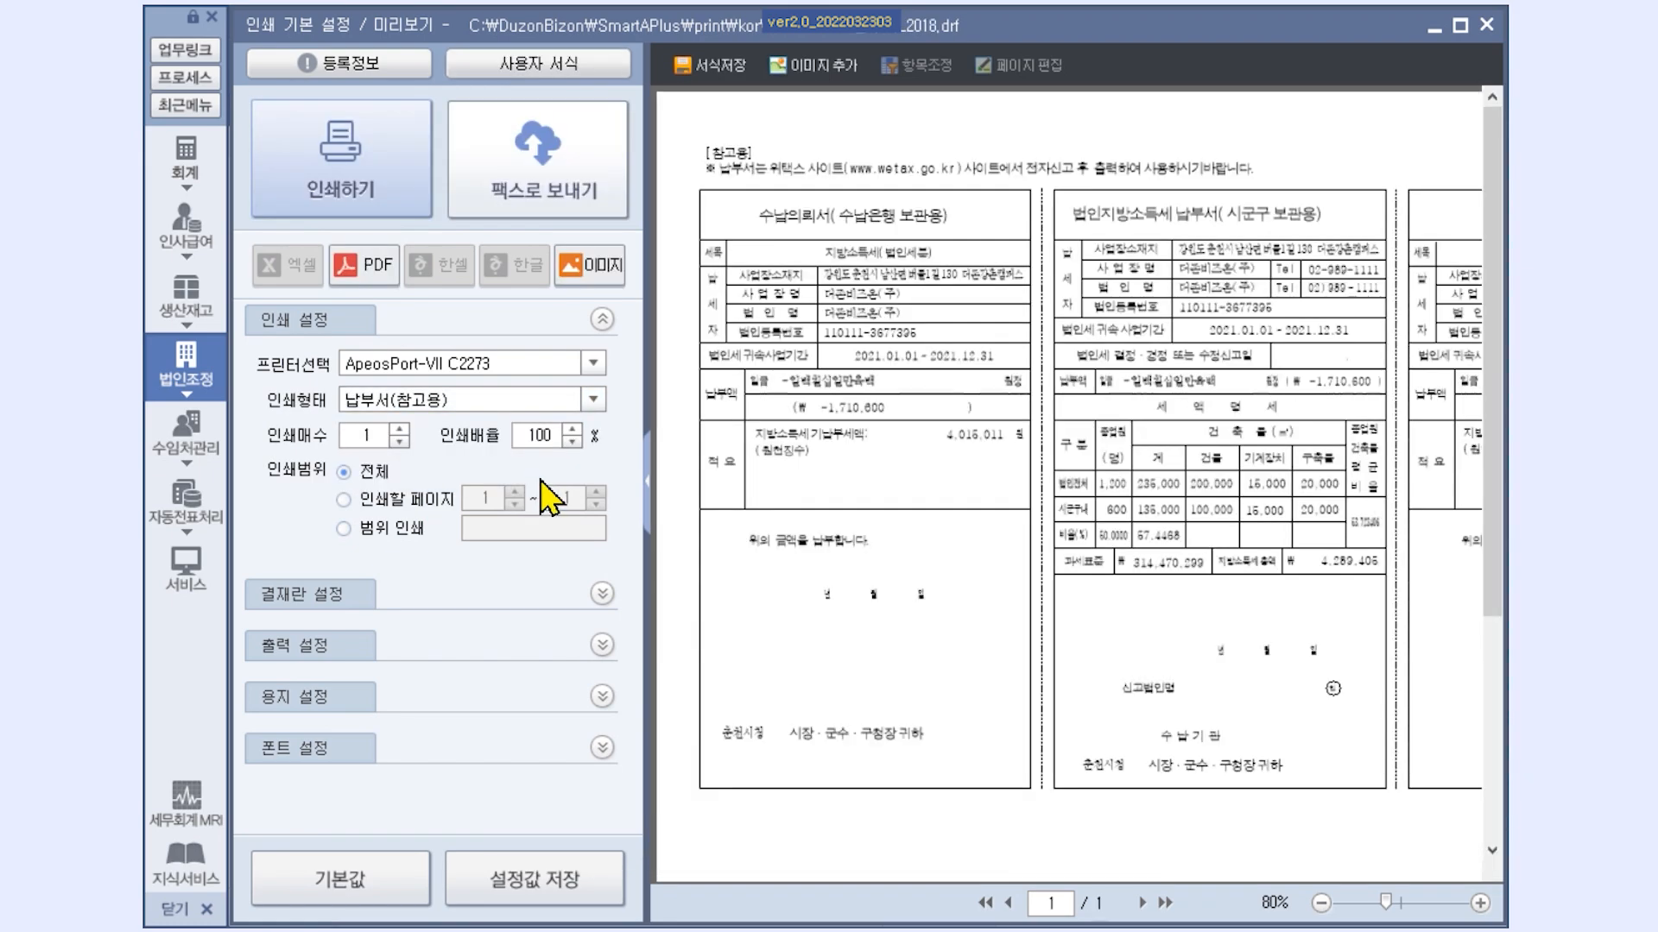